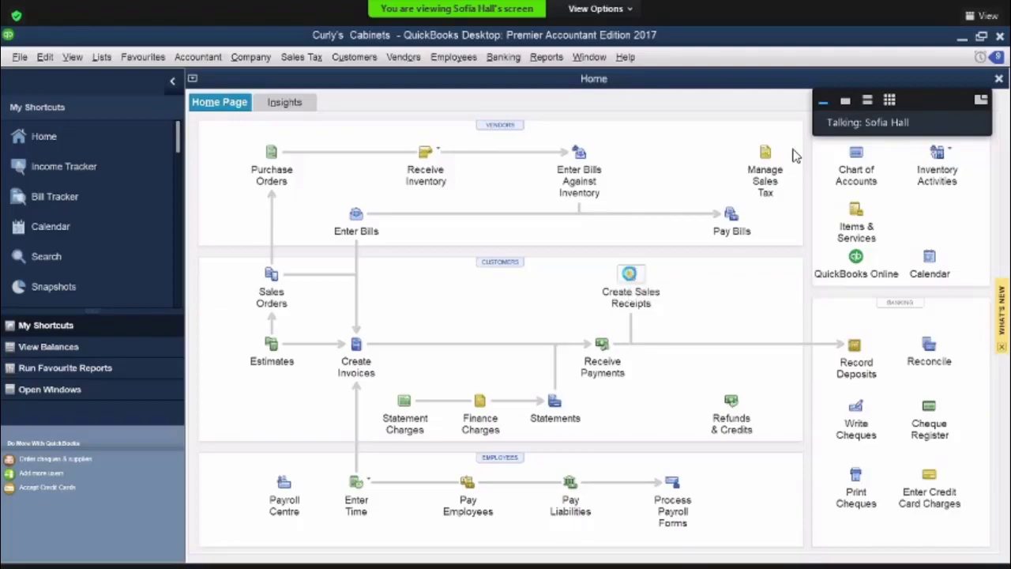
Start a sales receipt and select the existing customer matched by "m"
click(628, 273)
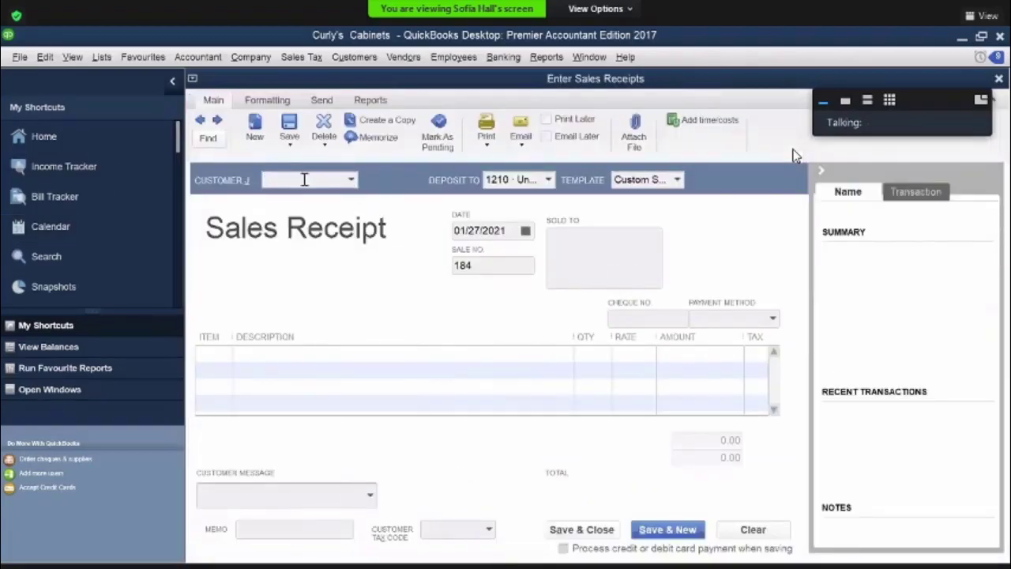
text(m)
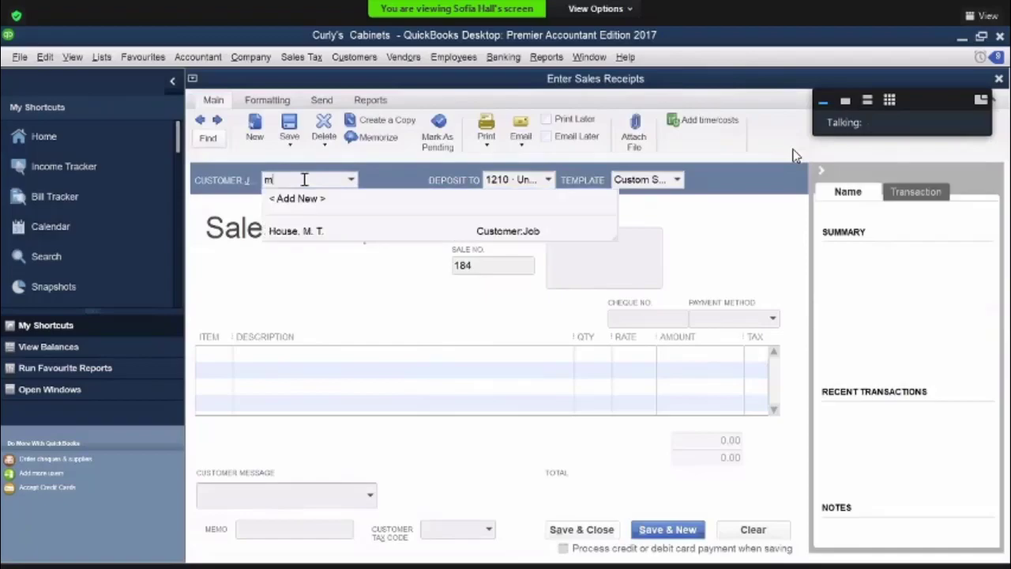
click(288, 232)
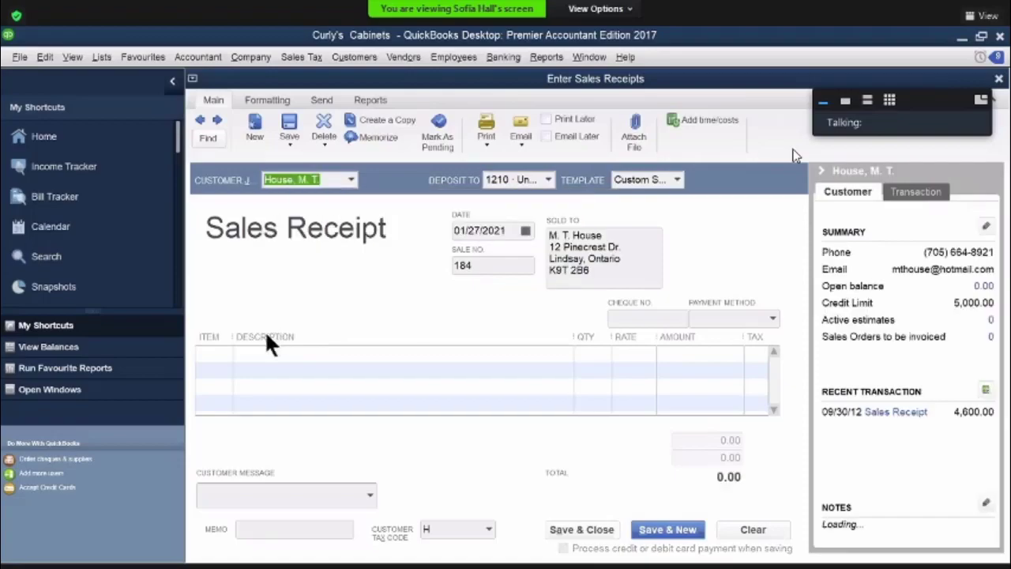
Add the Furniture item to the sales receipt with an amount of 1,450.00 and set the payment method to Visa
click(222, 349)
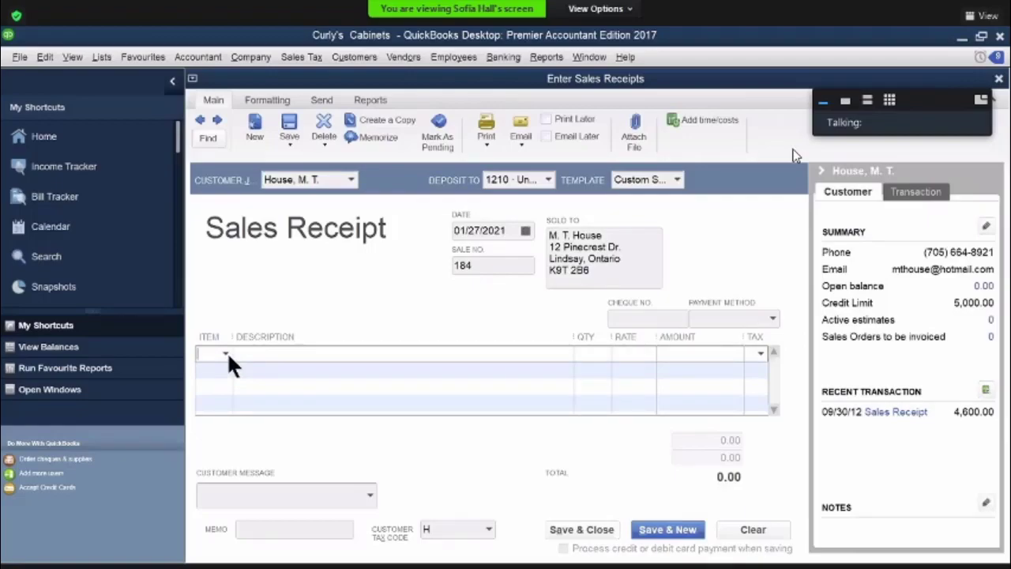
click(224, 350)
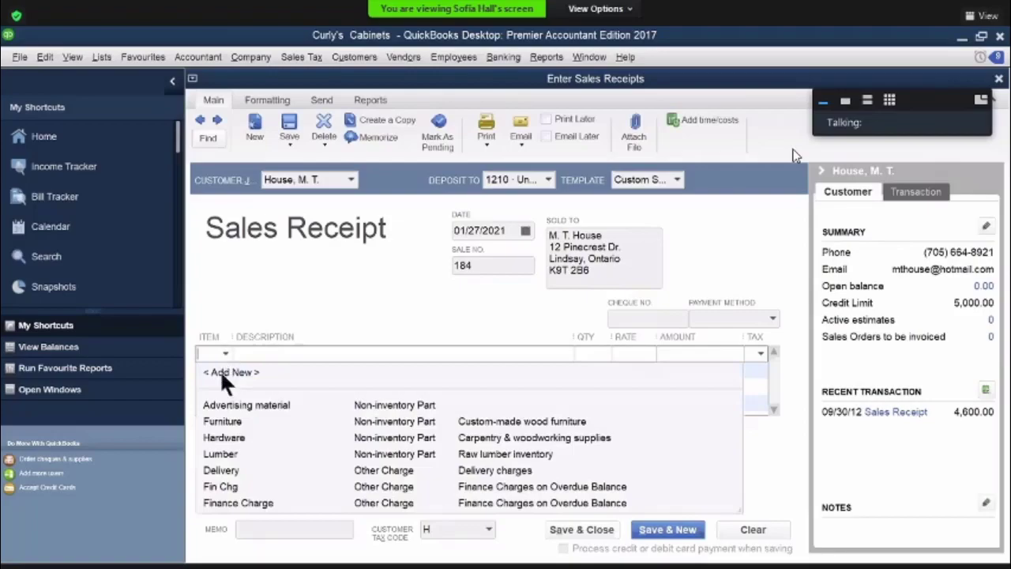
click(219, 417)
click(728, 354)
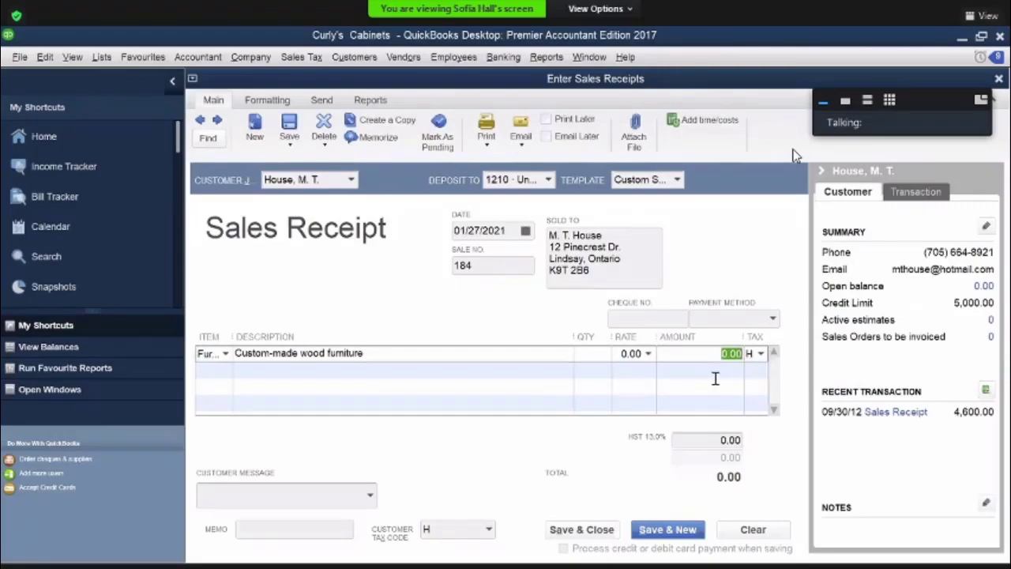
text(1450)
key(Tab)
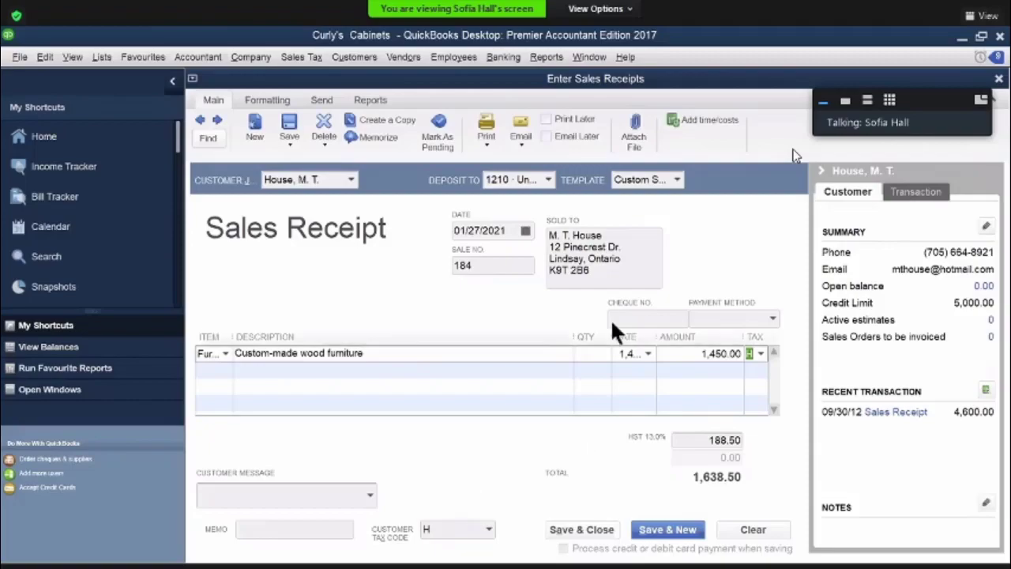
click(773, 317)
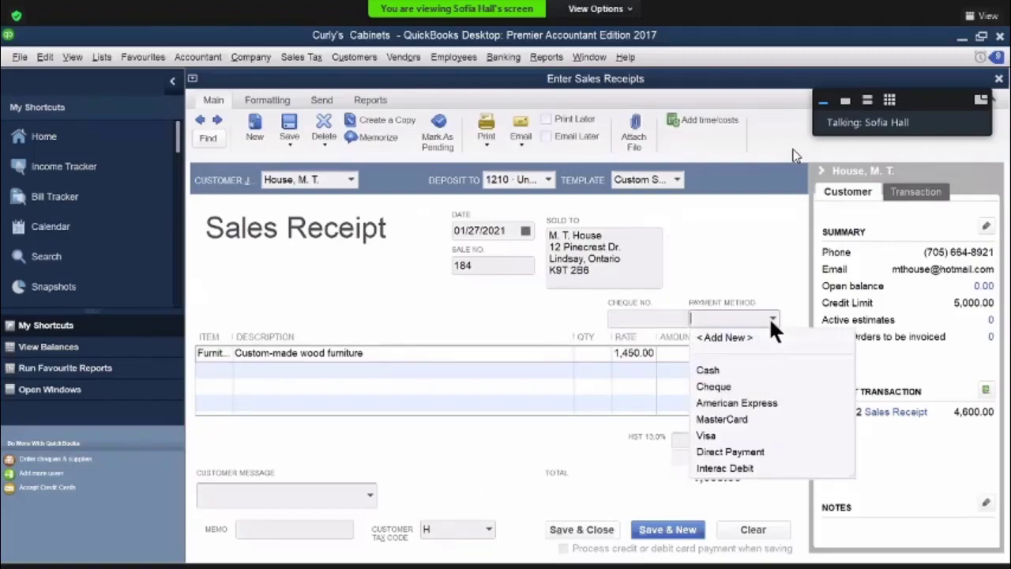
click(717, 434)
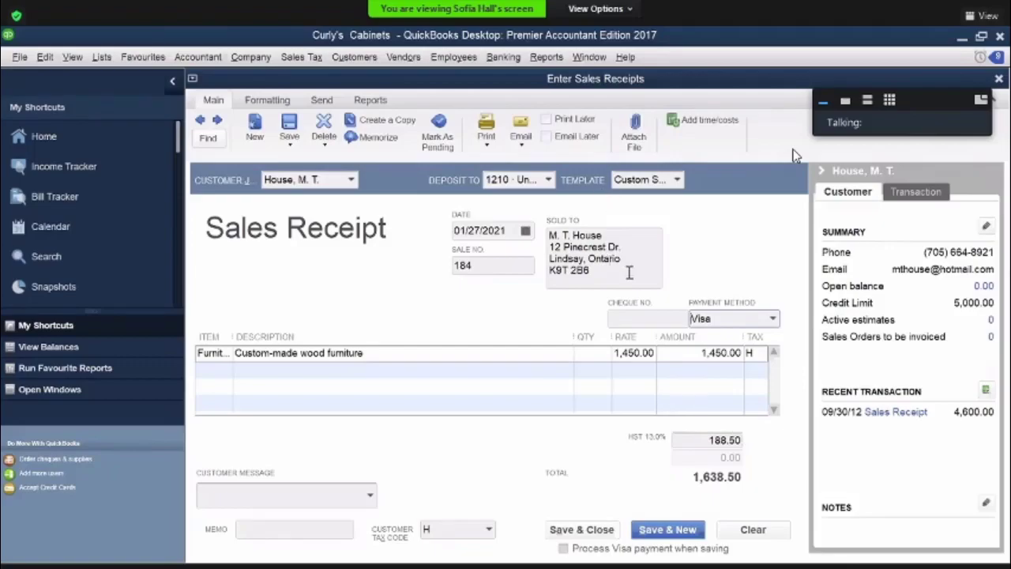
Set the sales receipt date to 01/03/2012
click(507, 229)
key(BackSpace)
key(BackSpace)
text(12)
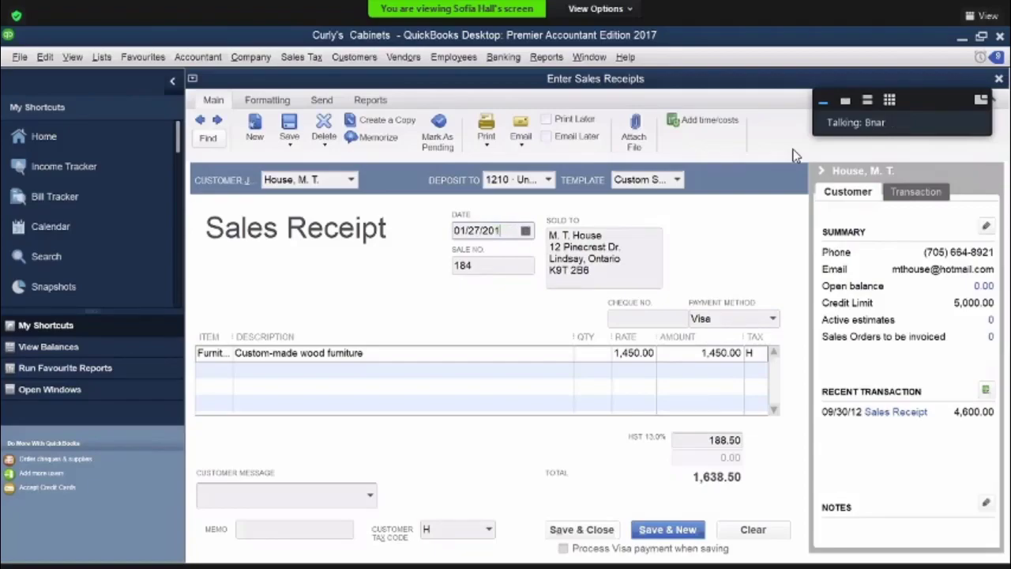
click(526, 231)
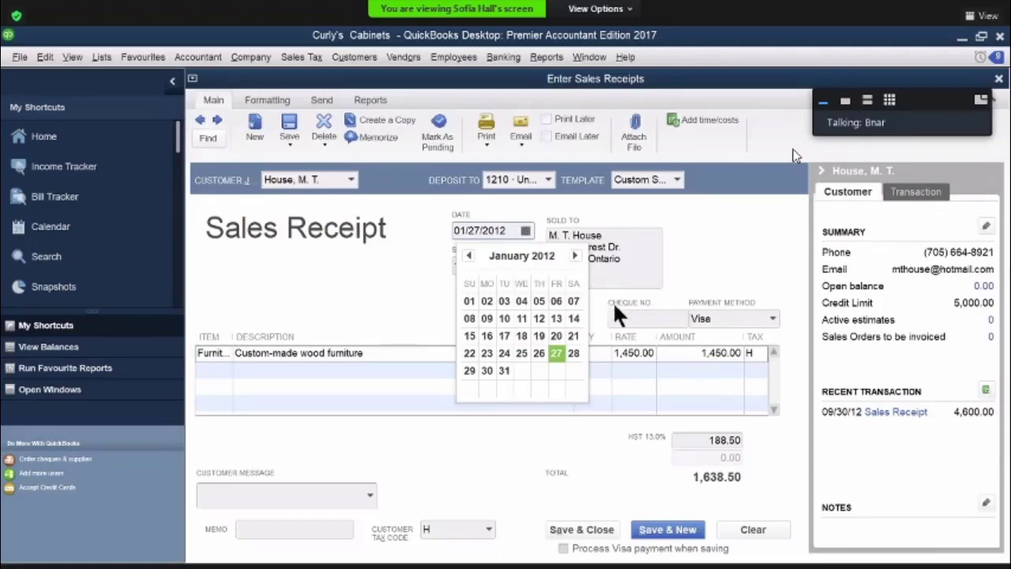
click(506, 301)
key(Tab)
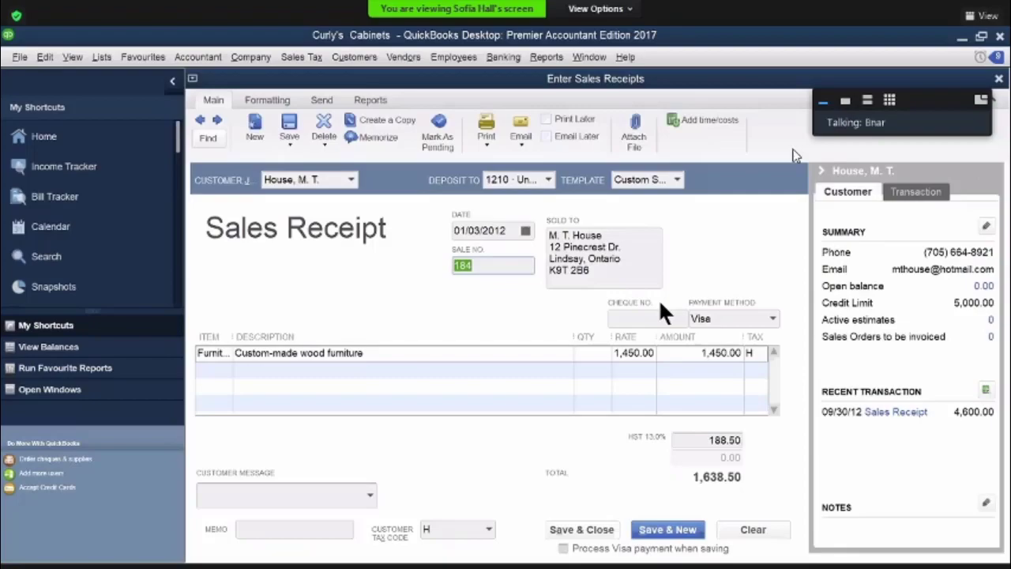
Change the sales receipt date to 10/03/2012, then save and close the receipt
click(524, 230)
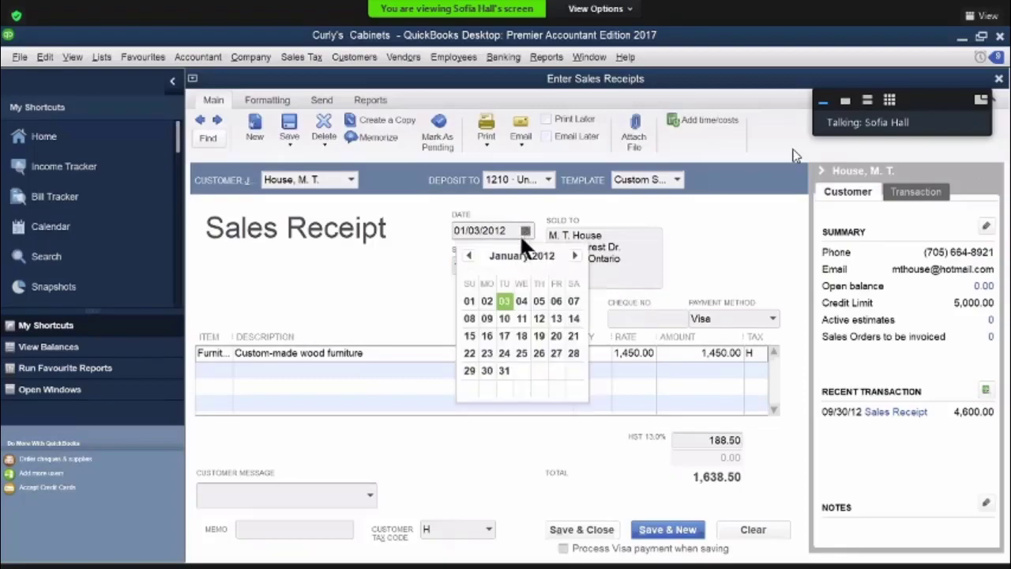
click(575, 255)
click(575, 255)
click(575, 256)
click(575, 255)
click(575, 255)
click(575, 256)
click(575, 255)
click(575, 255)
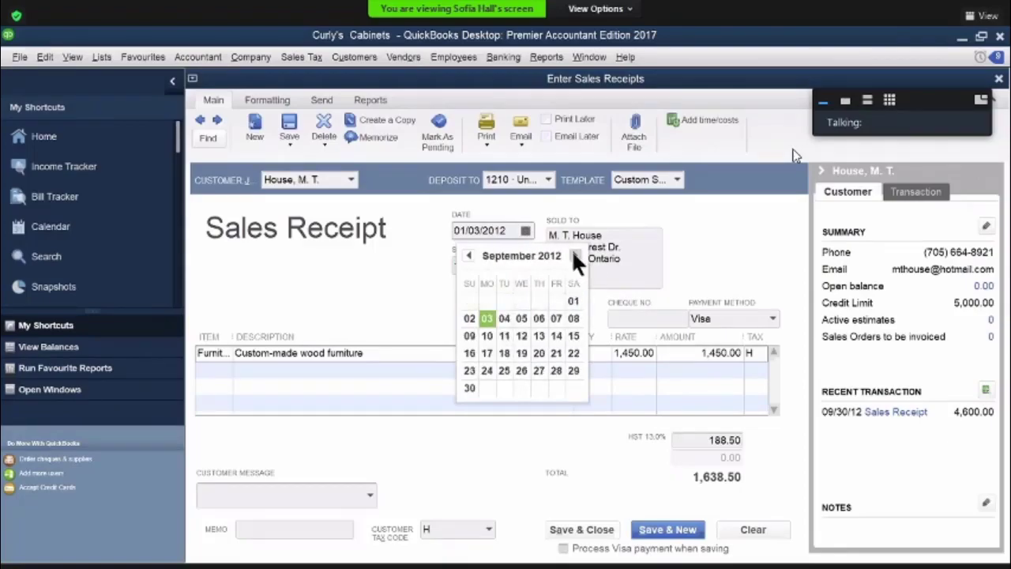
click(575, 255)
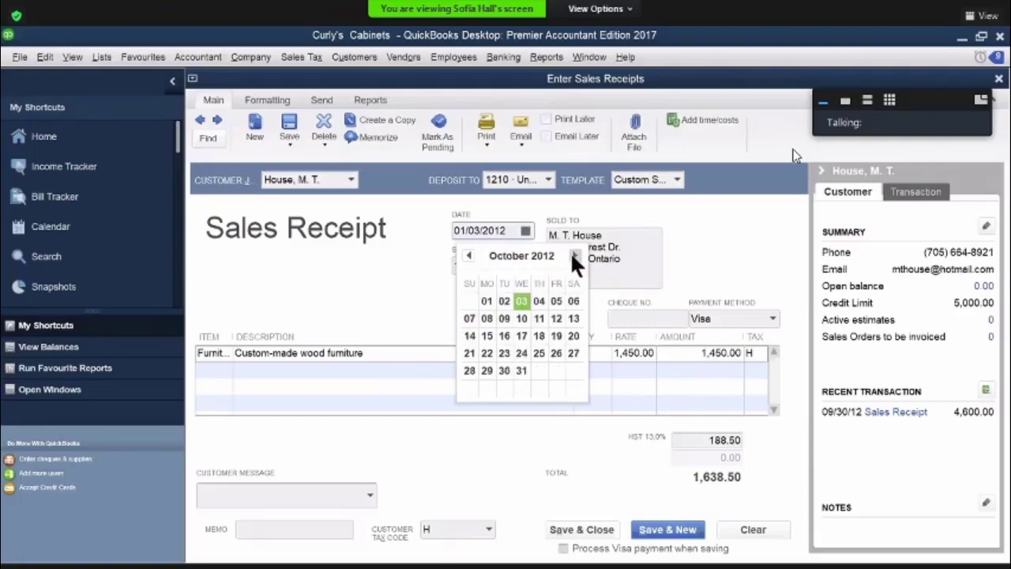
click(521, 302)
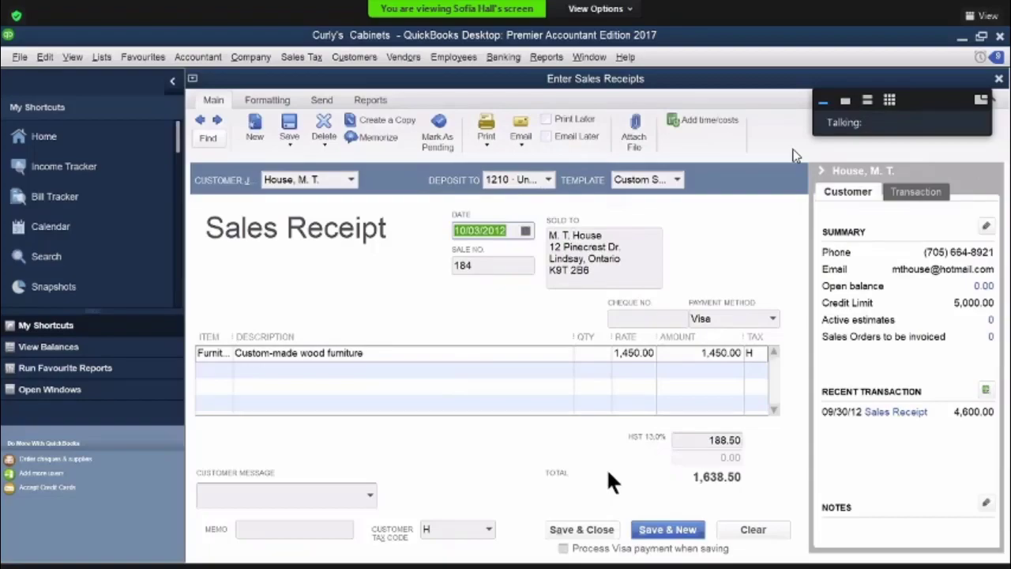
click(582, 529)
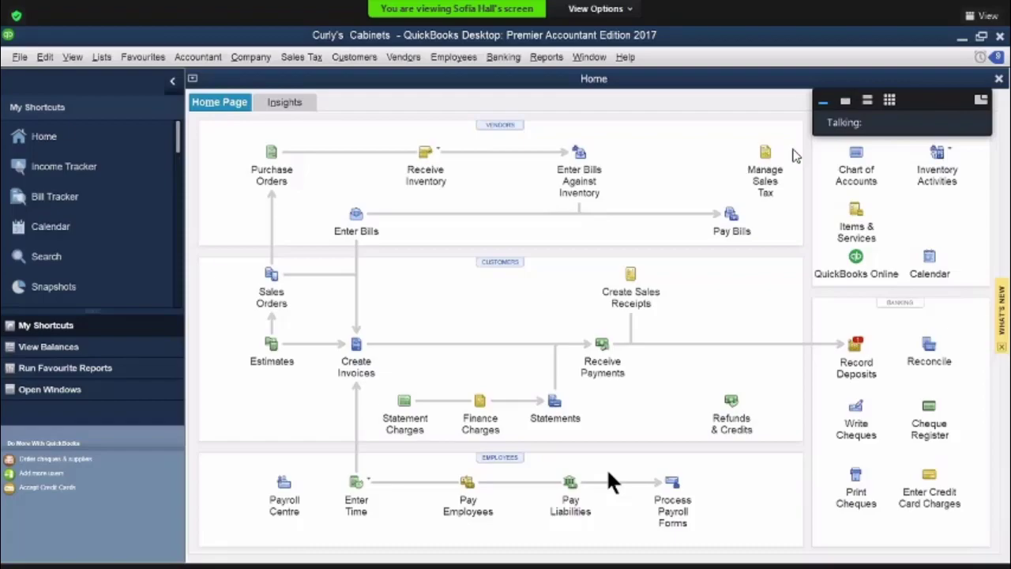
Start a new bill for the vendor Northern Telecom, dated 10/04/2012
click(355, 213)
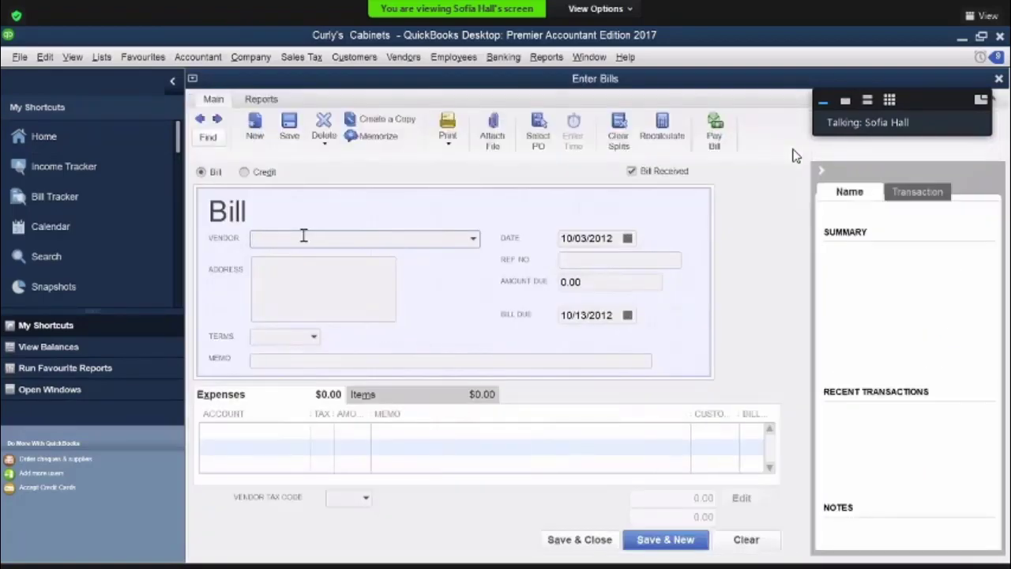
text(Northern Telecom)
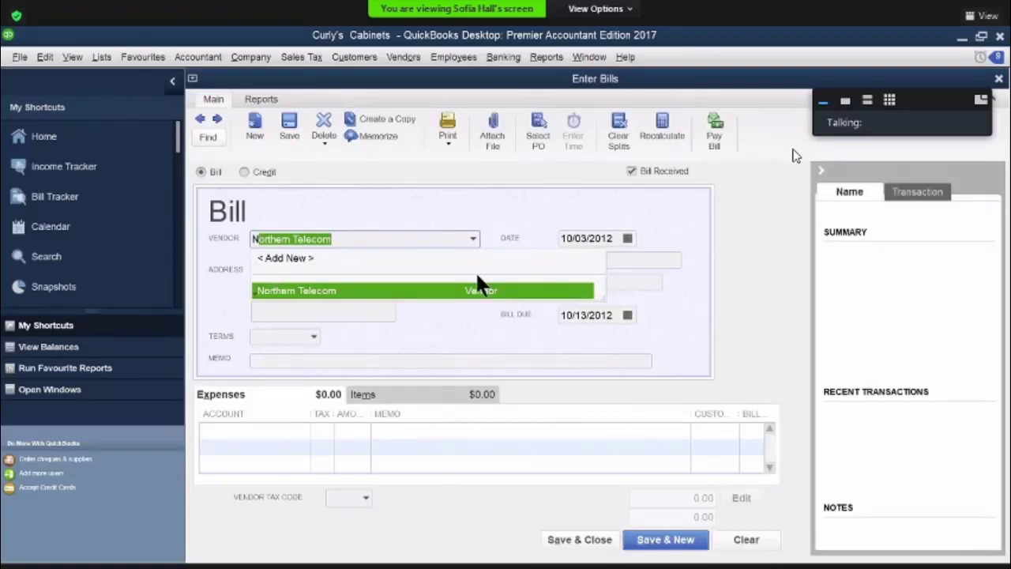
key(Tab)
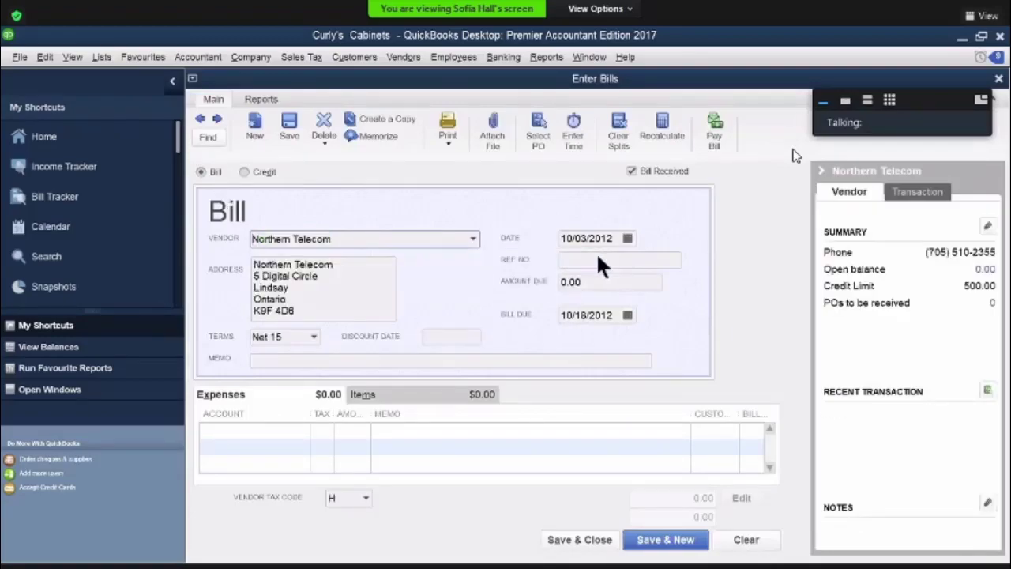
click(625, 239)
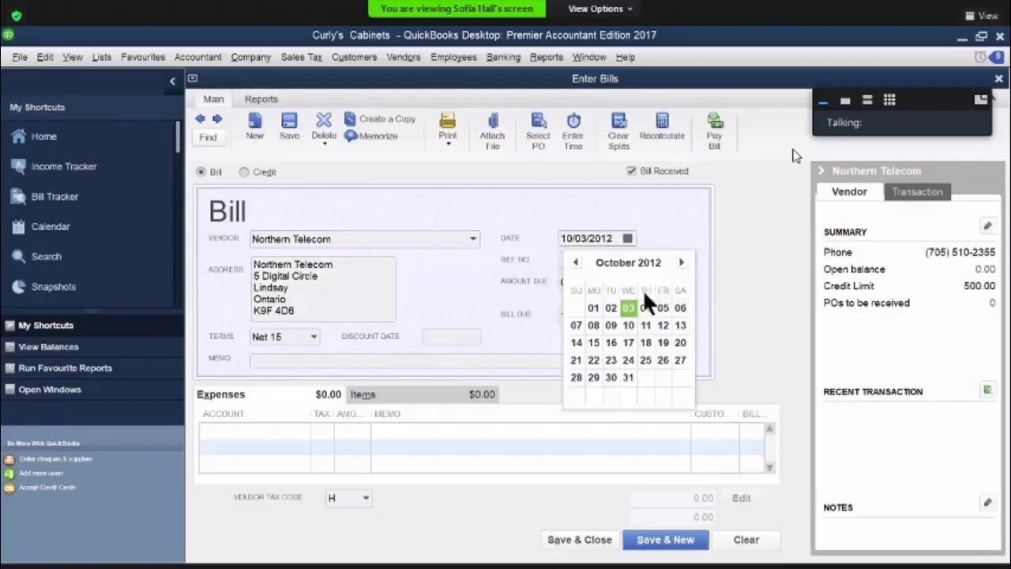
click(645, 307)
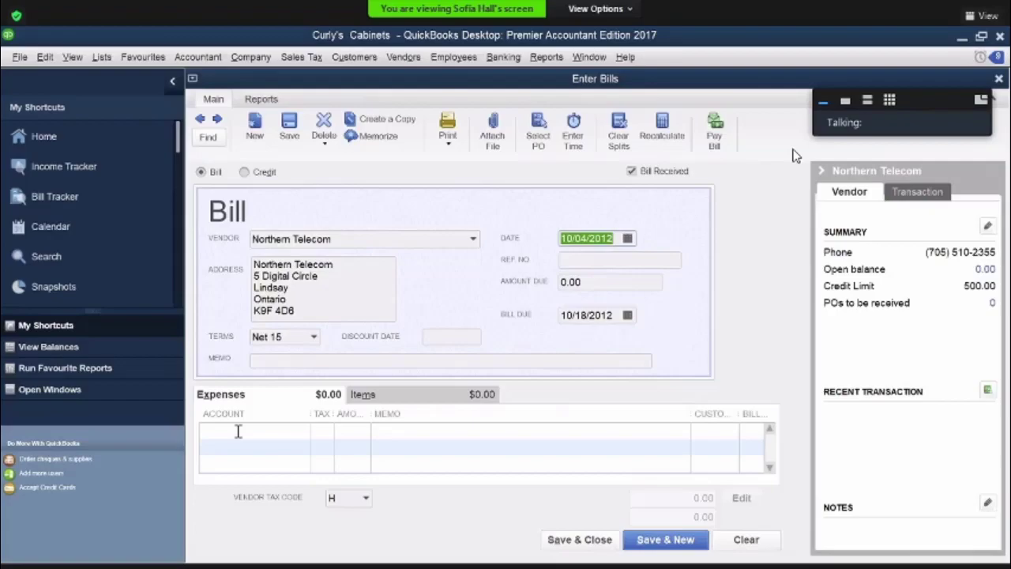
Add an expense line to account 5360 Telephone Expense for 88.00 with the memo "telephone"
click(238, 431)
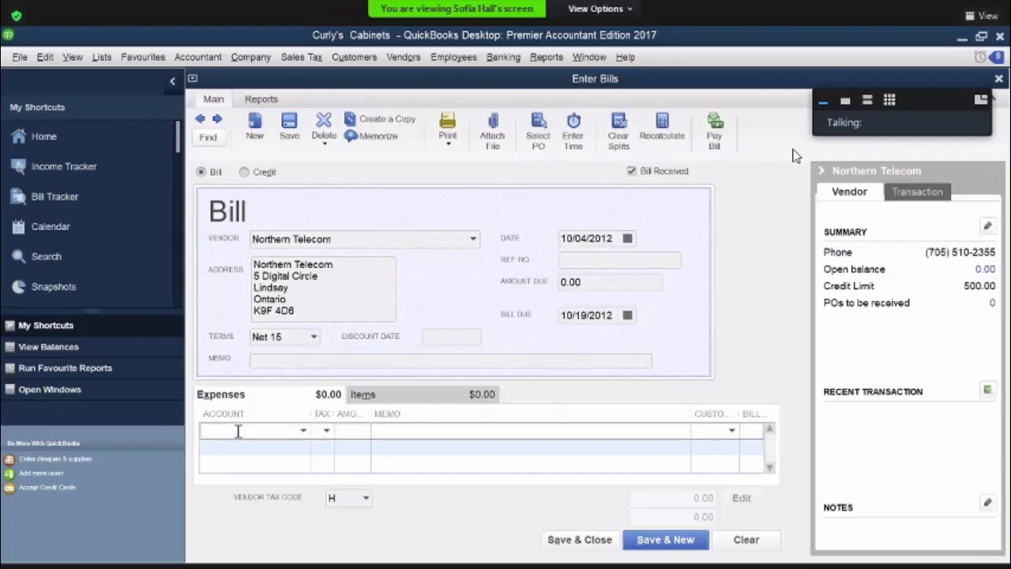
text(Telephone Expense)
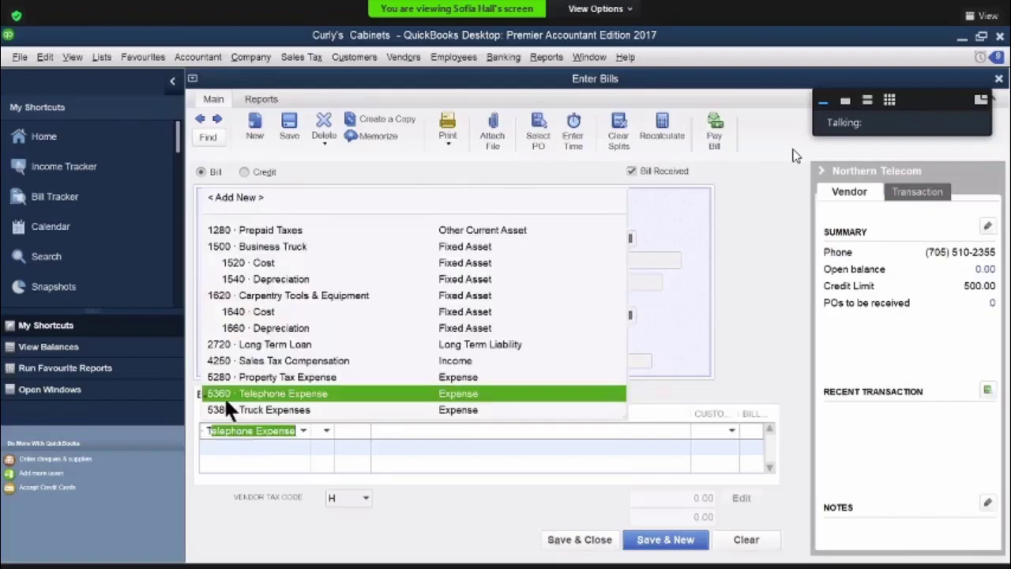
click(251, 395)
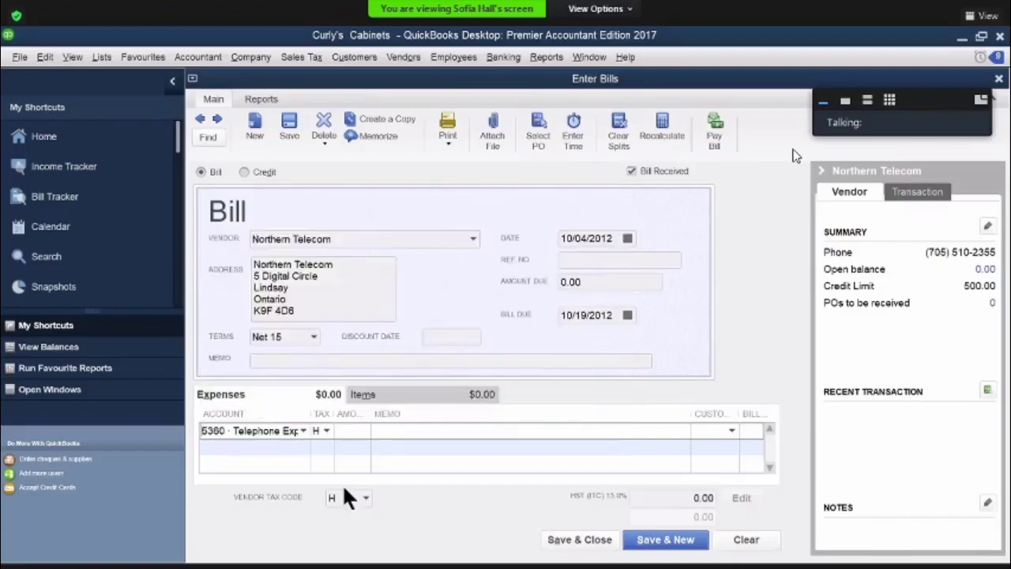
click(350, 431)
text(88)
click(392, 429)
text(te)
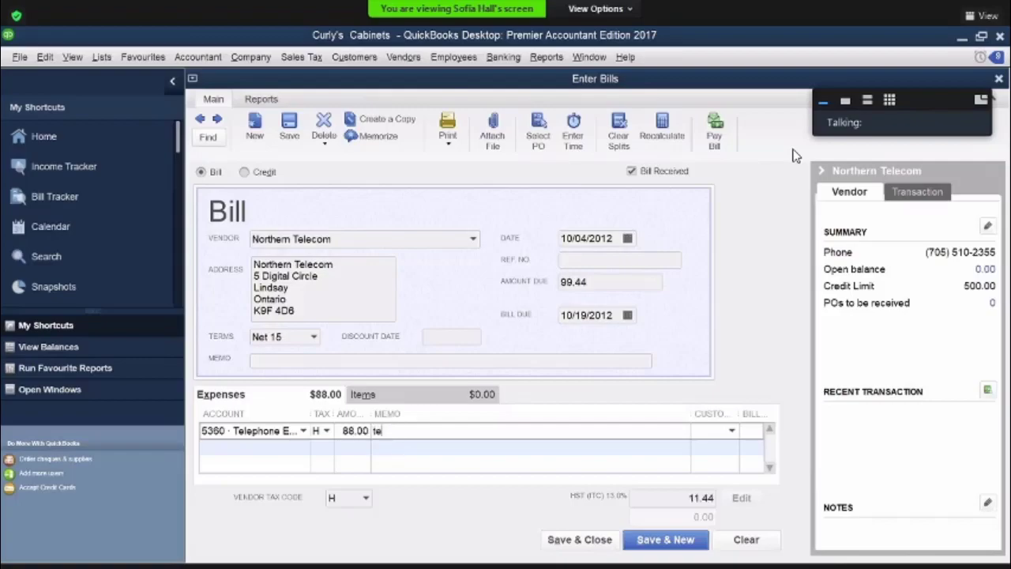
text(lephone)
click(404, 451)
Enter nt582 as the bill's reference number and save the bill, leaving a blank bill open
click(563, 259)
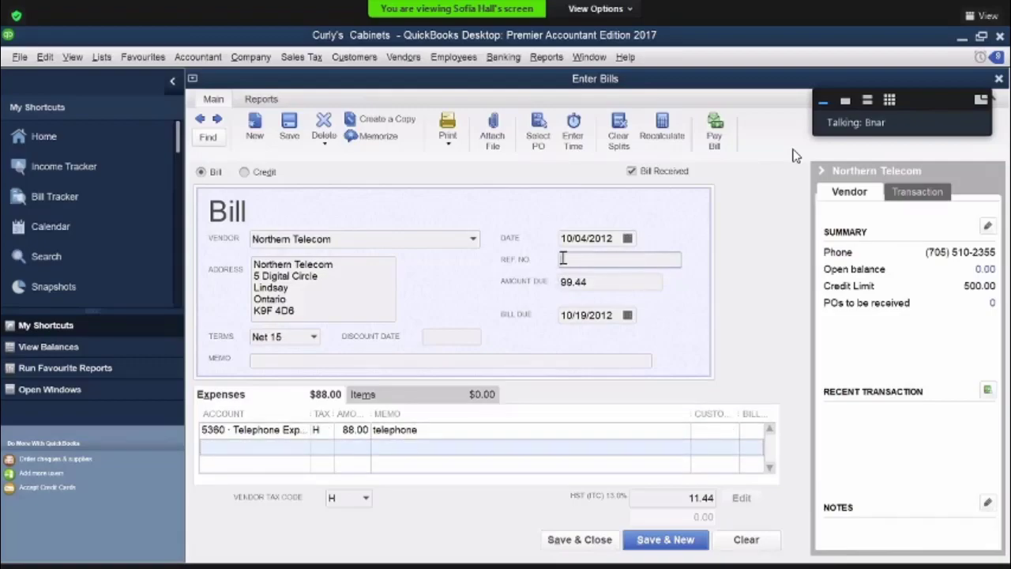
text(nt582)
key(alt+u)
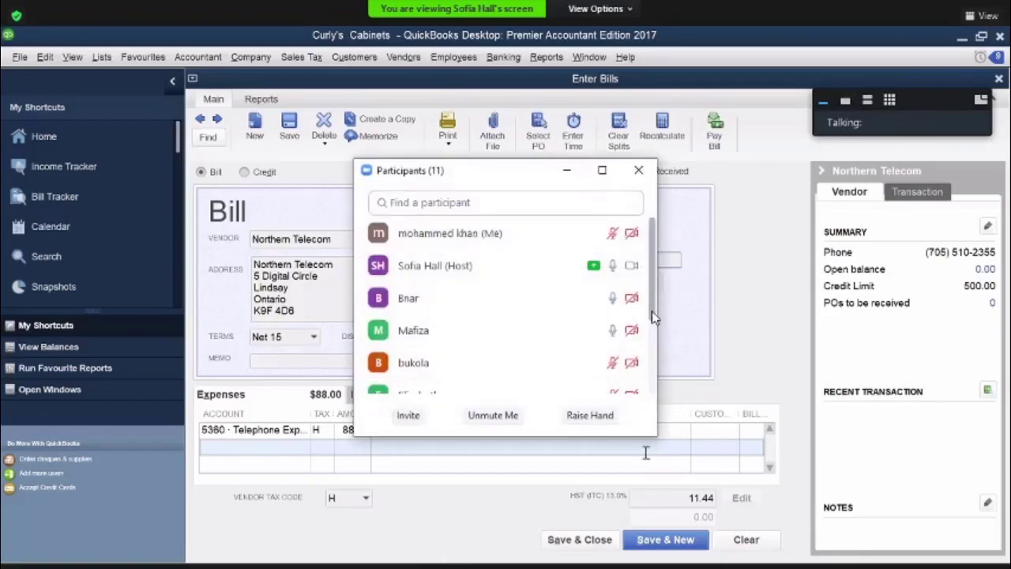
scroll(653, 336, down, 1)
drag(651, 330, 648, 355)
key(alt+s)
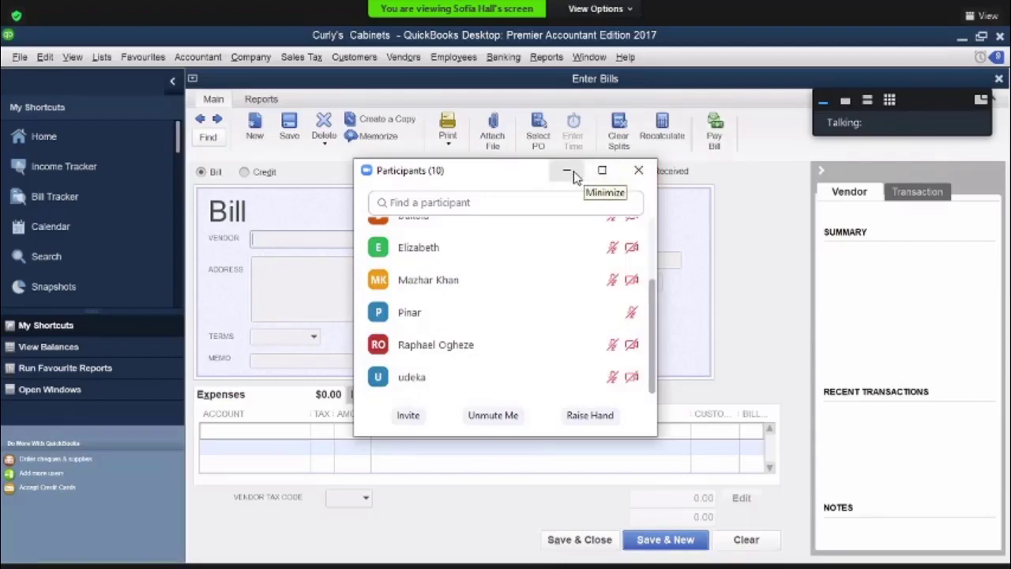
click(636, 173)
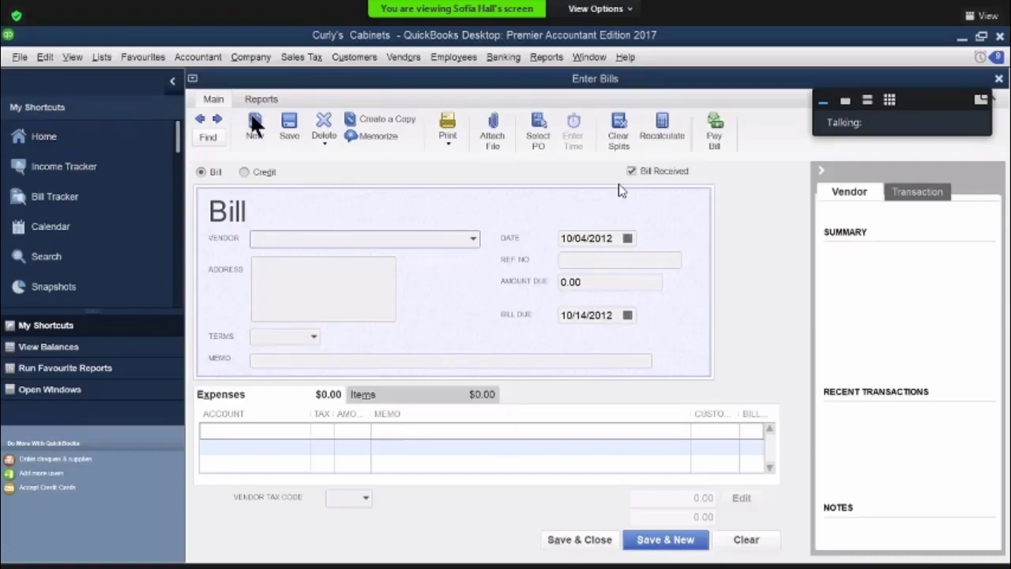
Start a Visa Payable credit card charge purchased from Paper Plus and begin setting it up in full as a new vendor
click(56, 139)
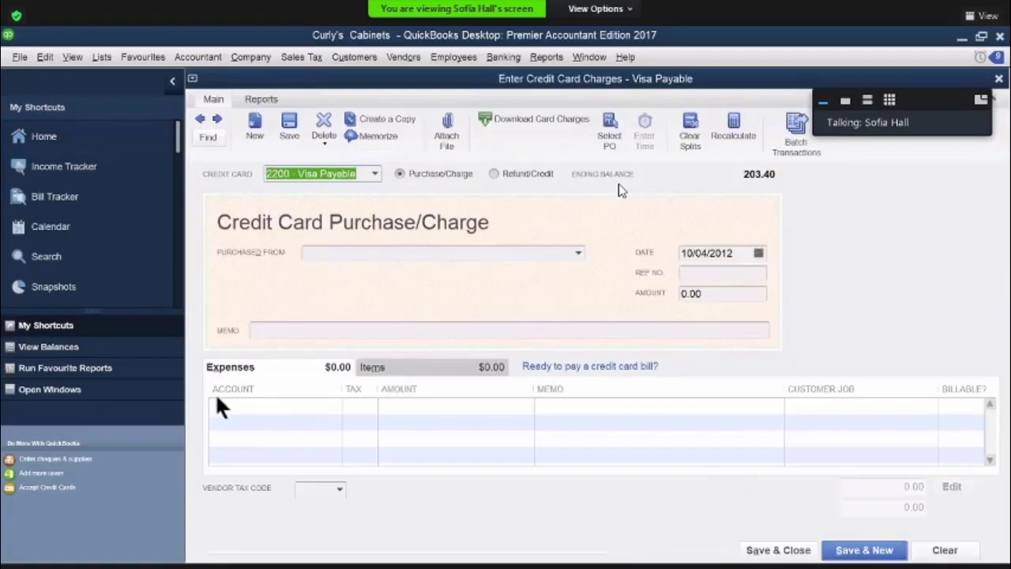
click(327, 252)
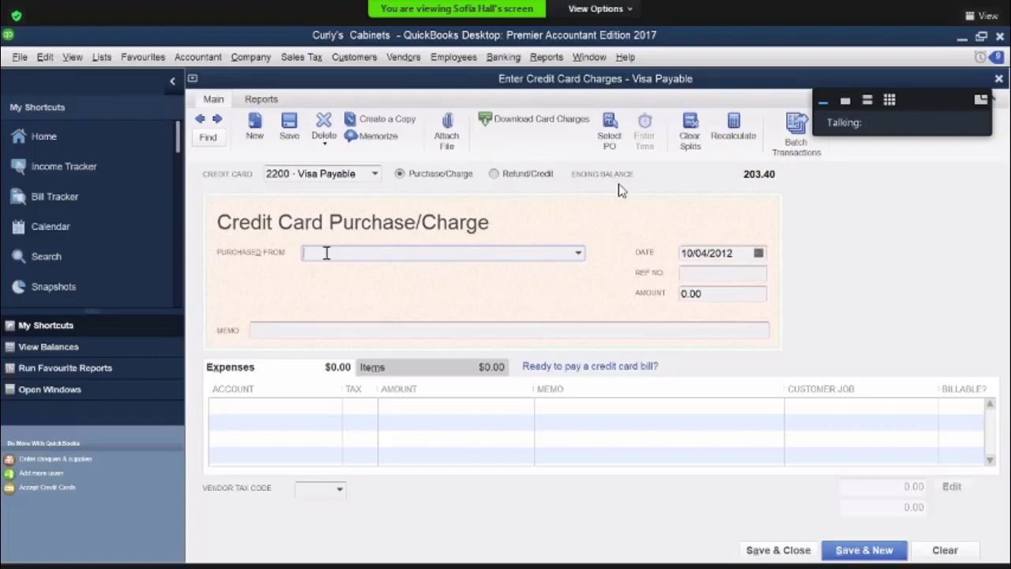
text(Pa)
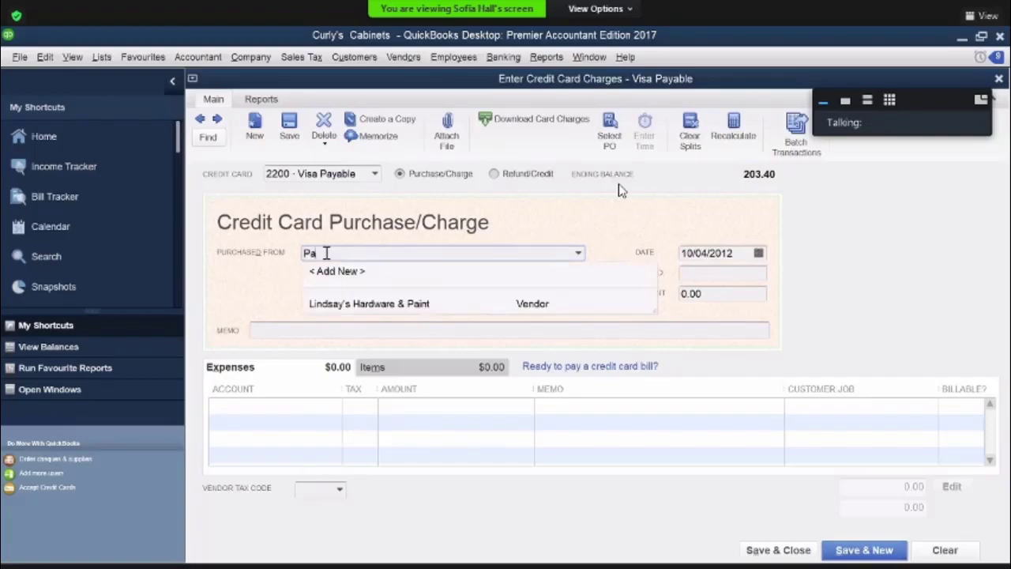
text(per Plus)
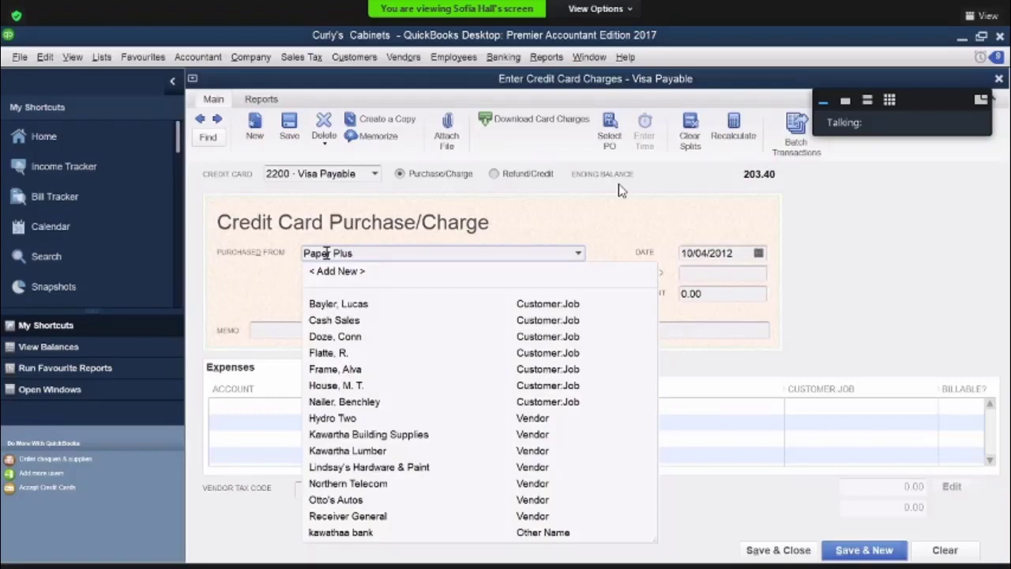
key(Tab)
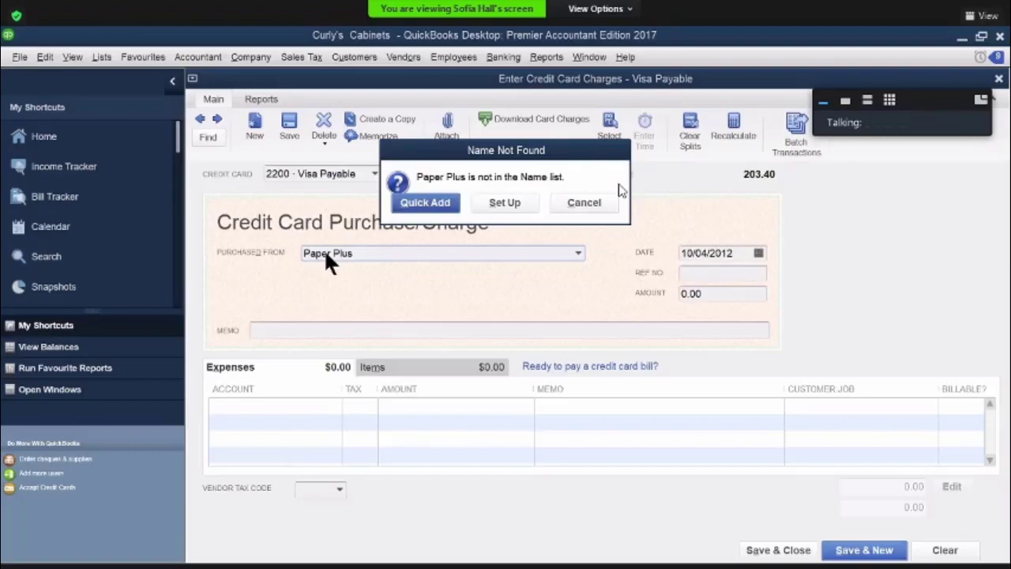
click(497, 197)
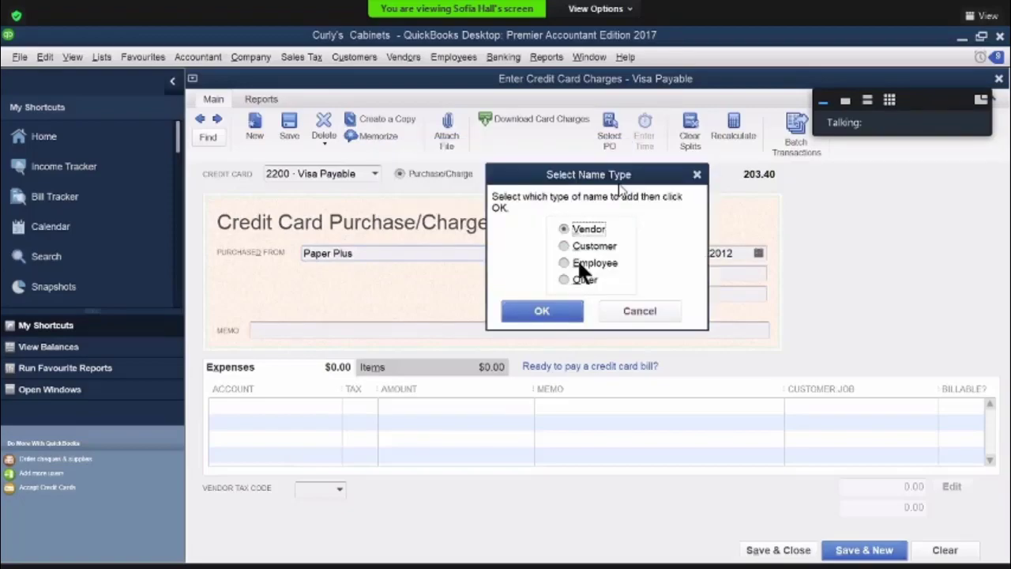
click(543, 312)
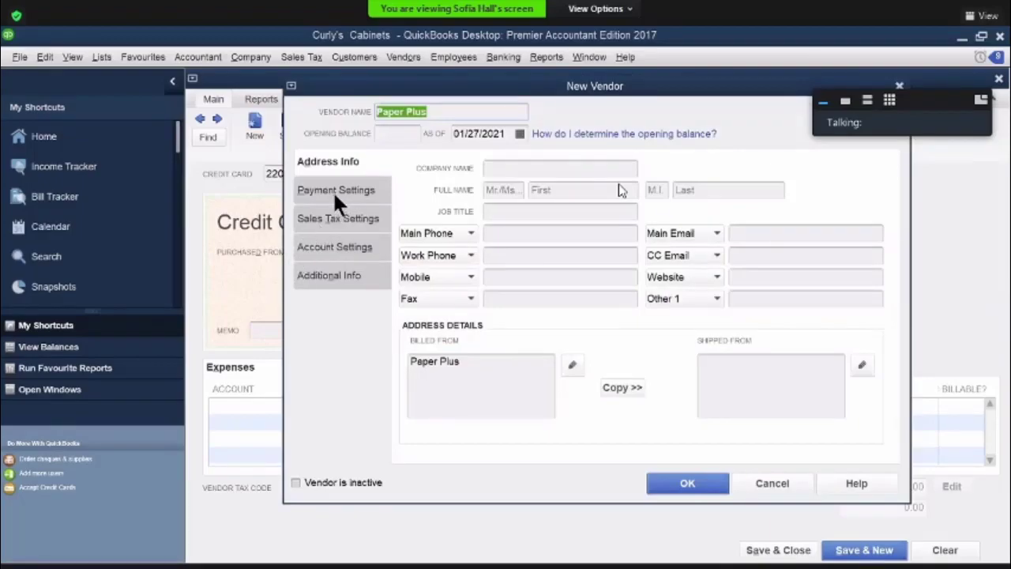
Copy the vendor name Paper Plus into the company name and accept the billed-from address as it stands
right_click(406, 112)
click(437, 154)
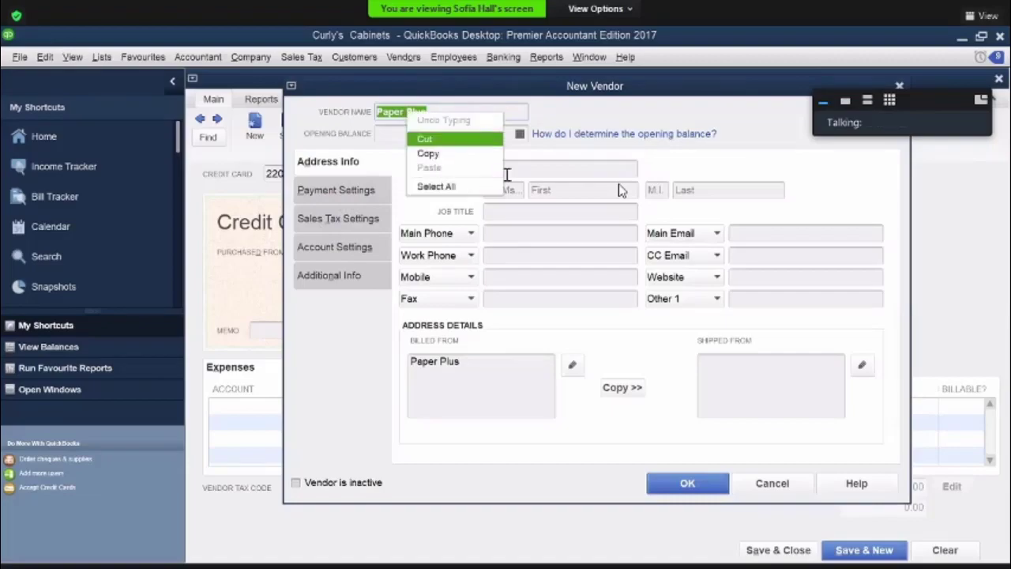
click(521, 168)
right_click(522, 169)
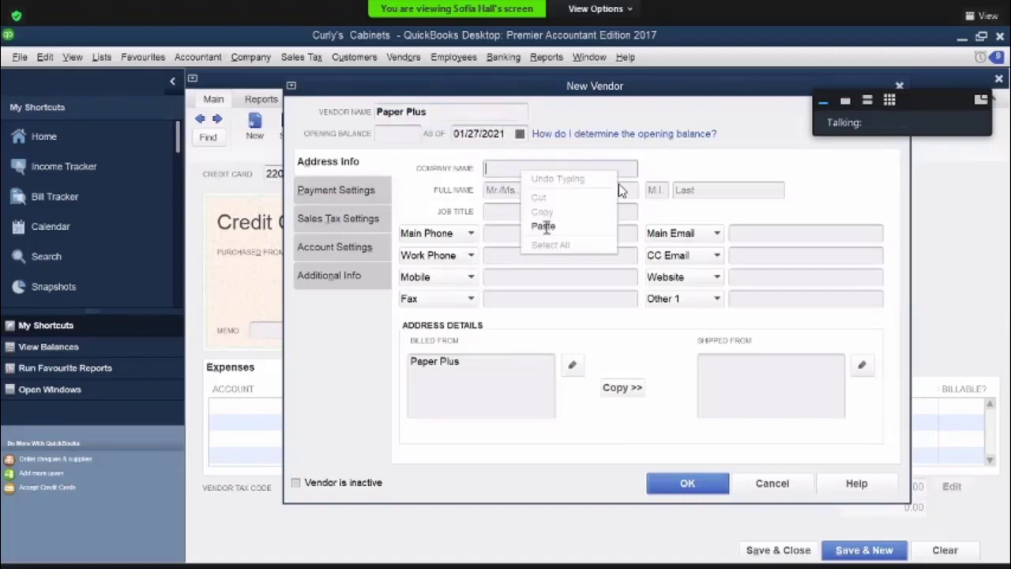
click(543, 227)
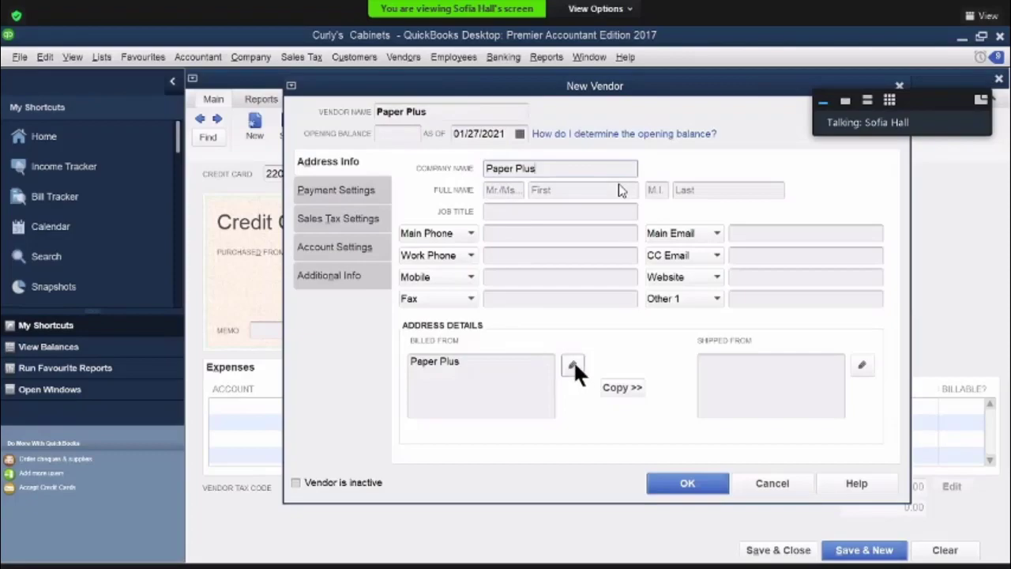
click(573, 365)
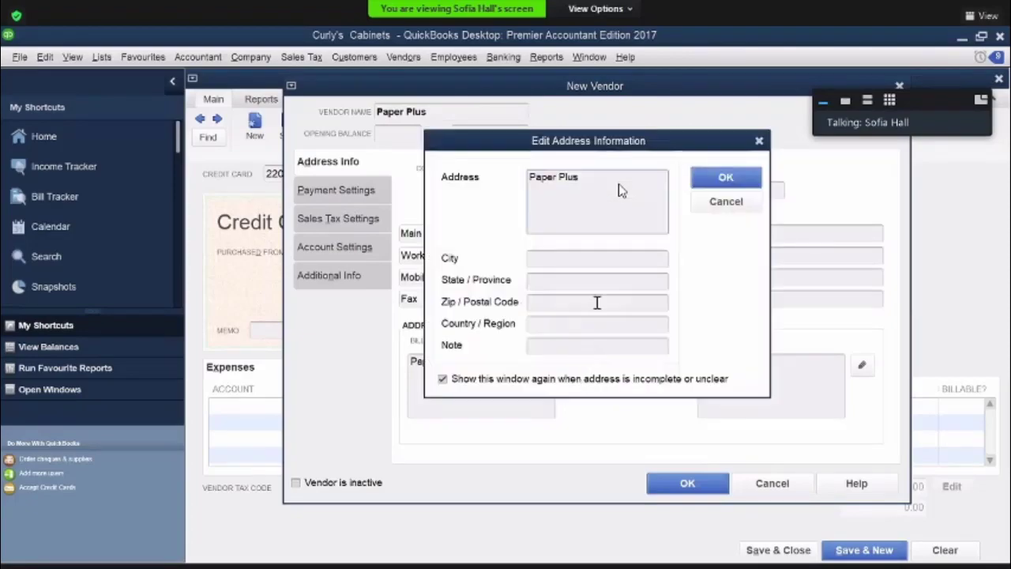
click(722, 179)
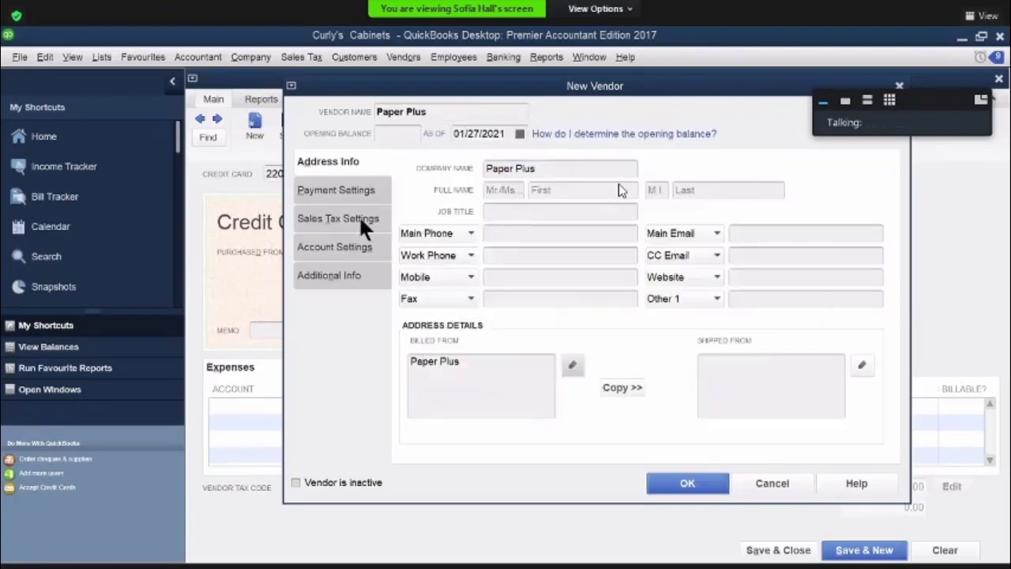
Set the new vendor's payment terms to Due on receipt and save the vendor
click(313, 188)
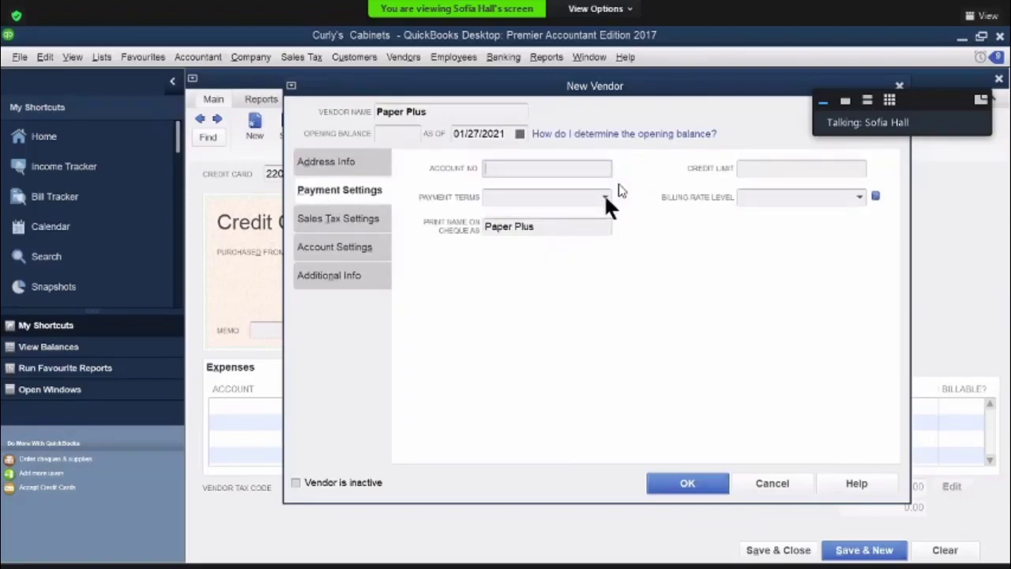
click(603, 194)
click(555, 300)
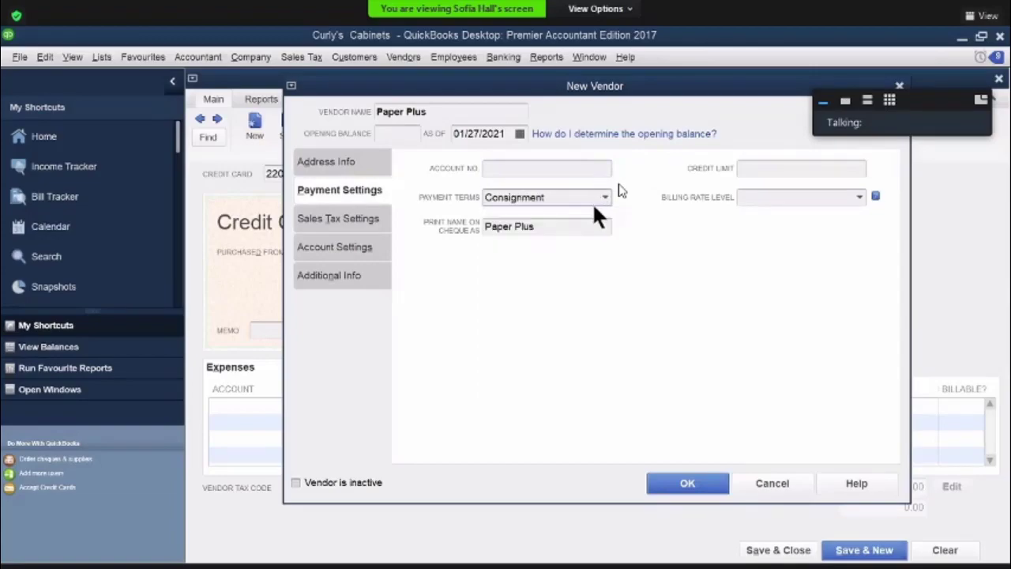
click(603, 197)
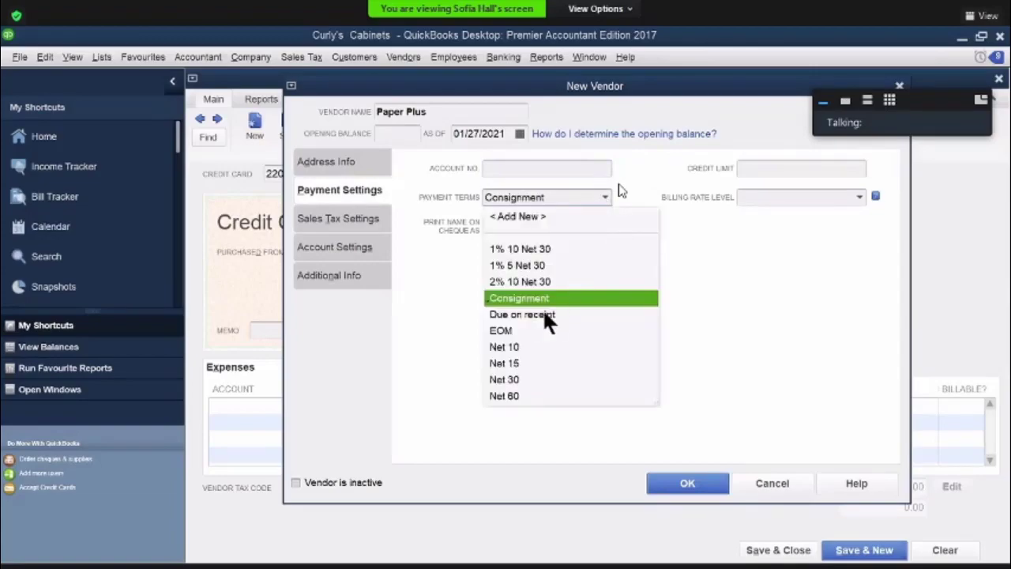
click(544, 315)
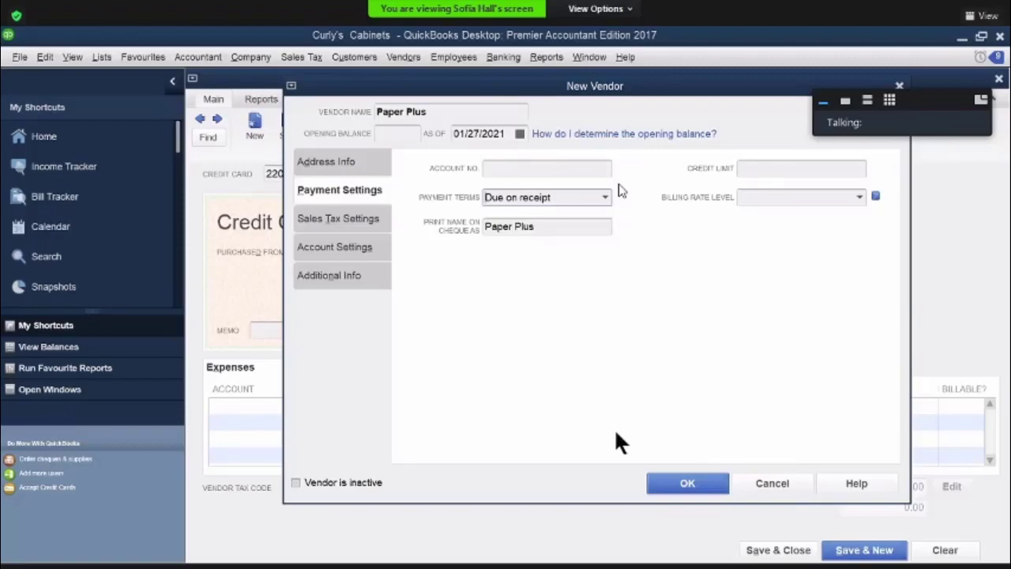
click(689, 483)
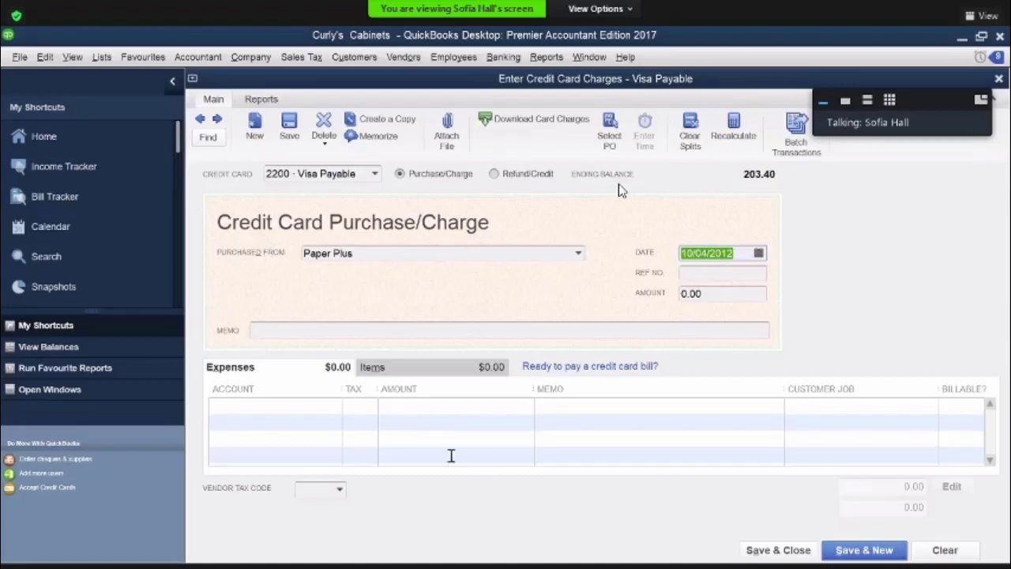
Add an expense line to account 1300 Office and Computer Supplies with tax code H
click(260, 399)
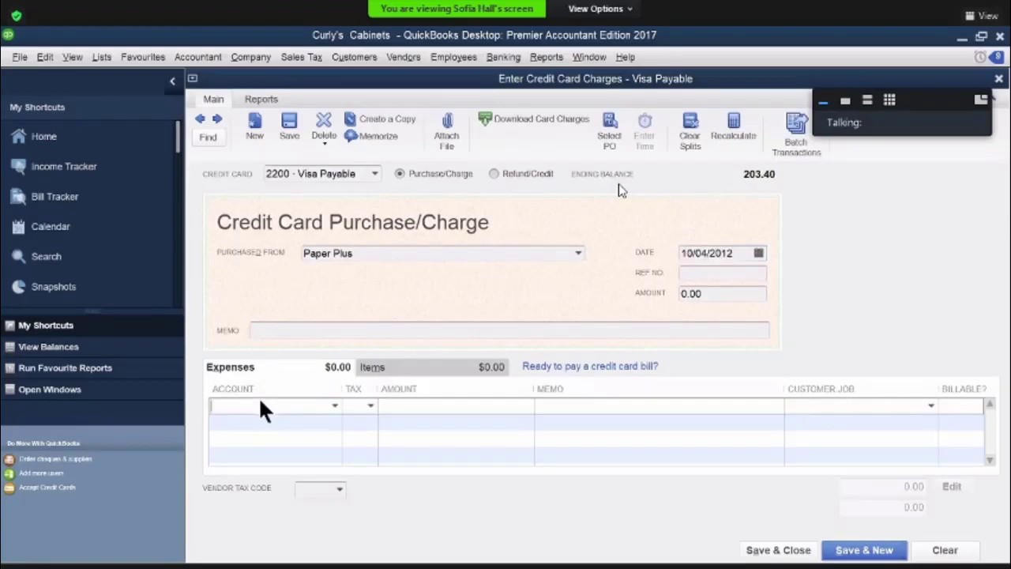
text(C)
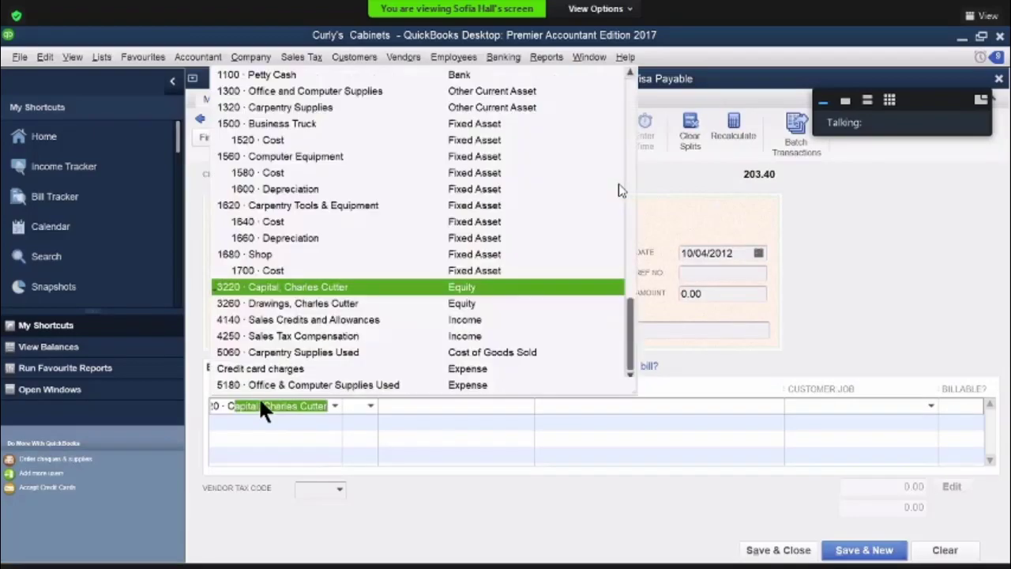
text(omputer Equipment)
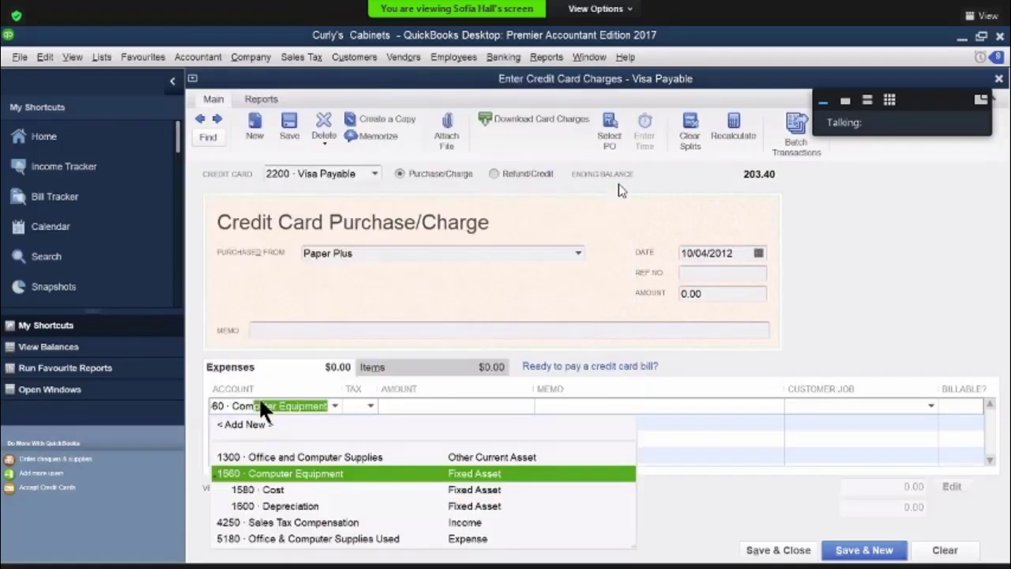
click(286, 457)
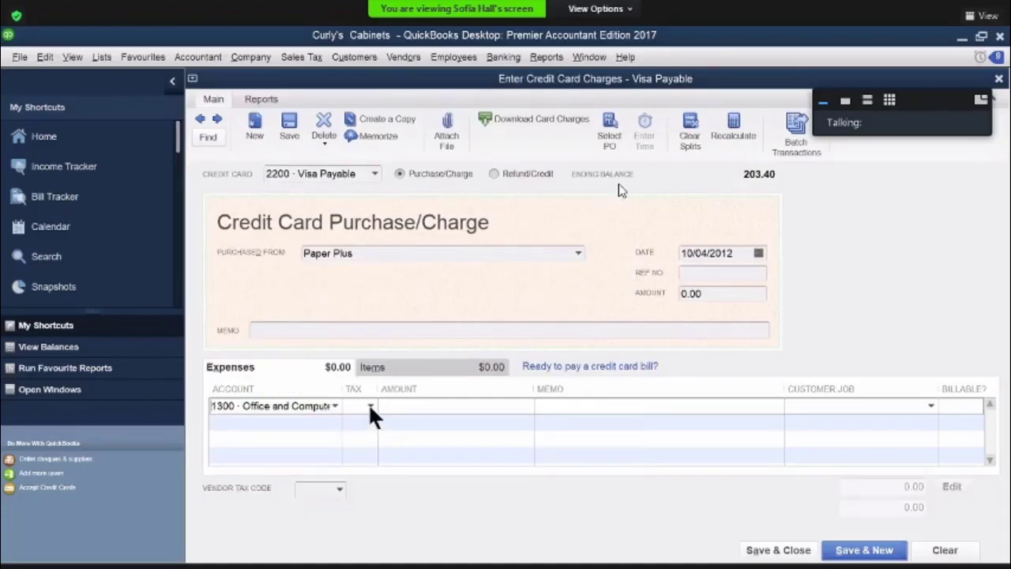
click(368, 406)
click(353, 456)
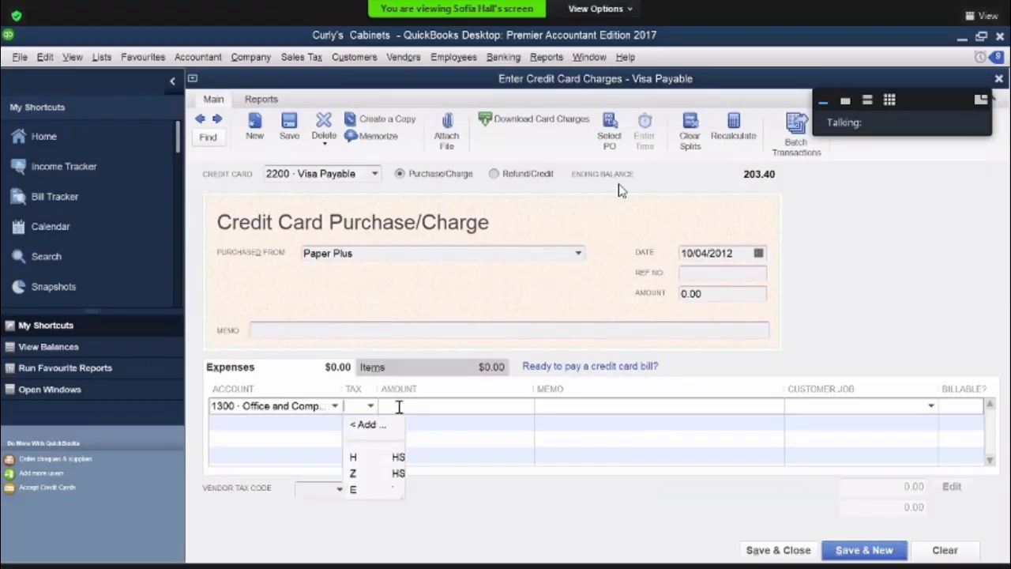
Enter 145.00 as the expense line's amount and "off supplies" as its memo
click(399, 406)
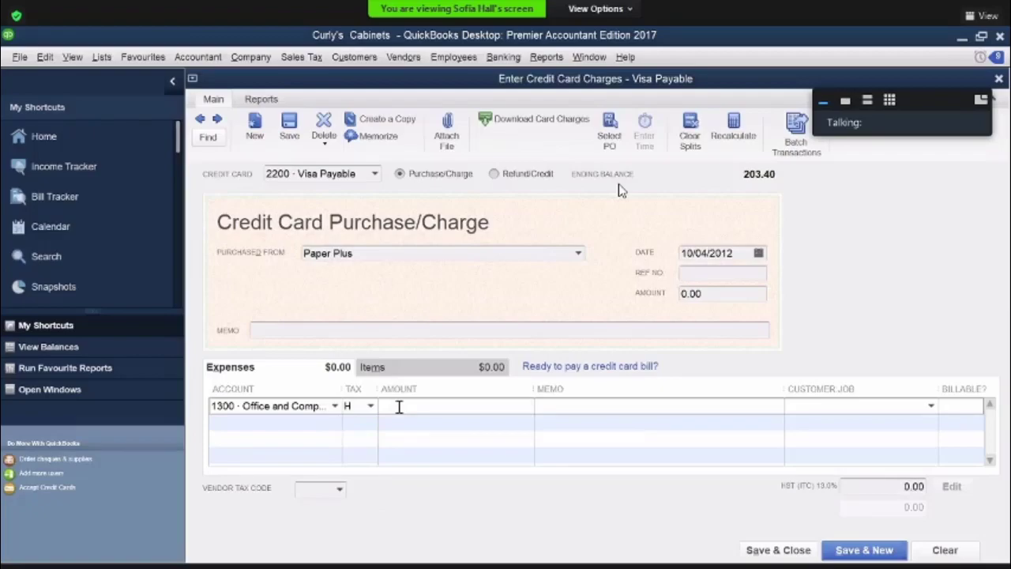
text(145)
click(548, 405)
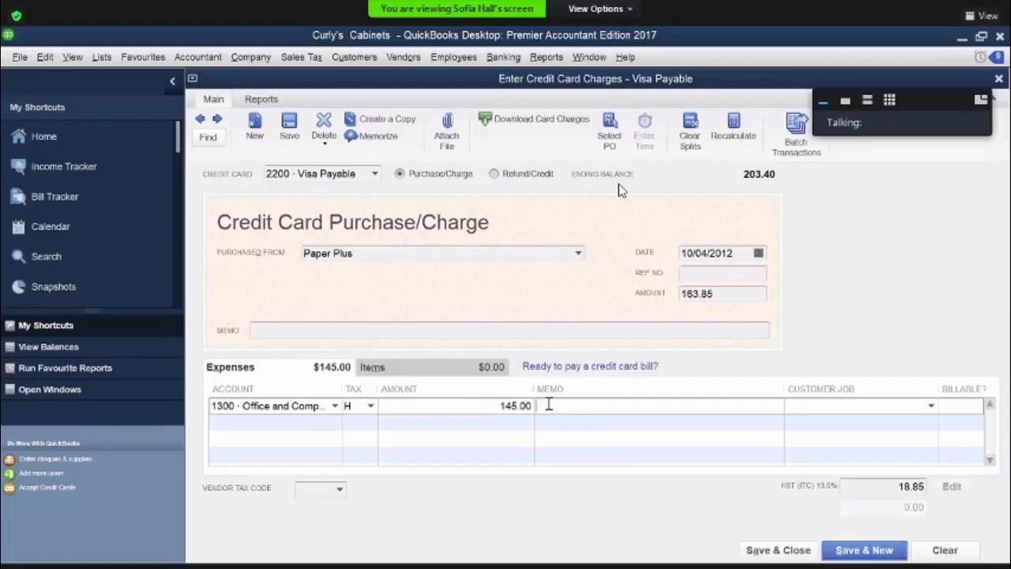
text(off supplies)
Enter p 7530 as the charge's reference number, then save and close the credit card charge
click(691, 271)
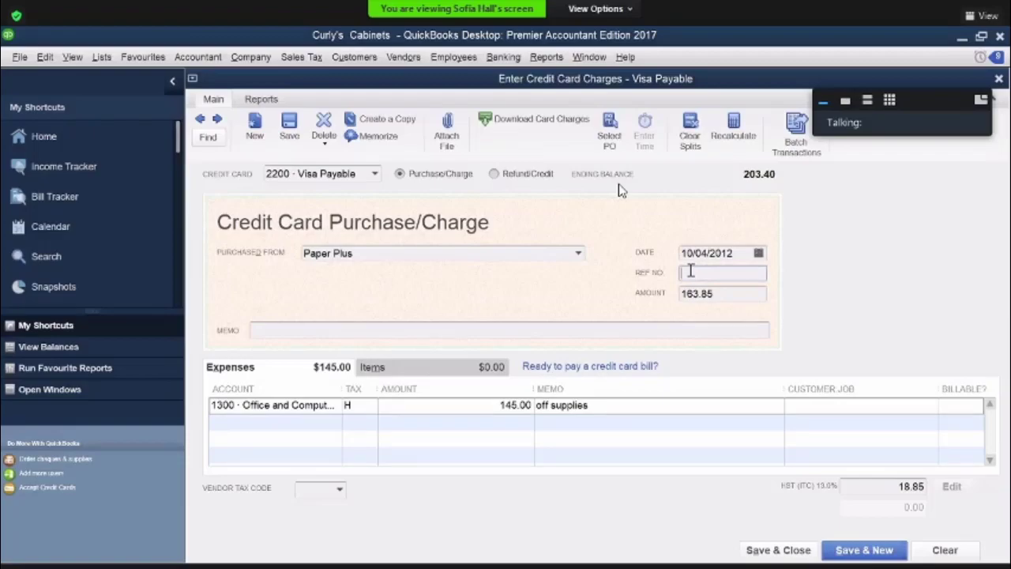
text(p 7530)
key(Tab)
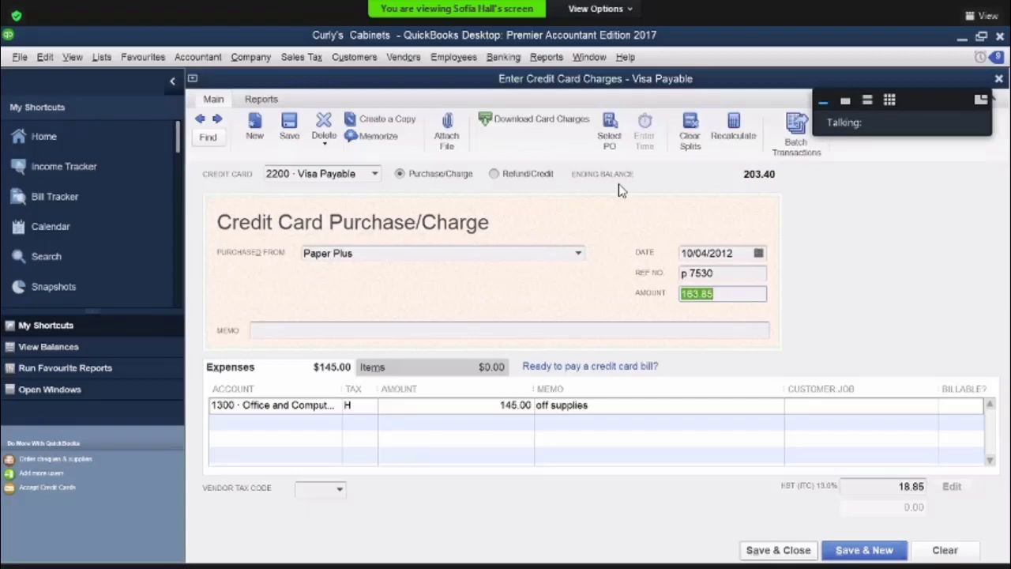
key(alt+a)
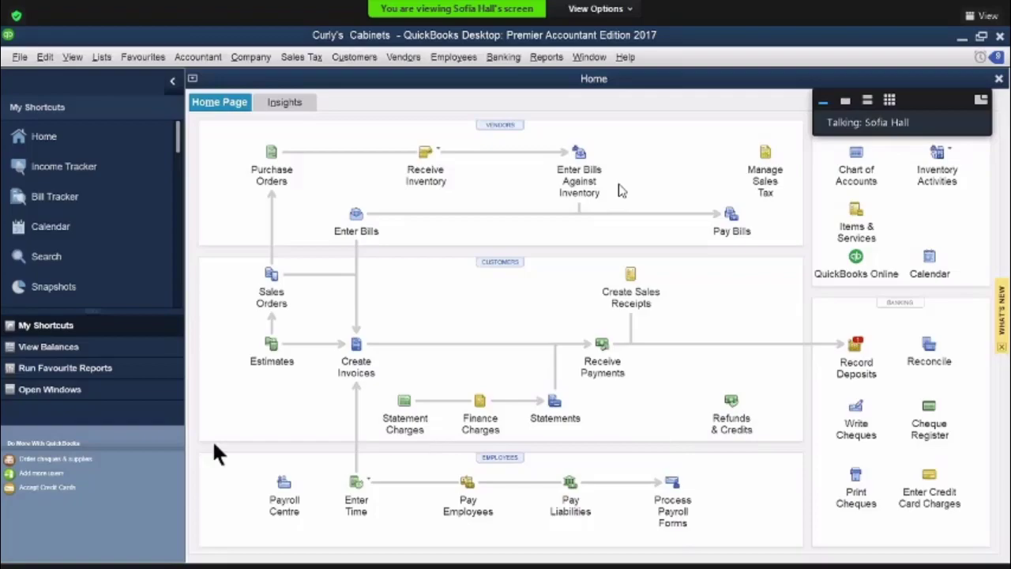
Open a new customer payment for receiving money against an invoice
click(602, 357)
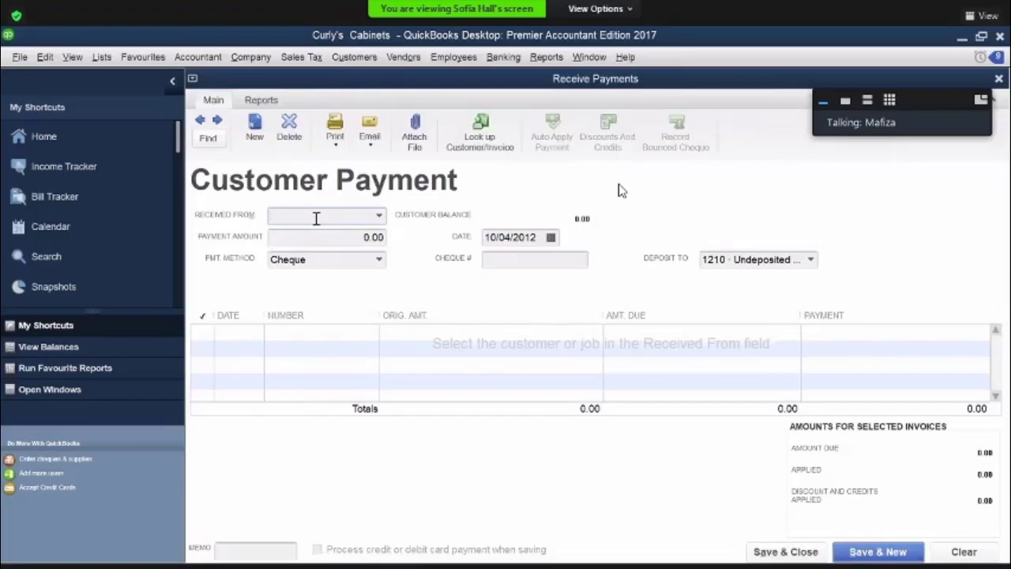
text(r)
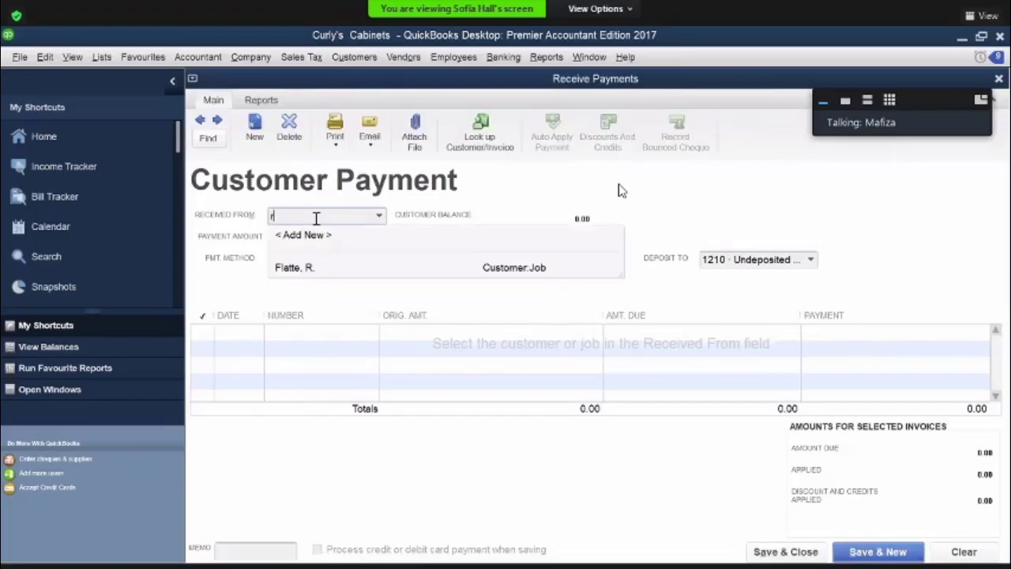
click(293, 268)
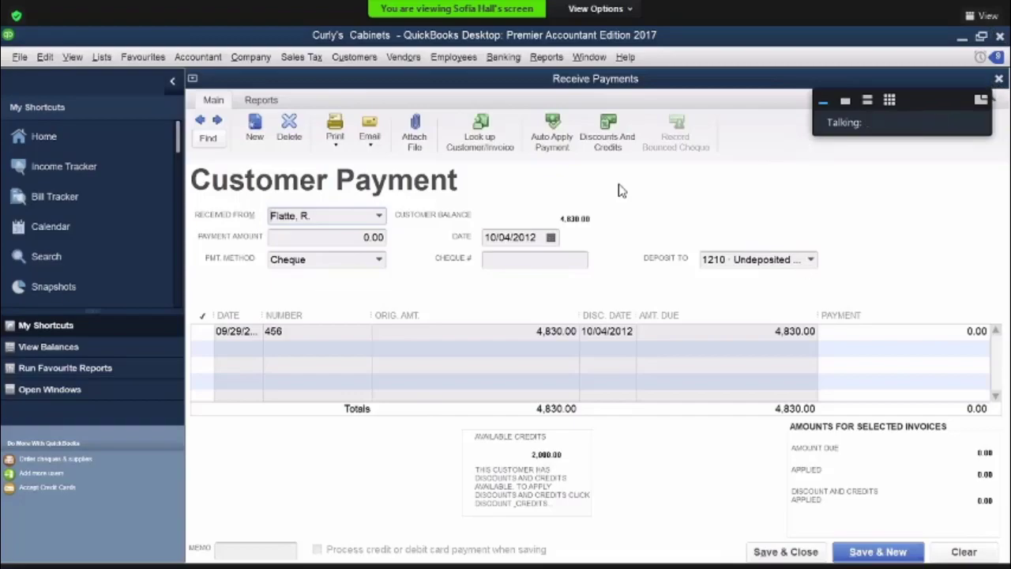
click(964, 552)
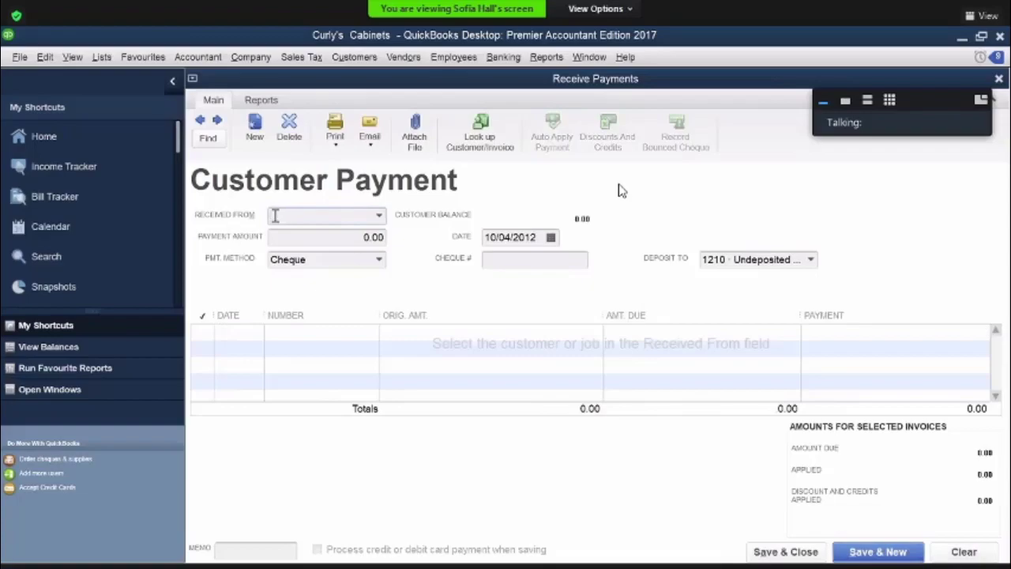
Choose the customer who owes invoice 457 as the payer and select that invoice line
text(f)
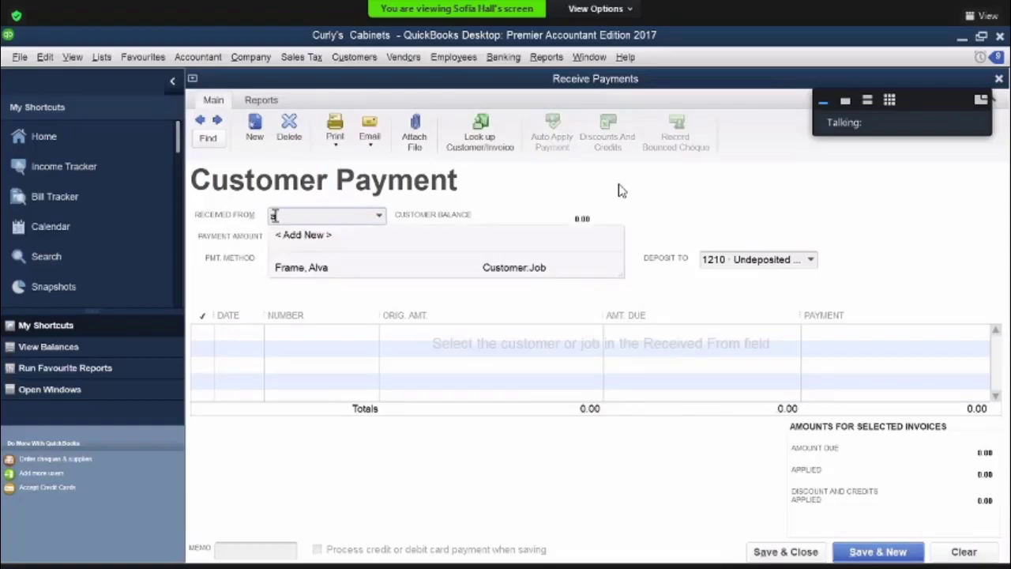
click(297, 267)
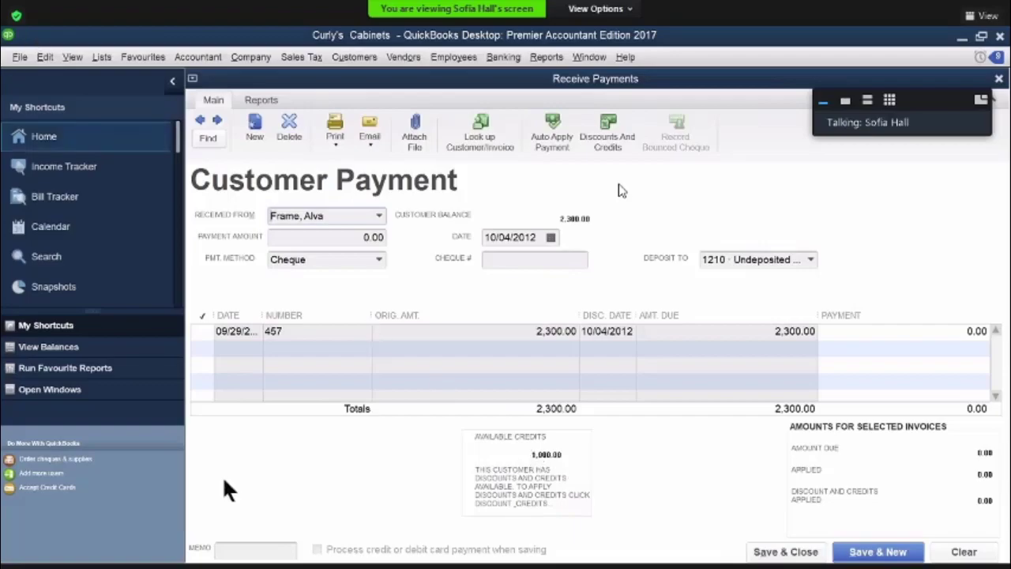
click(302, 332)
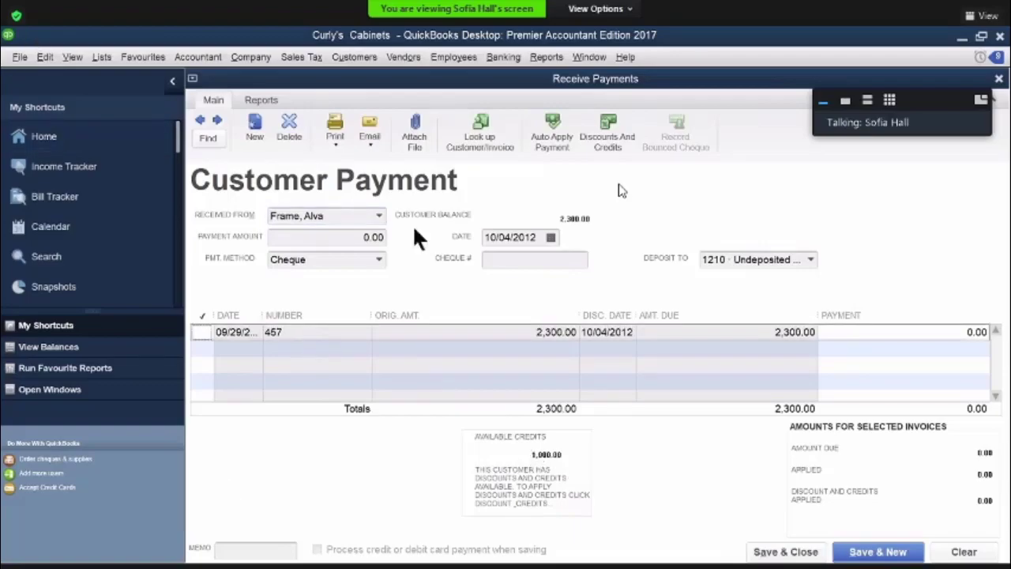
Apply the 1,000.00 credit and a 23.00 discount to invoice 457, using discount account 4160 Sales Discounts
click(609, 146)
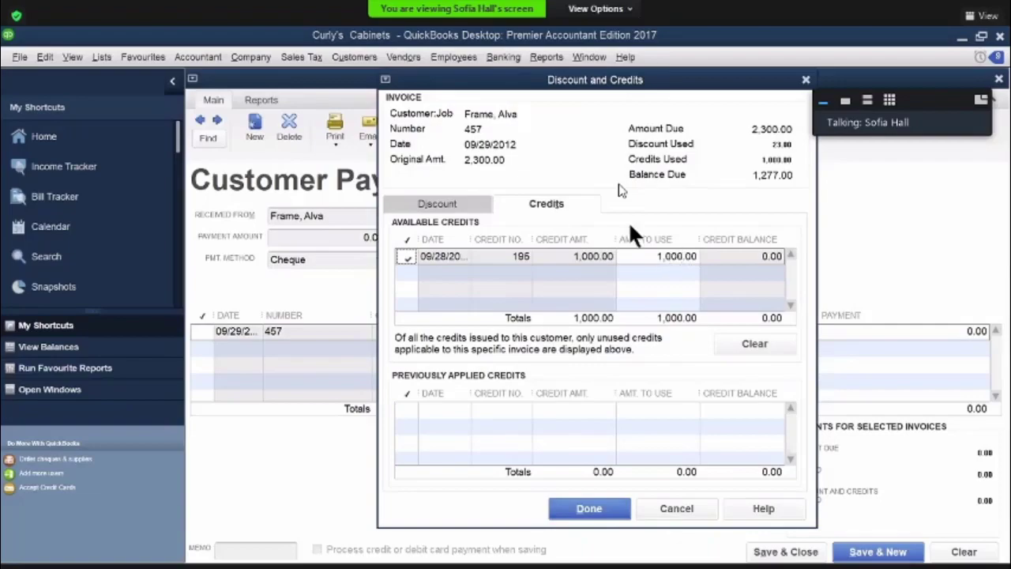
click(452, 201)
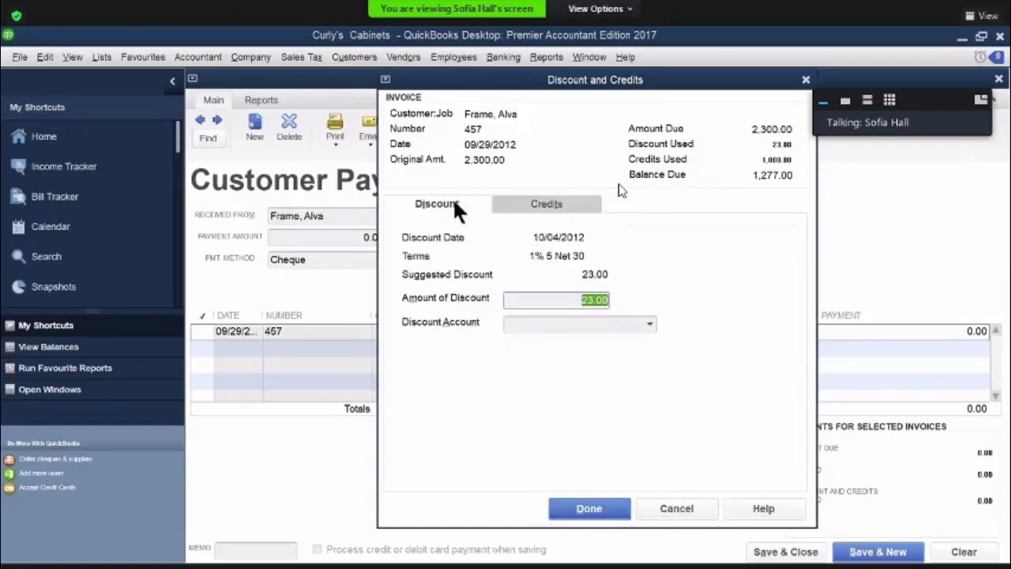
click(649, 325)
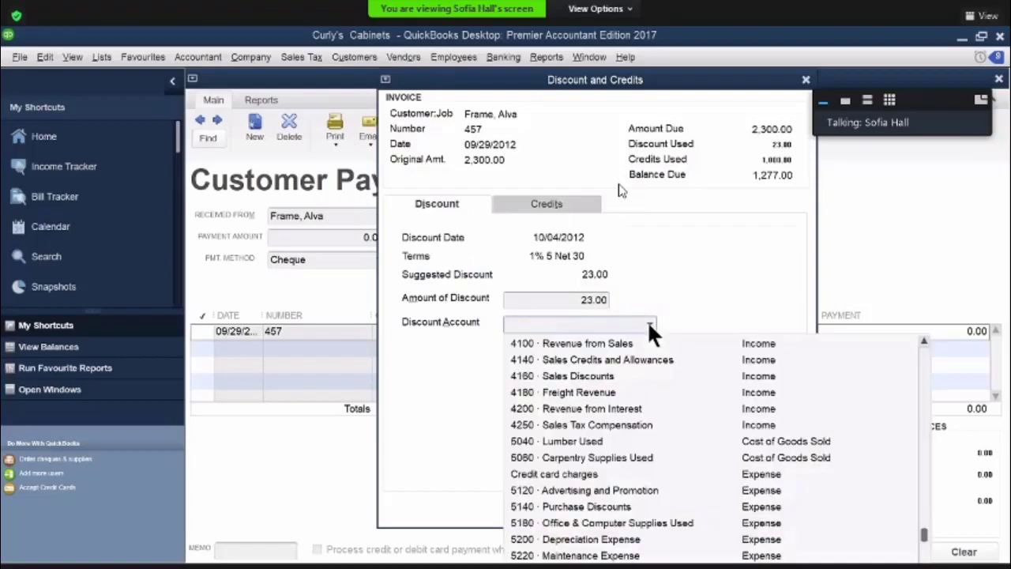
click(609, 371)
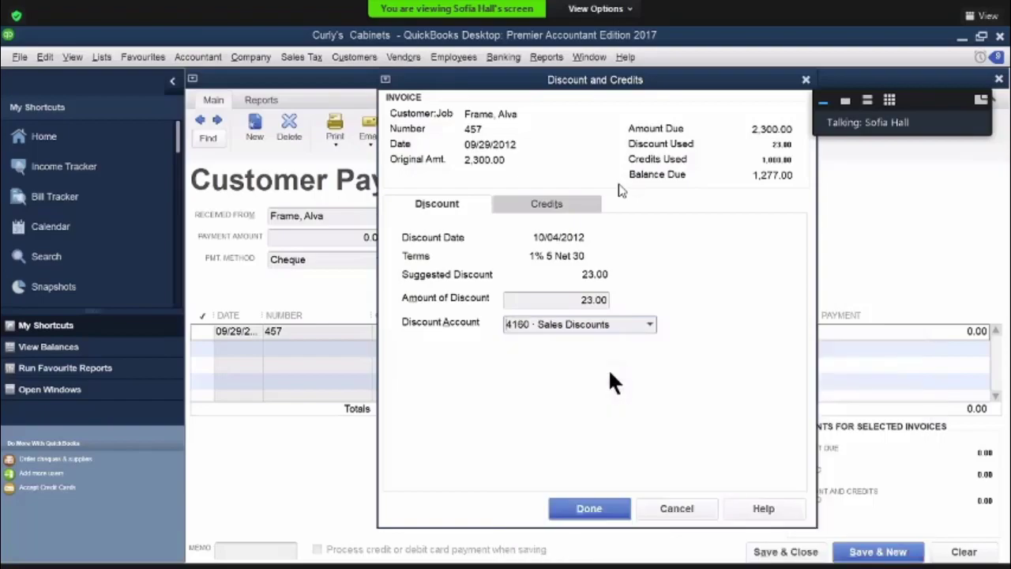
click(595, 498)
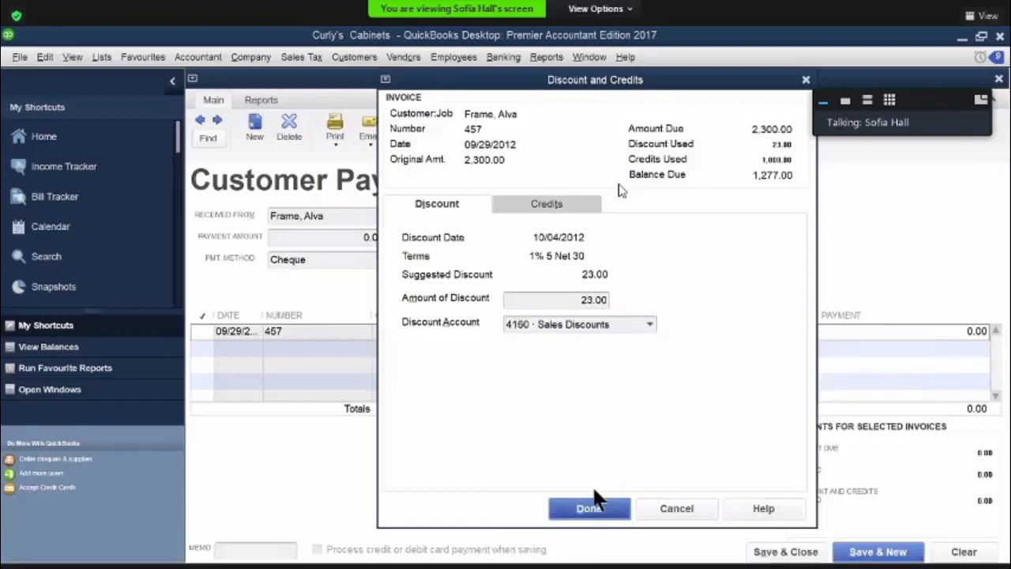
Set the payment amount to 1,277.00 against invoice 457, then save and close the customer payment
drag(356, 239, 397, 239)
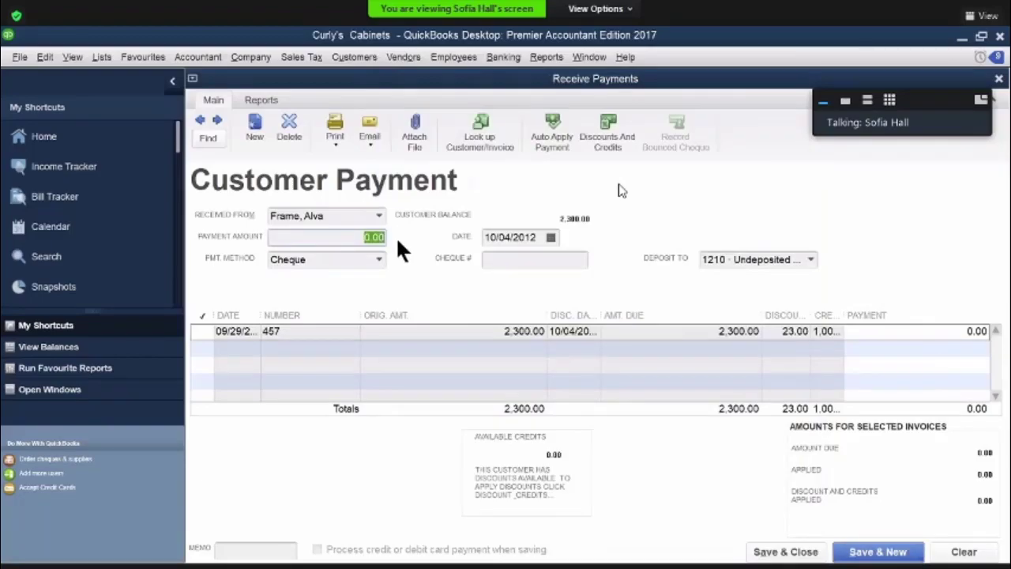
text(1277)
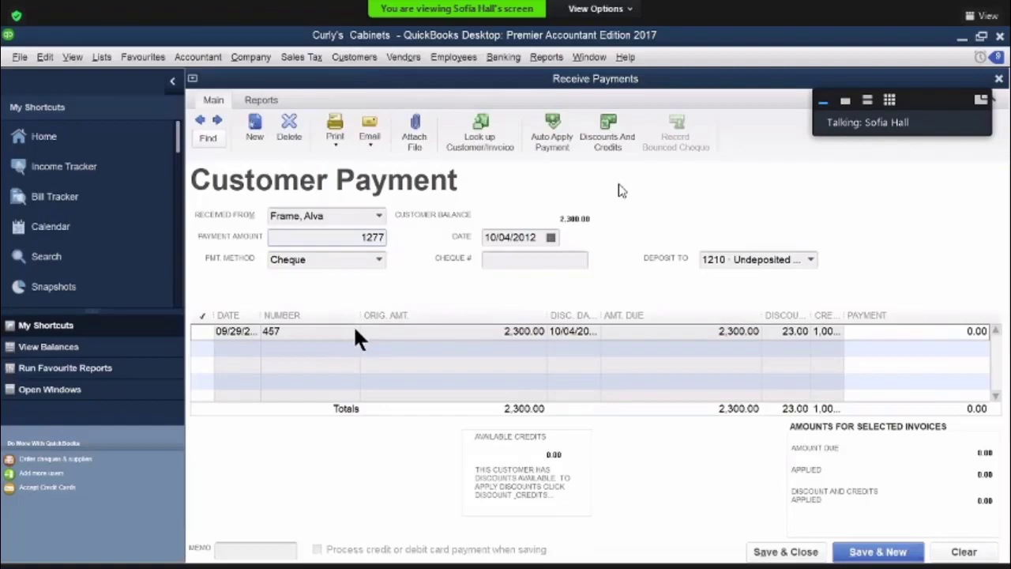
key(Tab)
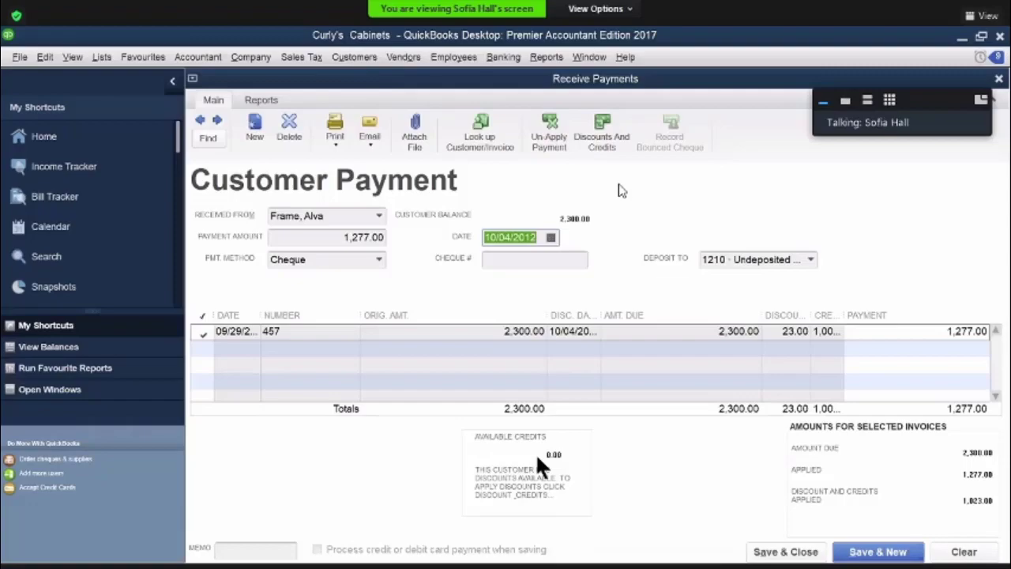
click(850, 331)
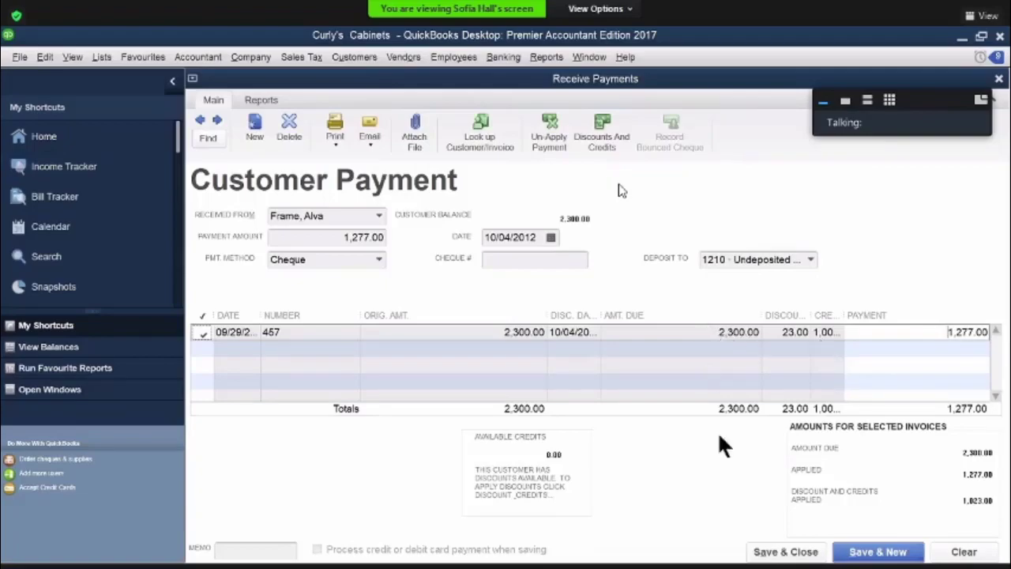
key(alt+a)
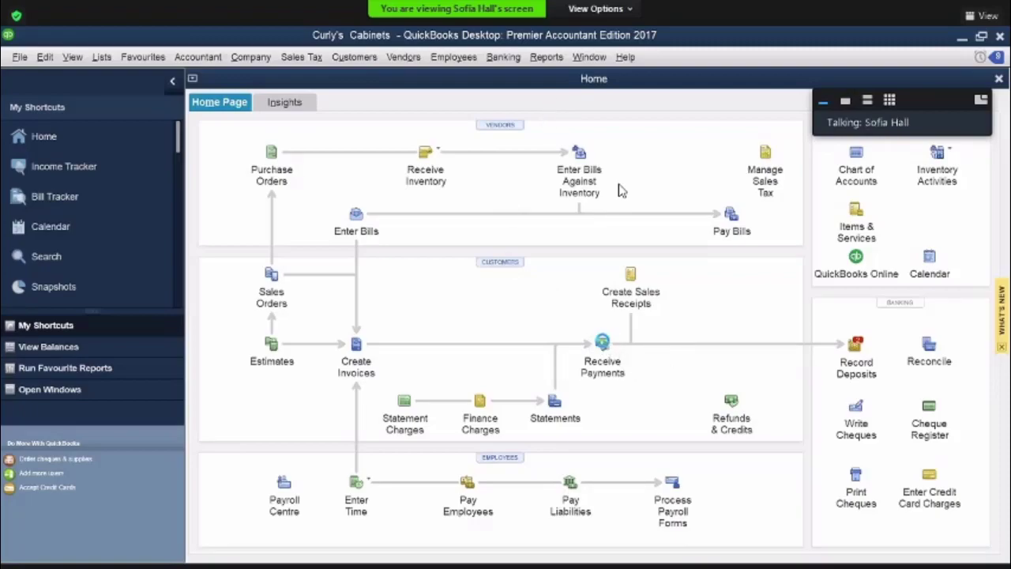
Open another customer payment, choose the customer who owes invoice 456, and select that invoice line
click(602, 347)
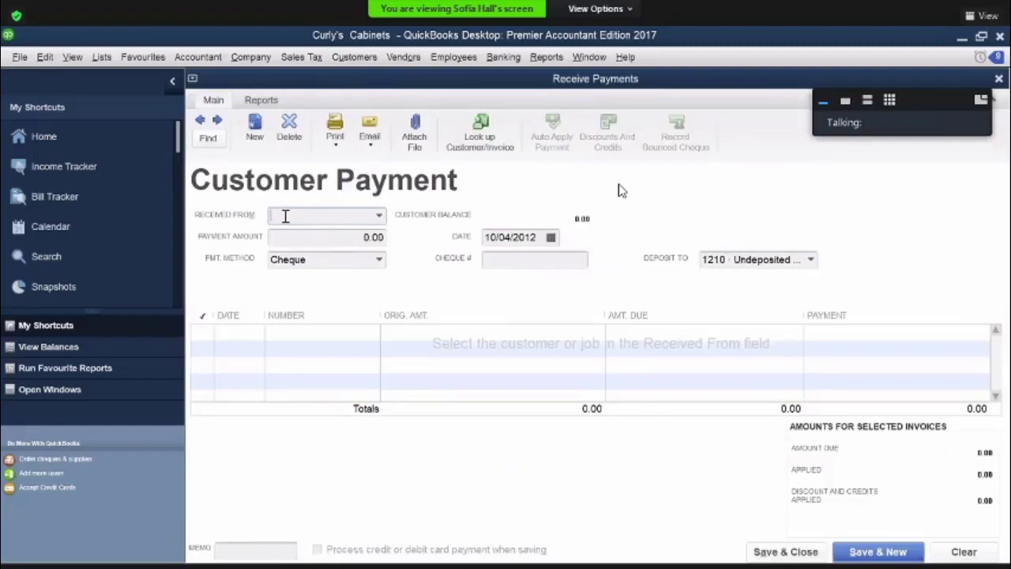
text(r)
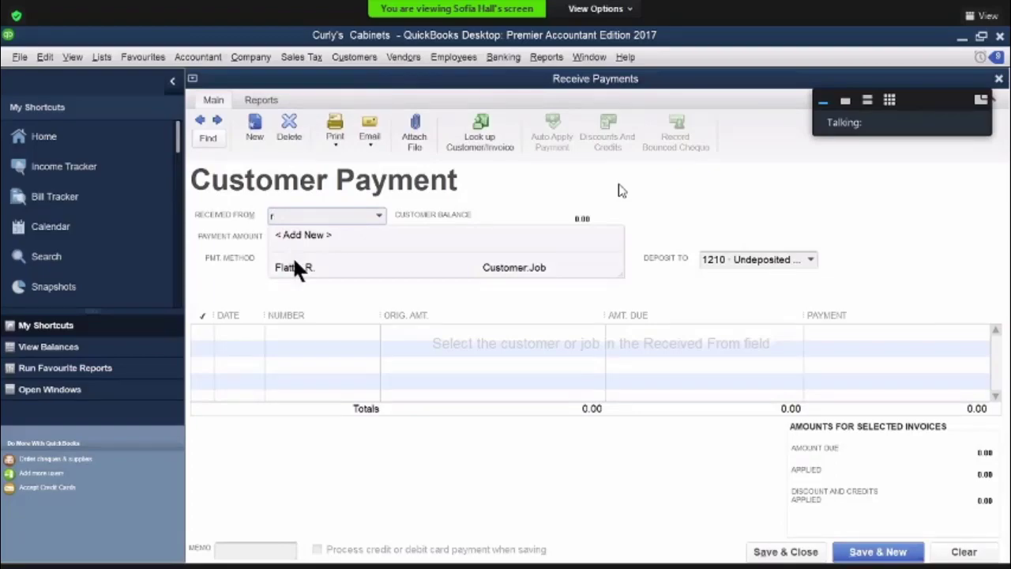
key(Tab)
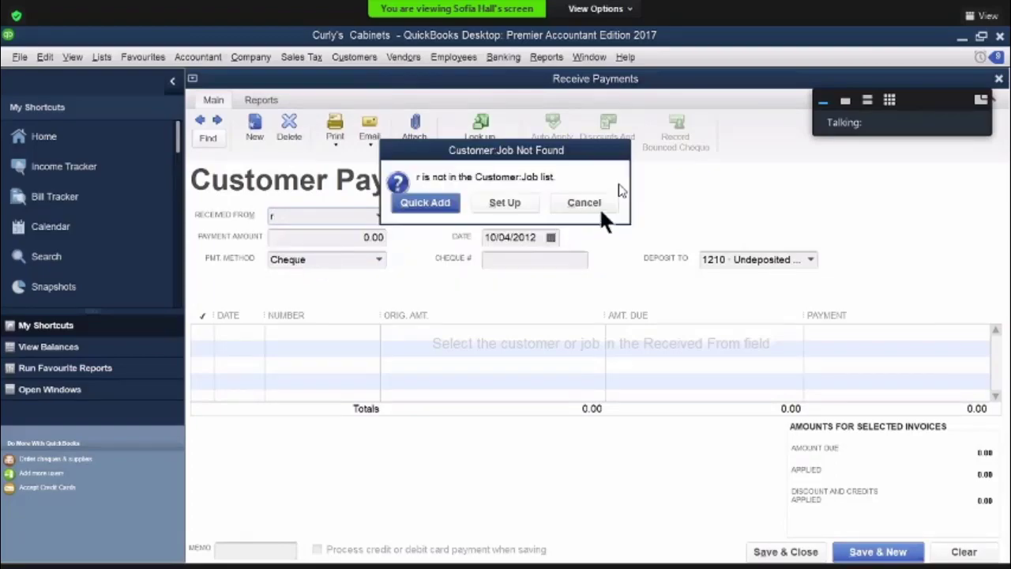
click(586, 198)
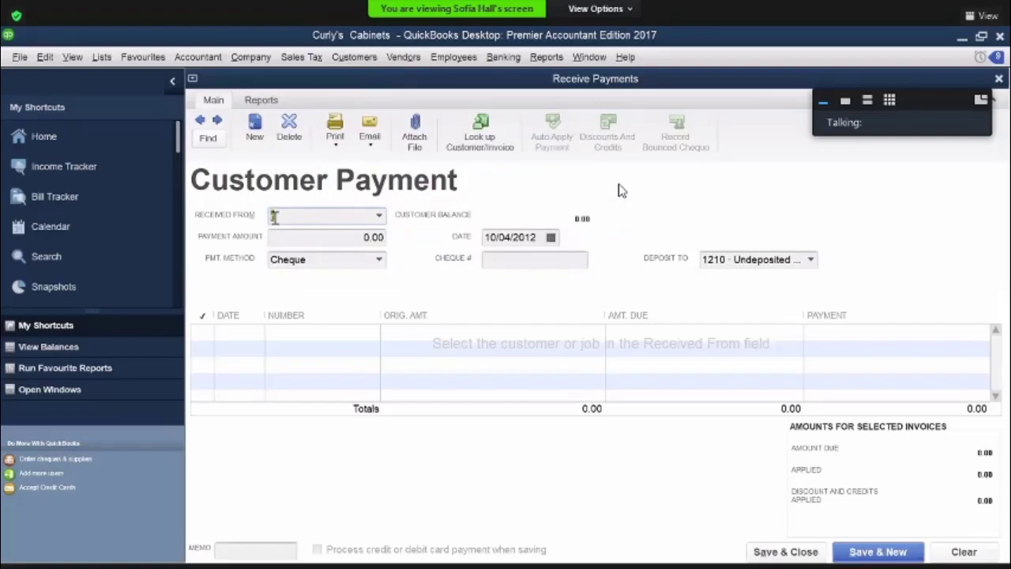
text(r)
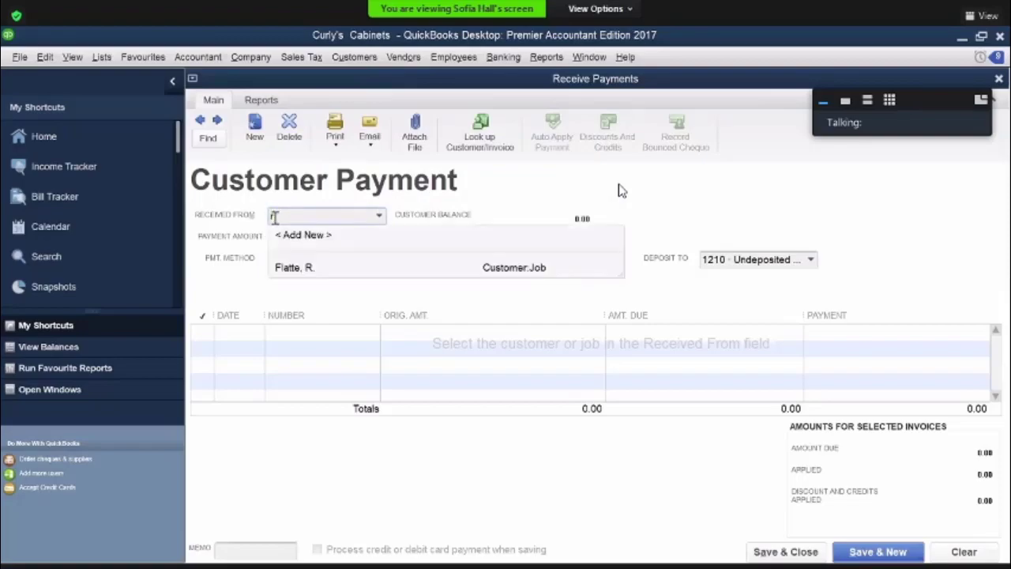
click(292, 269)
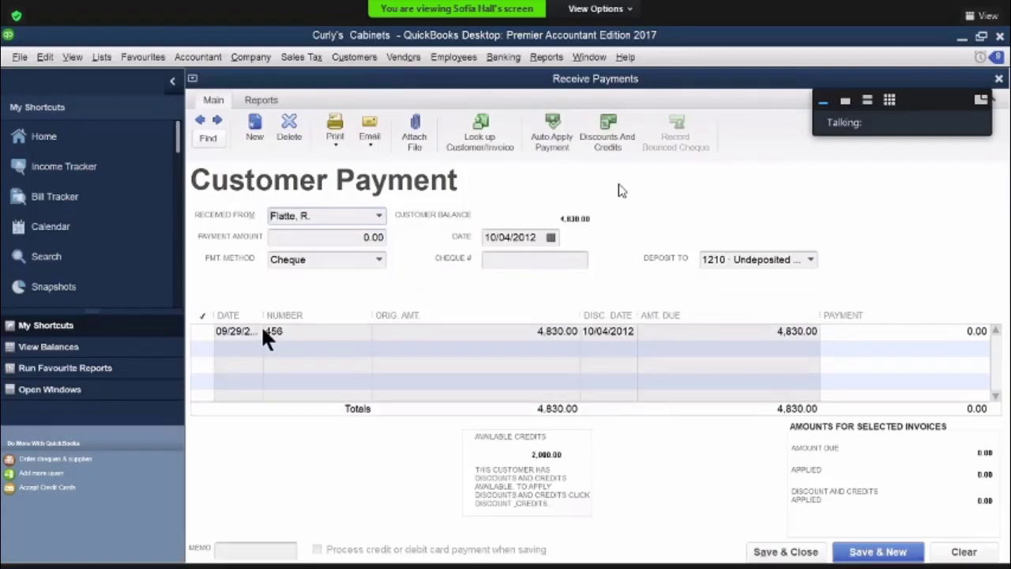
click(320, 331)
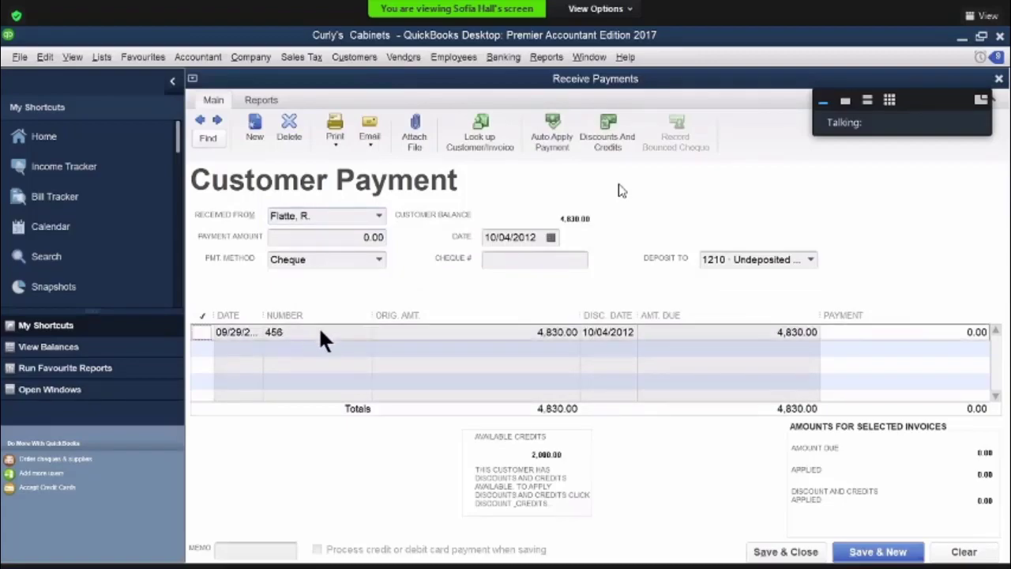
Apply the 2,000.00 credit and the 48.30 discount to invoice 456, keeping discount account 4160 Sales Discounts
click(609, 143)
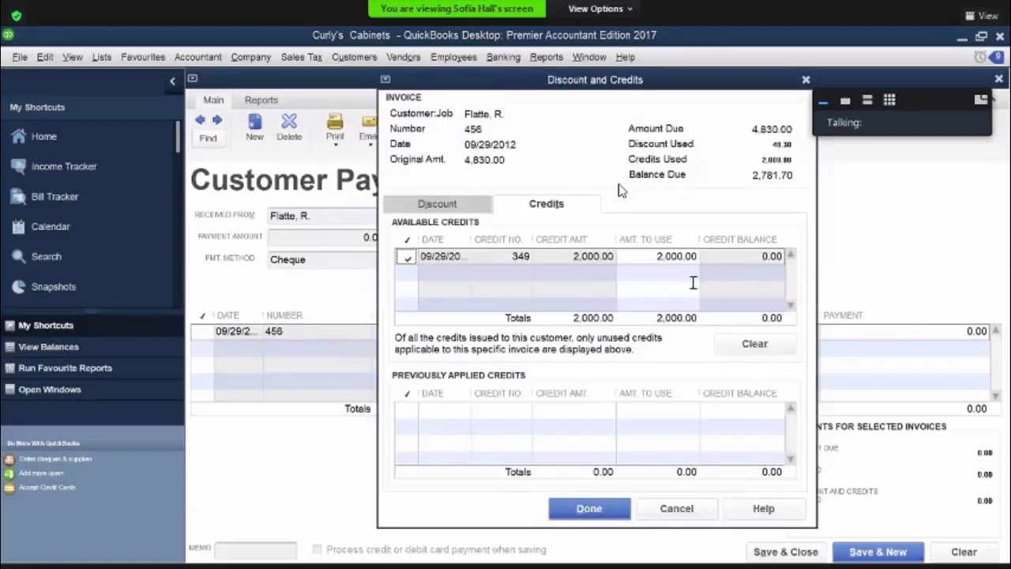
click(451, 208)
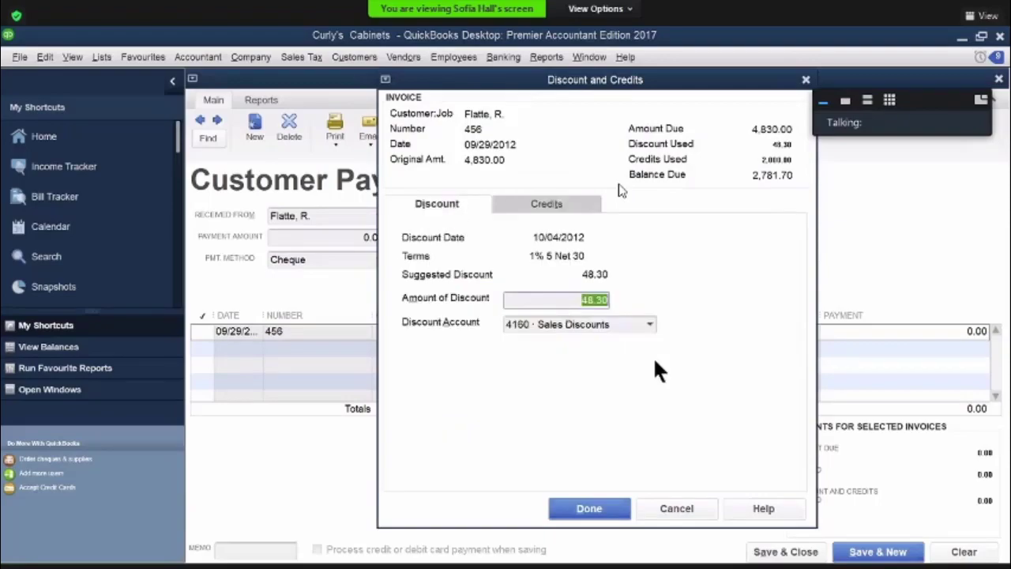
click(578, 504)
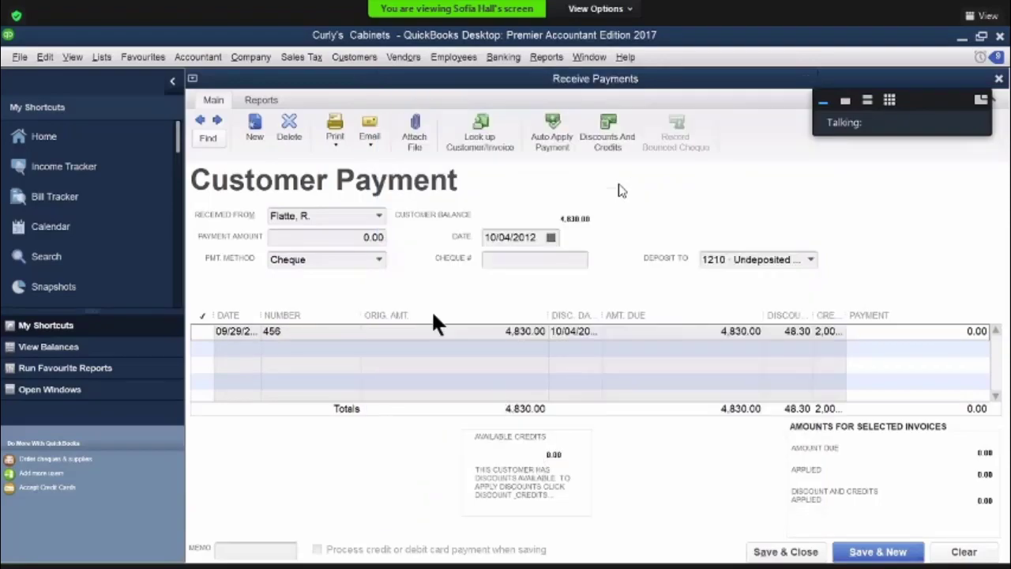
Enter 2,781.70 as the payment amount and 503 as the cheque number, then save and close the payment
drag(340, 236, 424, 236)
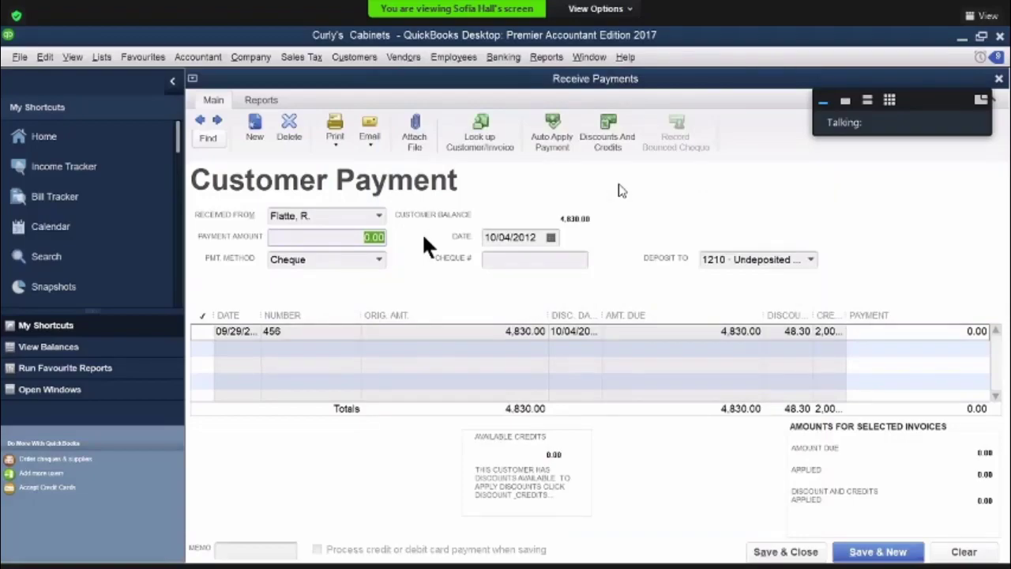
text(2781.70)
click(489, 261)
text(503)
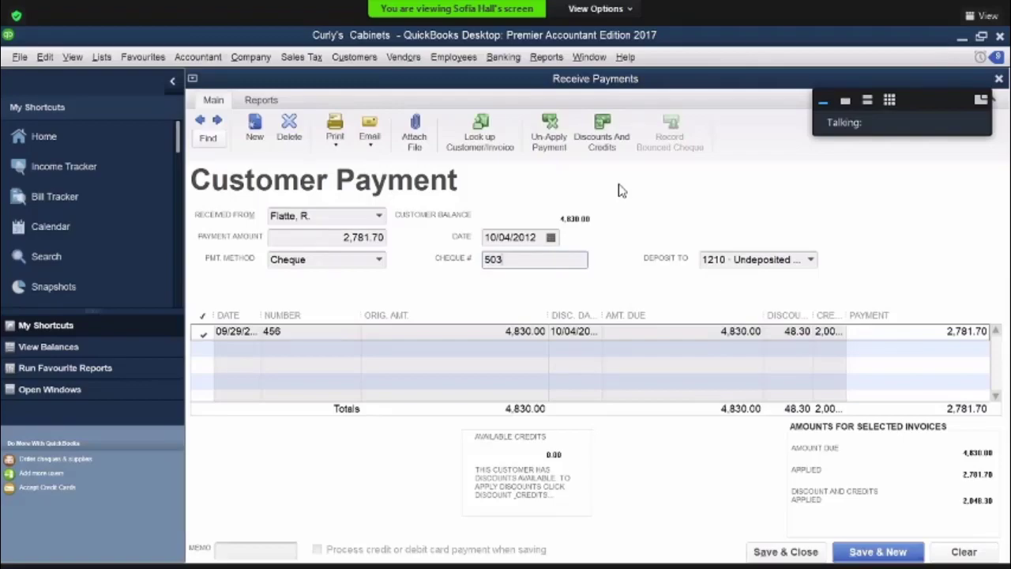
click(785, 551)
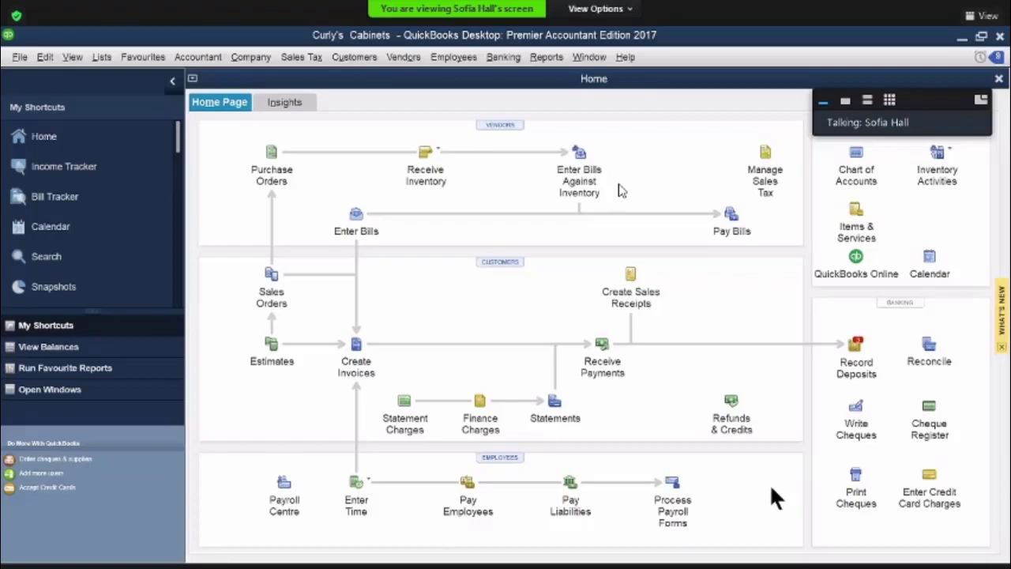
Select Lindsay's Hardware & Paint bill LHP-3011 for payment and apply its 21.40 discount to account 5140 Purchase Discounts
click(733, 224)
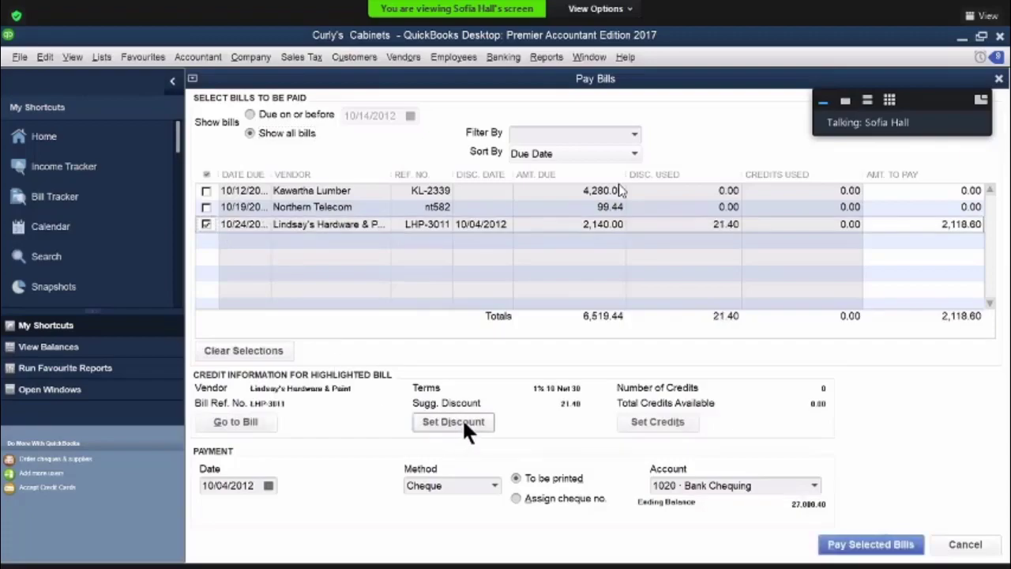
click(464, 421)
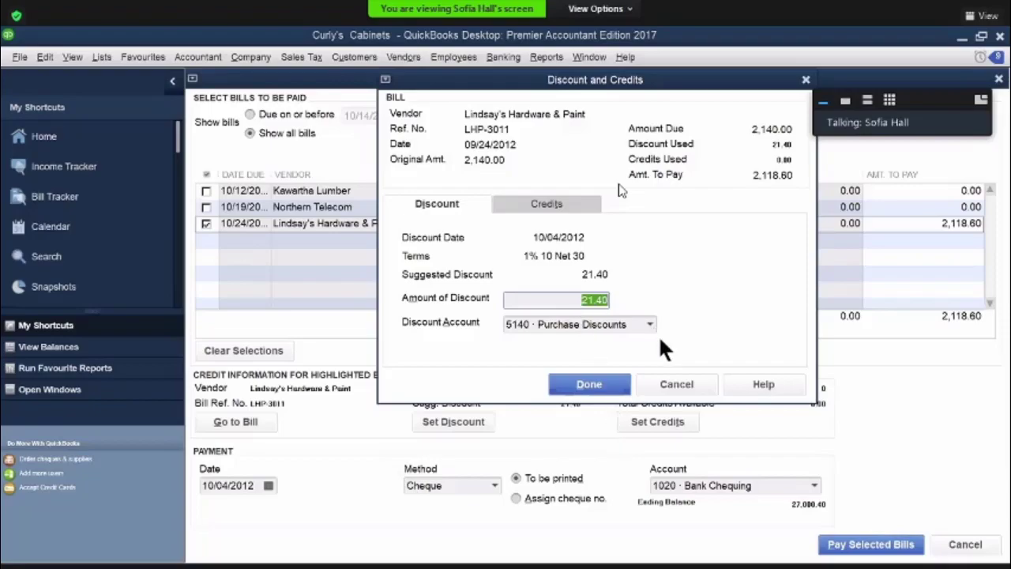
click(599, 387)
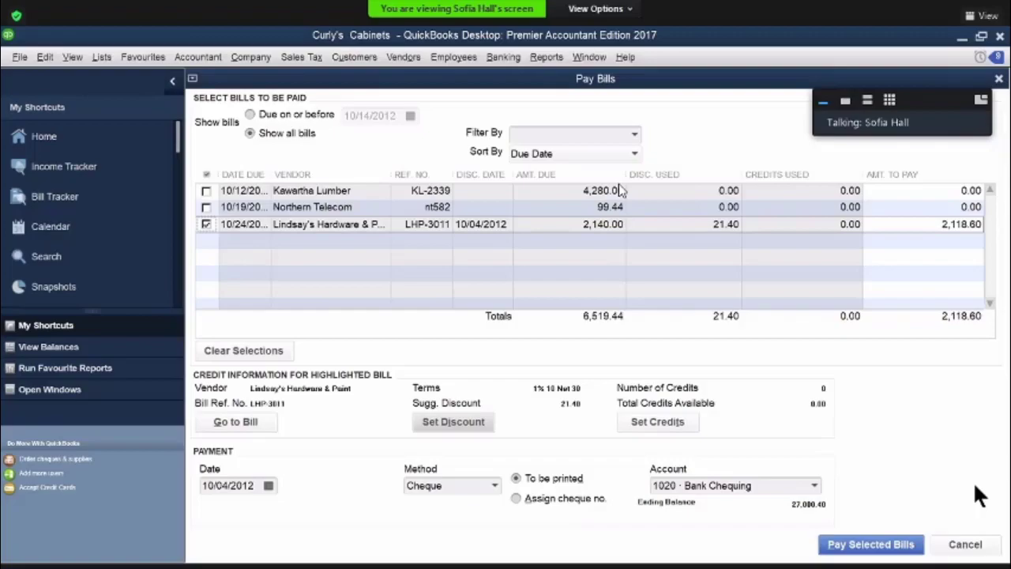
Pay the selected bill with manually assigned cheque number 503 and close the payment summary
click(564, 498)
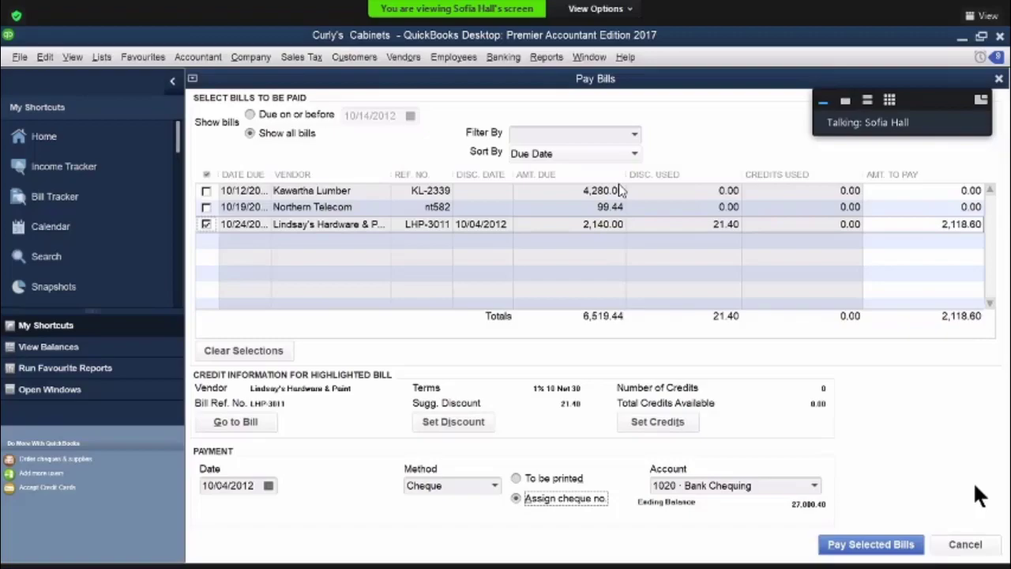
click(870, 544)
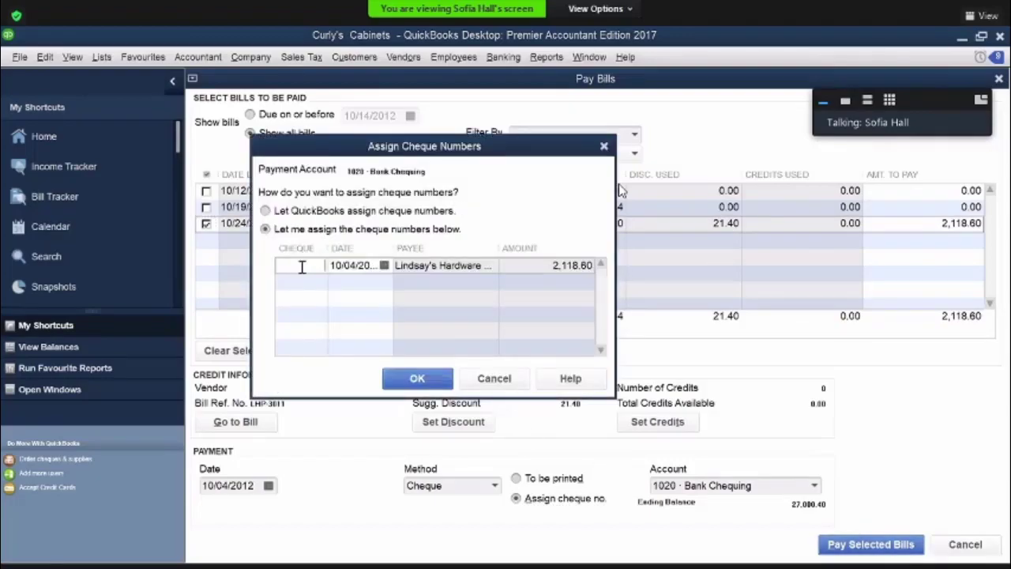
text(503)
click(419, 378)
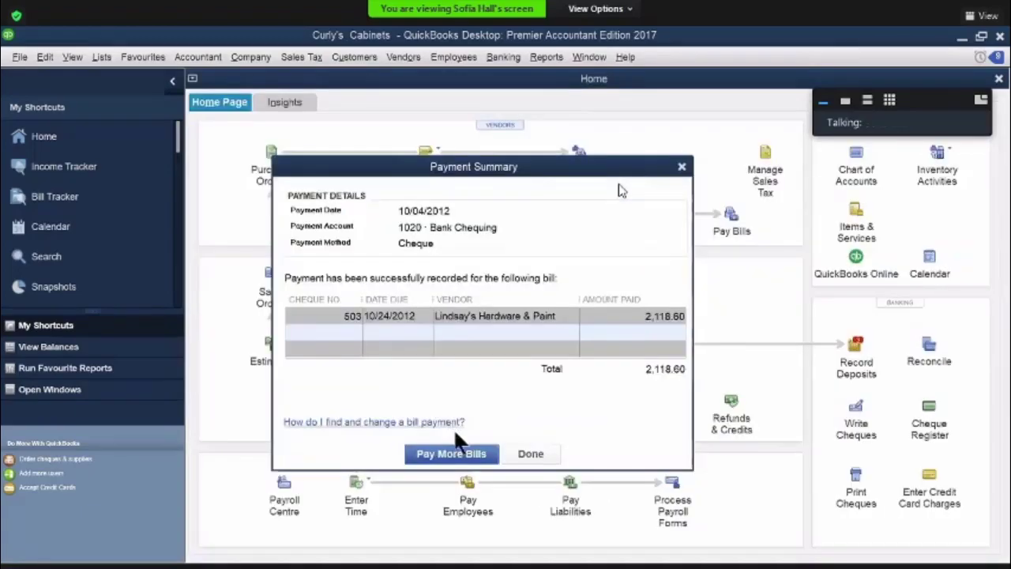
click(525, 455)
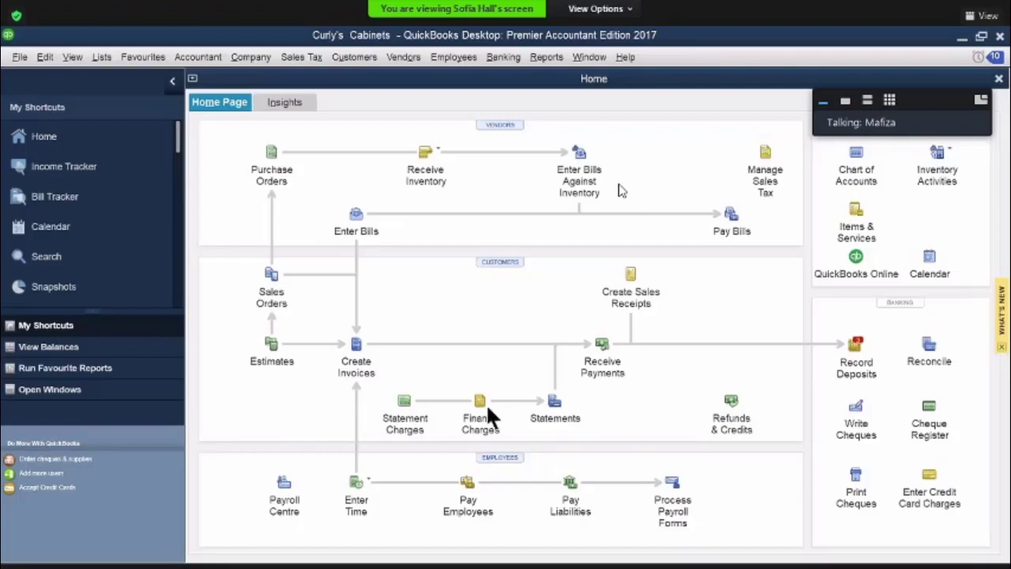
Start a new bill for the vendor Kawartha Lumber
click(356, 217)
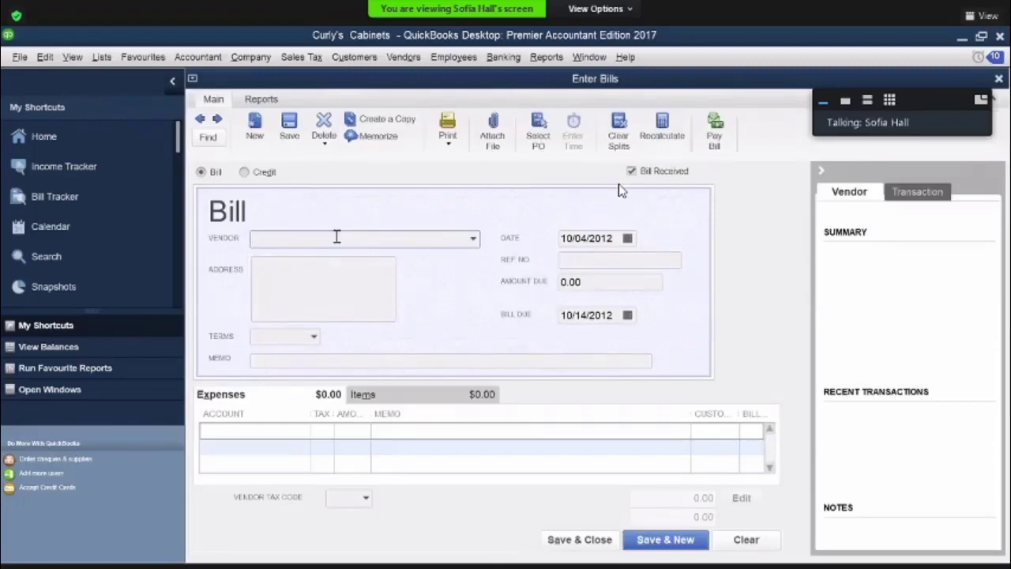
text(Kawartha Building Supplies)
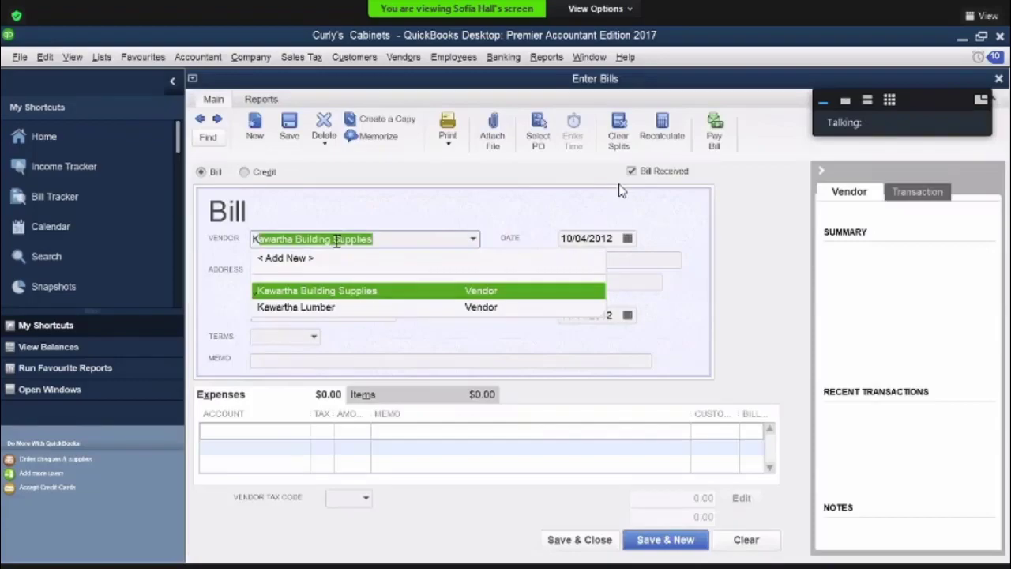
click(327, 307)
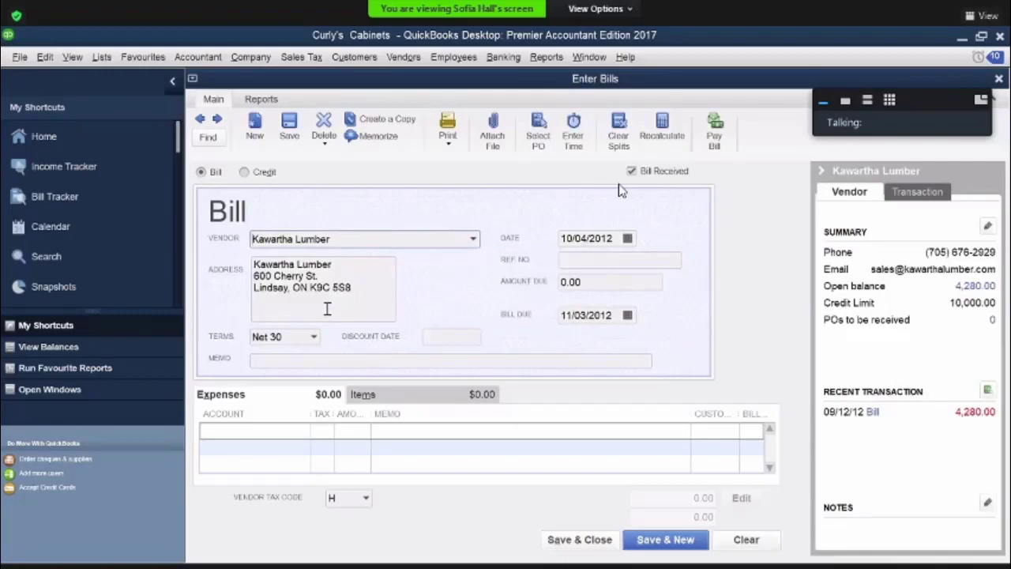
key(XF86AudioRaiseVolume)
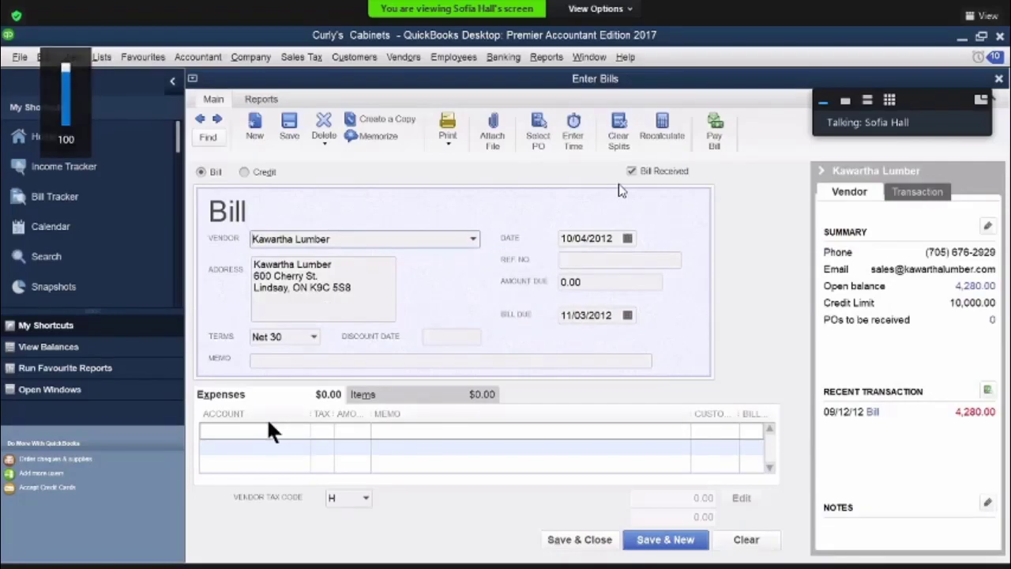
Add an expense line to account 1340 Lumber Inventory with tax code H, amount 945.00 and memo "lumber"
click(303, 432)
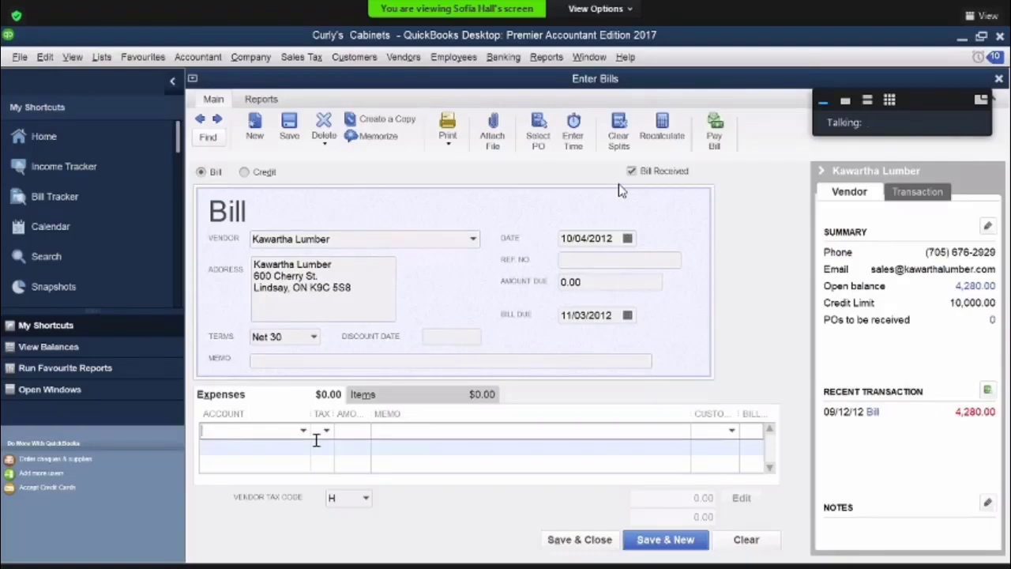
text(Long Term Loan)
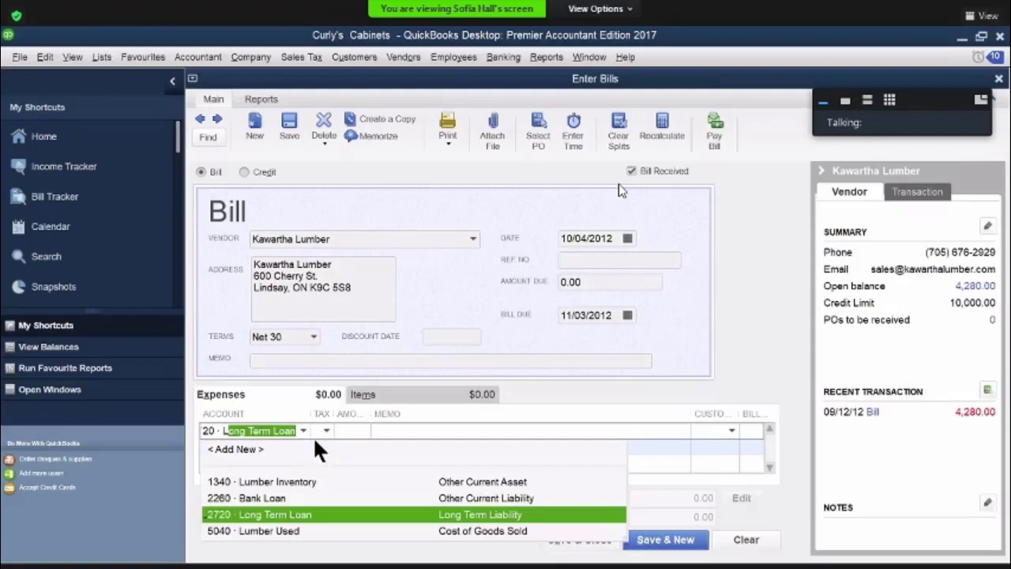
click(300, 480)
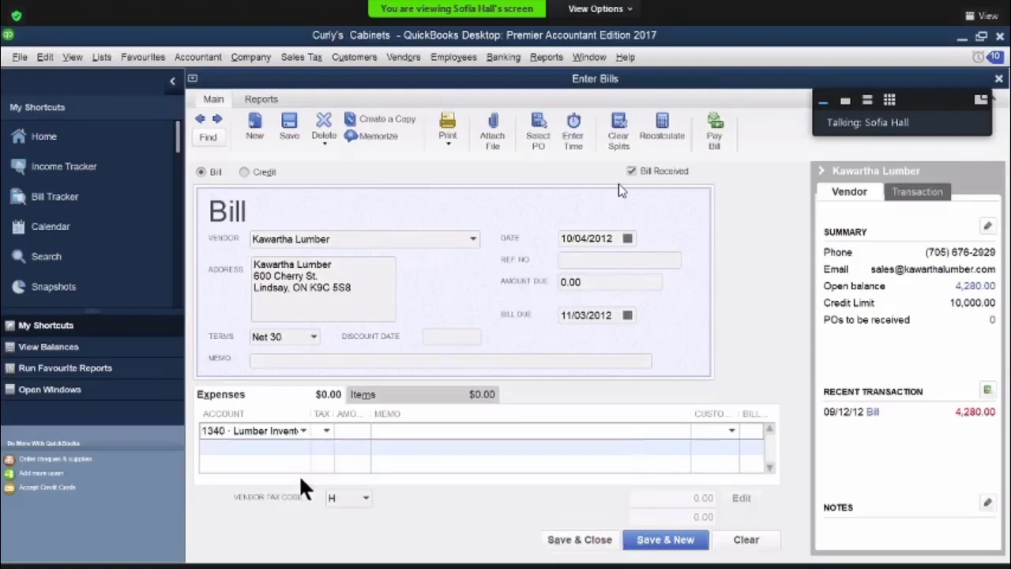
click(326, 430)
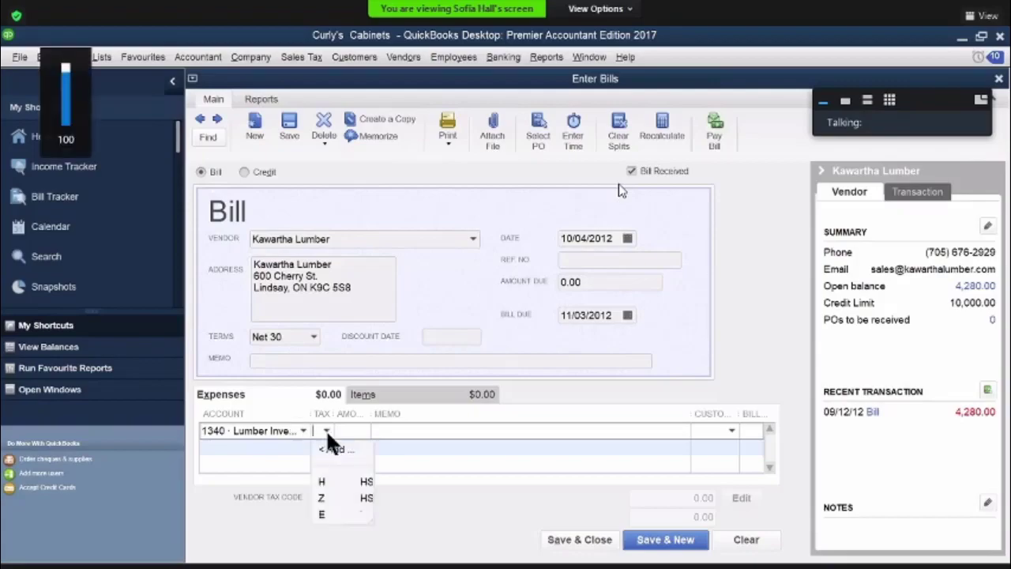
click(322, 479)
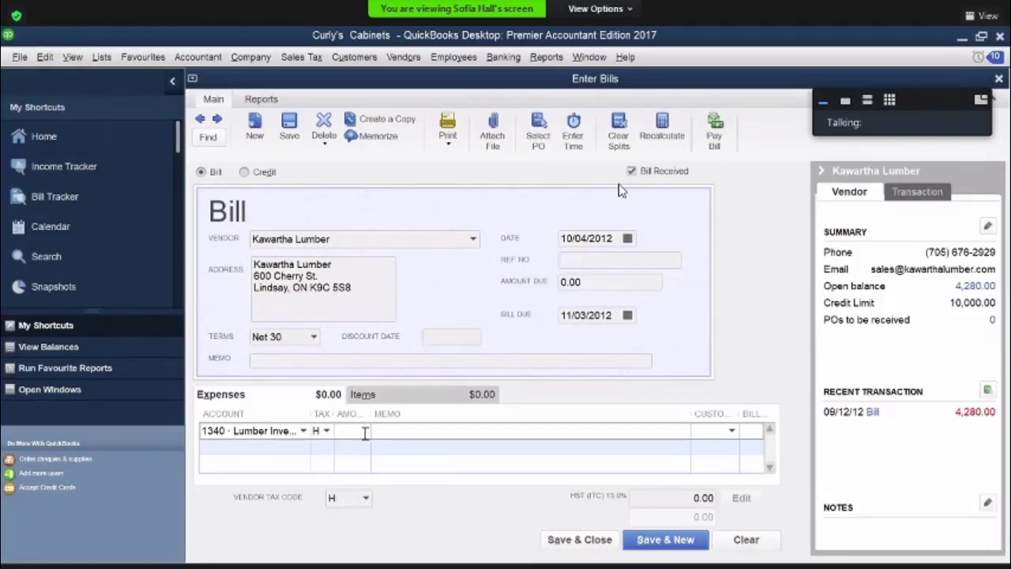
text(945)
click(405, 427)
text(lumb)
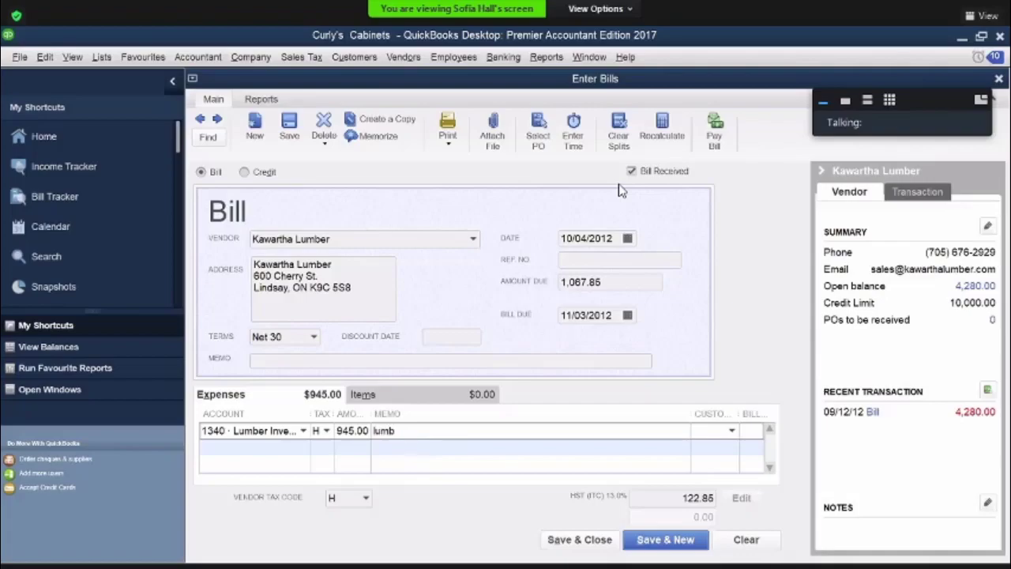
text(er)
click(276, 447)
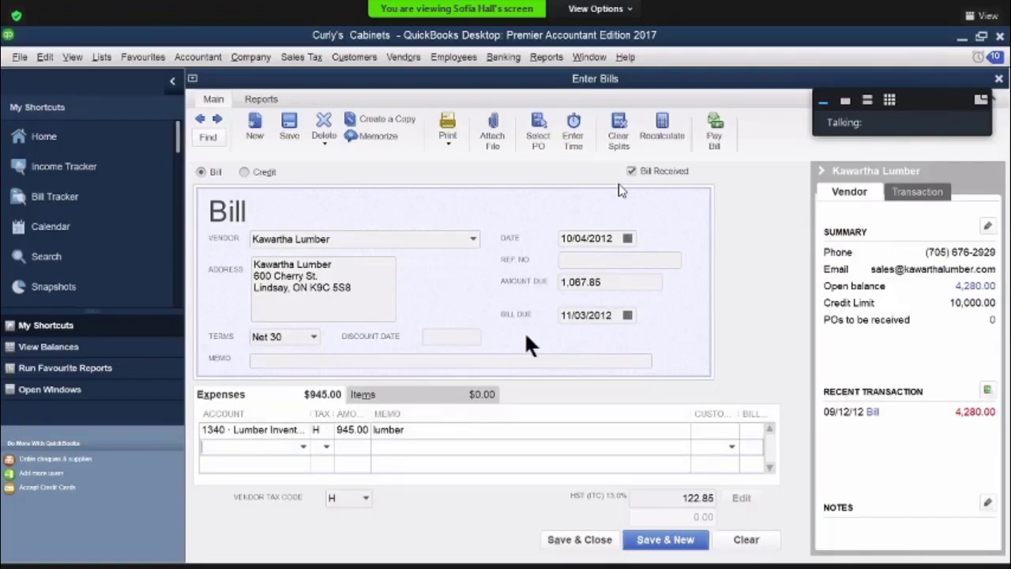
Enter kl4841 as the bill's reference number, date it 10/05/2012, then save and close it
click(586, 257)
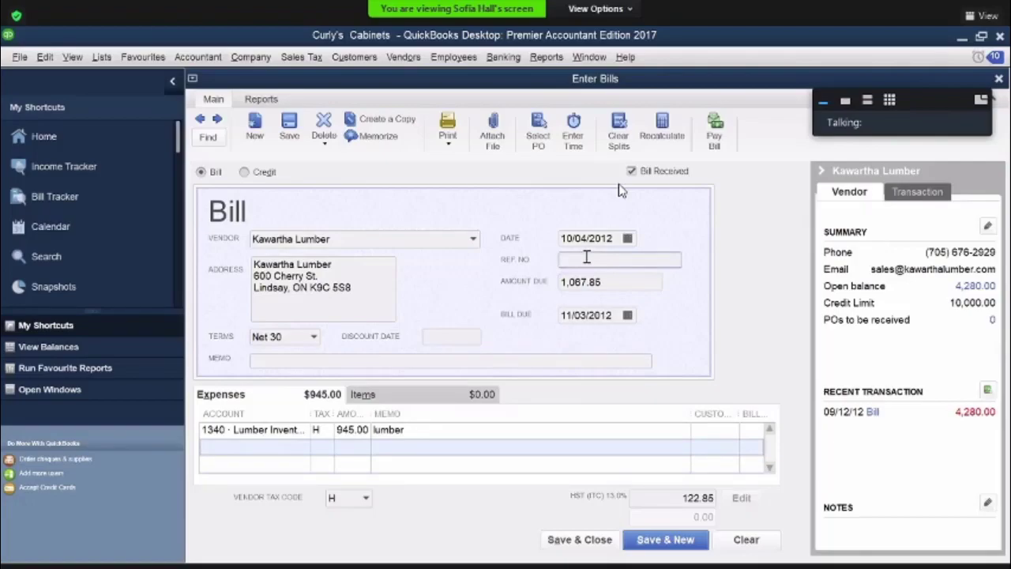
text(kl4841)
click(627, 238)
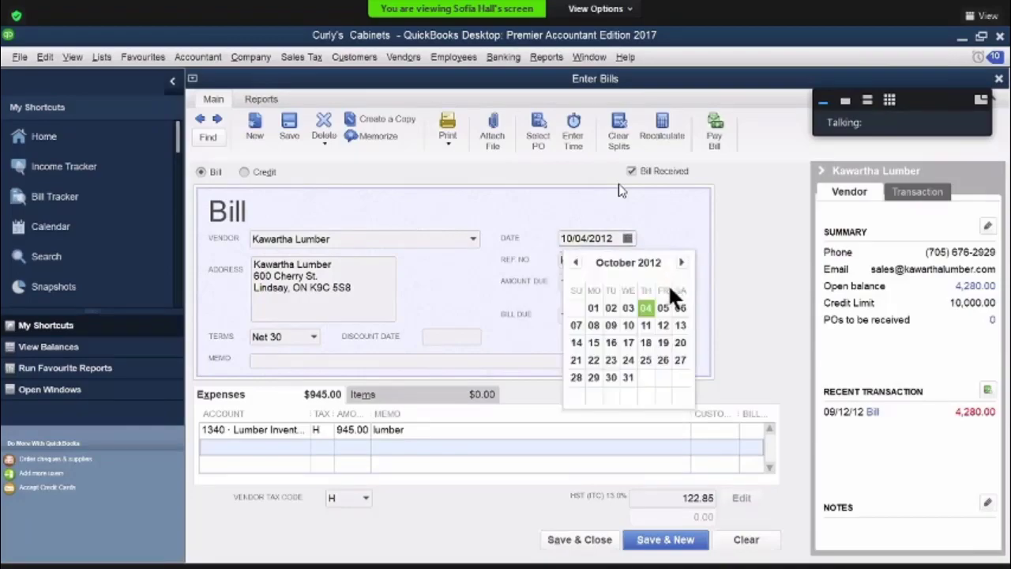
key(Return)
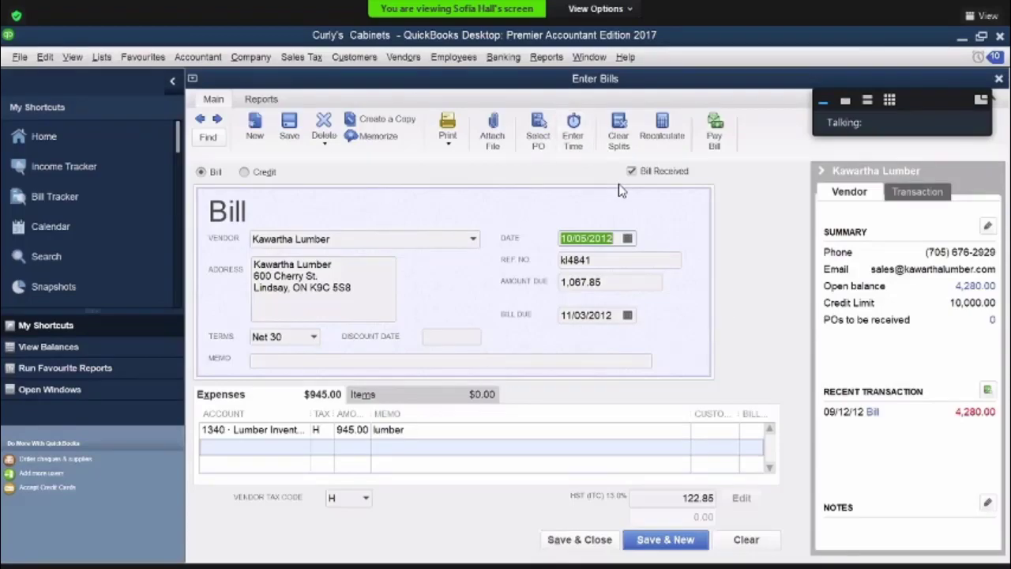
click(576, 540)
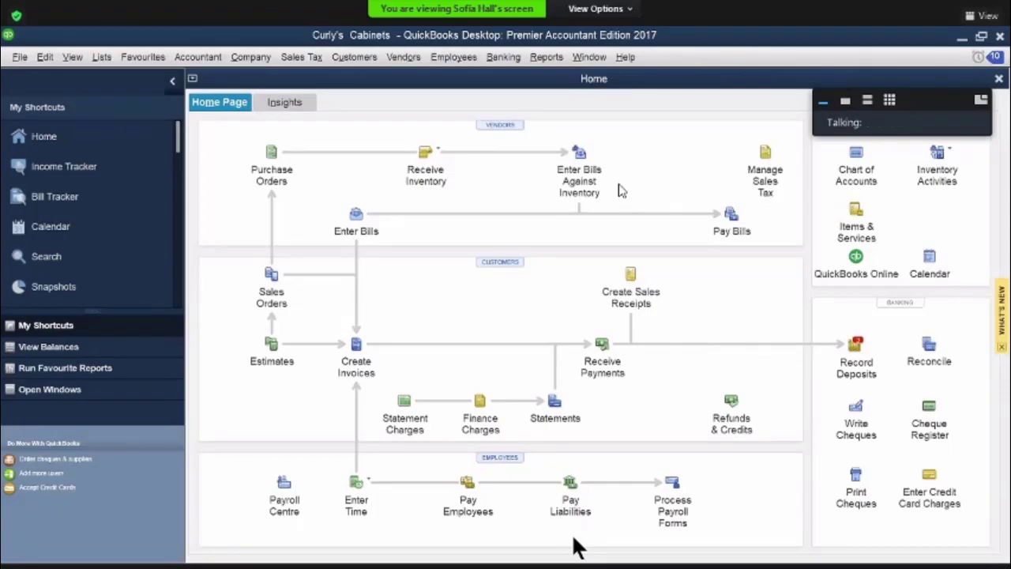
click(844, 104)
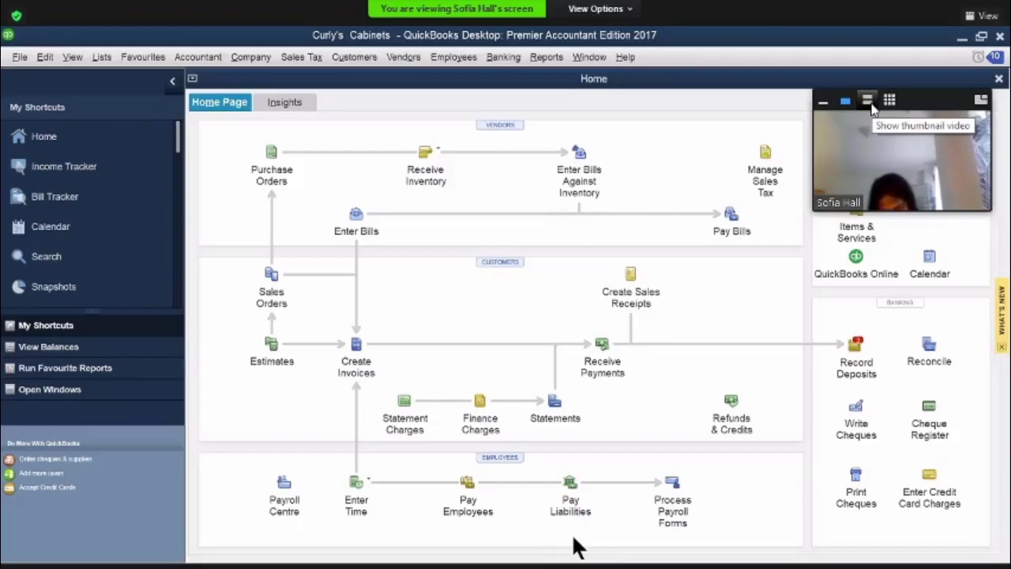
click(823, 104)
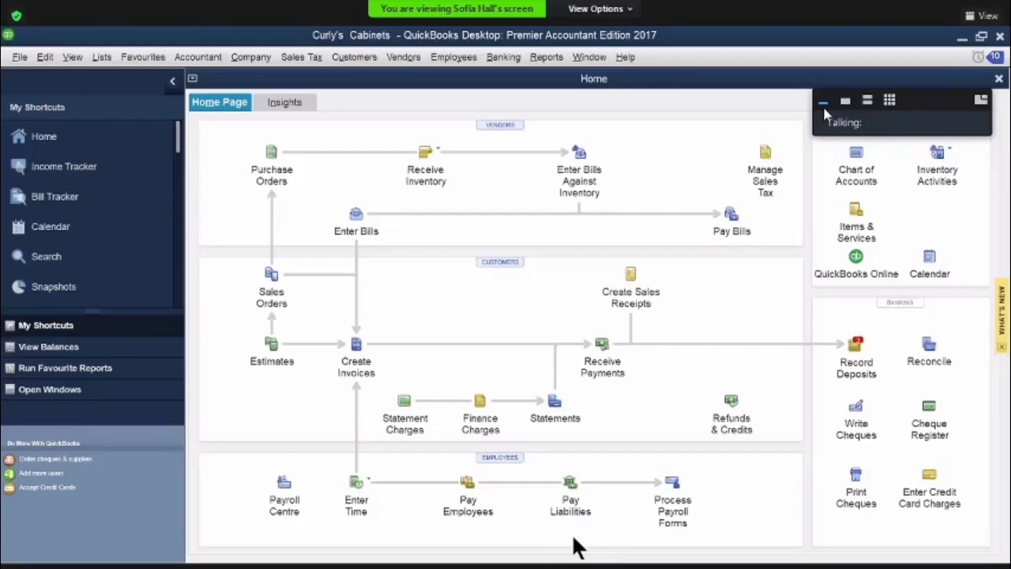
key(XF86AudioRaiseVolume)
Start a new invoice for the customer on 1% 5 Net 30 terms and date it 10/06/2012
click(352, 343)
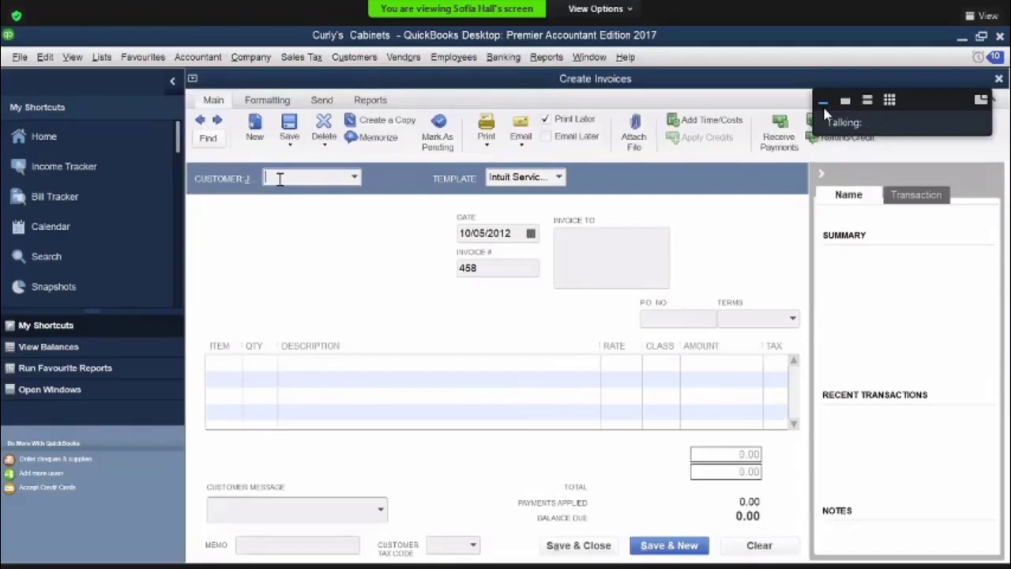
text(Cash Sales)
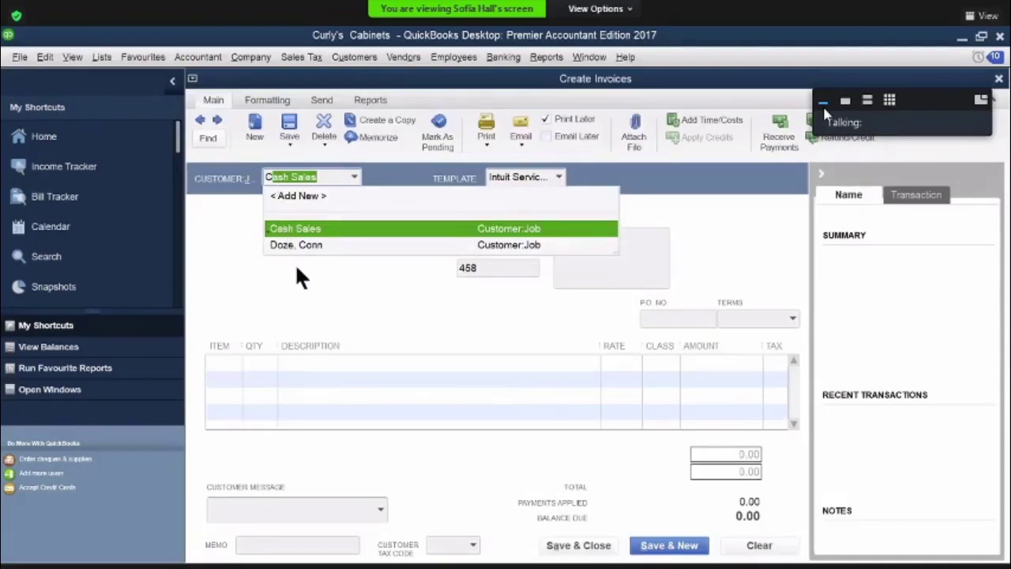
click(289, 244)
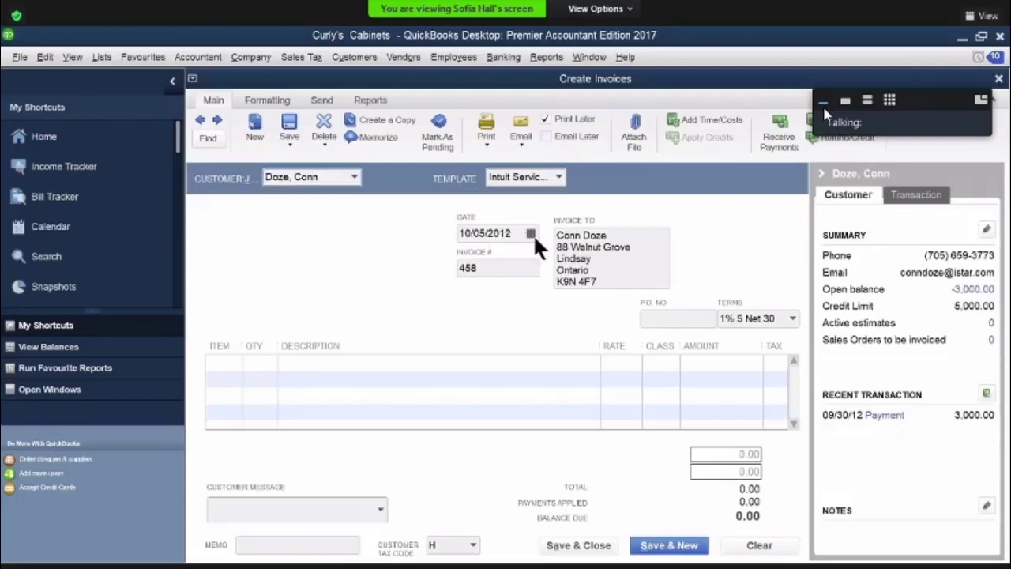
click(530, 233)
click(578, 305)
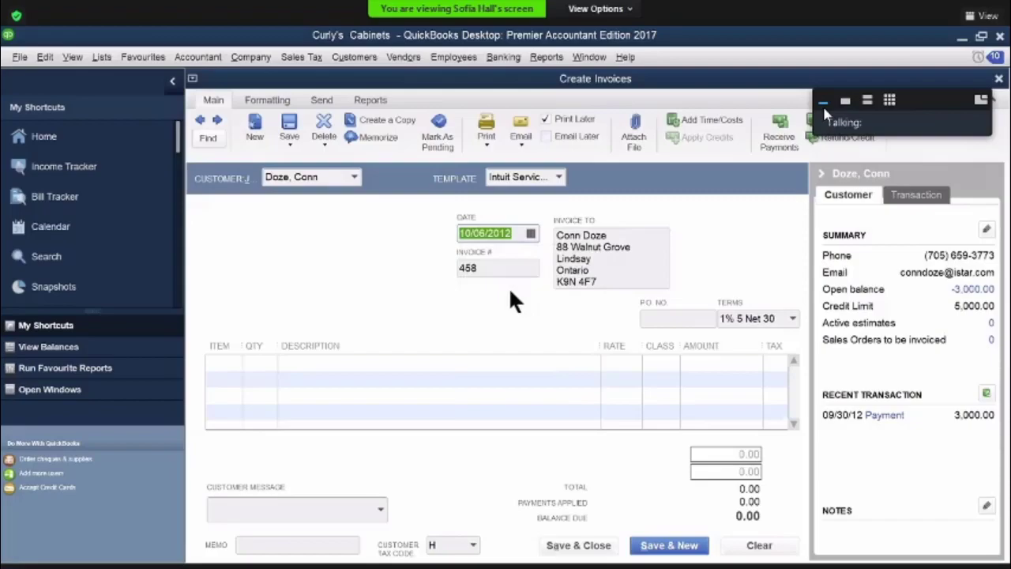
Add a Furniture line for 7,900.00 and a Delivery line at 75.00 to the invoice
click(239, 374)
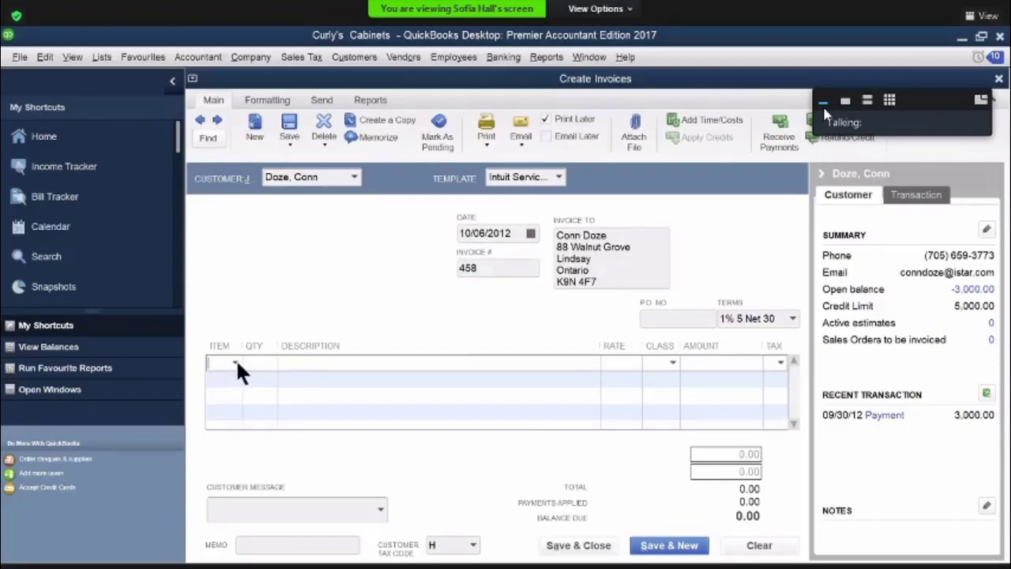
click(234, 363)
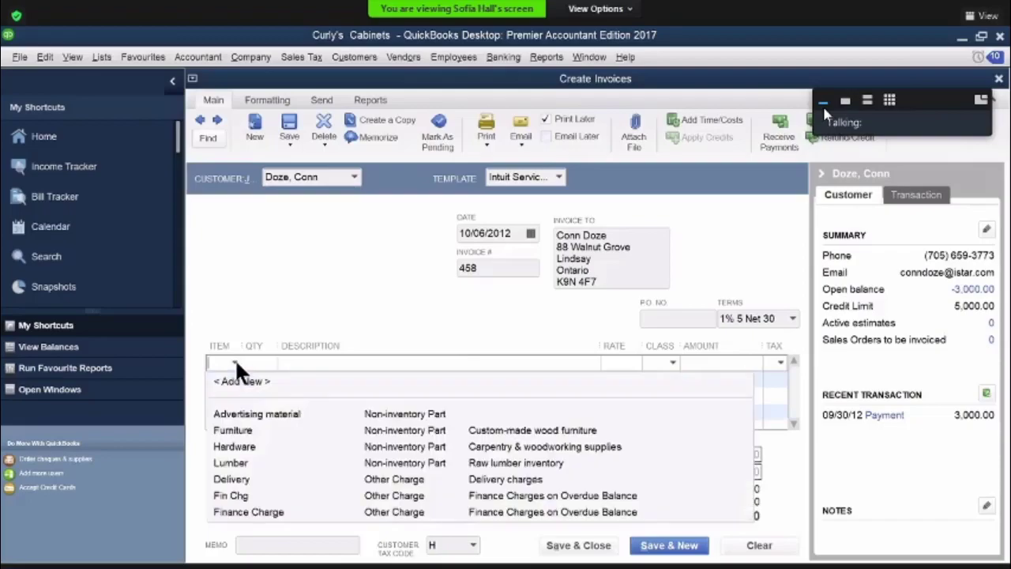
click(237, 426)
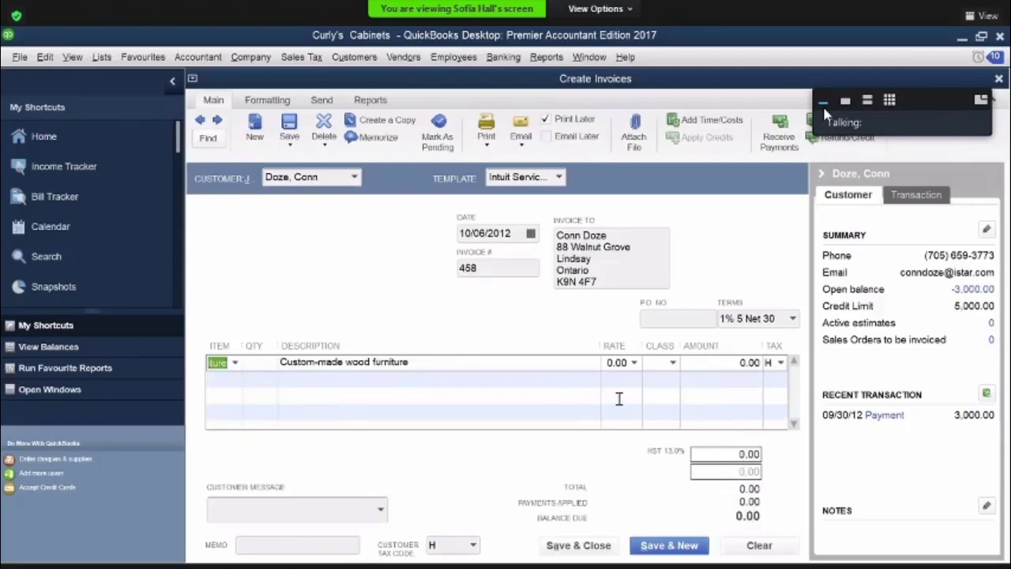
click(747, 362)
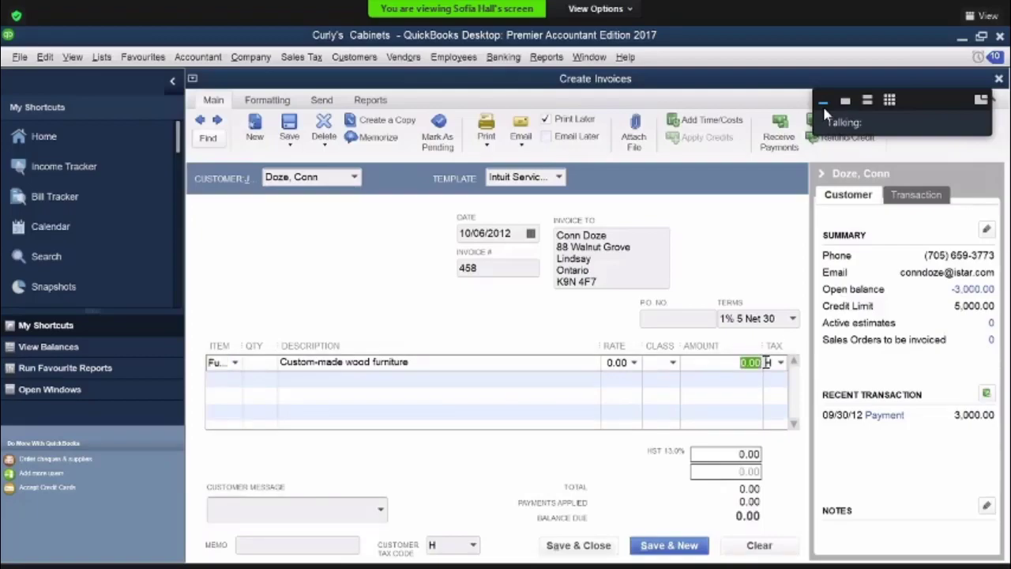
text(7900)
click(235, 379)
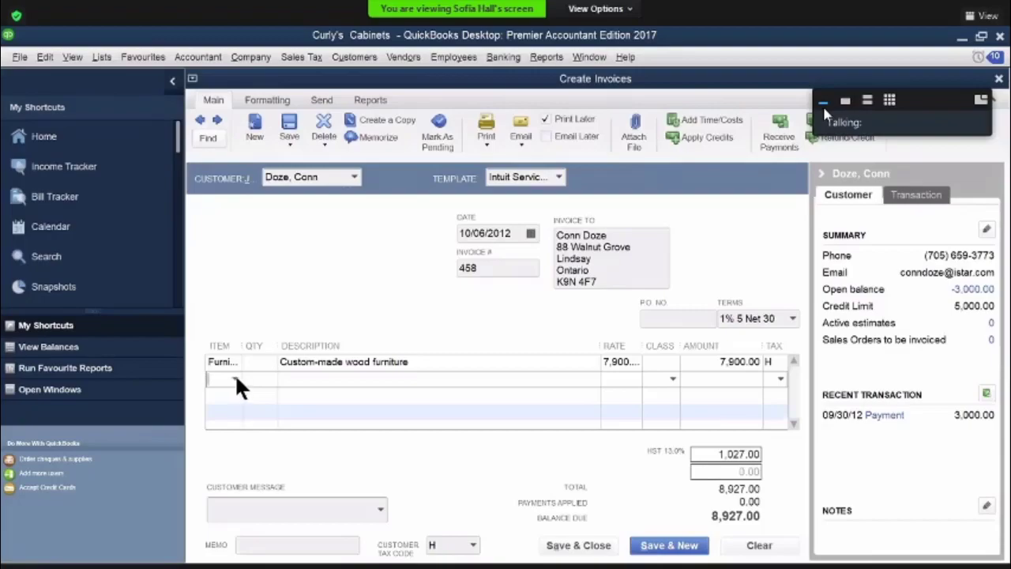
click(235, 380)
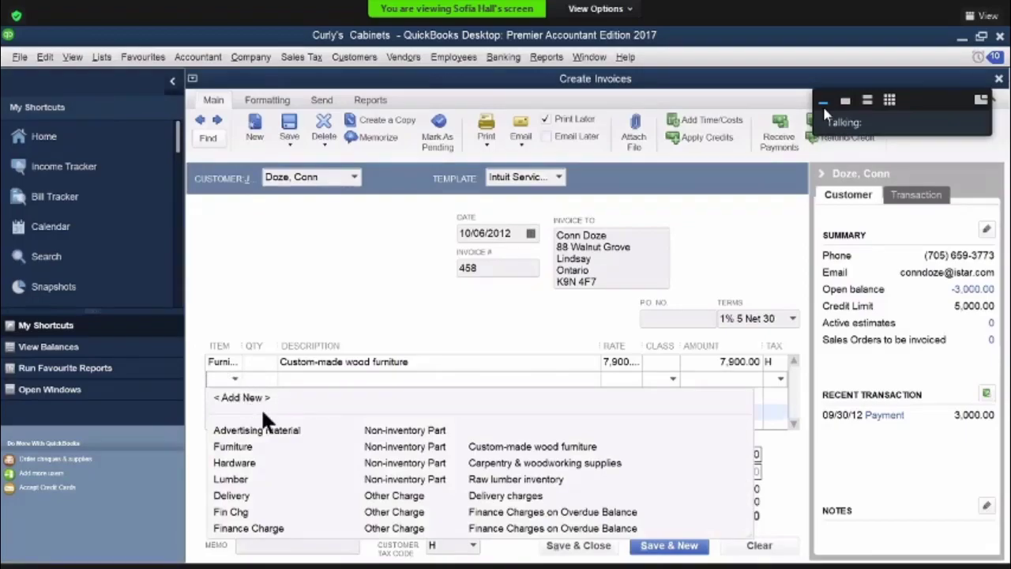
text(Deliv)
click(232, 495)
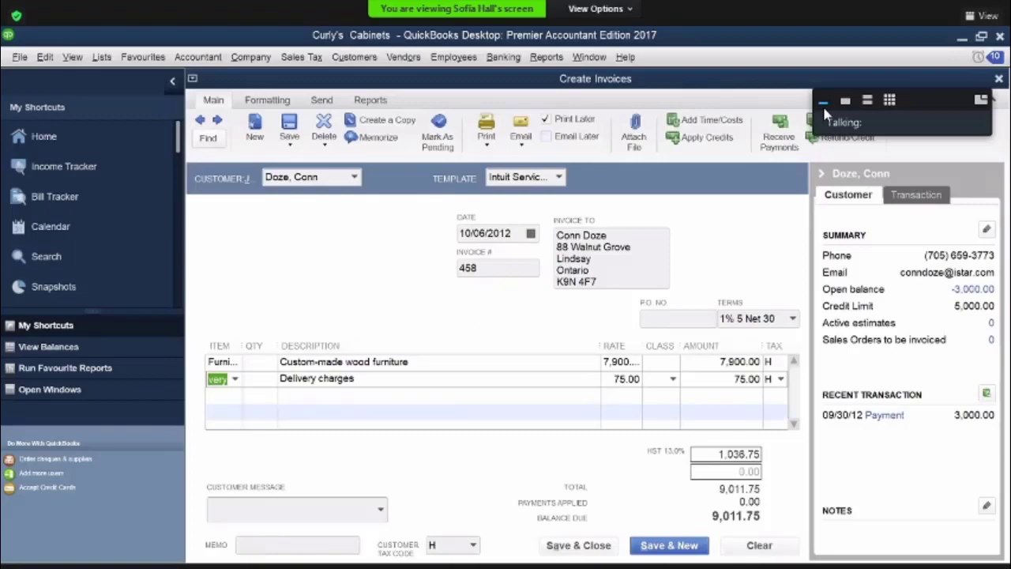
Save and close the invoice, accepting the exceeded credit limit and declining to apply the customer's available credits
click(600, 550)
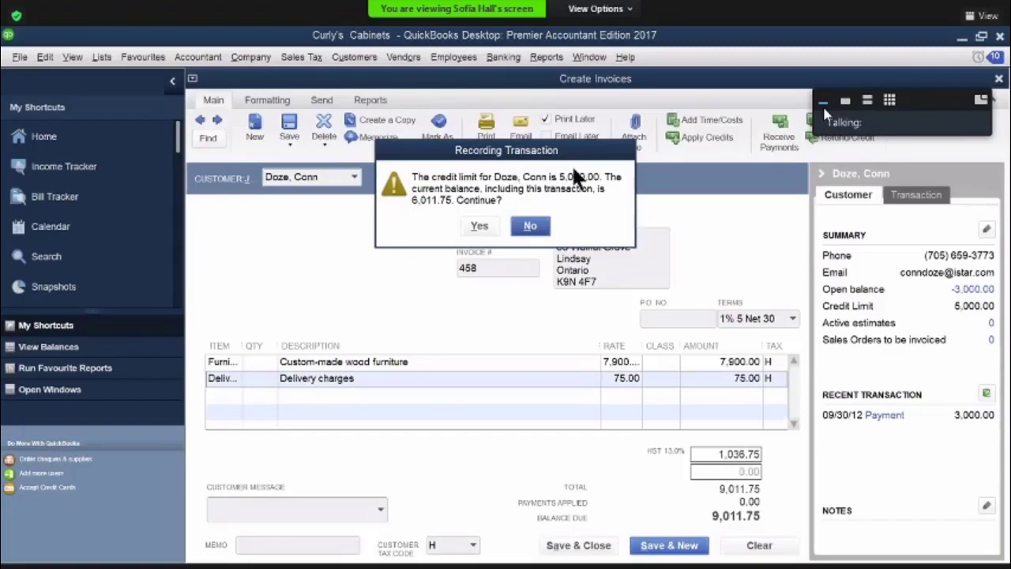
click(474, 226)
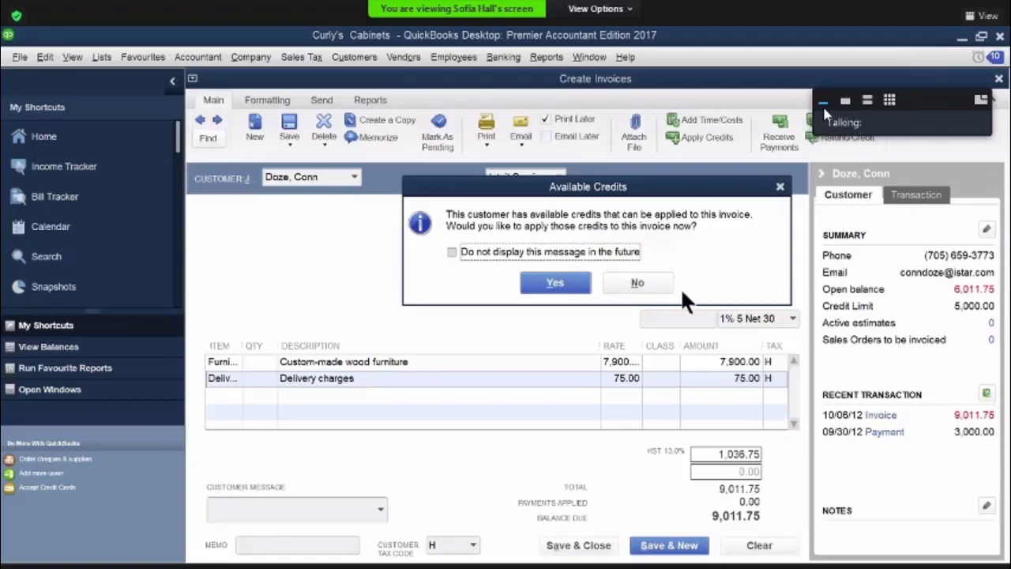
click(642, 284)
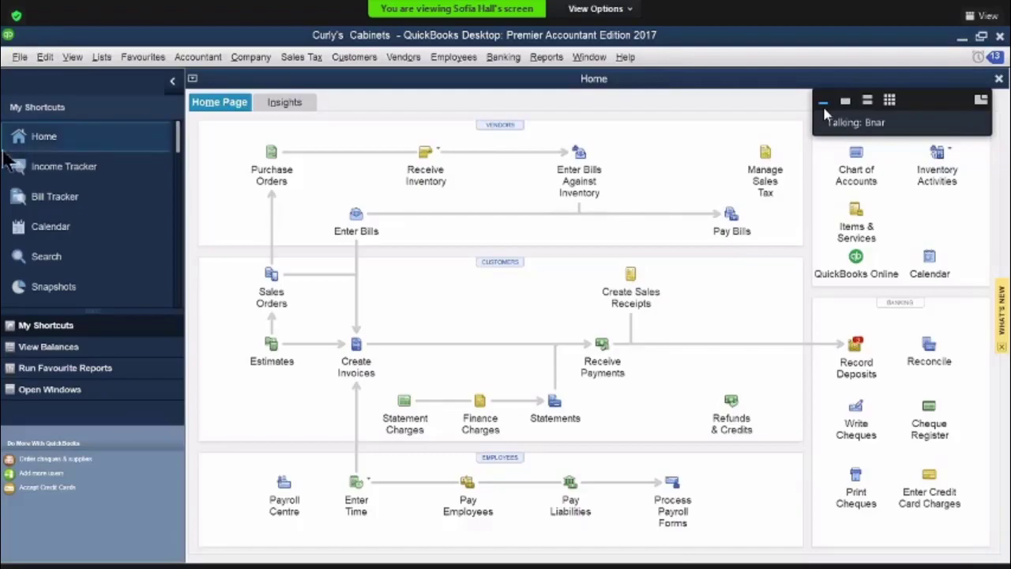
Start a new estimate for the customer whose name contains the initial M
click(272, 344)
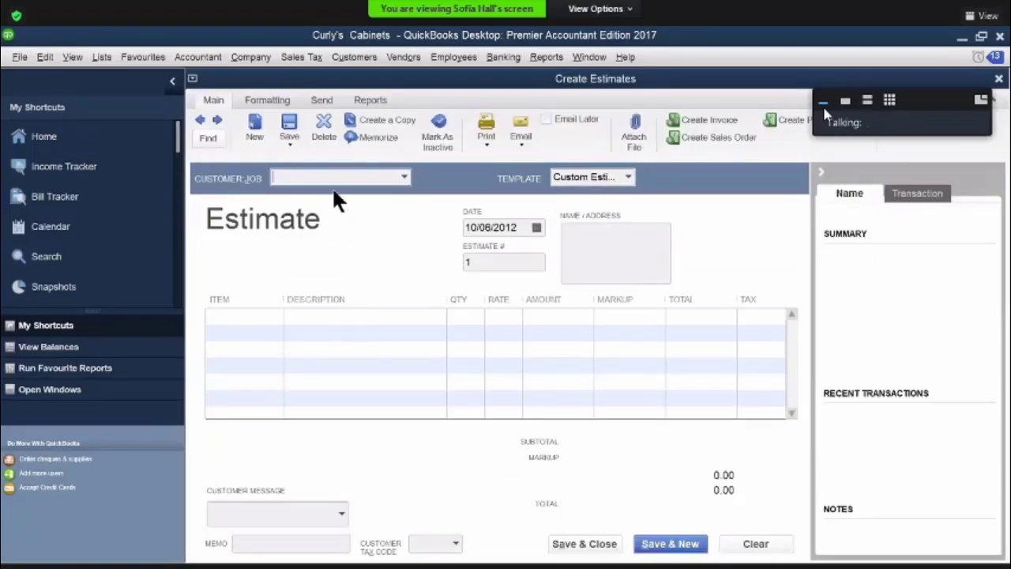
text(m)
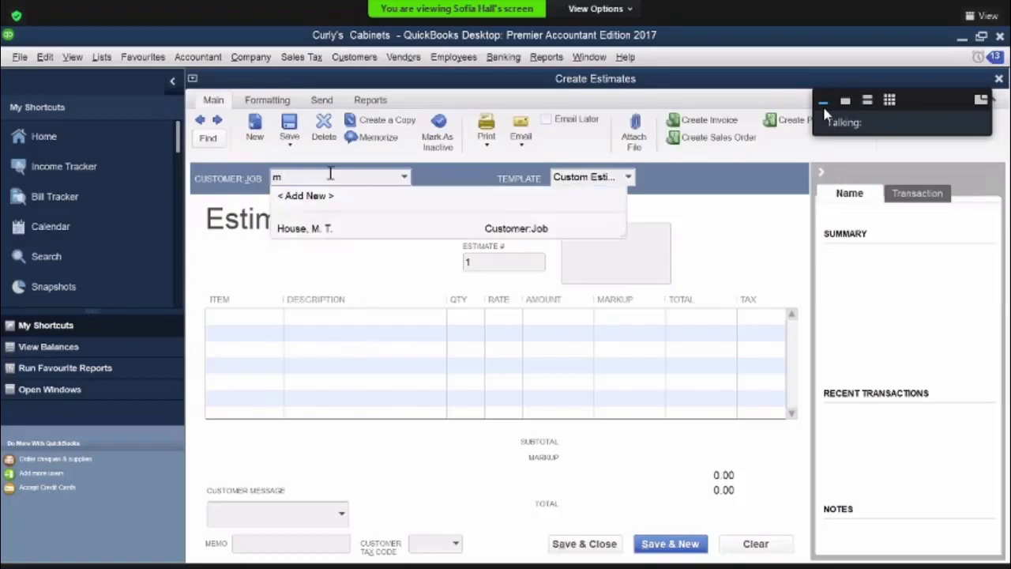
click(317, 228)
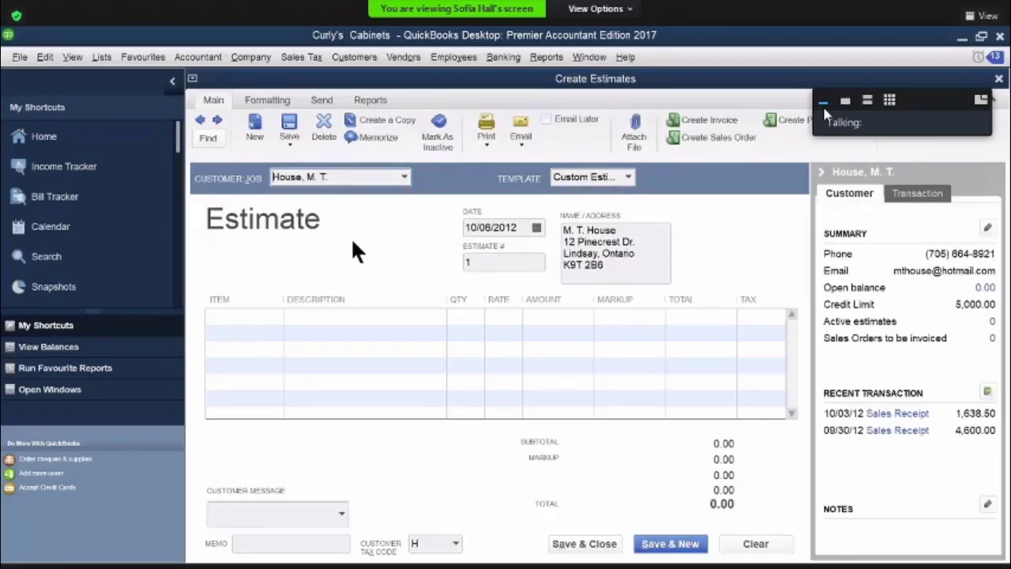
Add a Furniture line with a total of 3,470.00 to the estimate
click(244, 314)
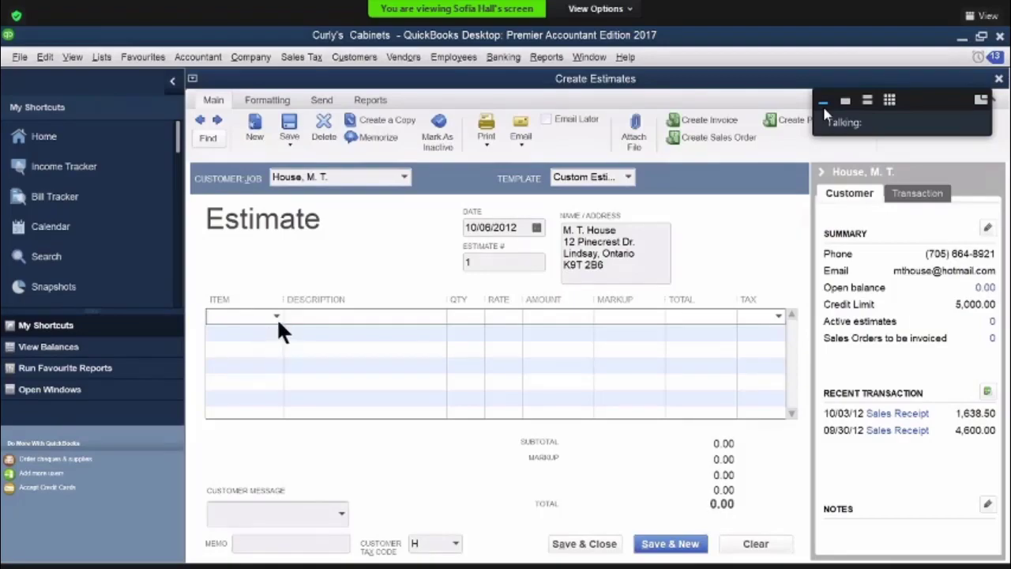
key(alt+Down)
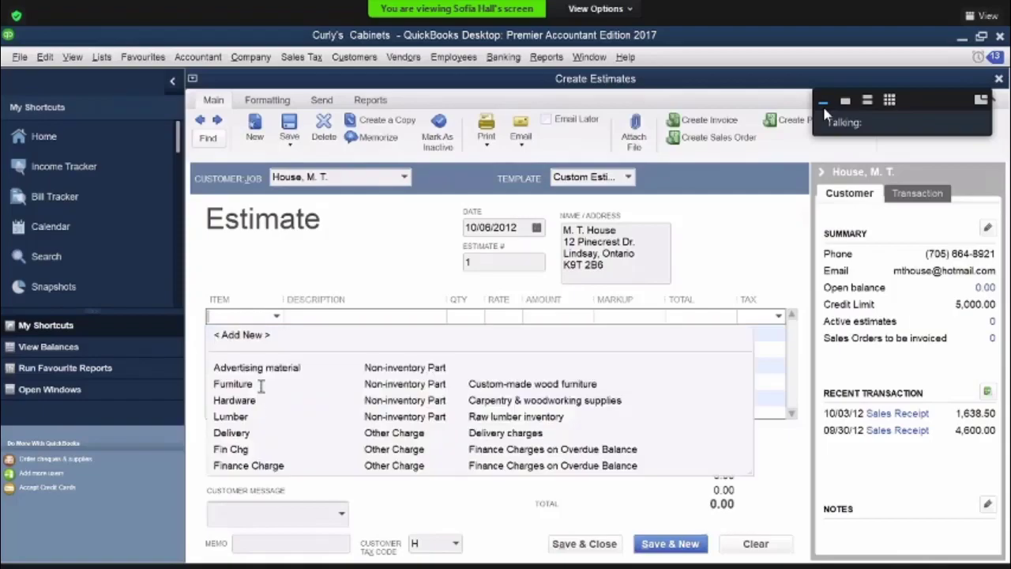
click(267, 386)
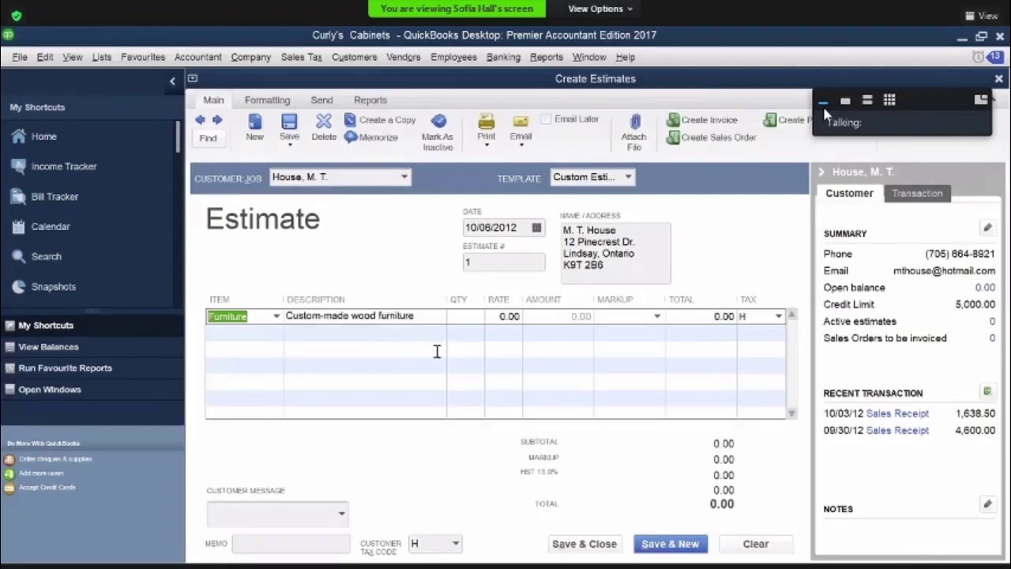
click(728, 316)
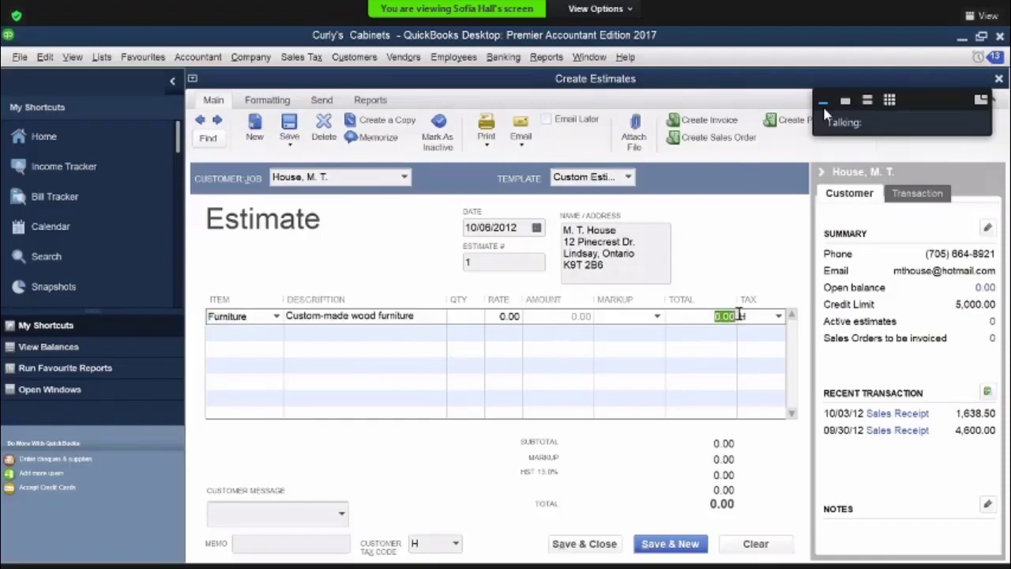
text(3470)
key(Tab)
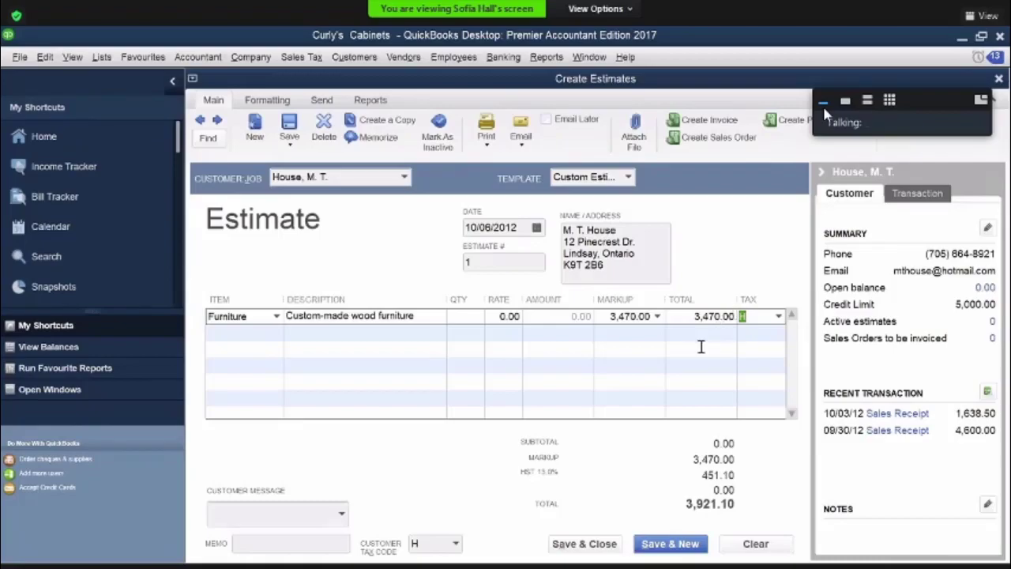
Set the estimate number to 35, then save and close the estimate
click(481, 261)
text(3)
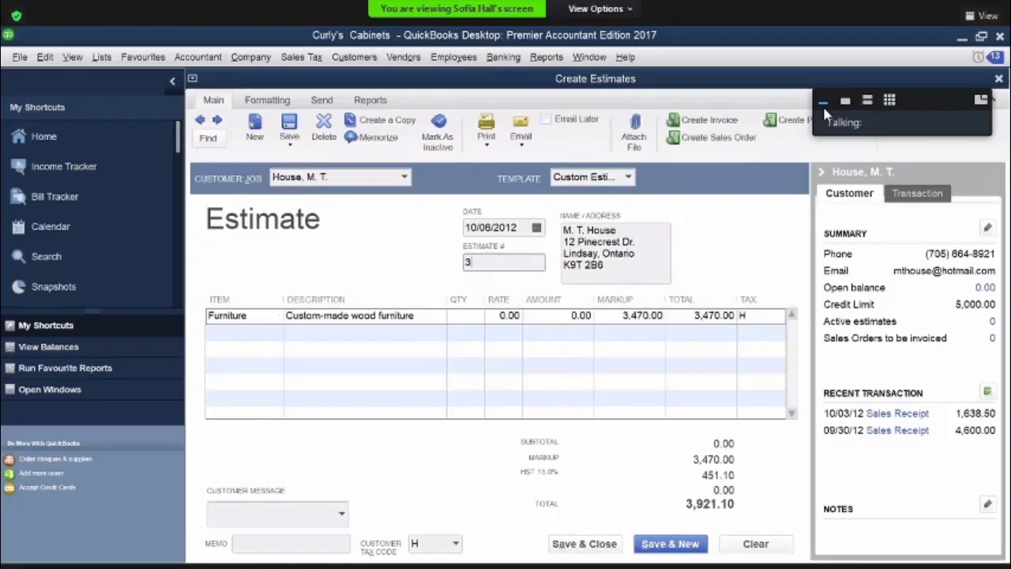
text(5)
click(588, 544)
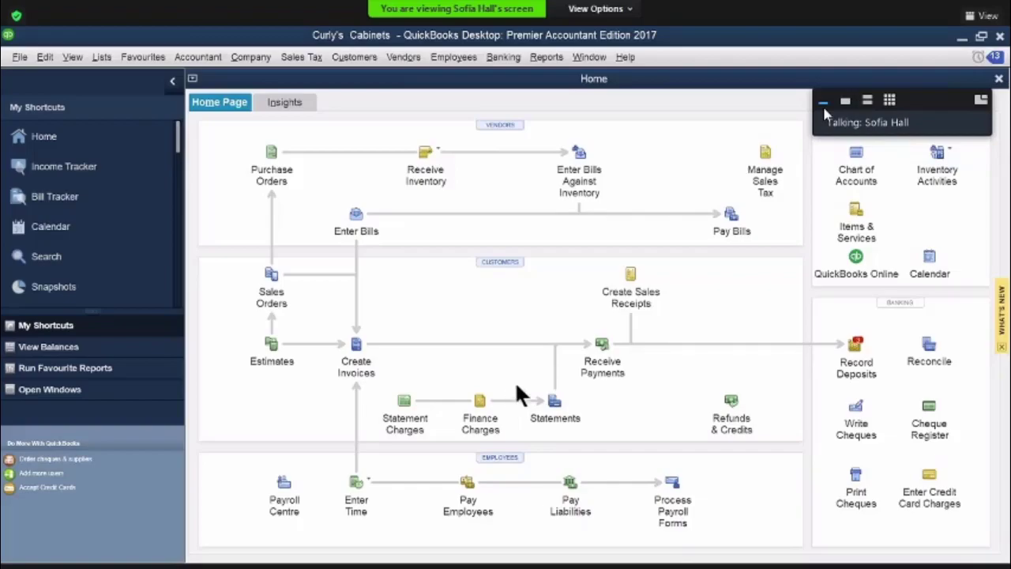
Start a customer payment of 1,000.00 by Visa from the same customer the estimate was made for
click(598, 345)
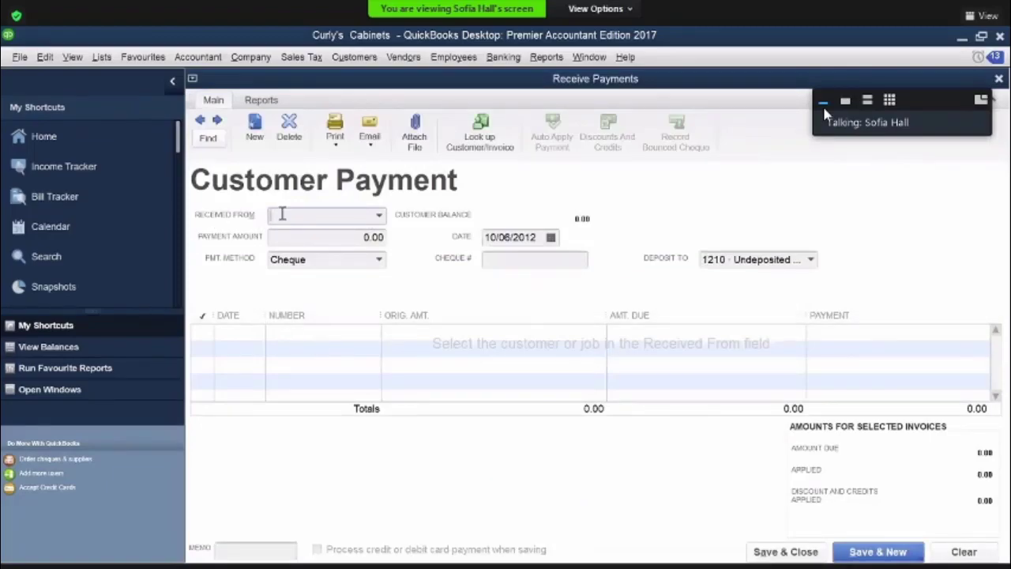
text(m)
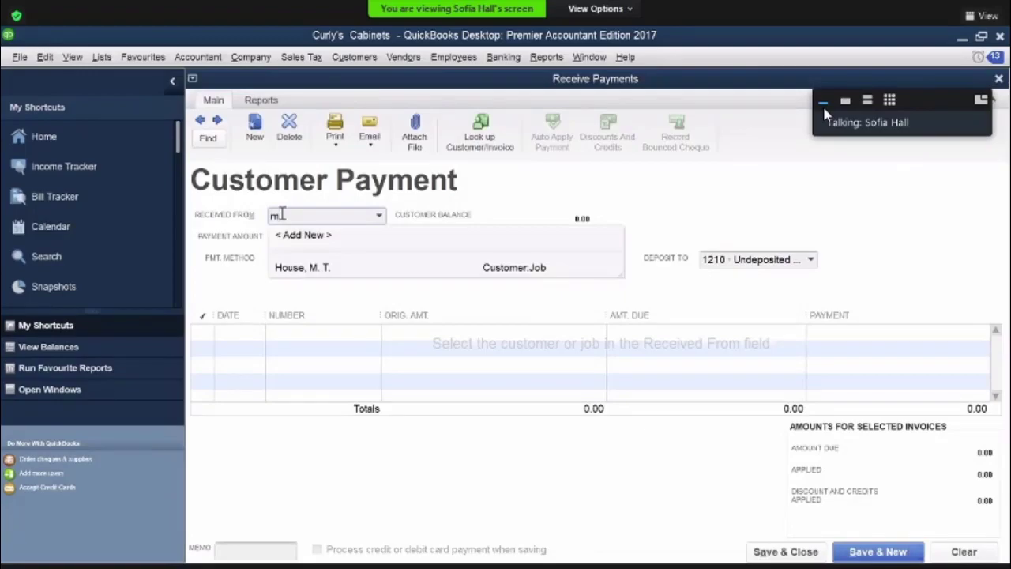
click(293, 266)
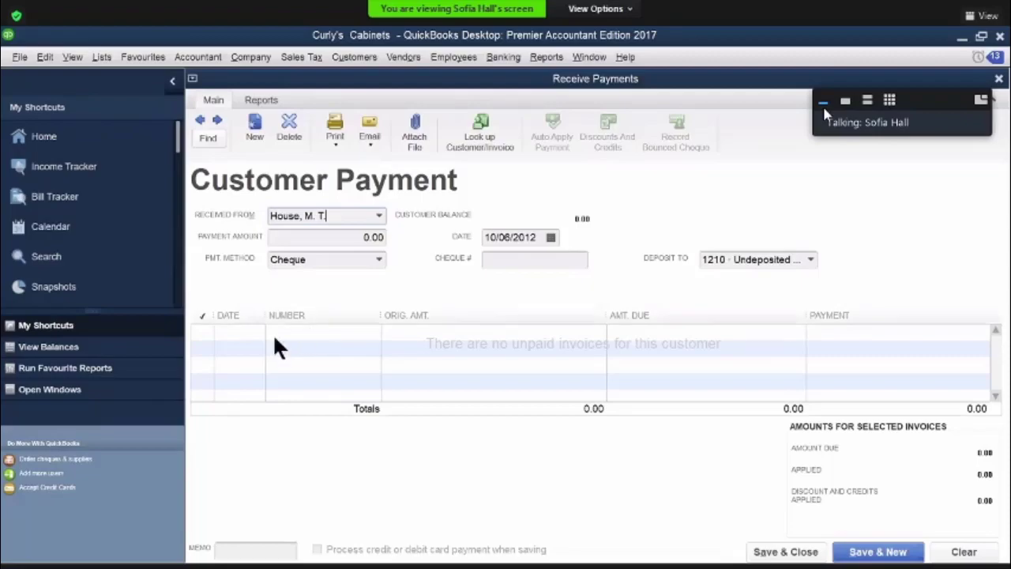
click(332, 239)
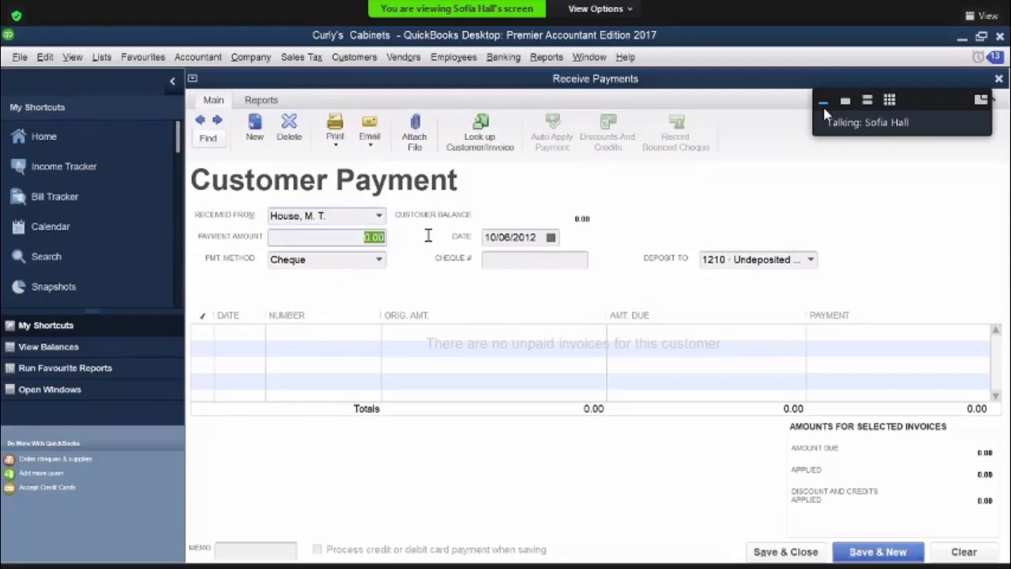
text(1000)
key(Tab)
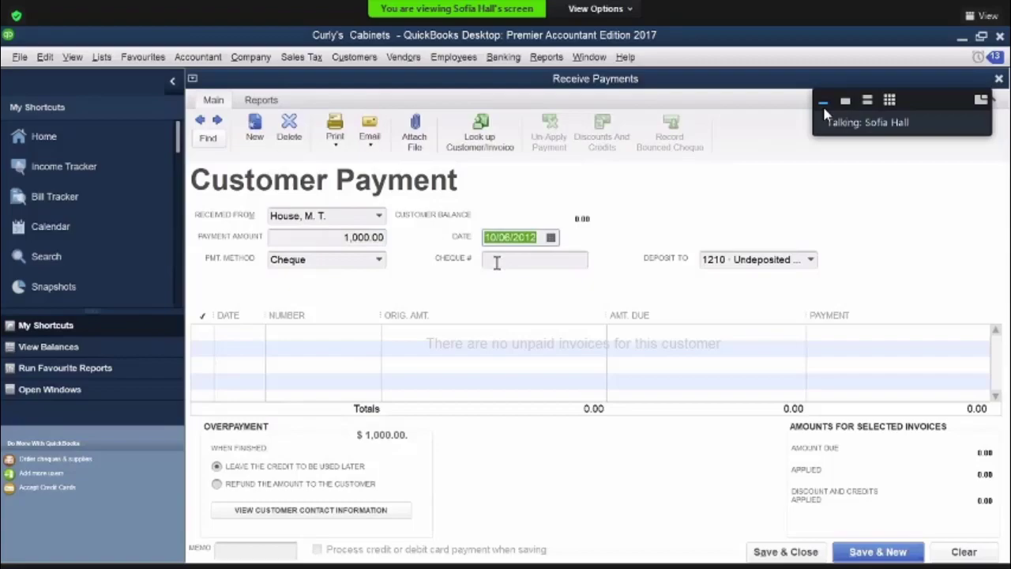
click(378, 262)
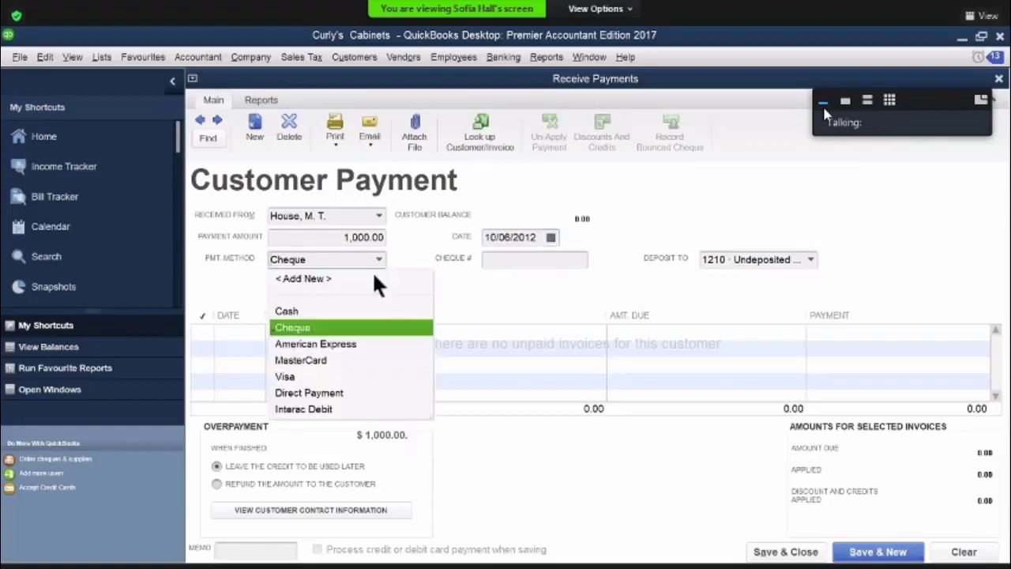
click(299, 374)
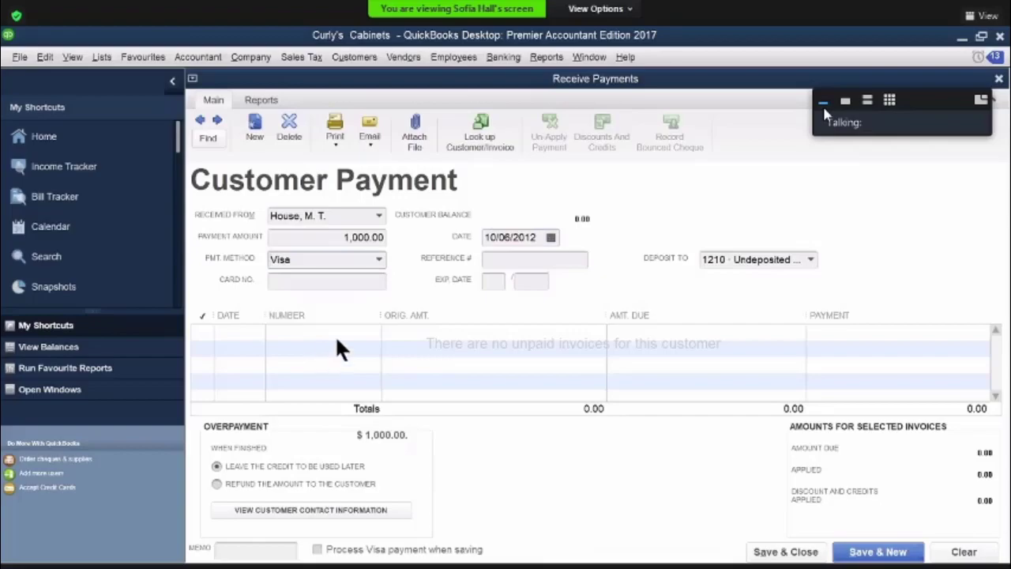
Enter "estimate 35" as the payment's memo
click(338, 414)
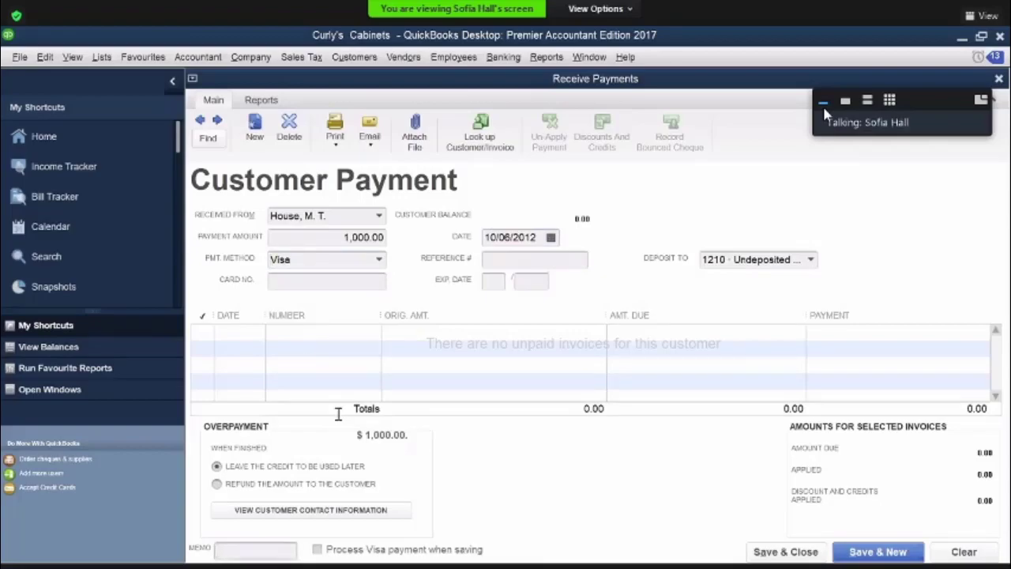
text(estimate 3)
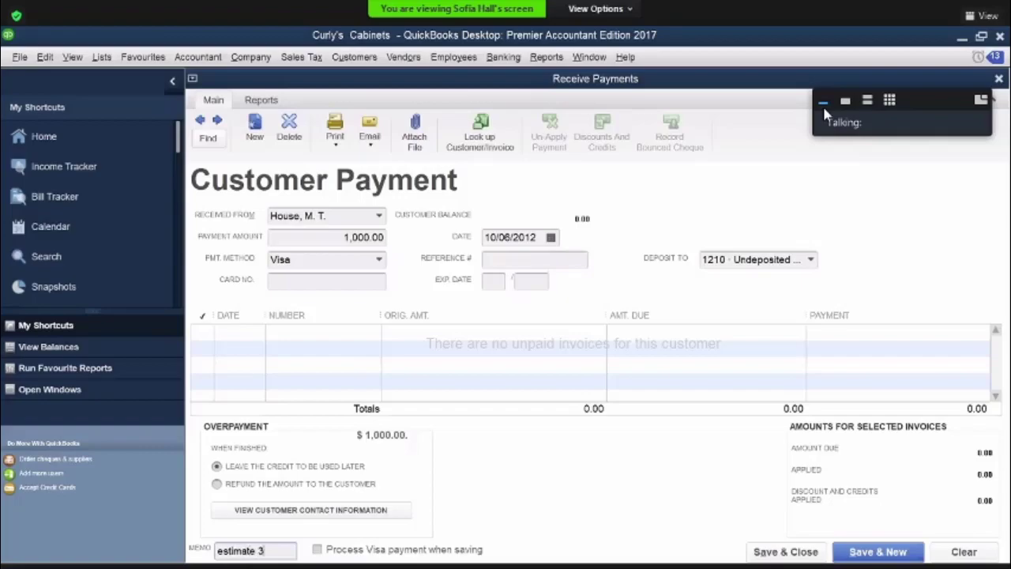
text(5)
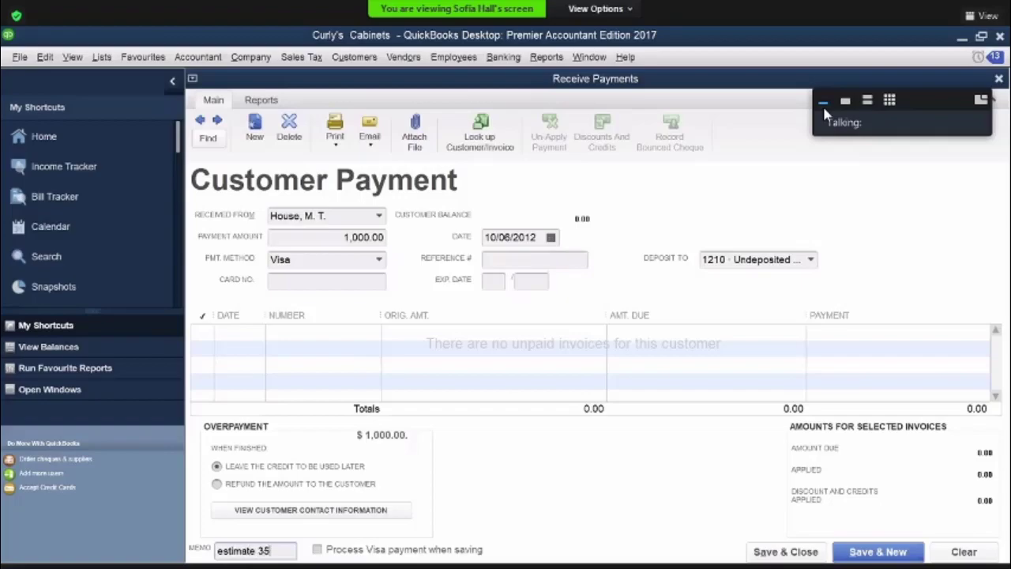
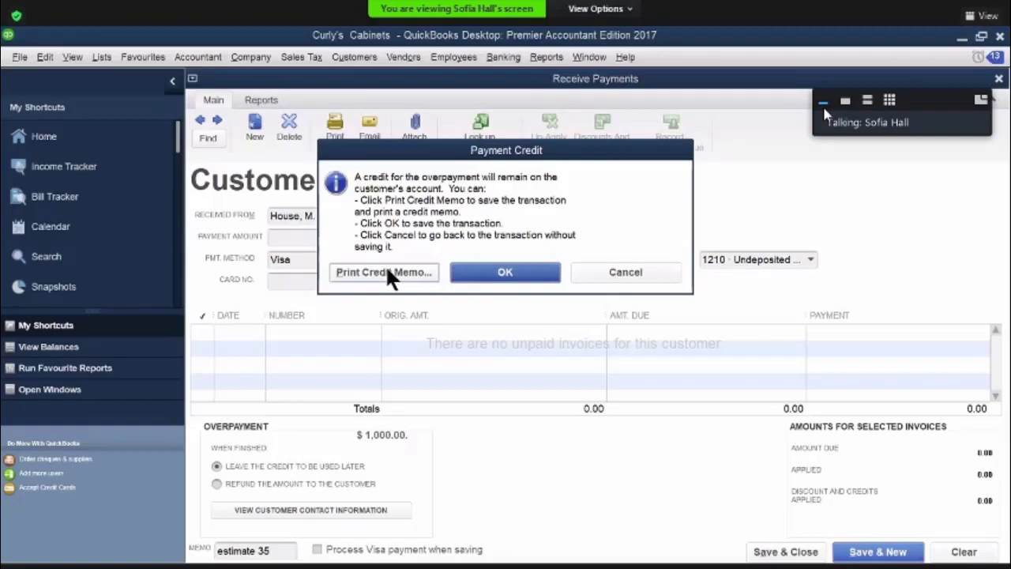
Save the customer payment, leaving the overpayment as a credit on the customer's account
click(499, 276)
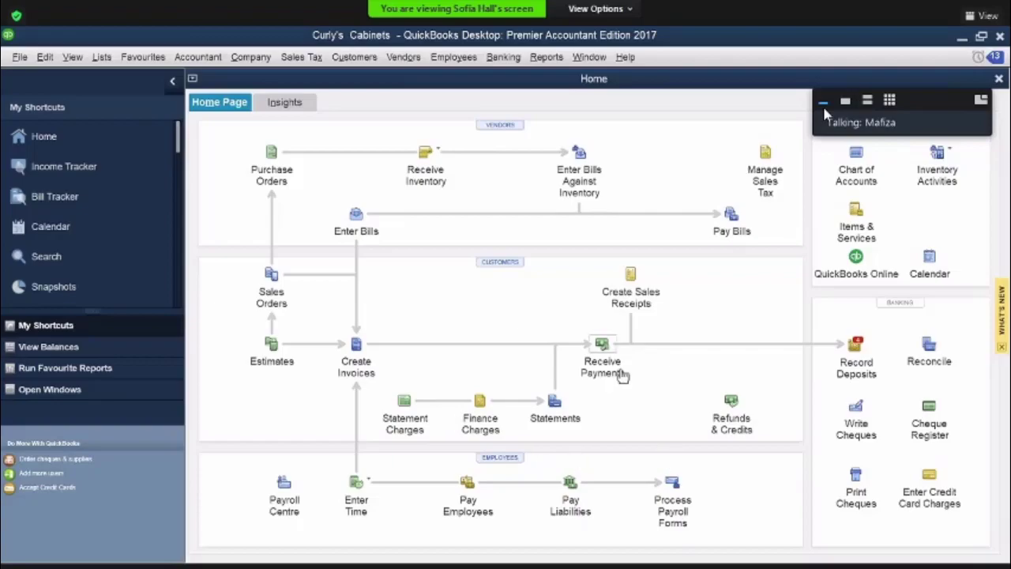
Check the same customer's available credits in a new customer payment and close it without recording
click(603, 345)
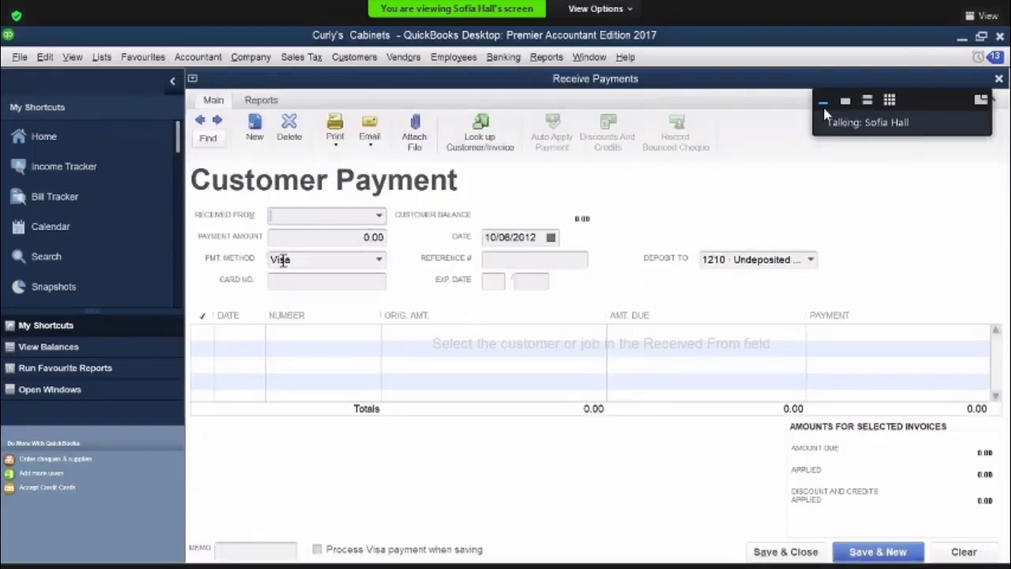
text(m)
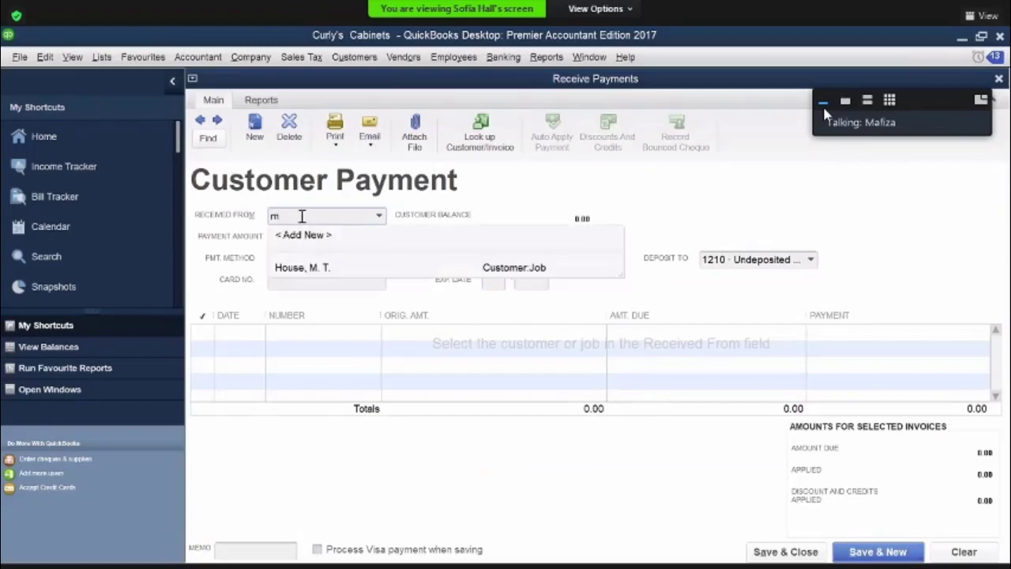
key(Tab)
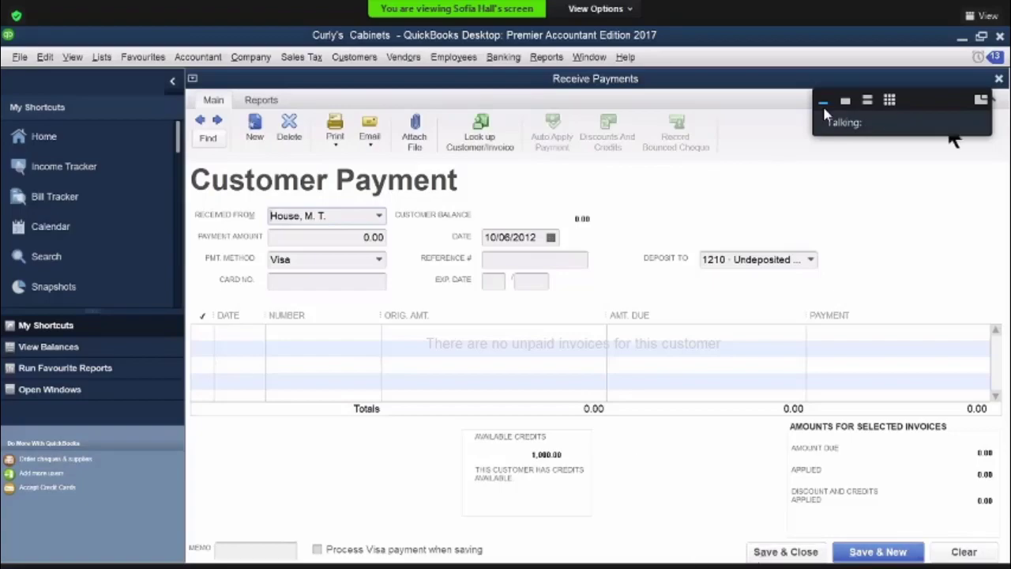
click(999, 78)
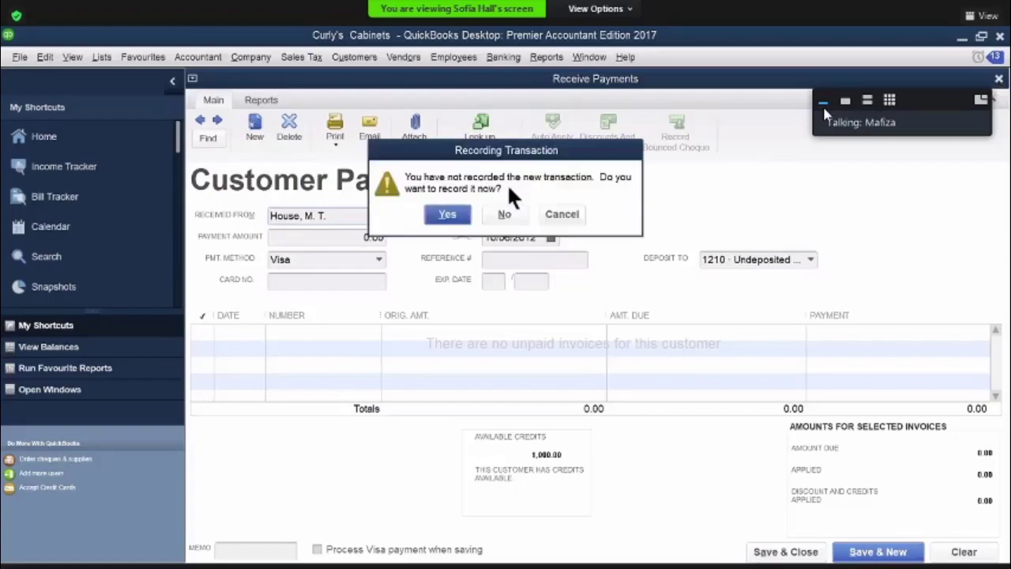
click(503, 215)
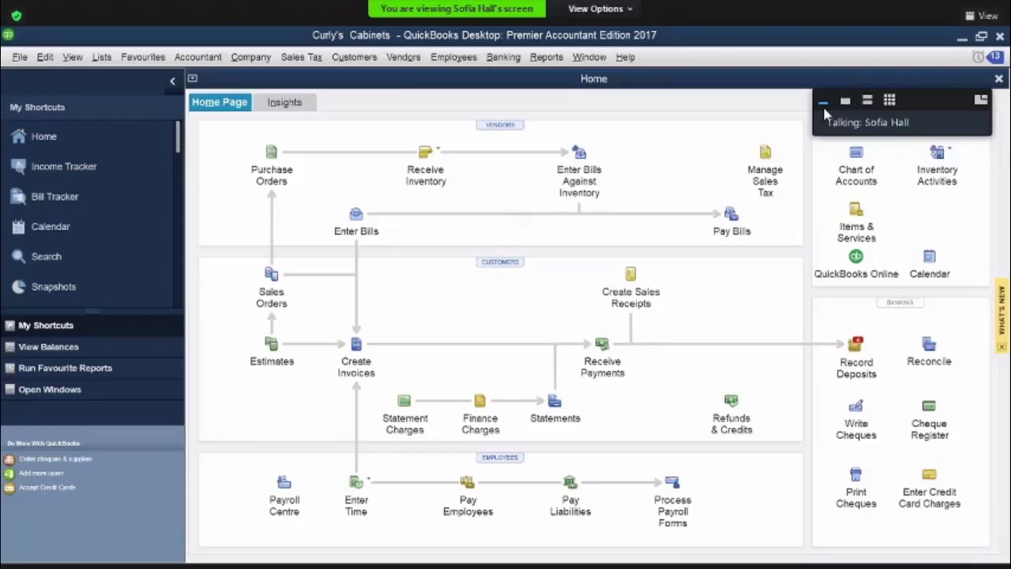
Start a Visa Payable credit card purchase from Otto's Autos and accept the purchase tax code notice
click(935, 479)
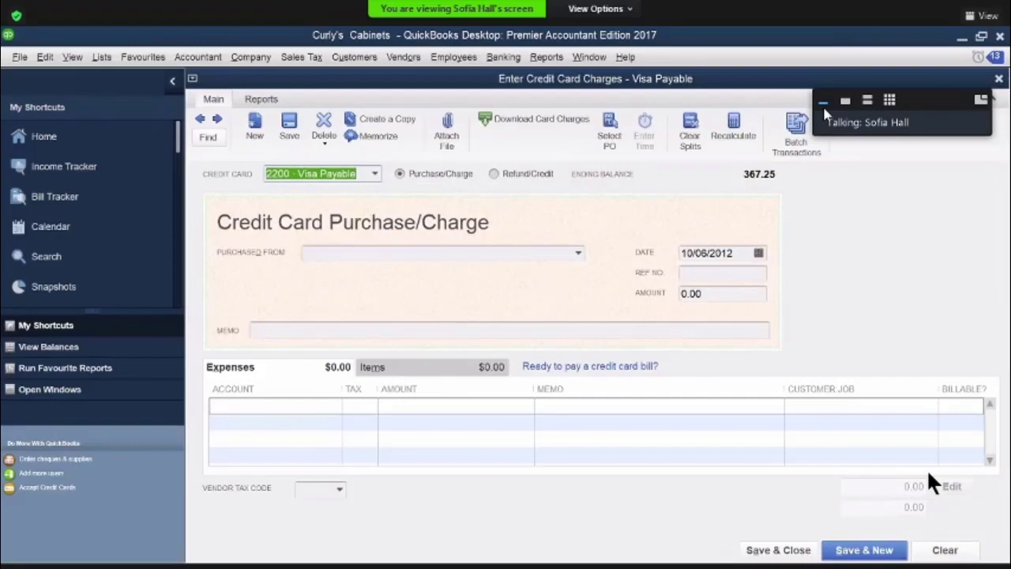
click(338, 254)
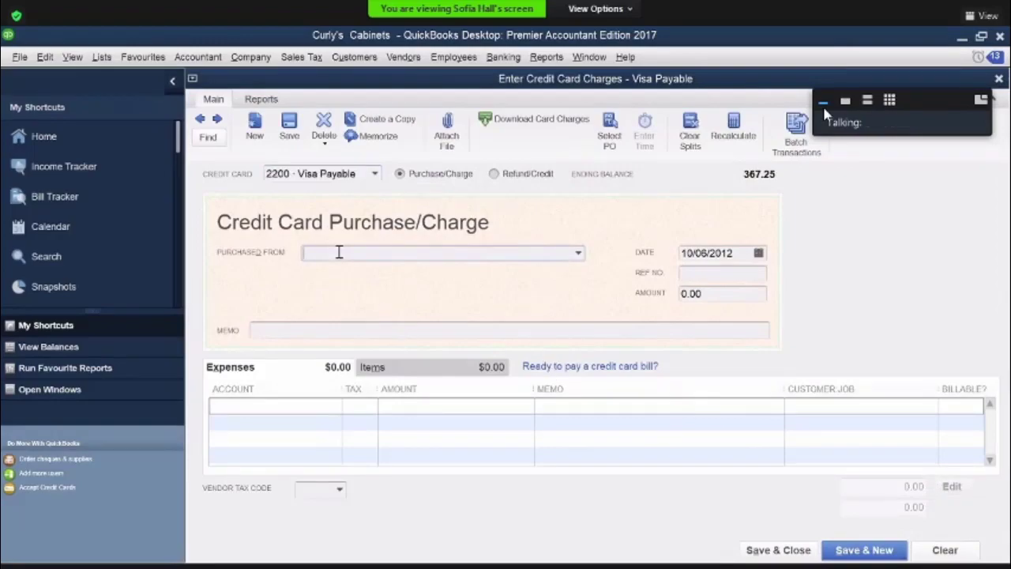
text(Otto's Autos)
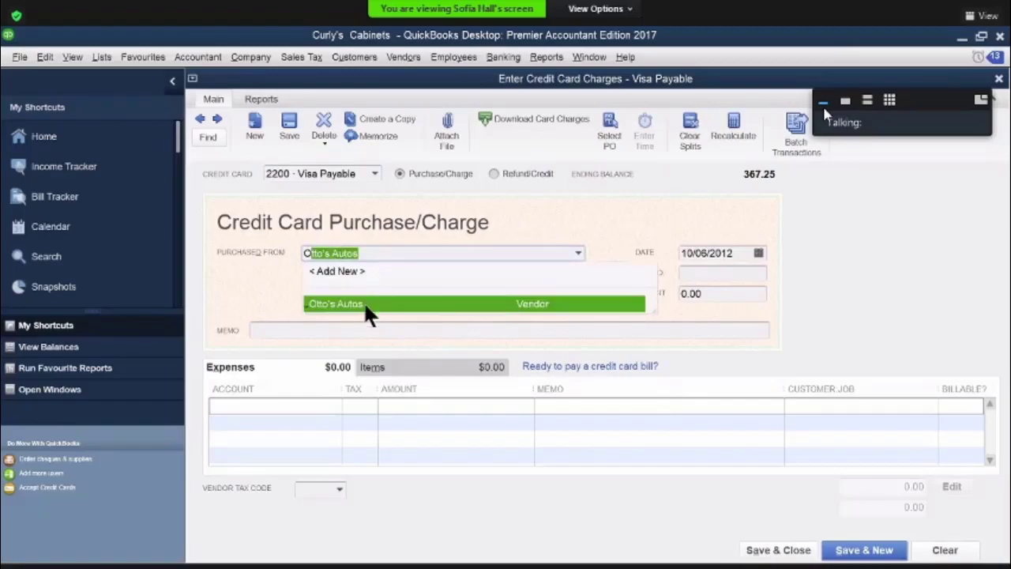
click(363, 298)
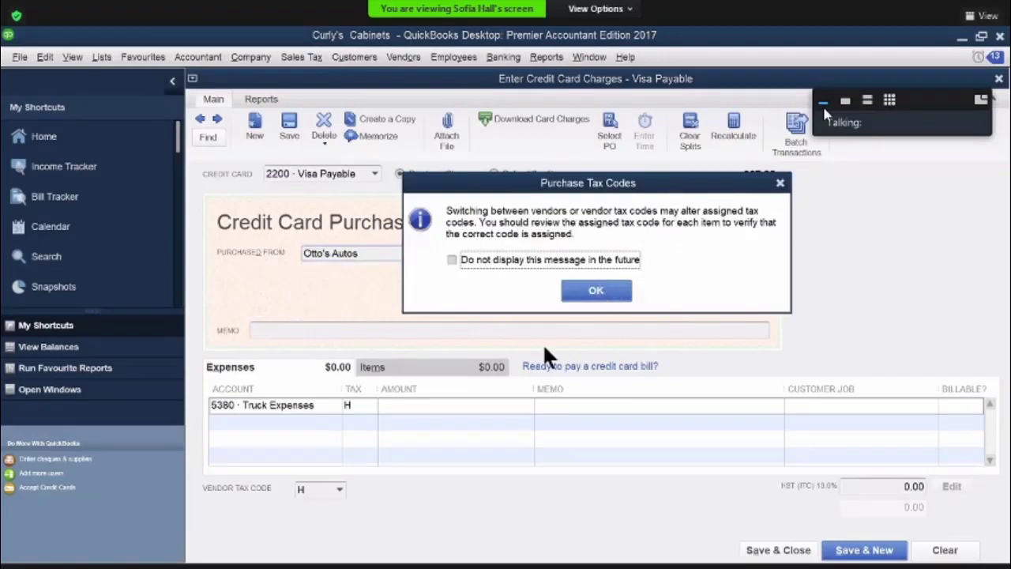
key(Return)
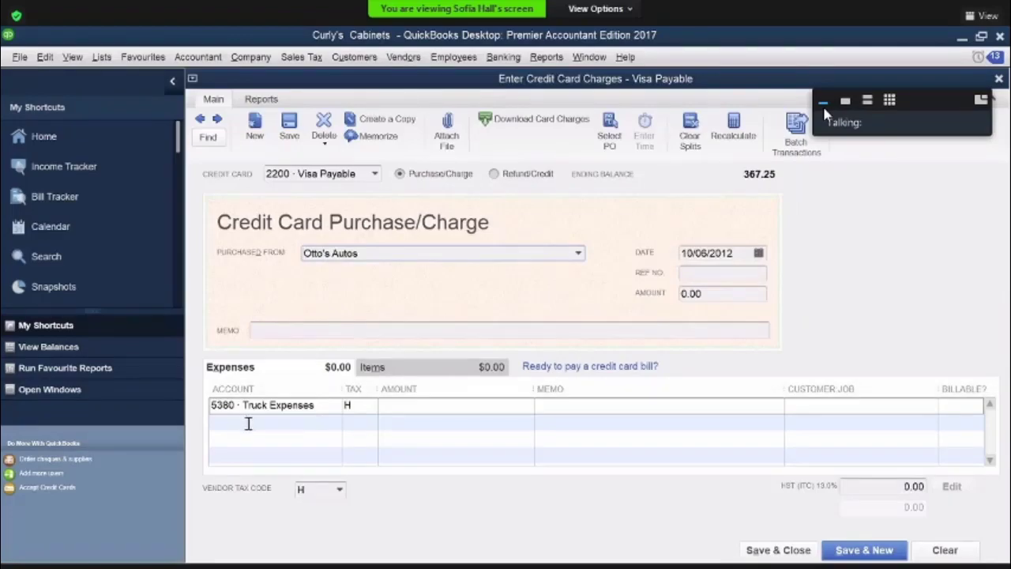
Enter an amount of 50.00 and the memo "gasoline" on the charge's Truck Expenses line
click(399, 406)
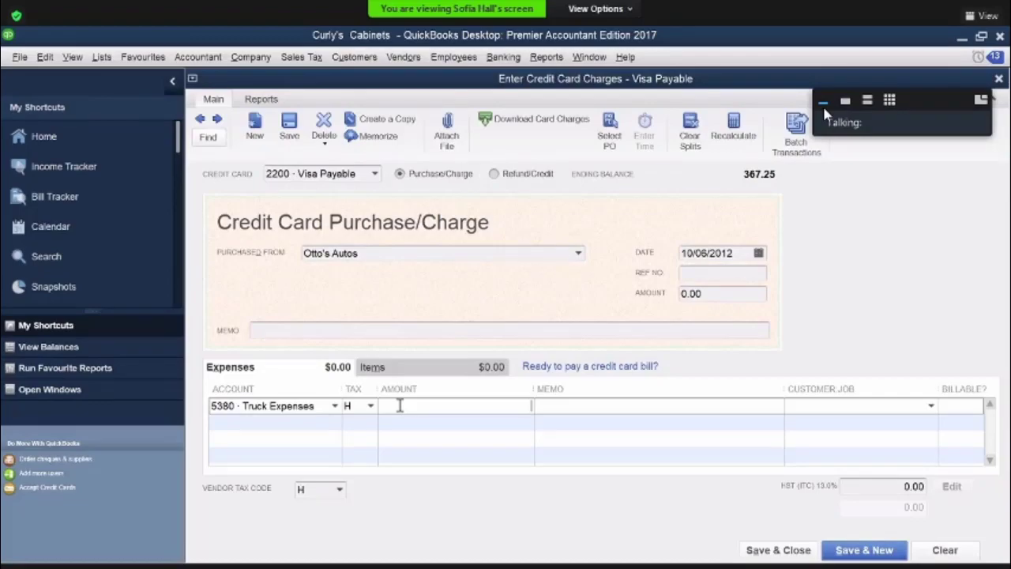
text(50)
key(Tab)
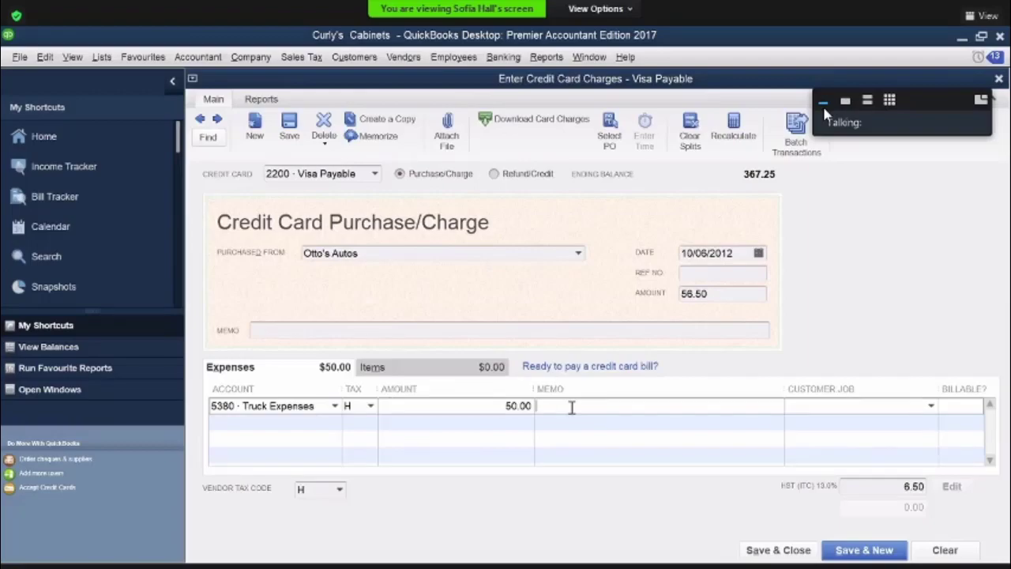
text(gasoline)
Set the credit card charge's reference number to "oa 6110"
click(677, 272)
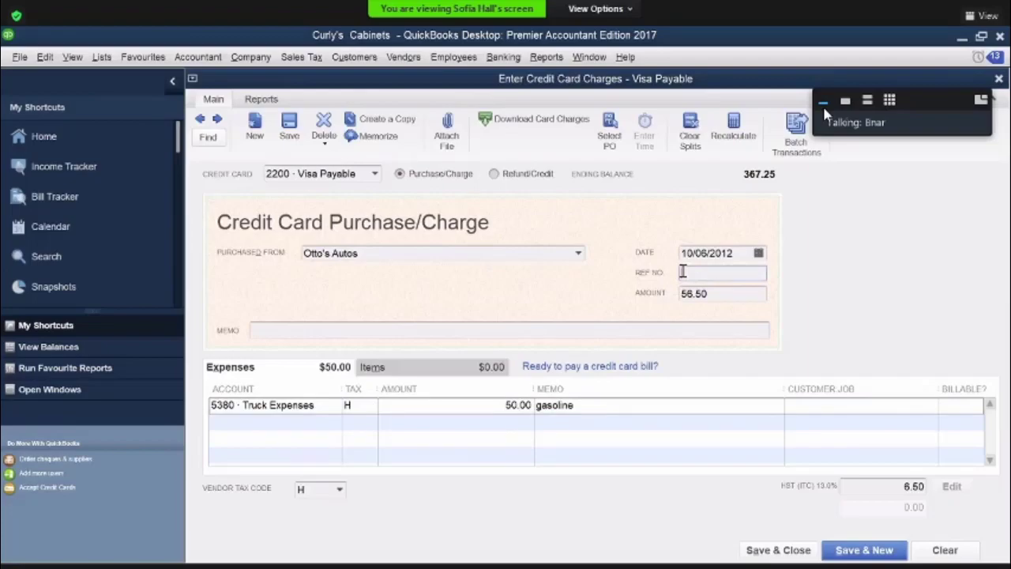
text(oa 6110)
click(823, 101)
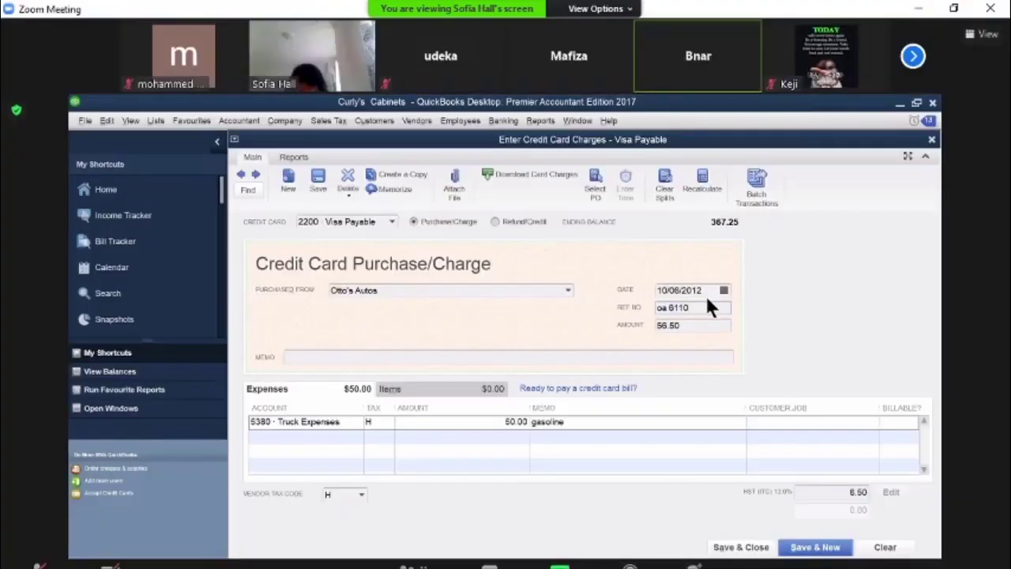
click(640, 567)
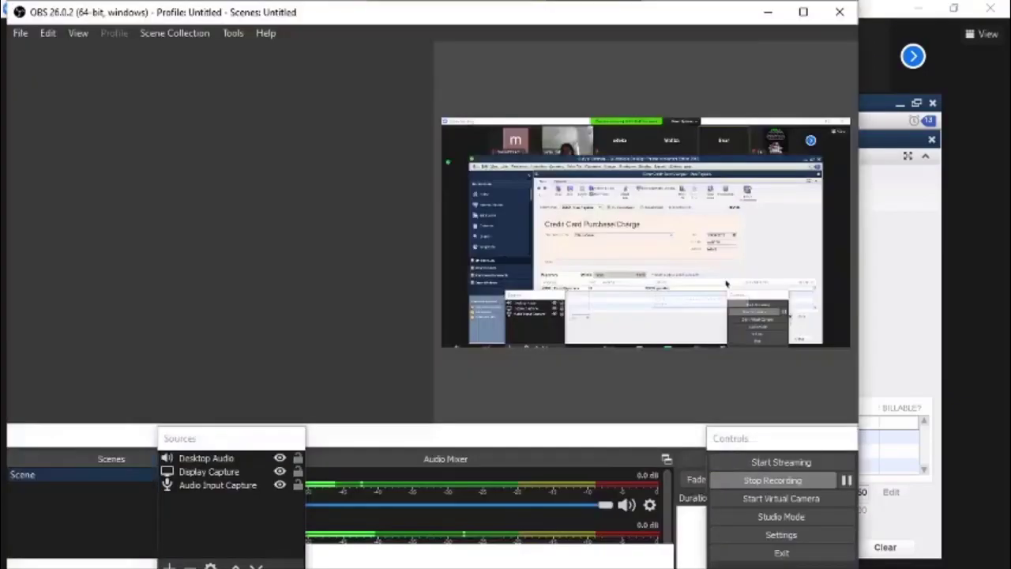
click(640, 567)
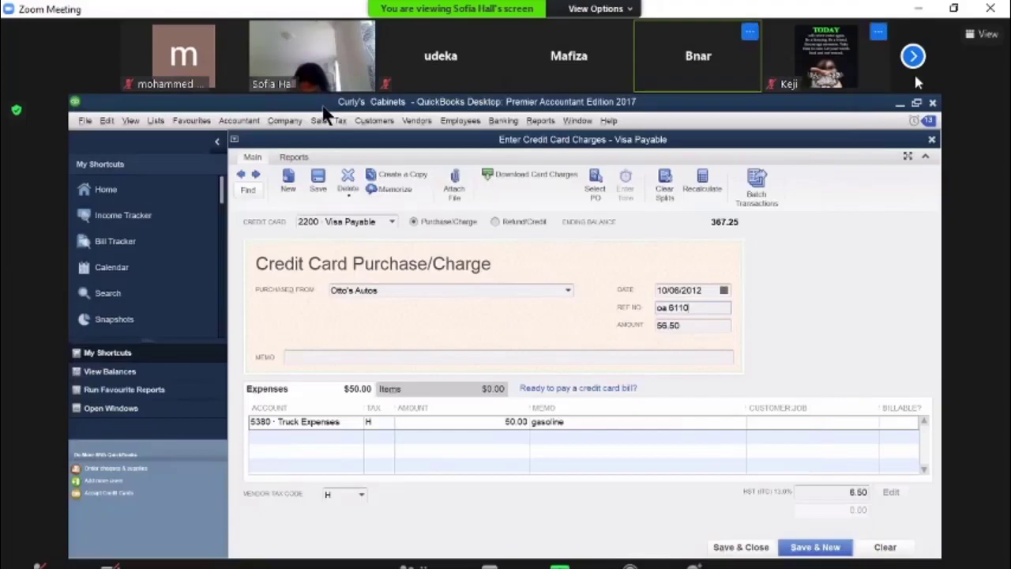
click(984, 34)
click(897, 150)
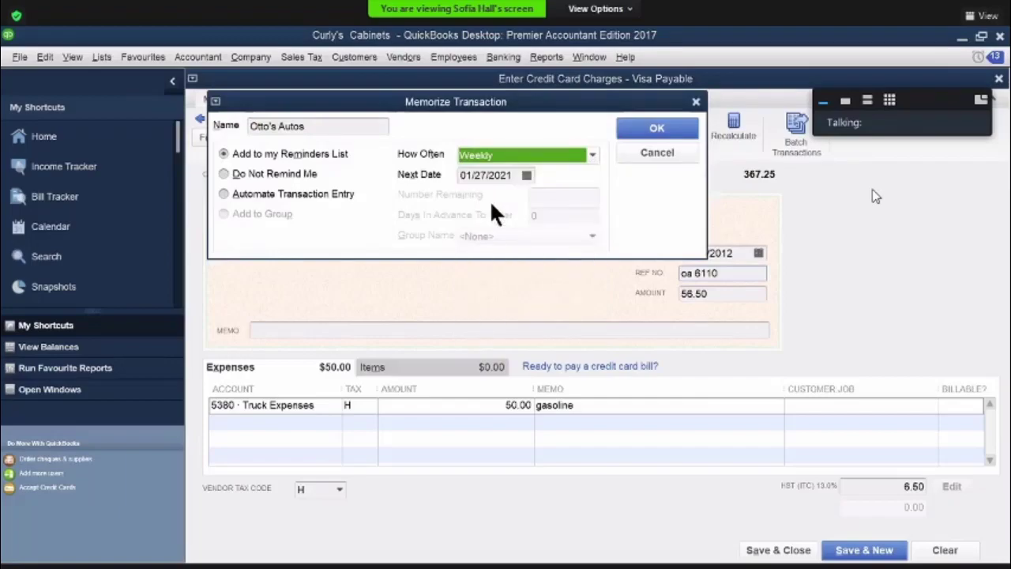
Memorize the Otto's Autos charge as a weekly reminder with next date 10/13/2012, and save and close the charge
click(526, 175)
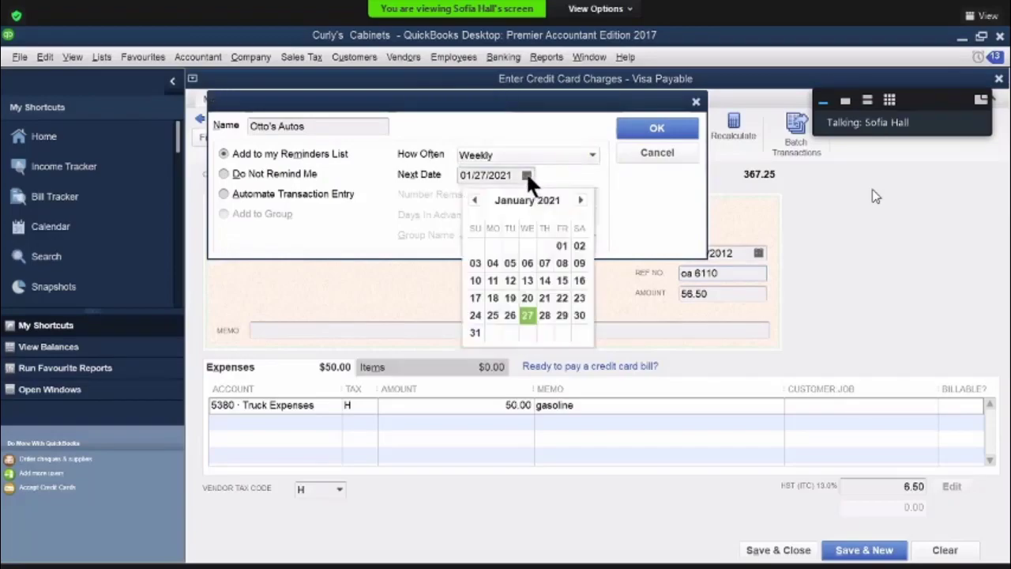
click(580, 201)
click(581, 200)
click(581, 201)
click(580, 200)
click(581, 201)
click(580, 200)
click(581, 200)
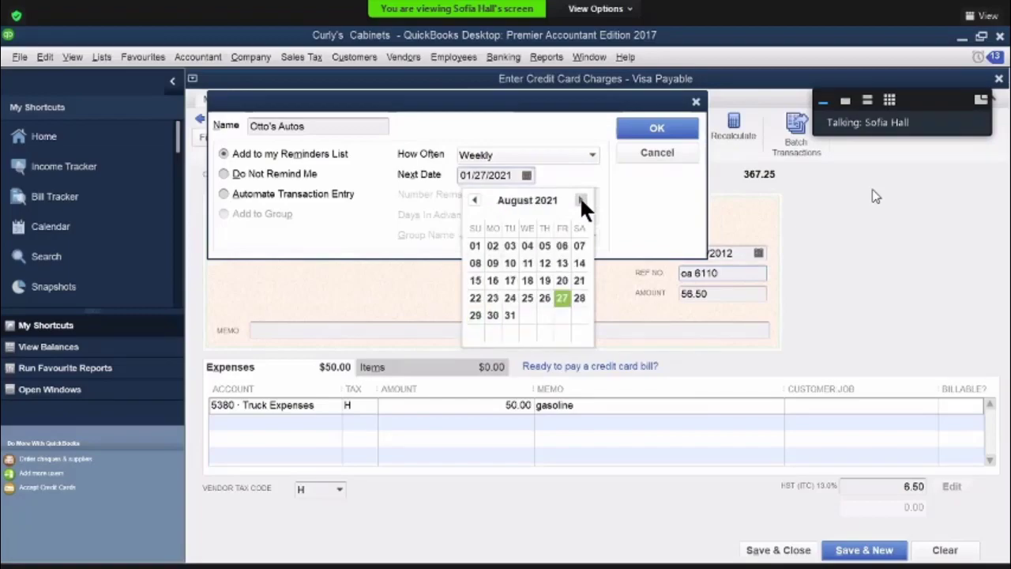
click(581, 200)
click(581, 201)
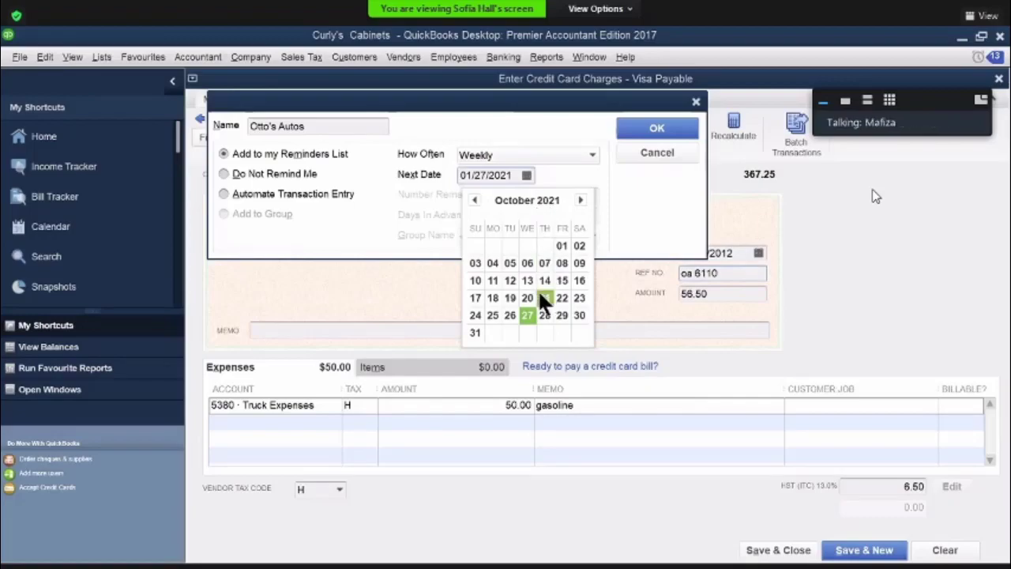
click(501, 175)
drag(501, 175, 515, 176)
text(12)
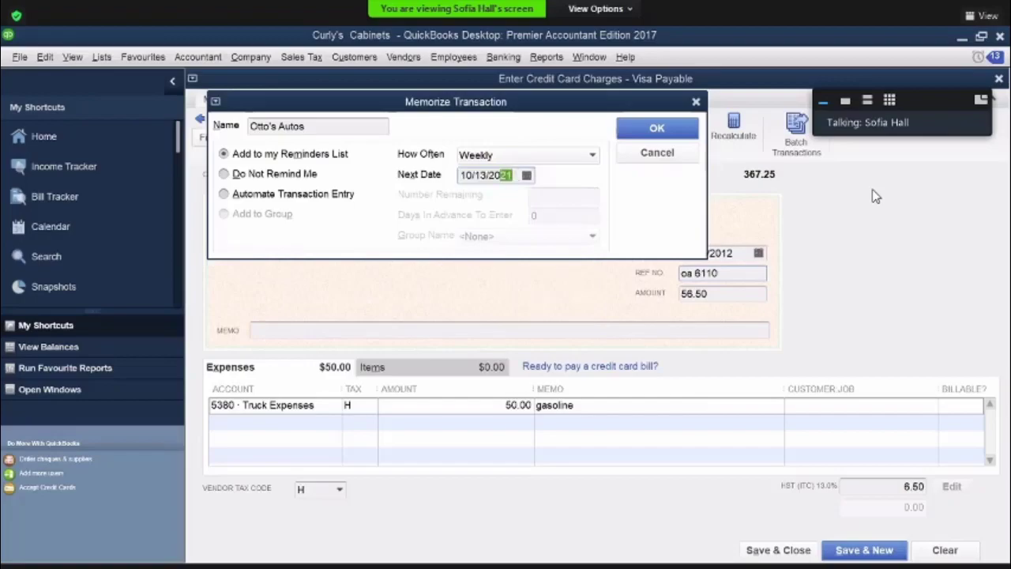
click(652, 131)
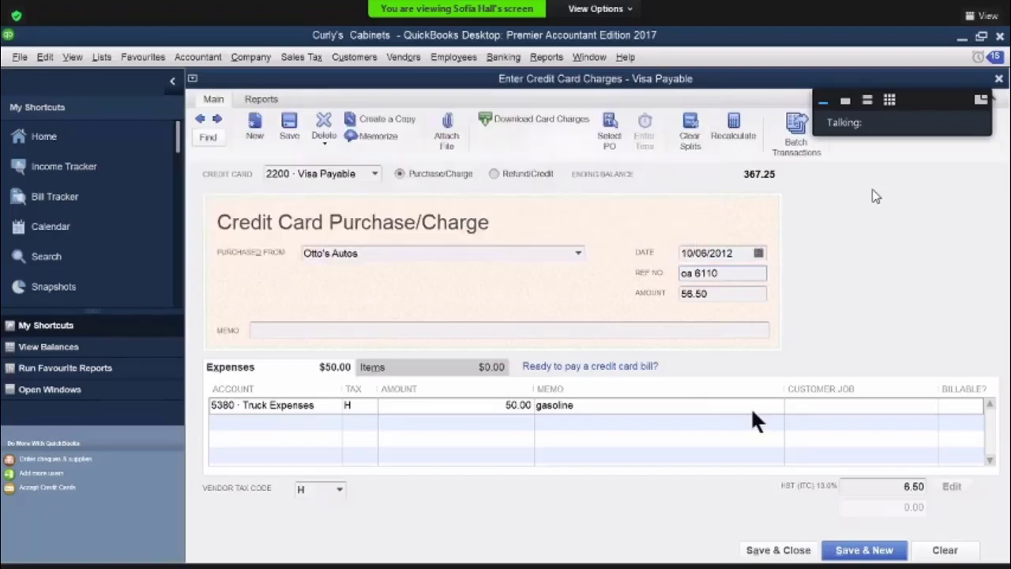
click(790, 549)
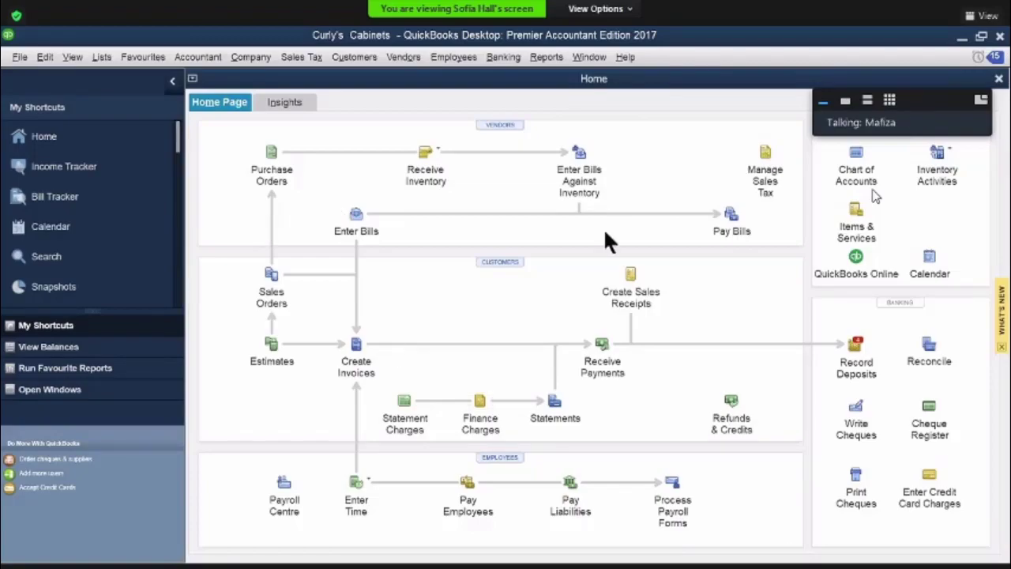
Start a sales receipt for a new customer by name and open the full customer setup
click(631, 273)
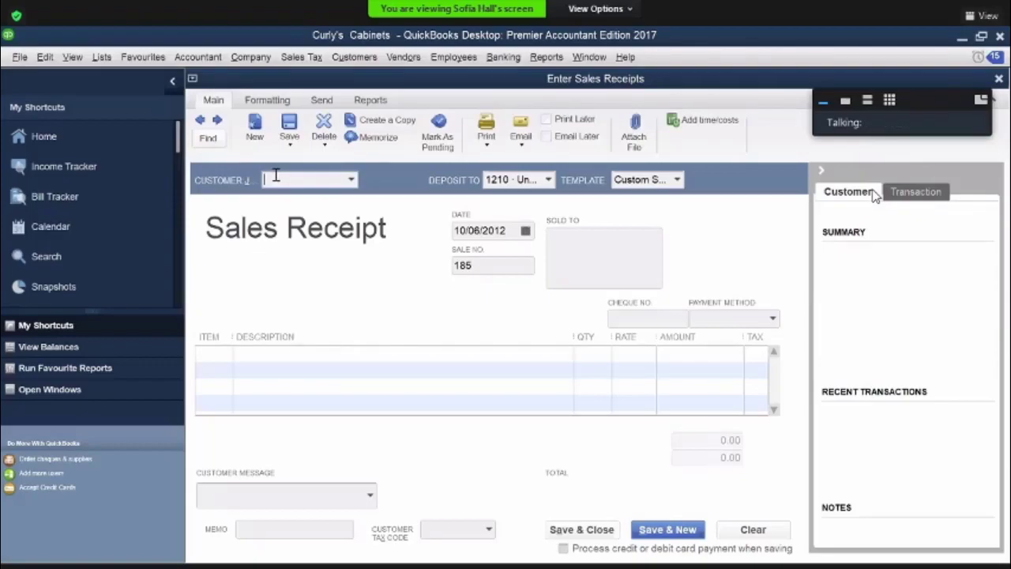
text(mila staples)
key(Tab)
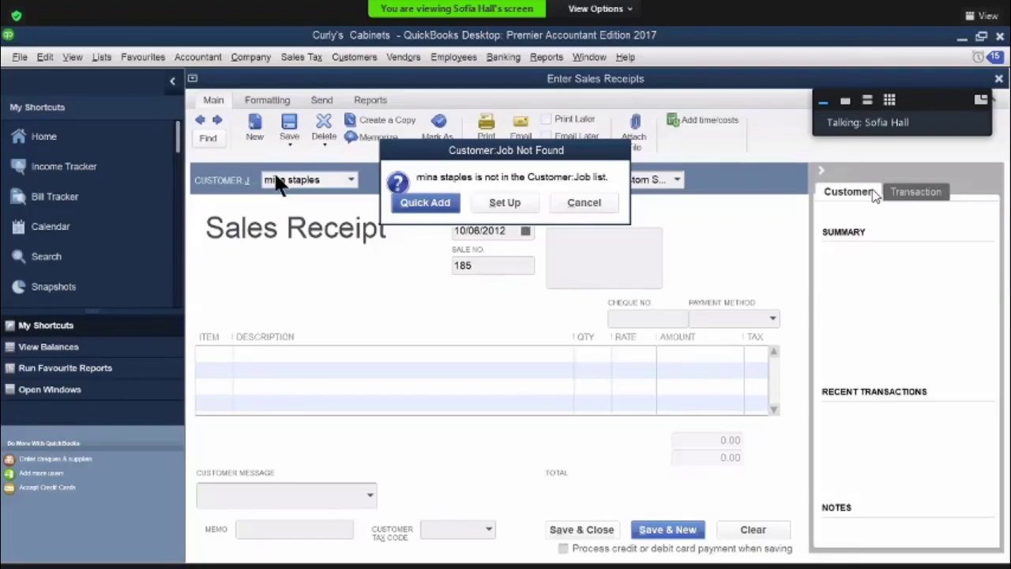
click(489, 202)
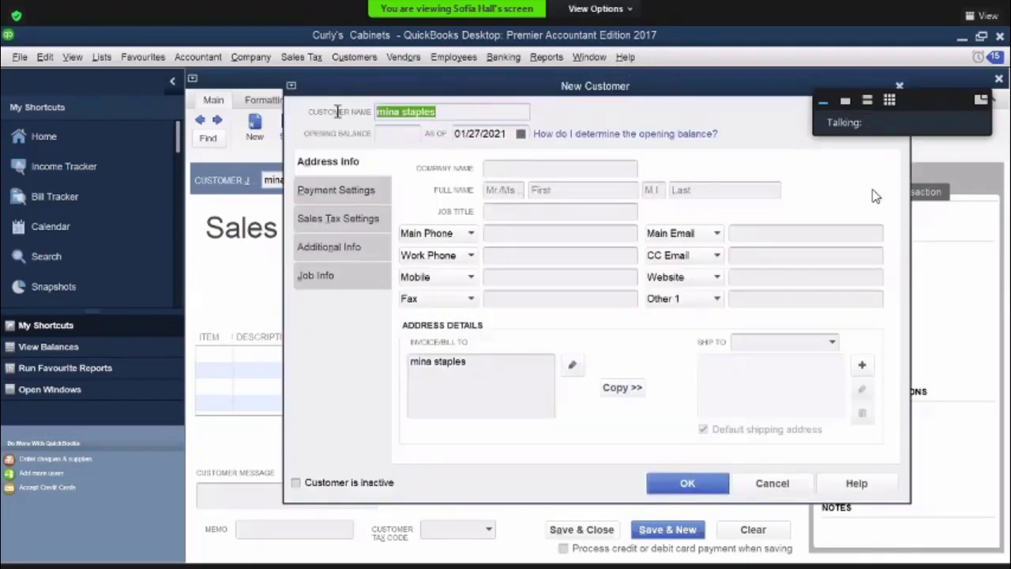
Copy the new customer's name into the company name of the customer record
double_click(383, 111)
key(ctrl+c)
right_click(393, 126)
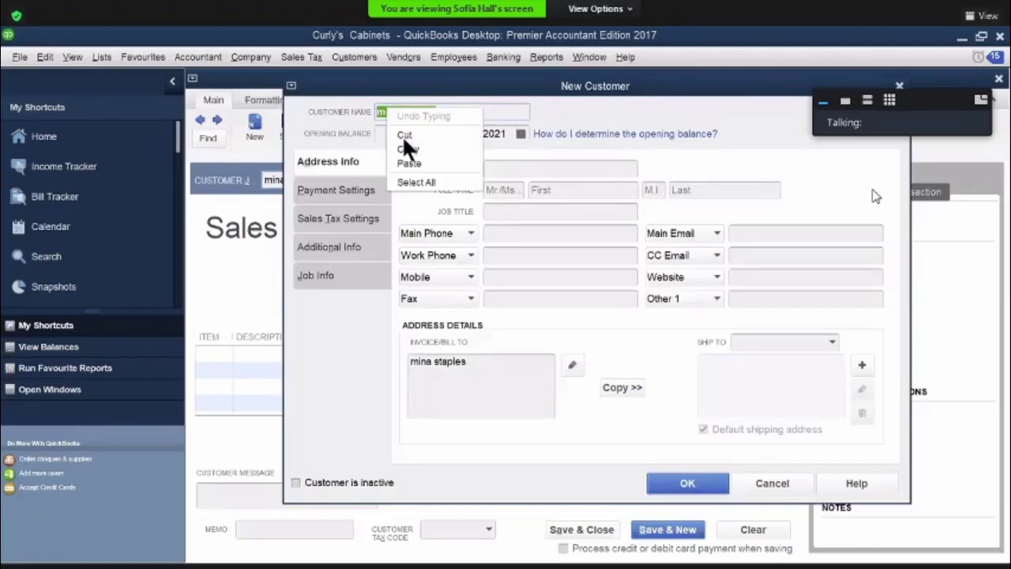
click(409, 149)
right_click(499, 167)
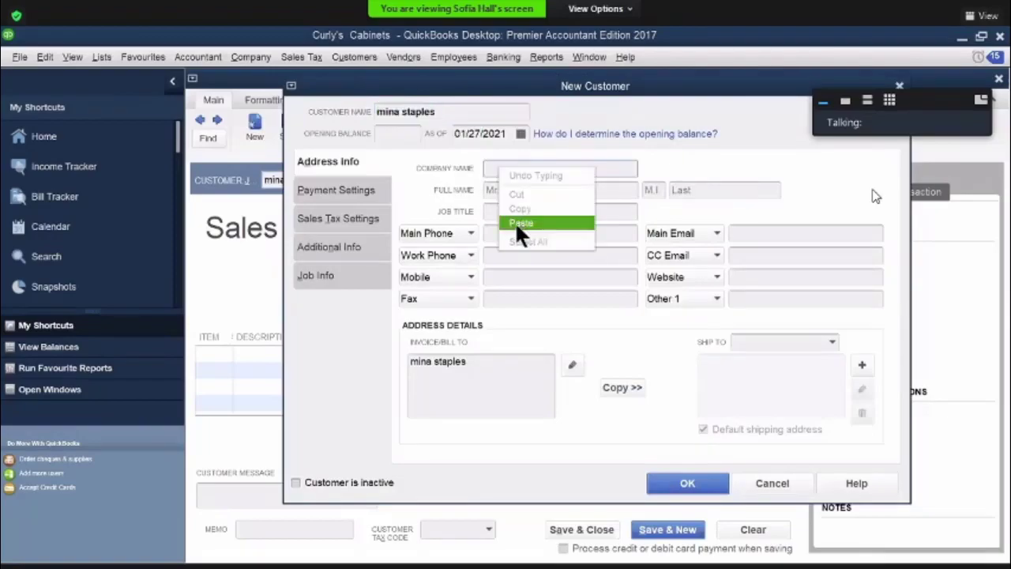
click(520, 224)
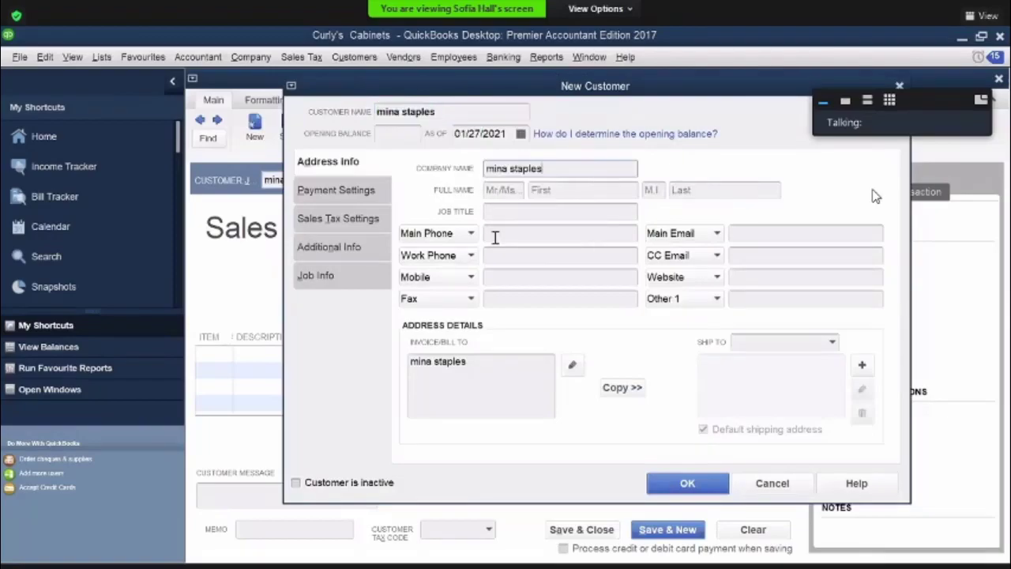
Set the new customer's credit limit to 4000 and payment terms to 1% 5 Net 30
click(315, 192)
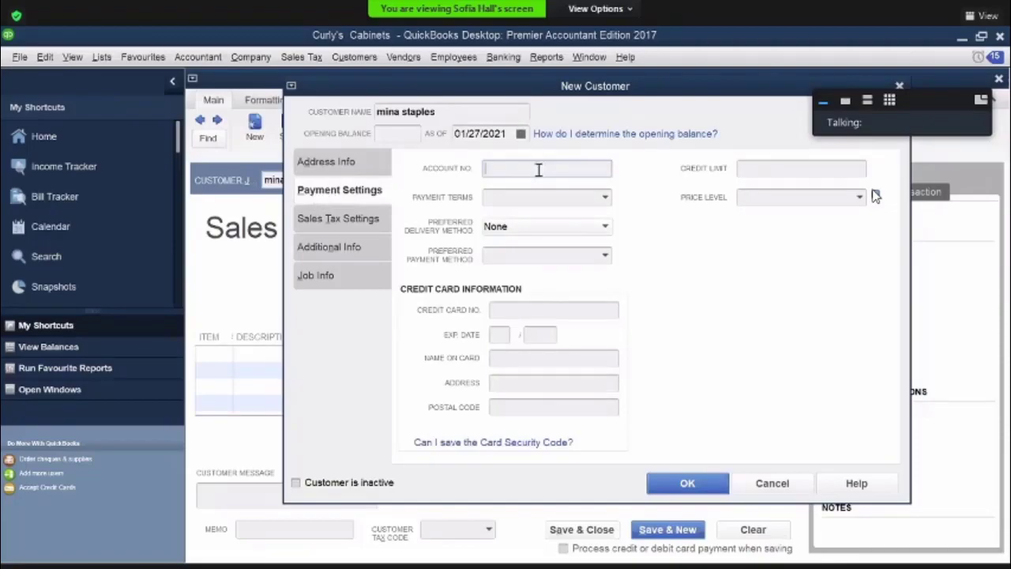
click(763, 167)
text(4000)
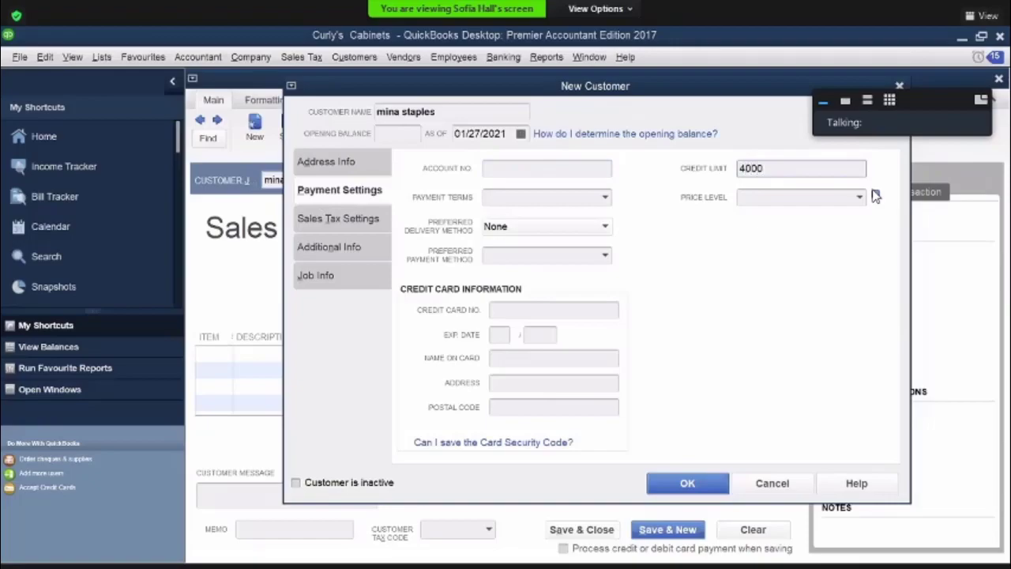
click(605, 197)
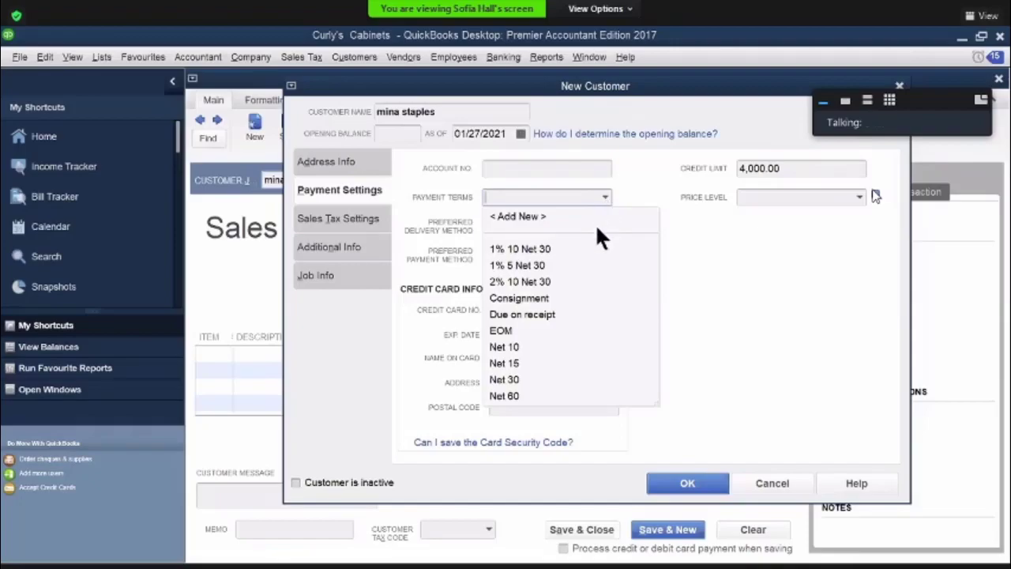
click(540, 268)
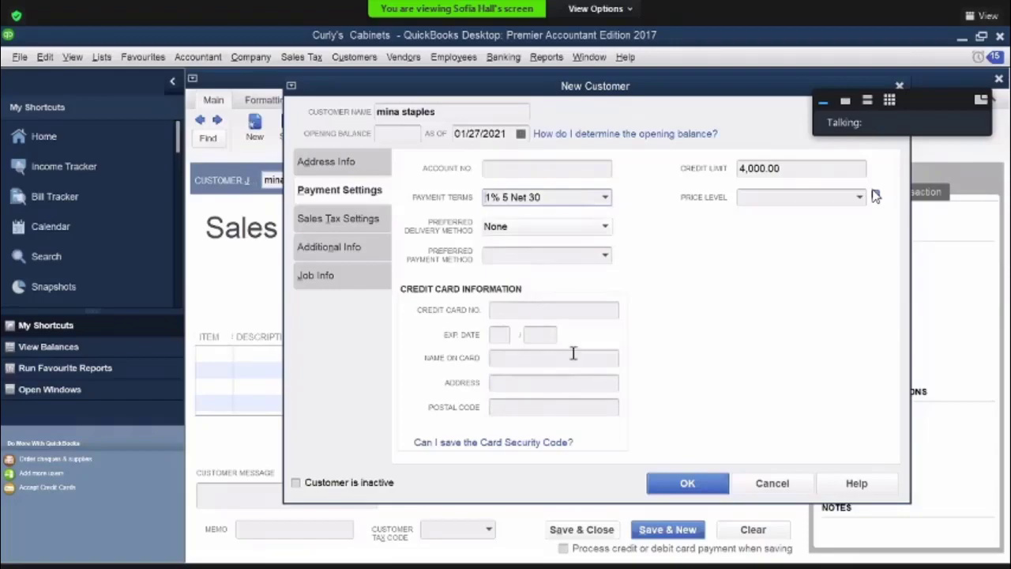
Set the new customer's preferred payment method to Visa and save the customer record
click(603, 257)
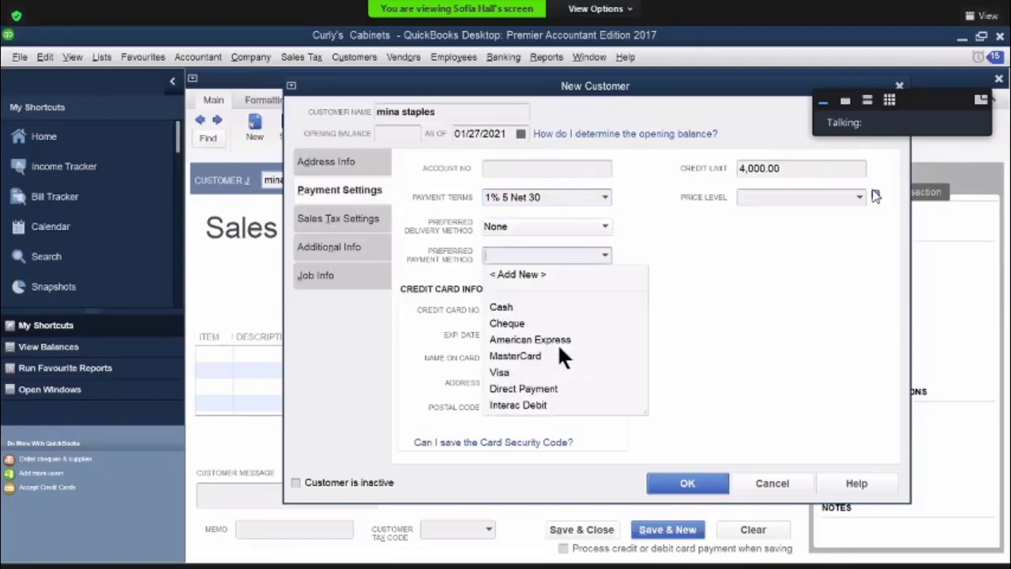
click(521, 371)
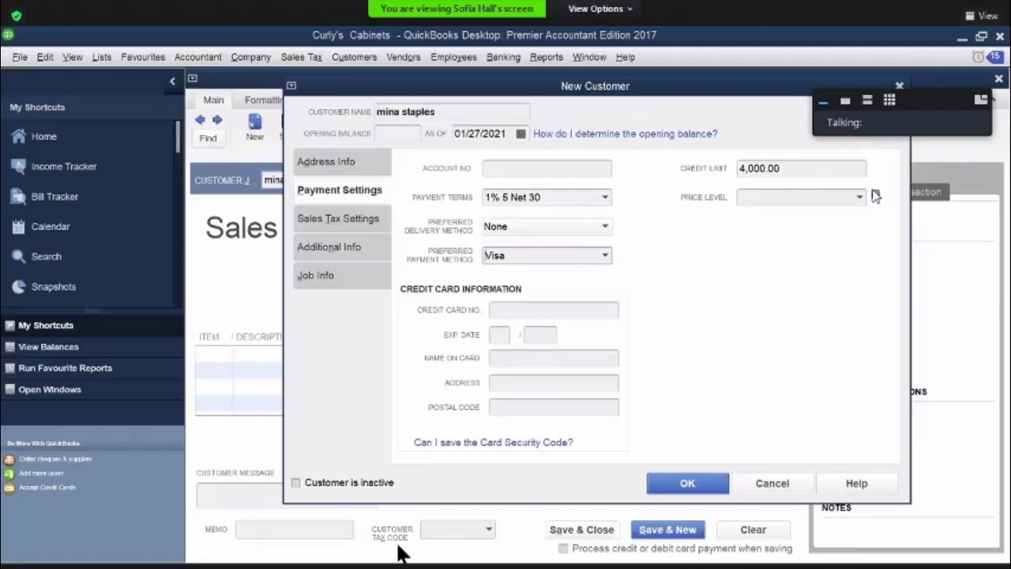
key(Return)
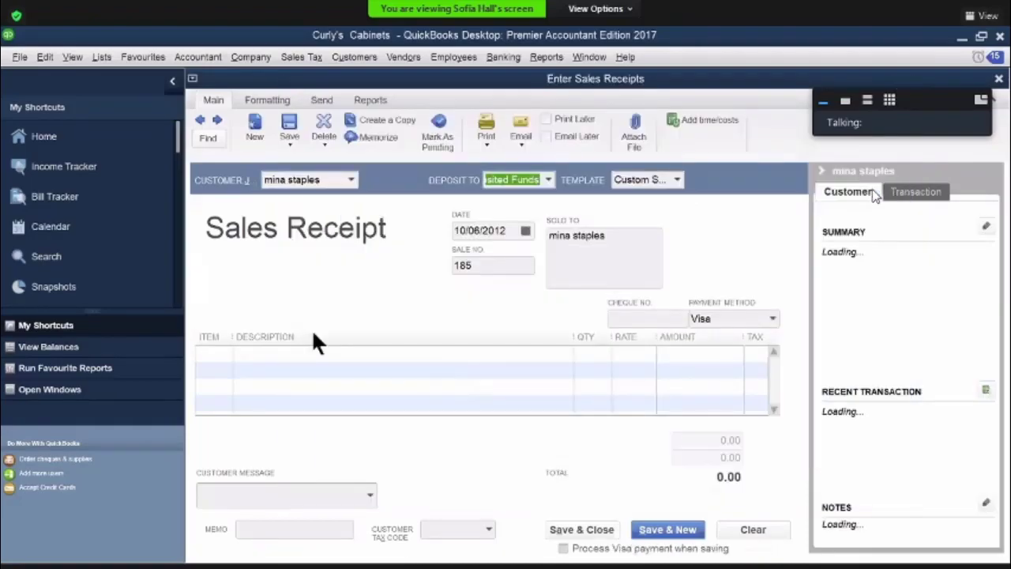
Add the Furniture item to the new customer's sales receipt and open its amount for entry
click(221, 354)
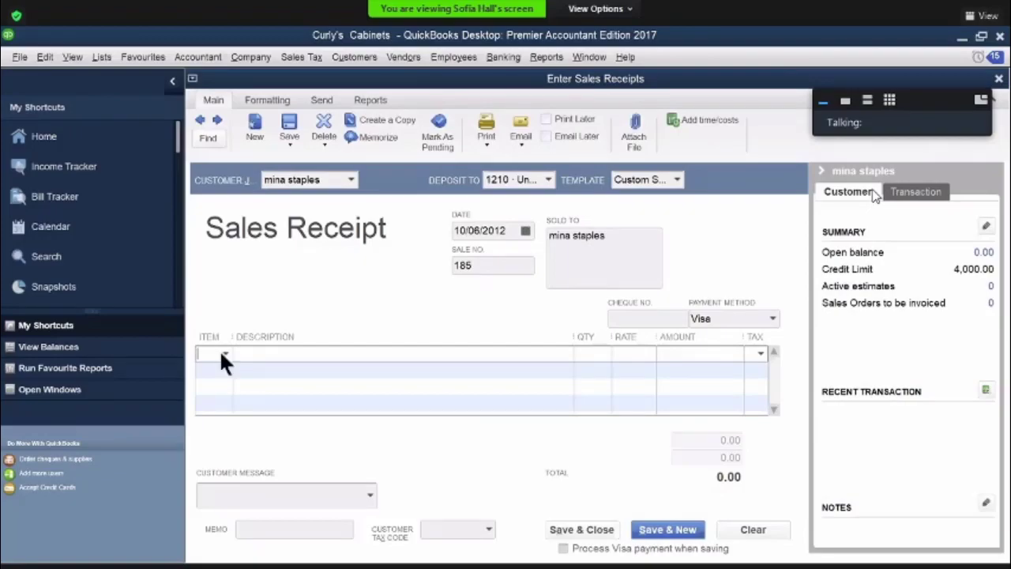
click(224, 355)
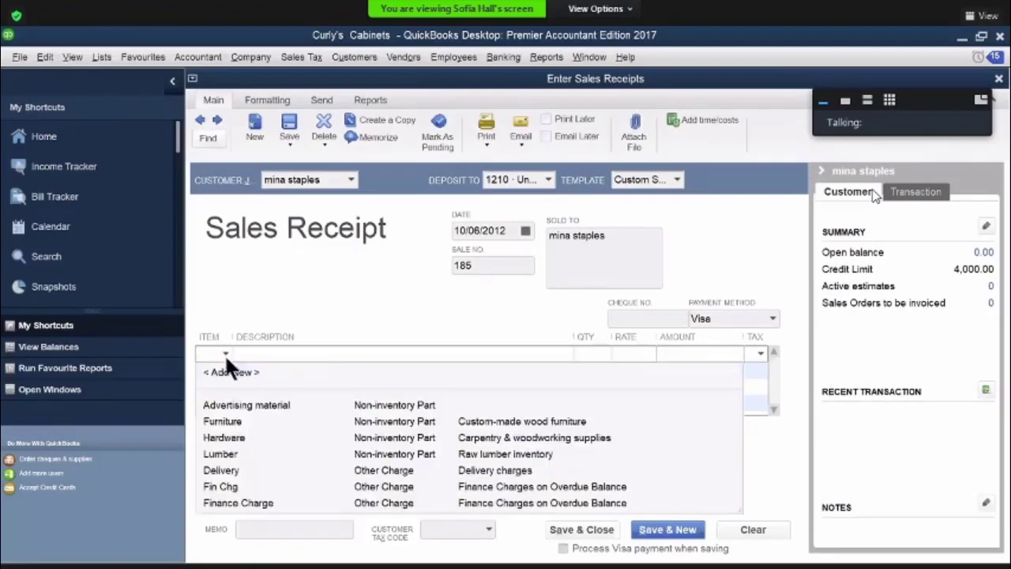
click(230, 418)
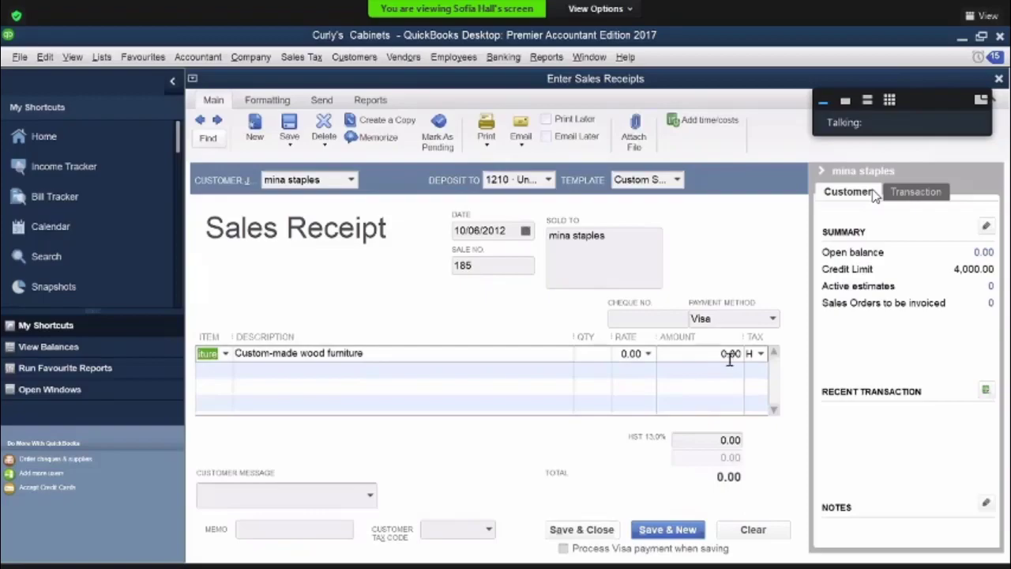
click(745, 353)
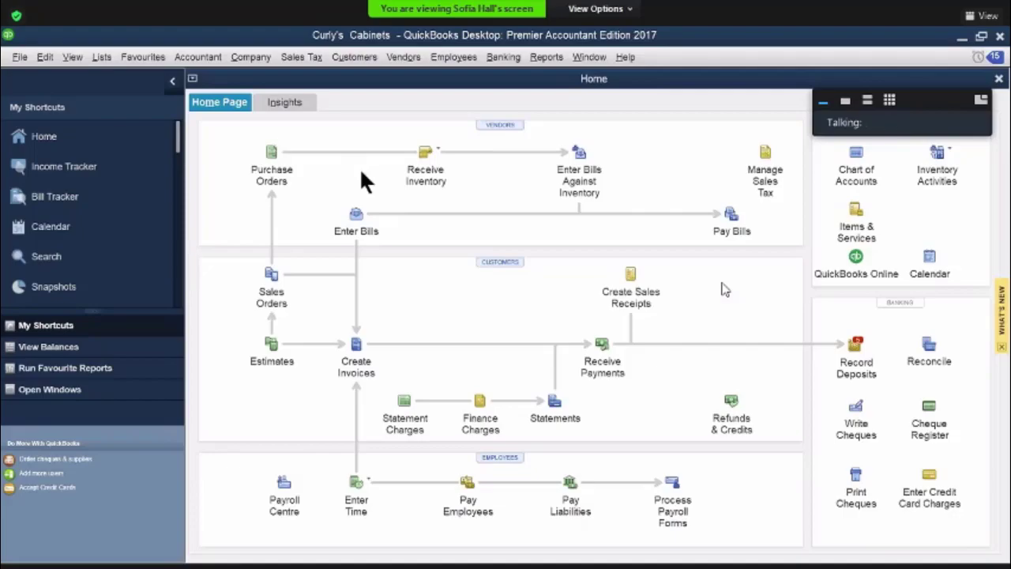
Start a new sales receipt for the Cash Sales customer
click(634, 278)
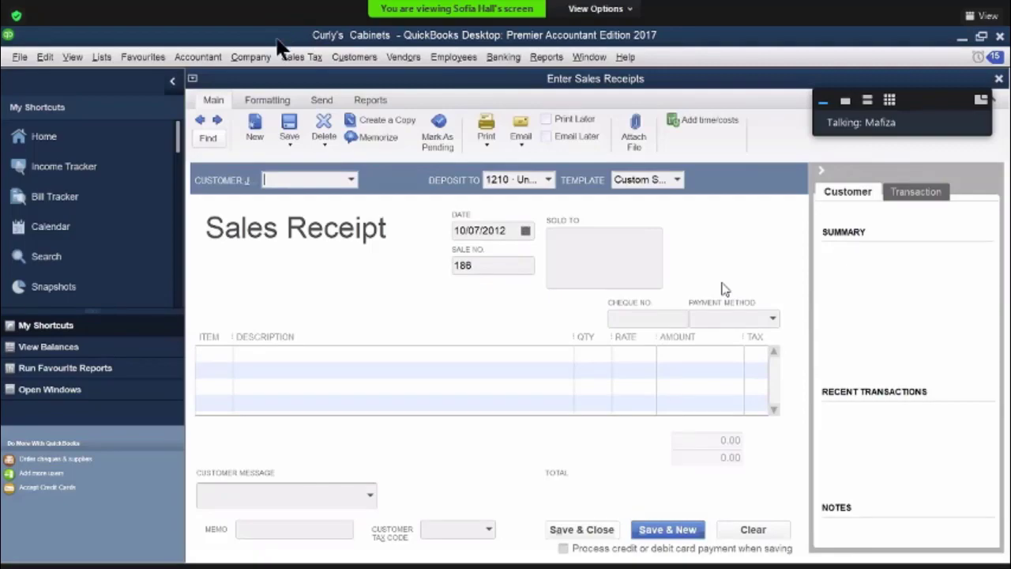
click(351, 180)
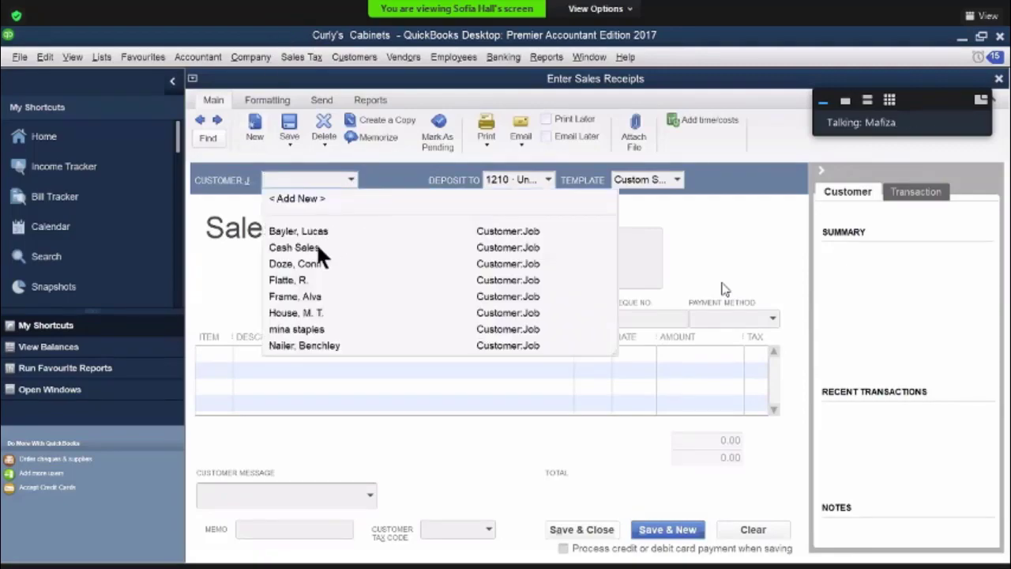
click(317, 247)
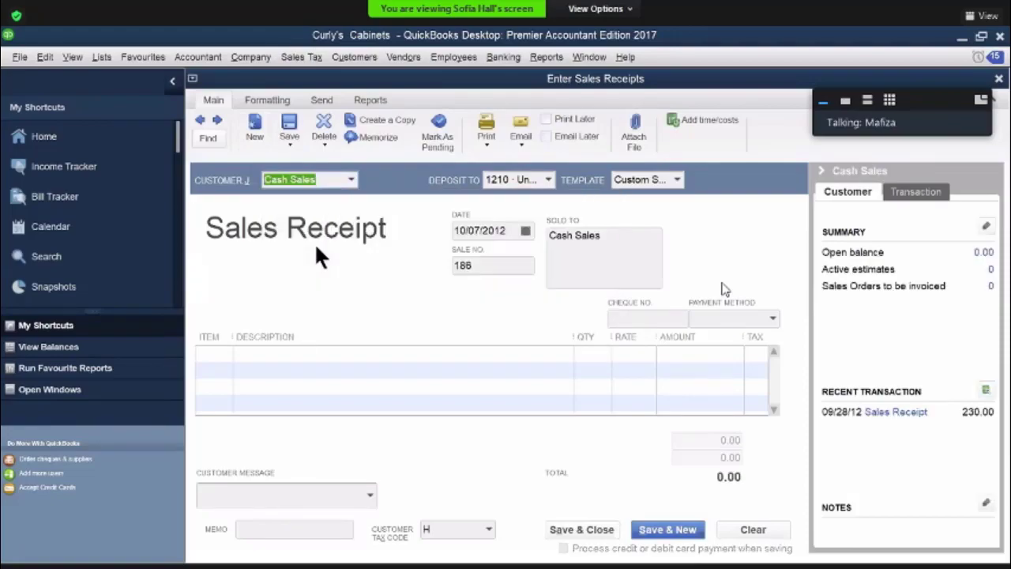
Add a Furniture line with an amount of 540 to the Cash Sales receipt
click(227, 354)
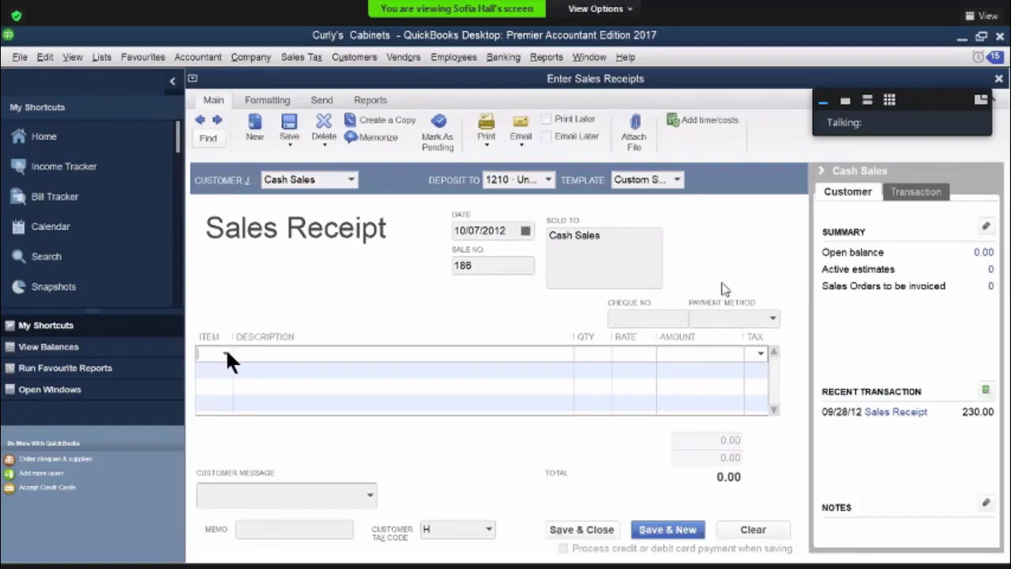
click(226, 354)
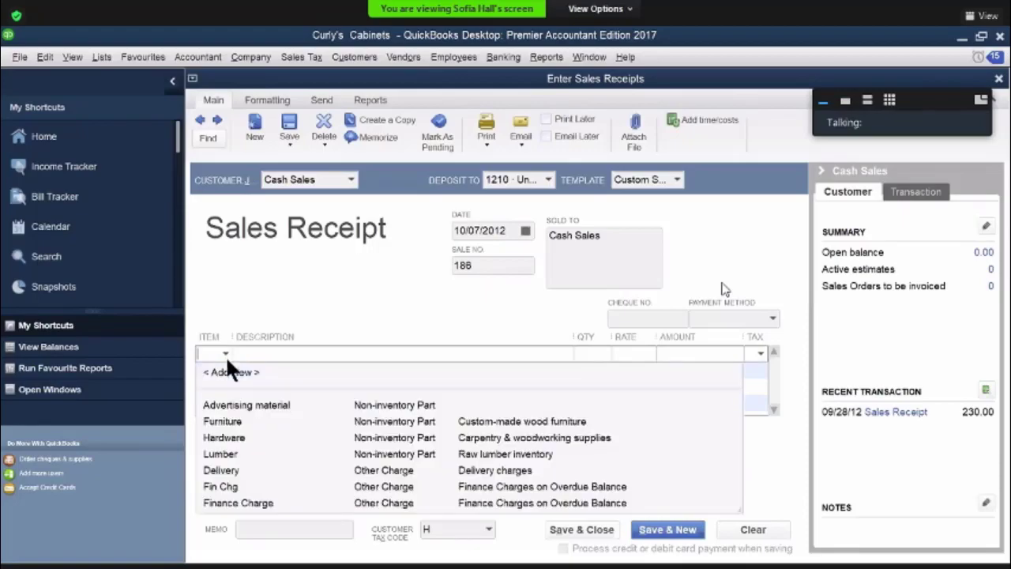
click(227, 421)
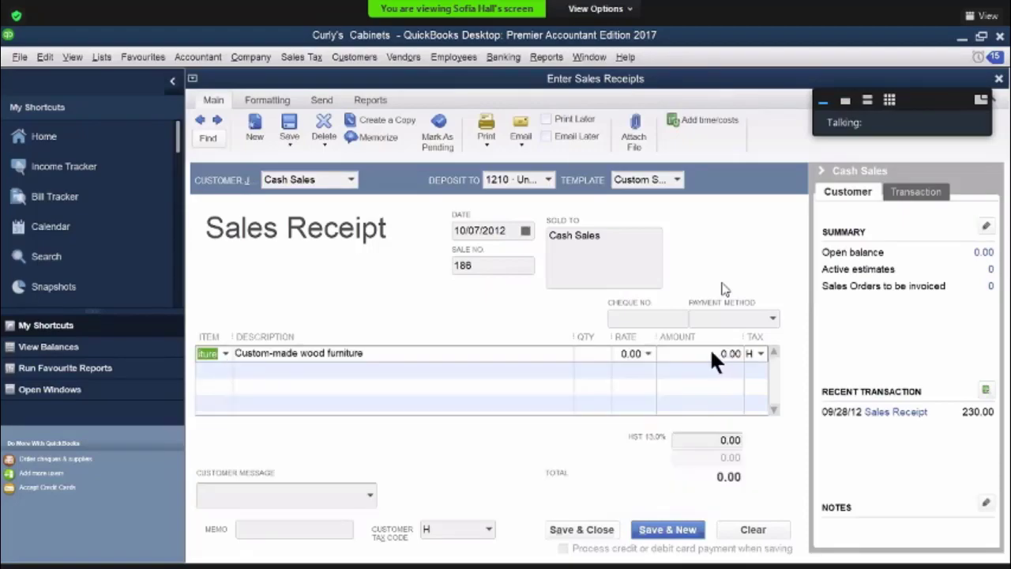
click(732, 354)
text(540.)
key(Tab)
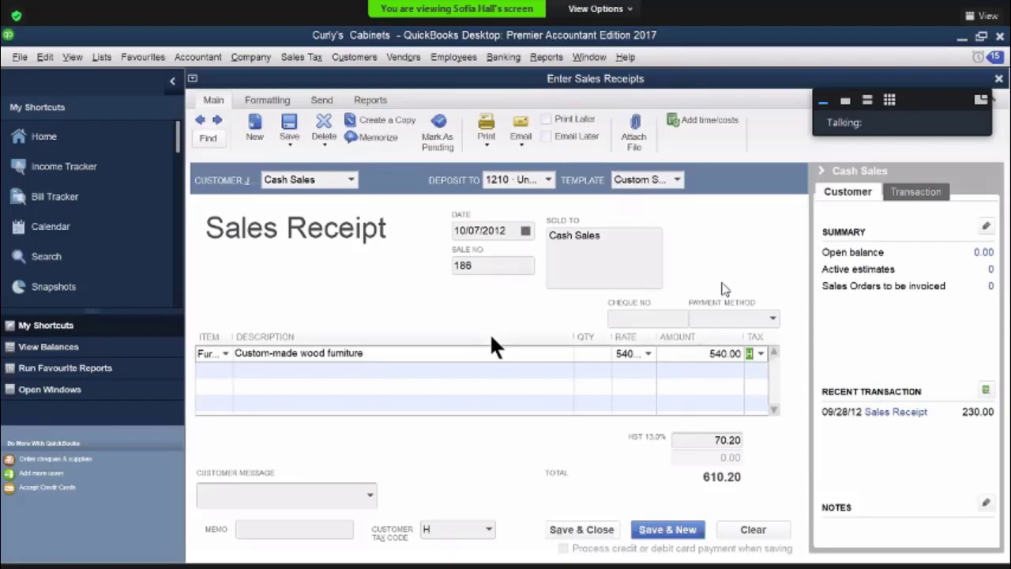
Set the Cash Sales receipt's payment method to Cash, and save and close the receipt
click(772, 319)
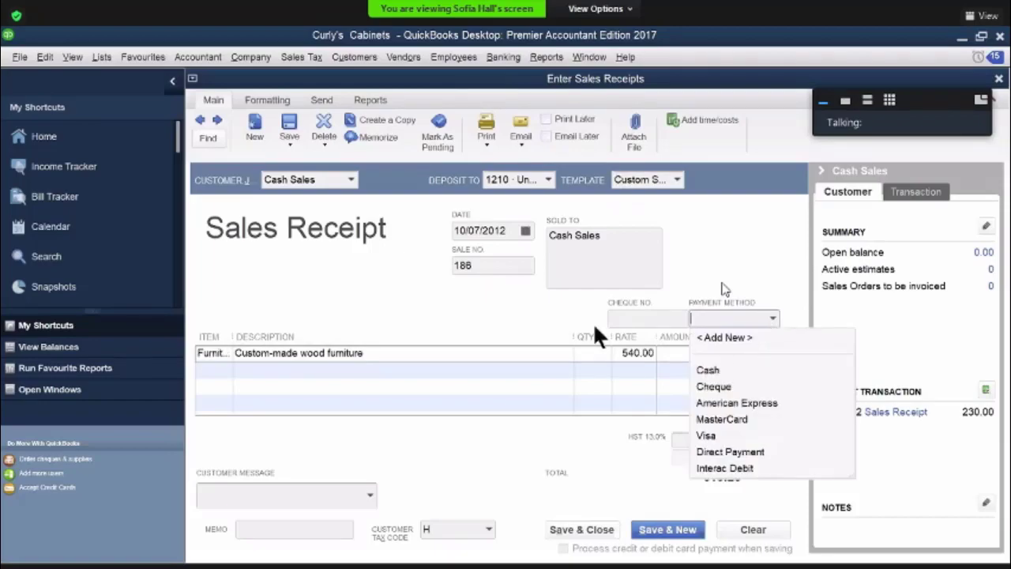
click(707, 369)
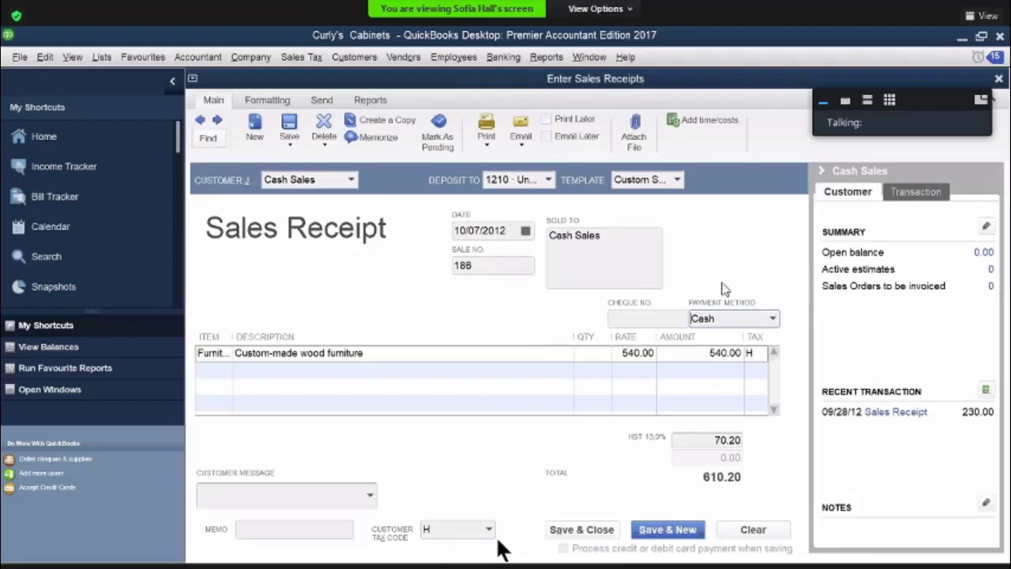
click(613, 535)
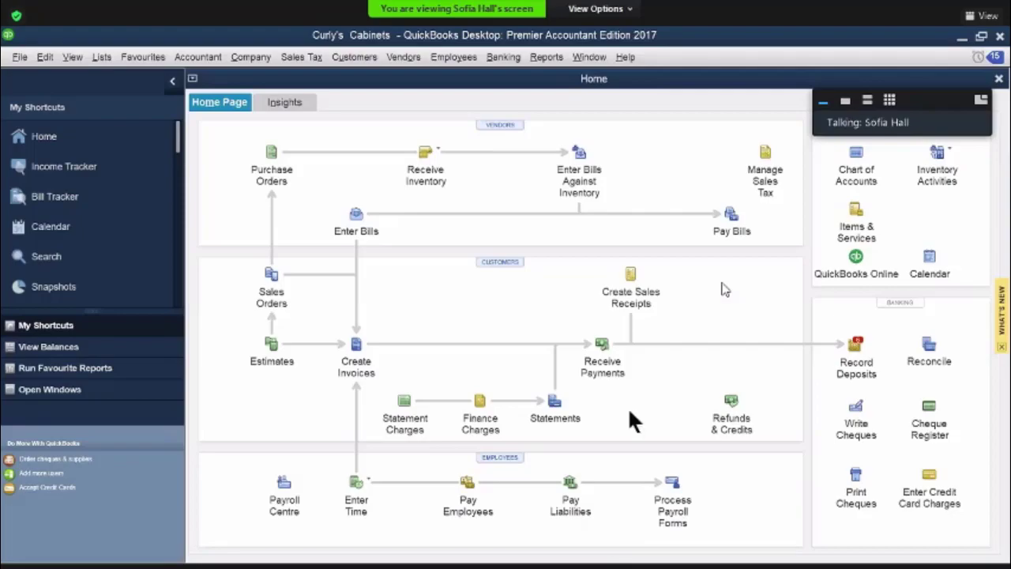
Record a deposit of all Cash and Cheque payments to Bank Chequing, save it and start another deposit
click(865, 347)
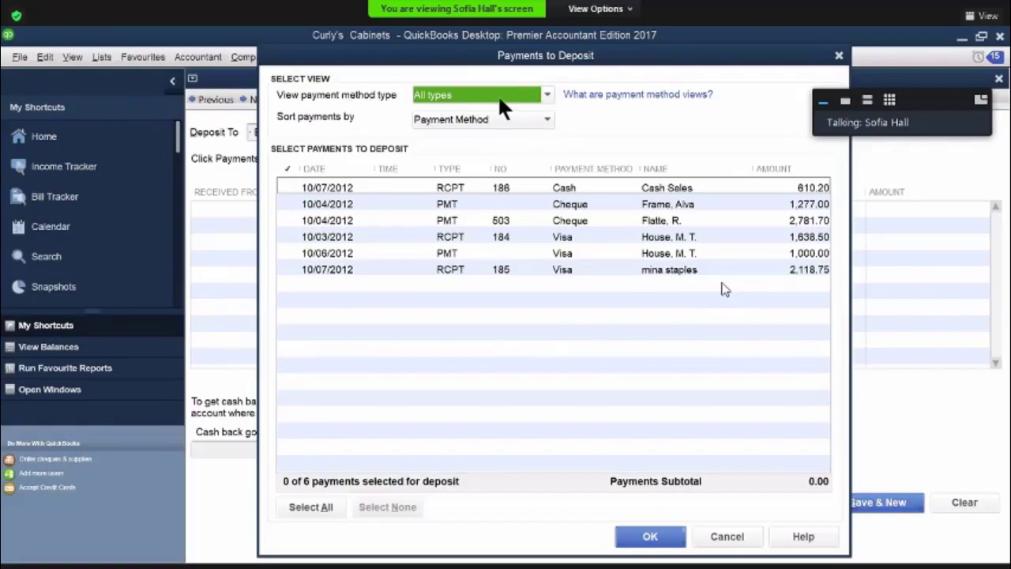
click(546, 94)
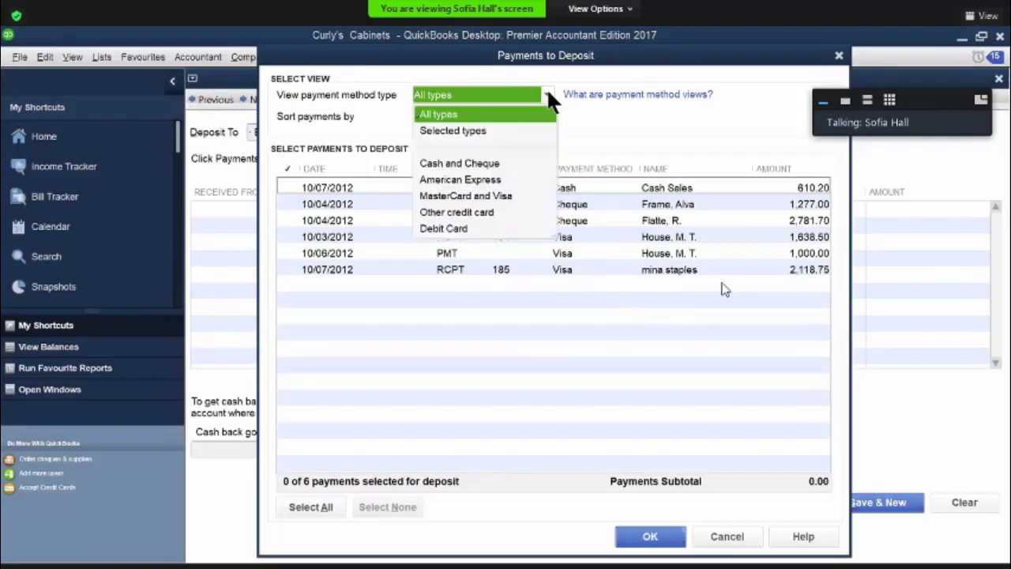
click(494, 163)
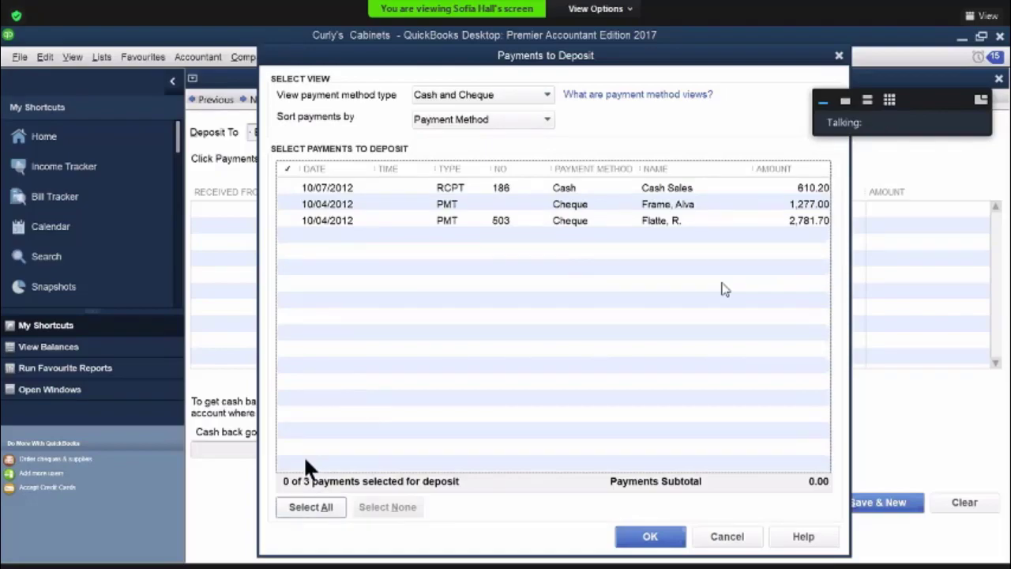
click(310, 507)
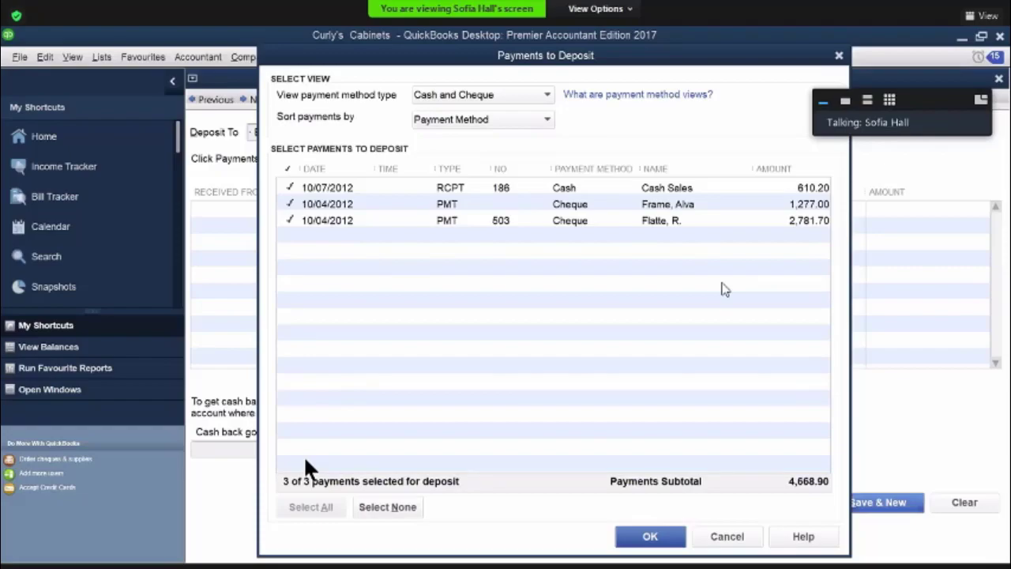
click(647, 536)
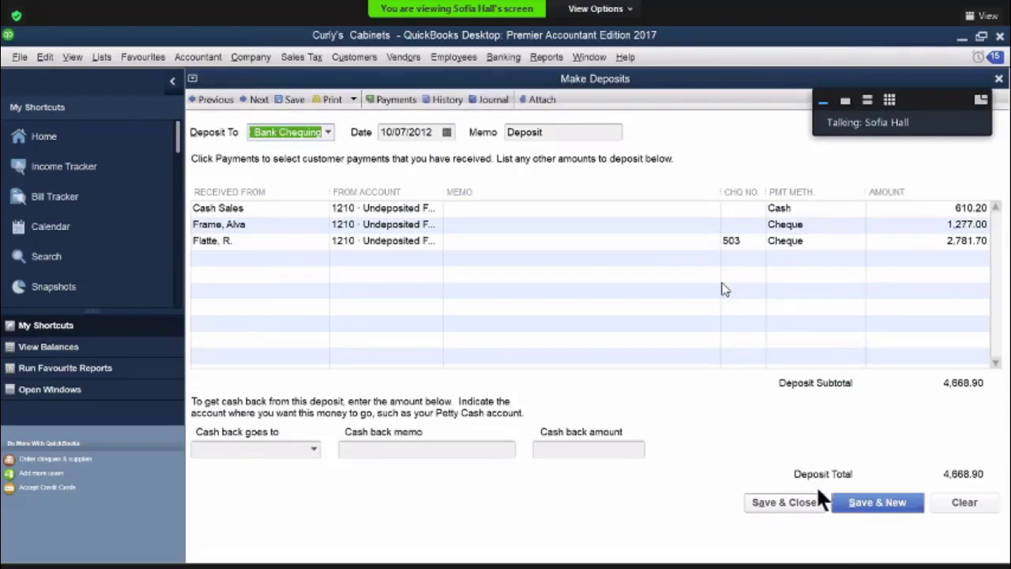
click(868, 503)
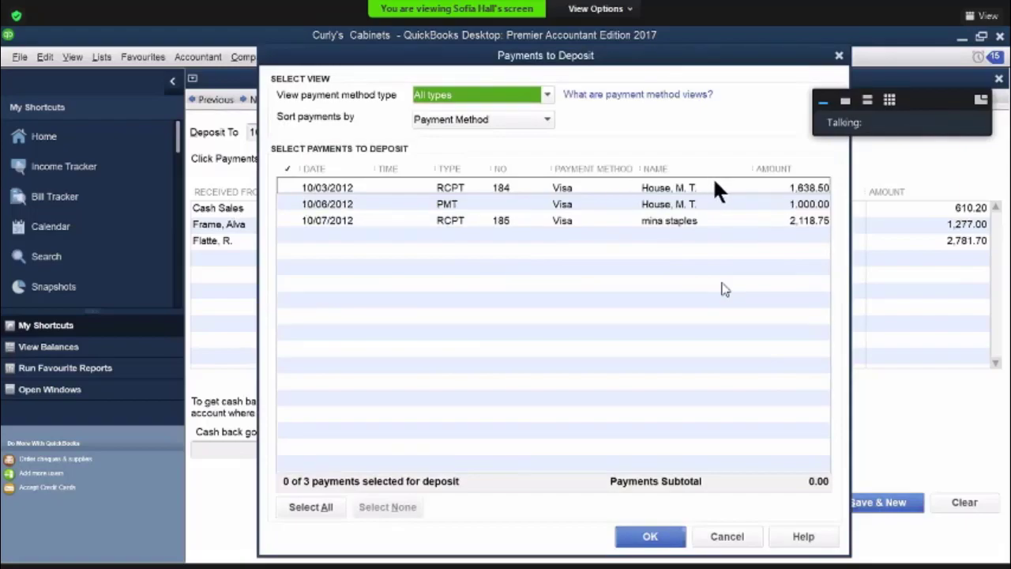
Deposit all remaining Visa payments to the 1060 Bank Visa account, and save and close the deposit
key(alt+a)
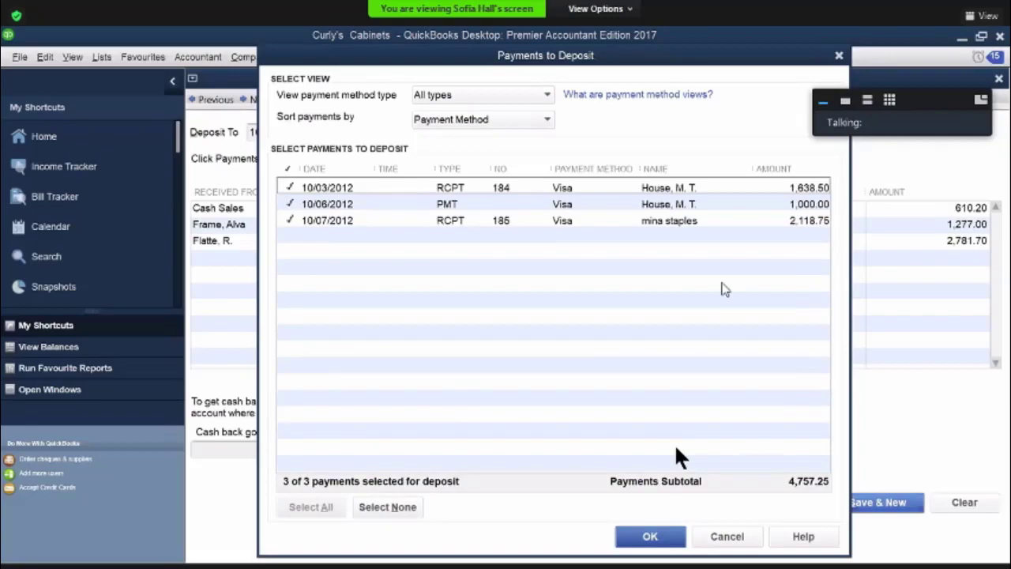
click(657, 537)
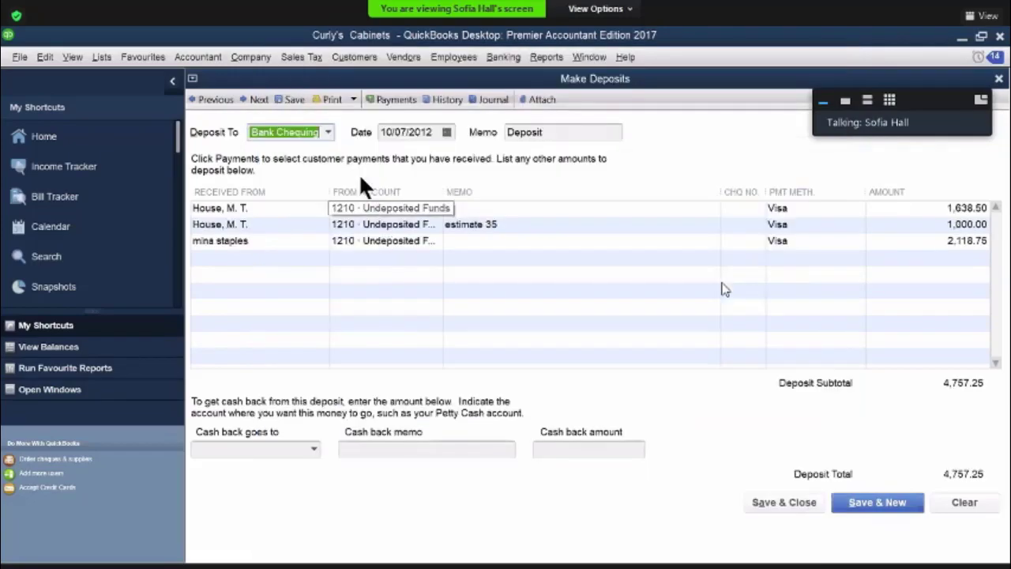
click(327, 131)
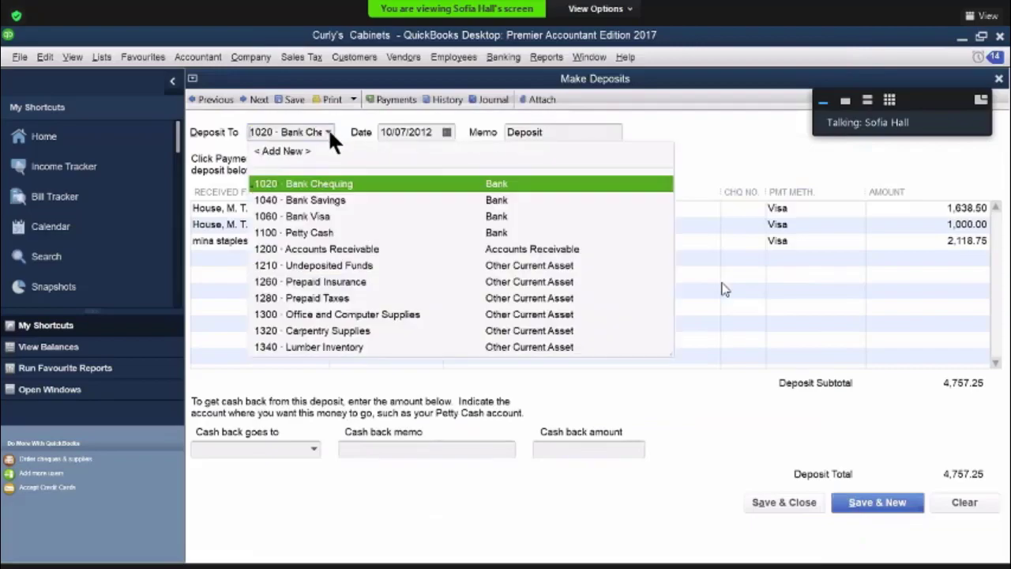
click(326, 215)
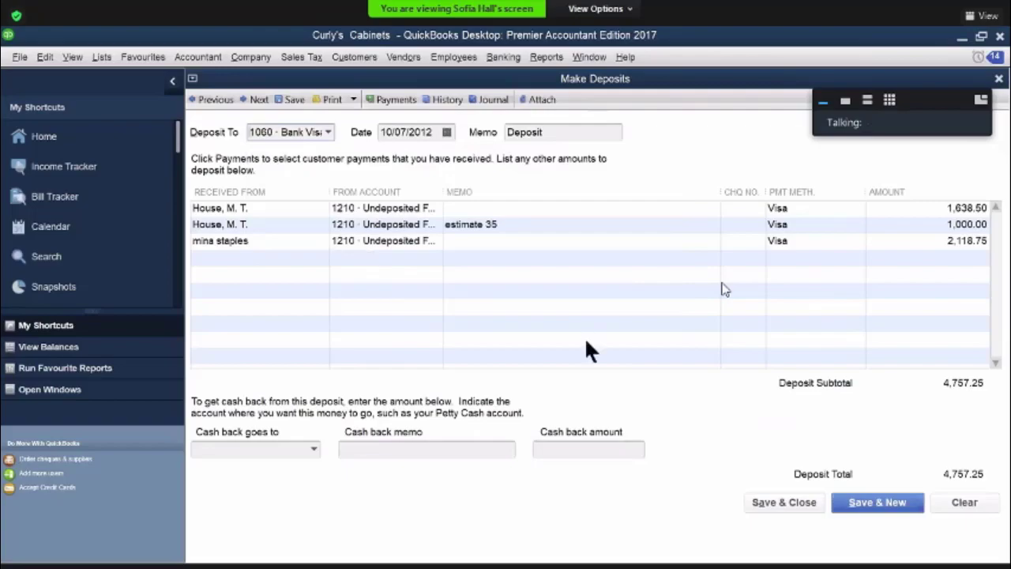
click(784, 502)
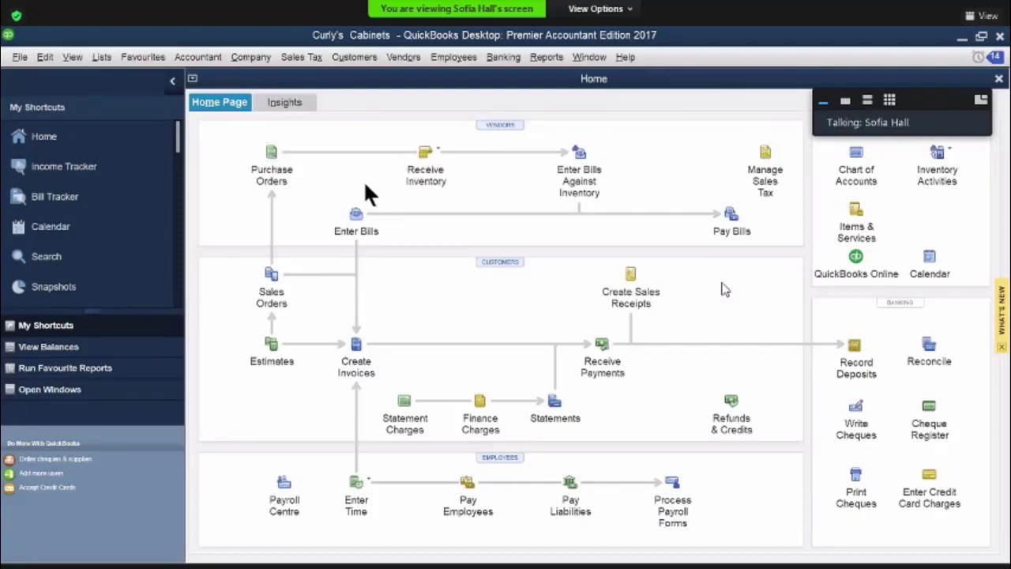
Start a purchase order for the vendor Paper Plus
click(272, 155)
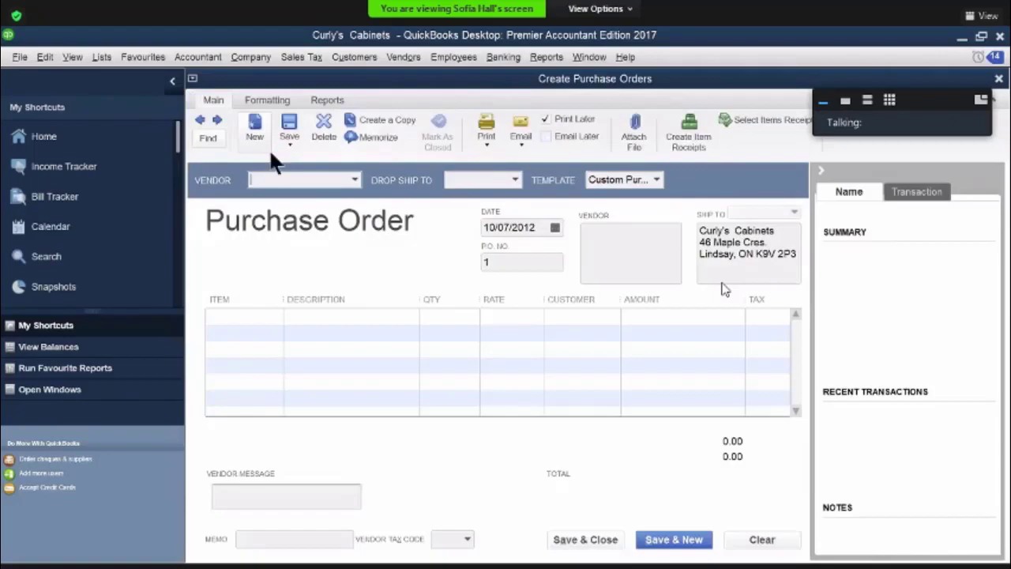
text(Paper Plus)
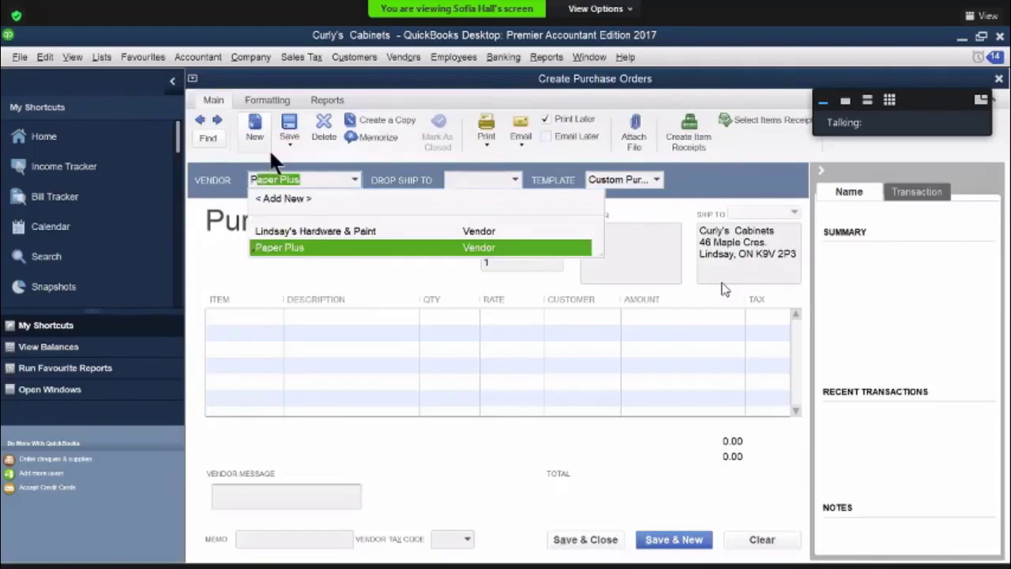
click(281, 247)
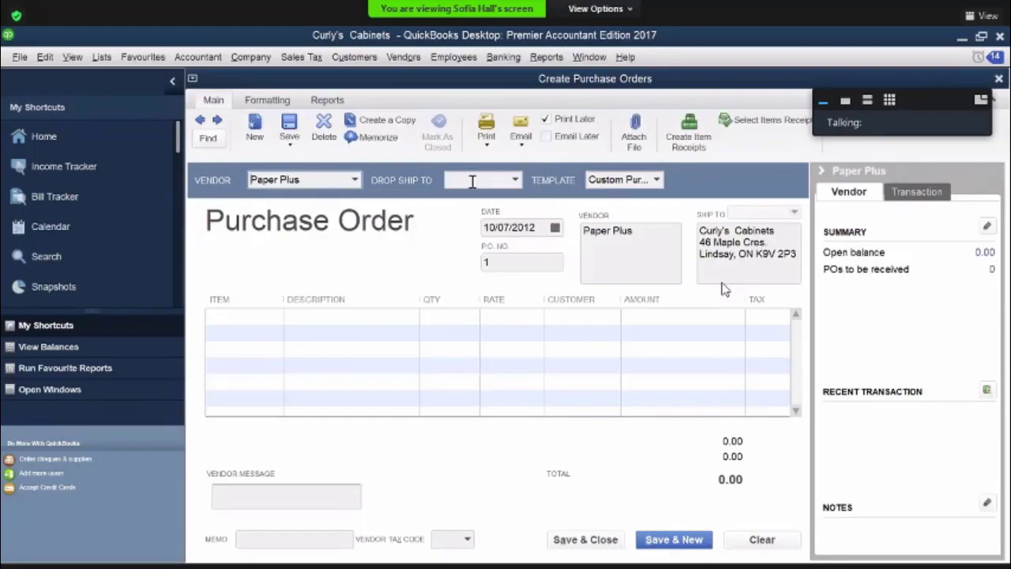
Add an Advertising material line to the purchase order with the description "business card" and an amount of 170
click(256, 317)
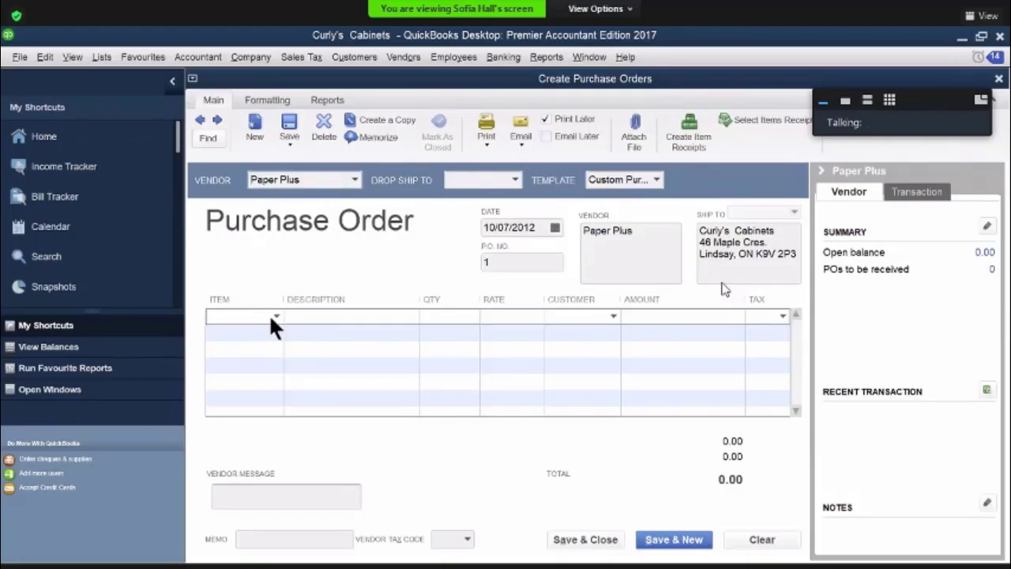
click(274, 315)
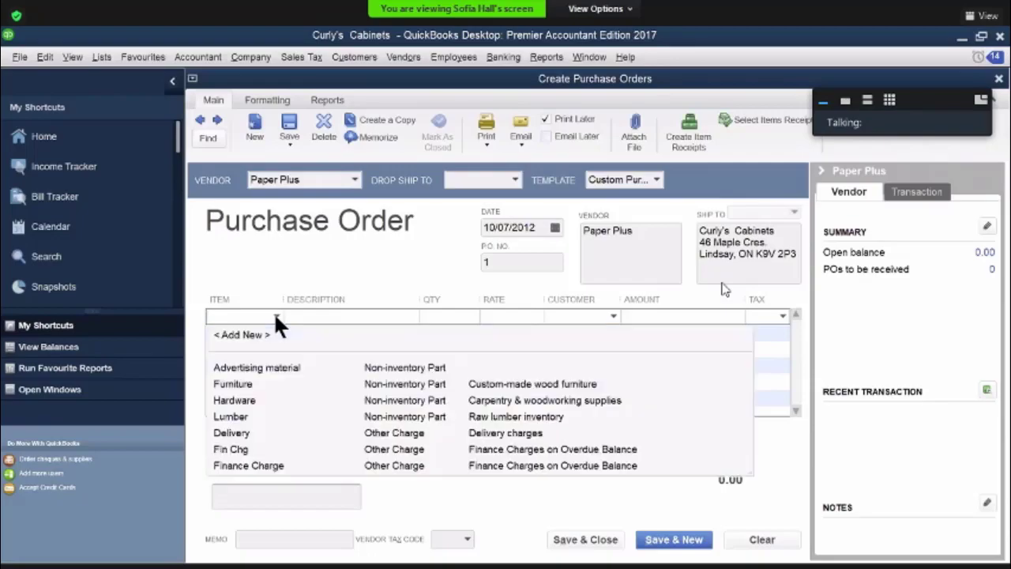
click(282, 365)
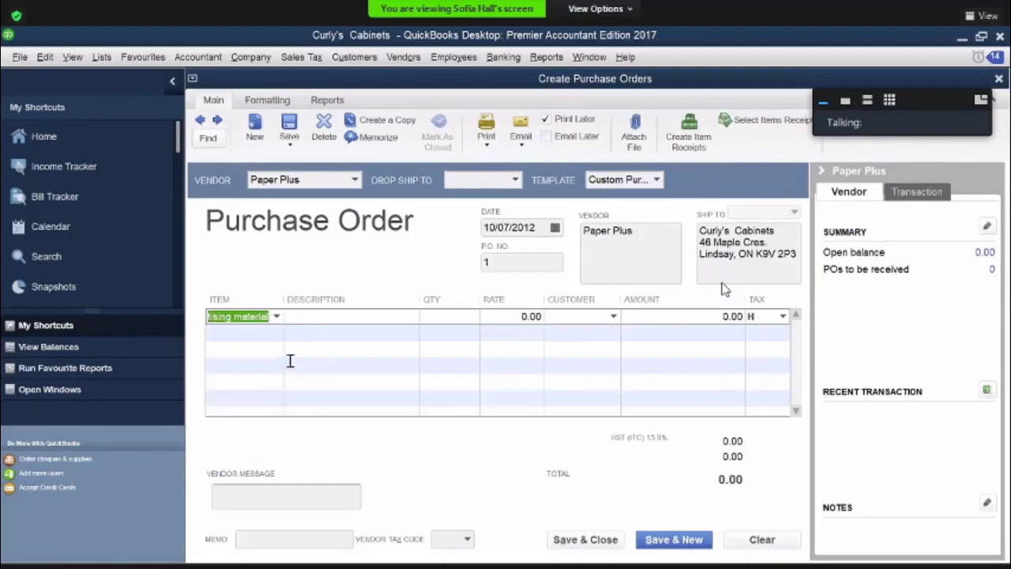
click(333, 319)
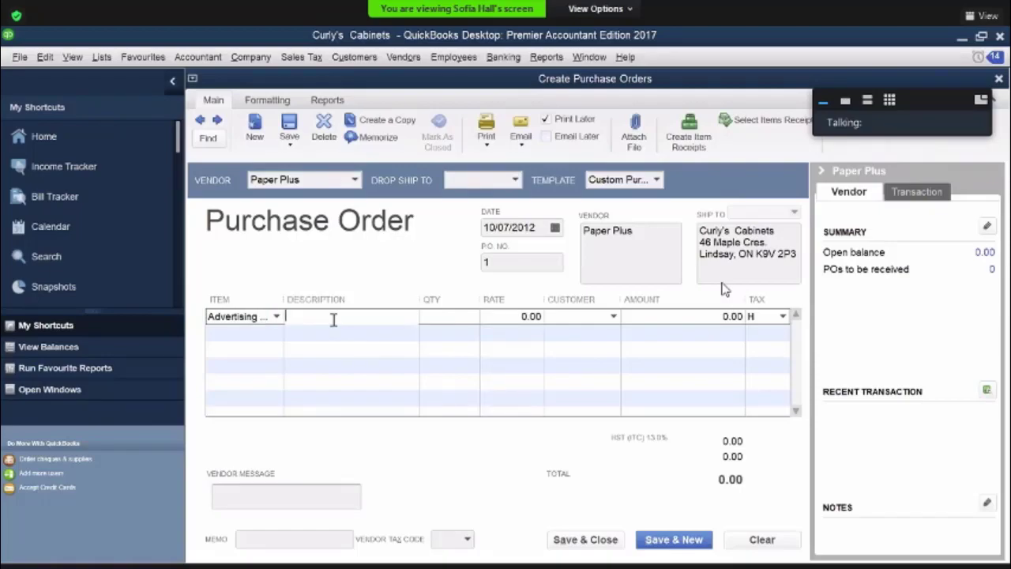
text(business card)
click(699, 319)
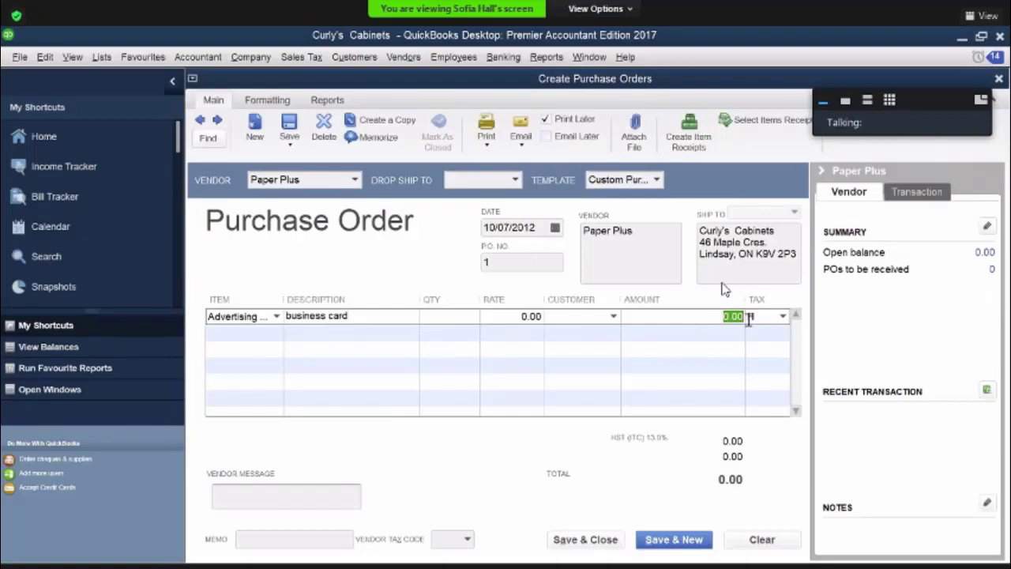
text(170)
click(749, 316)
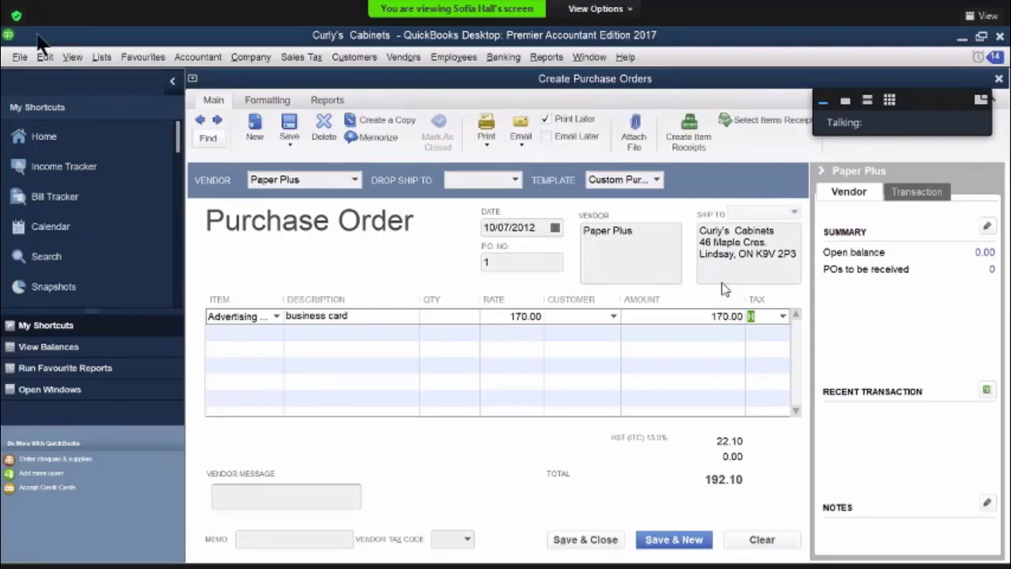
Date the purchase order 10/09/2012, enter its P.O. number, and save and close it
click(553, 226)
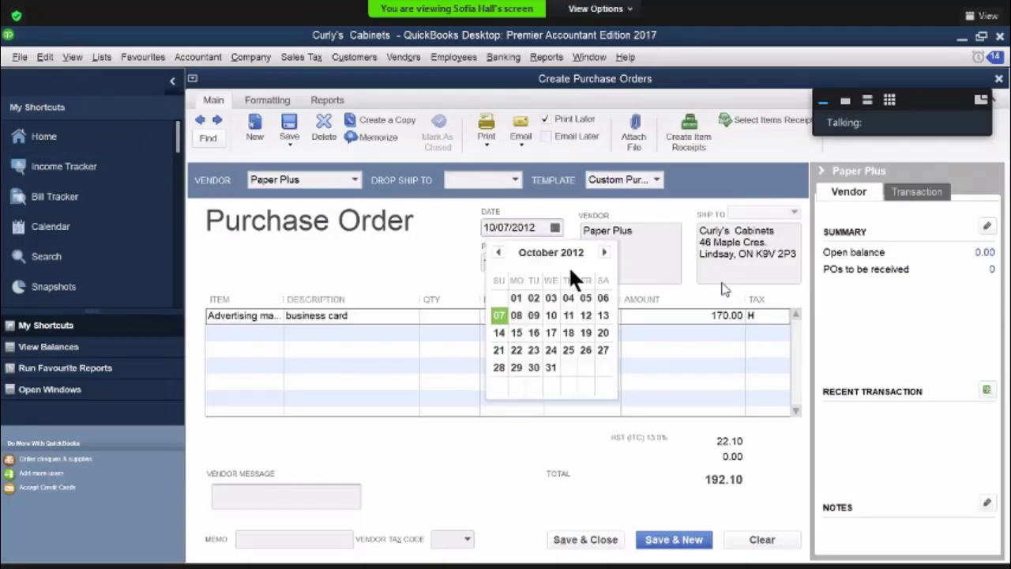
click(534, 314)
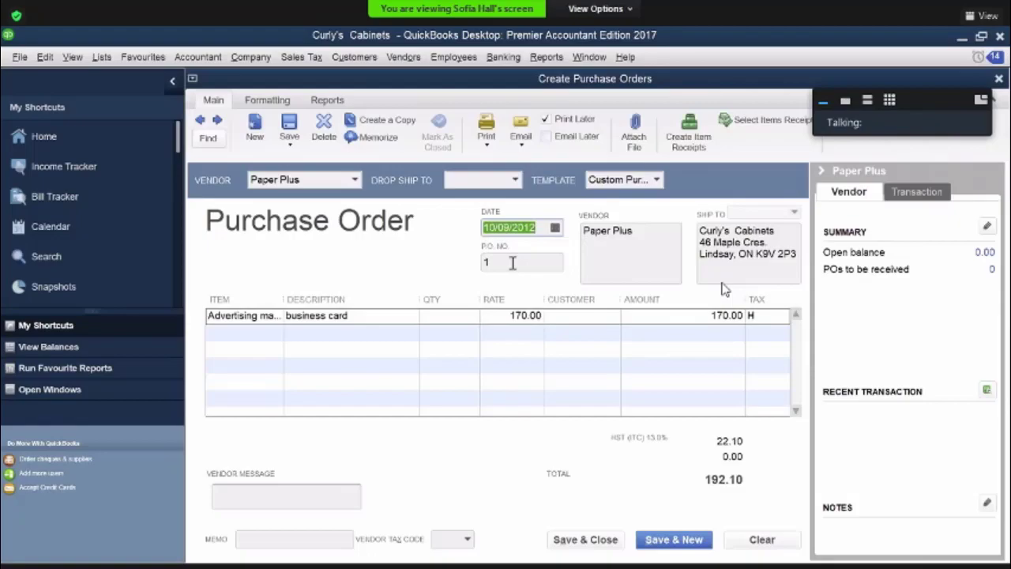
key(Tab)
text(18)
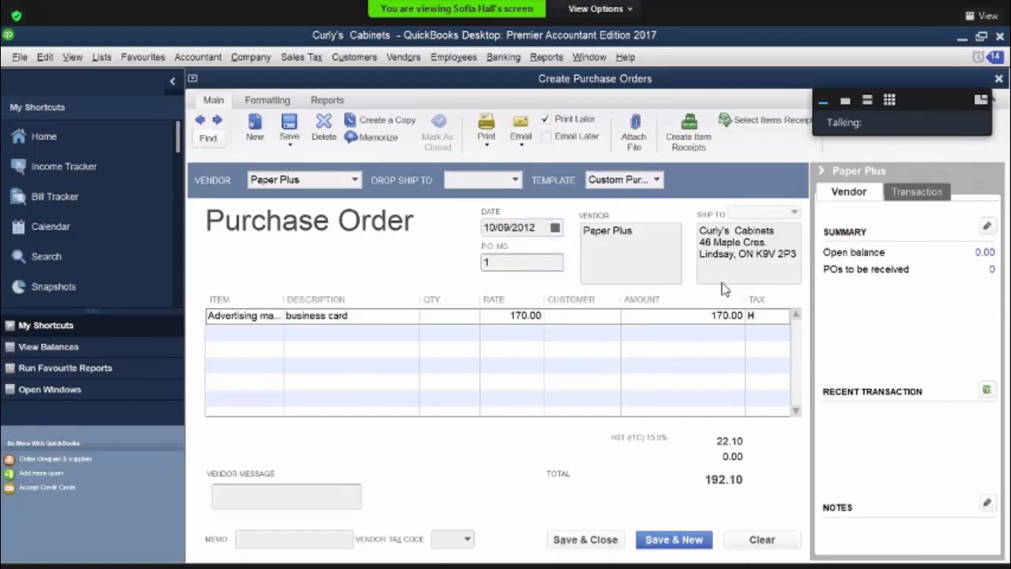
click(387, 340)
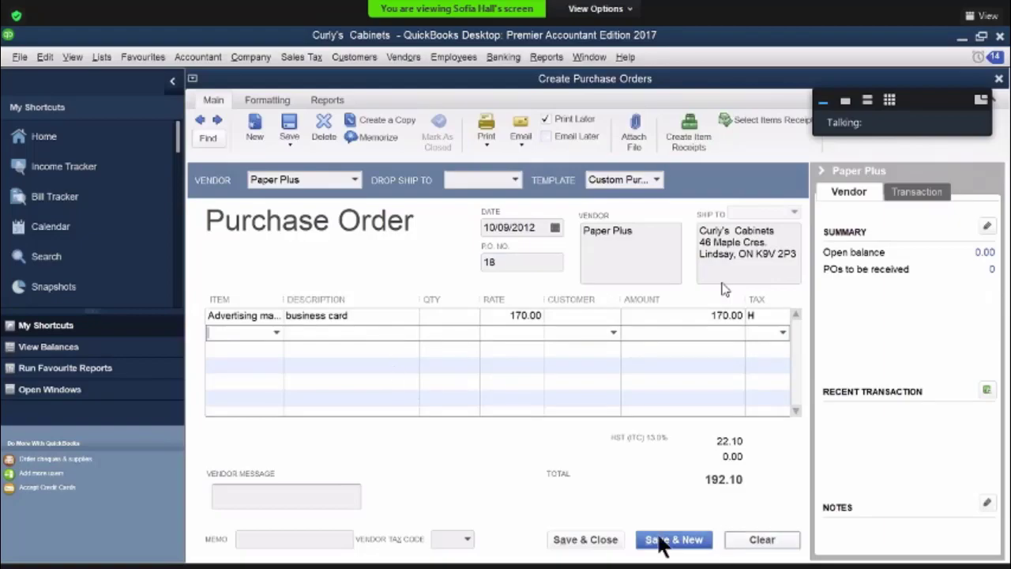
click(598, 542)
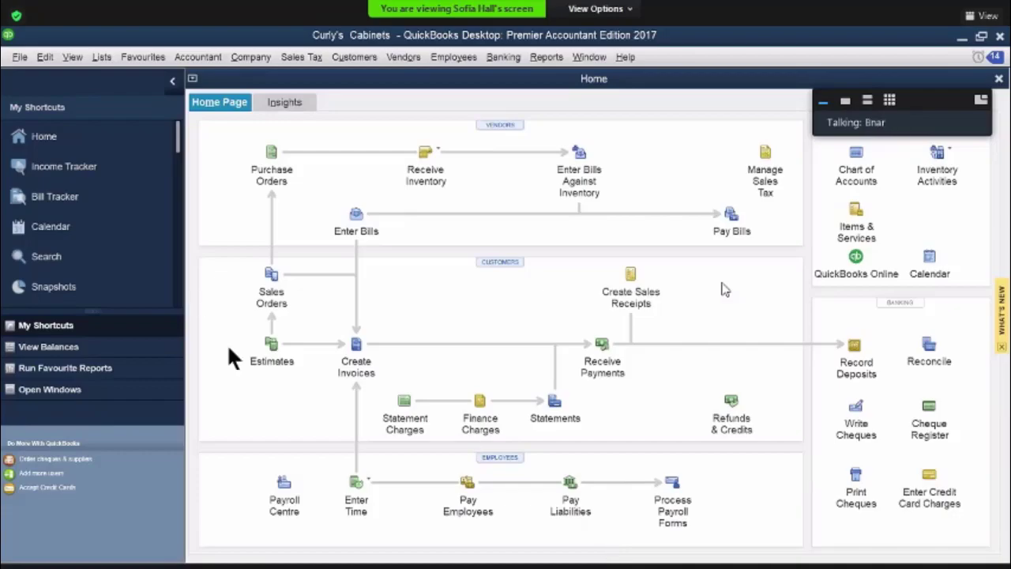
Start a new estimate and fill in the customer's name from the existing customers
click(270, 343)
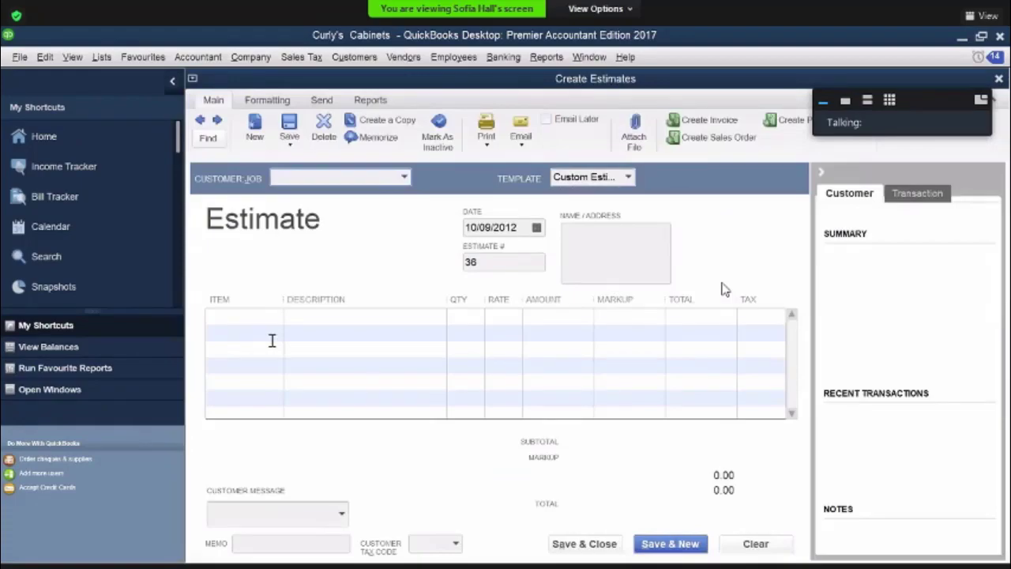
text(mina staples)
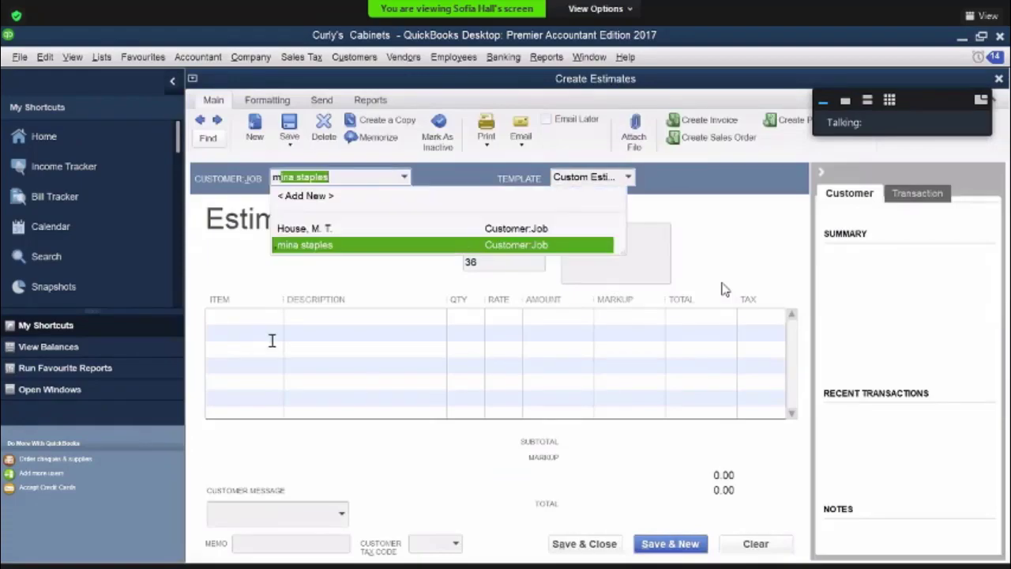
click(299, 244)
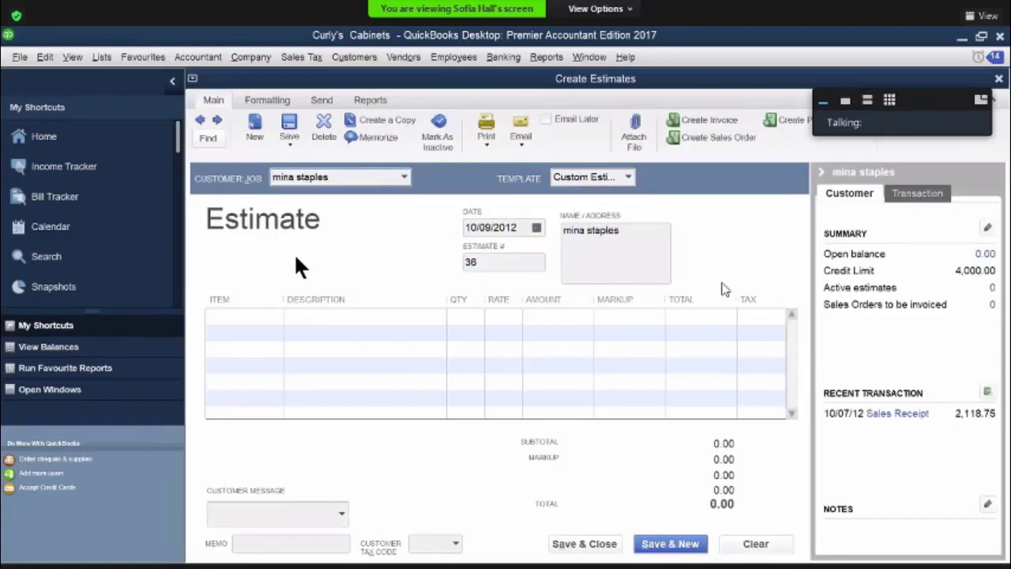
Add a Furniture line with a total of 2600 to the estimate and date it 10/10/2012
click(254, 315)
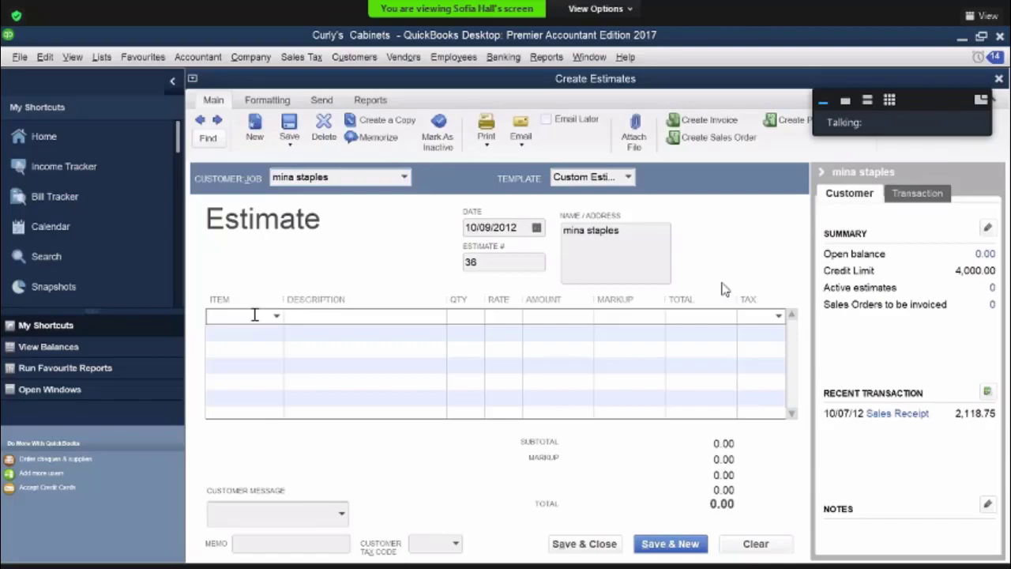
click(276, 315)
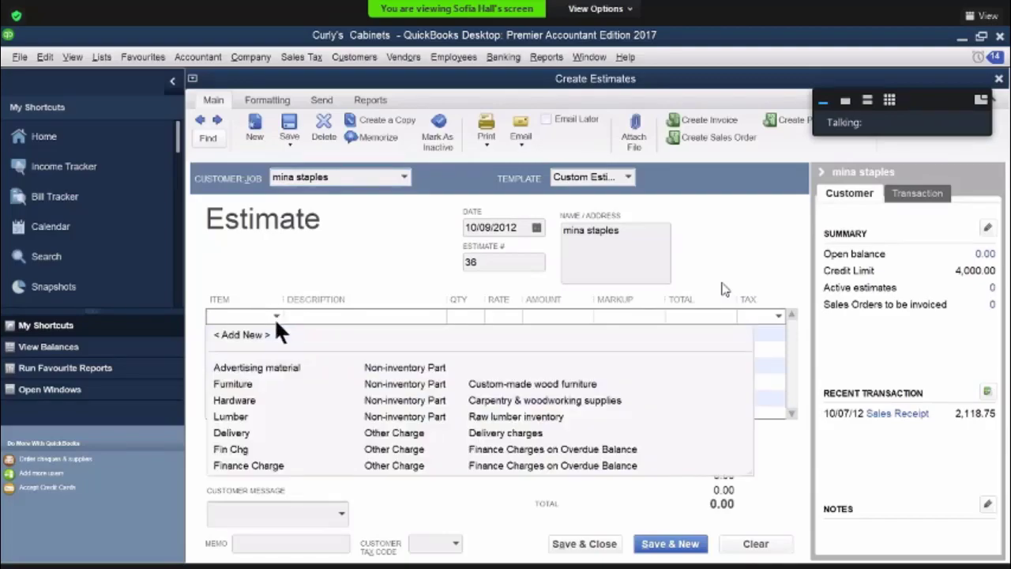
click(241, 384)
click(651, 315)
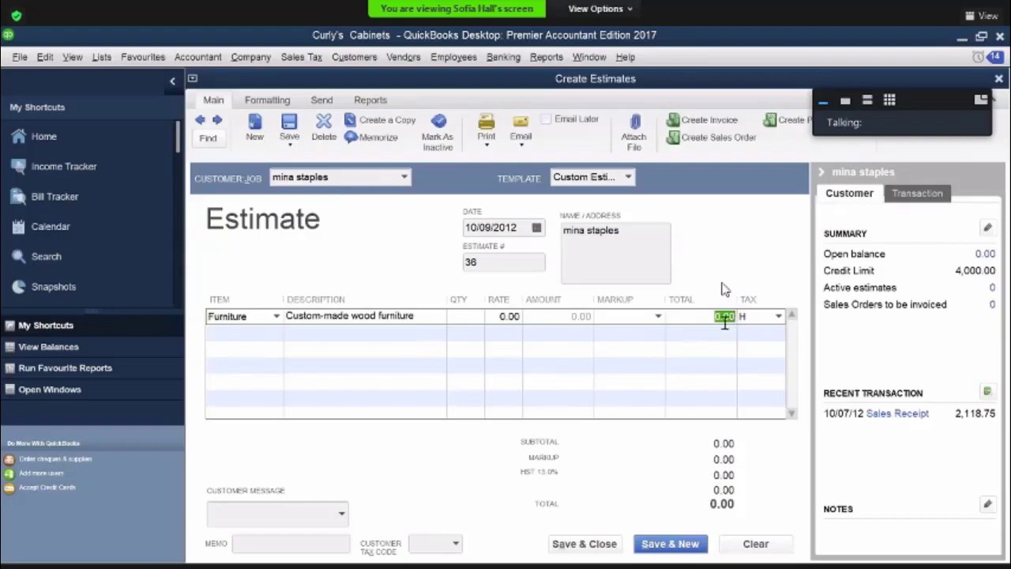
text(2600)
click(677, 342)
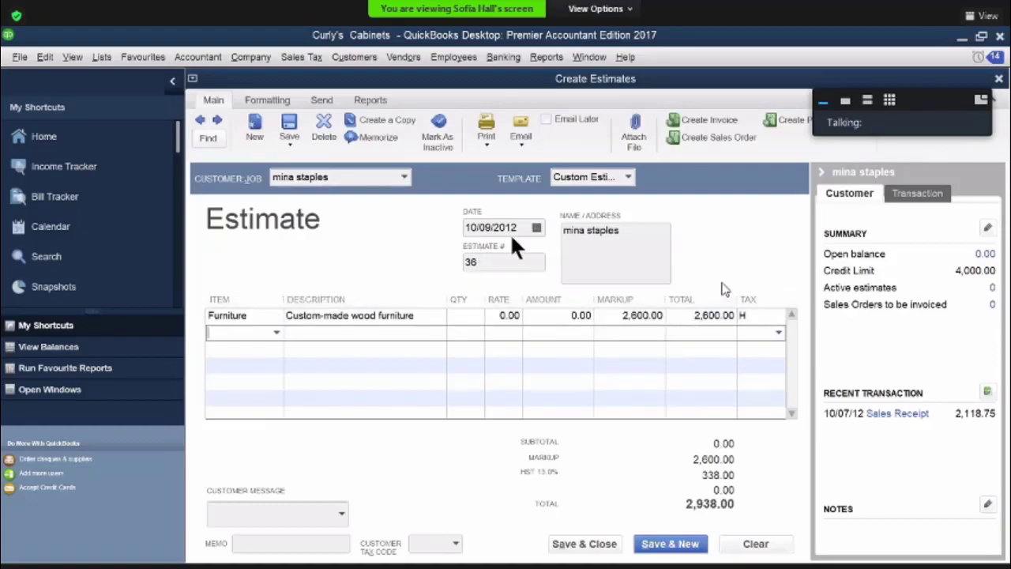
click(537, 226)
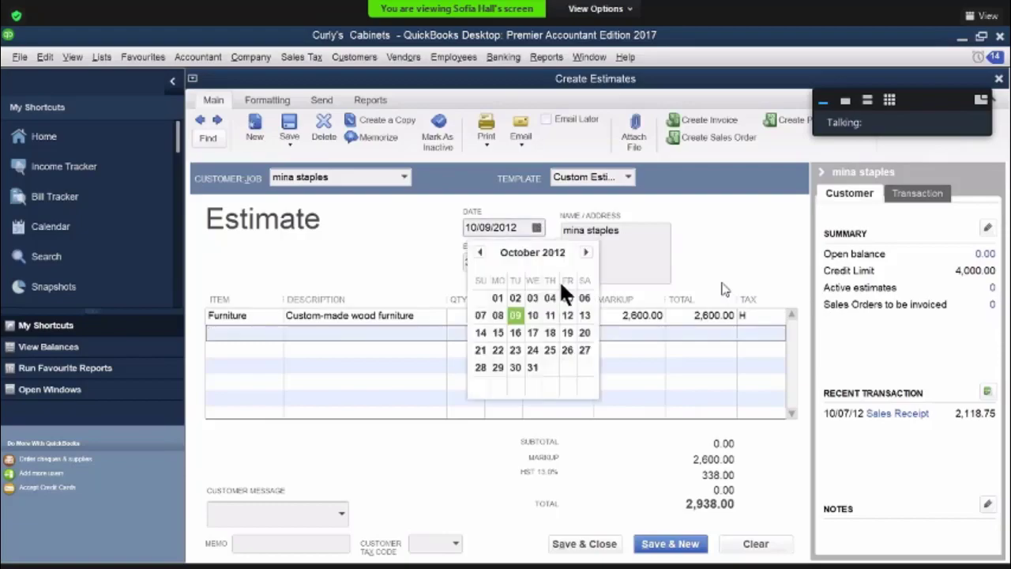
click(534, 314)
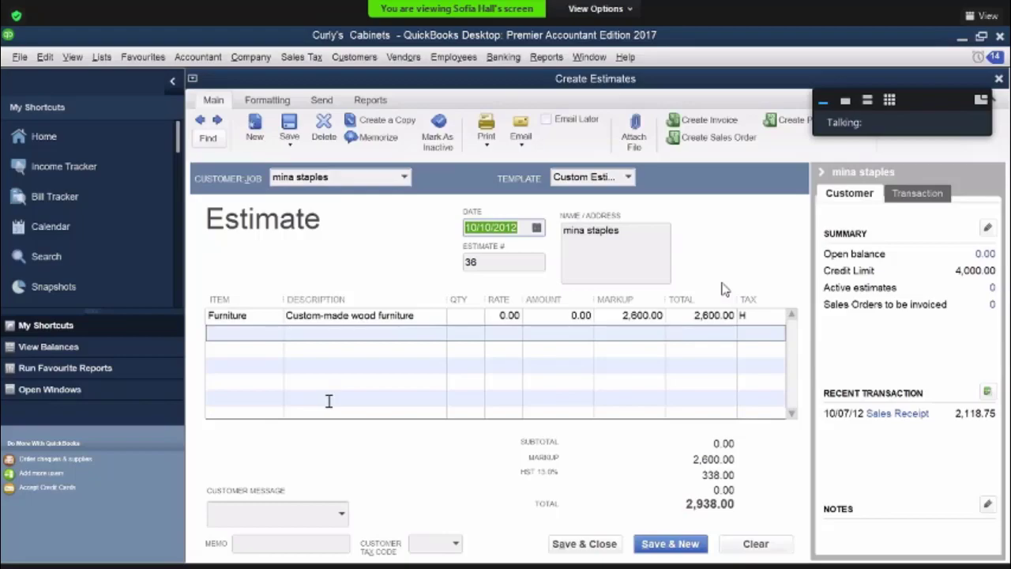
Add a Delivery charge line below the furniture on the estimate, and save and close it
click(267, 336)
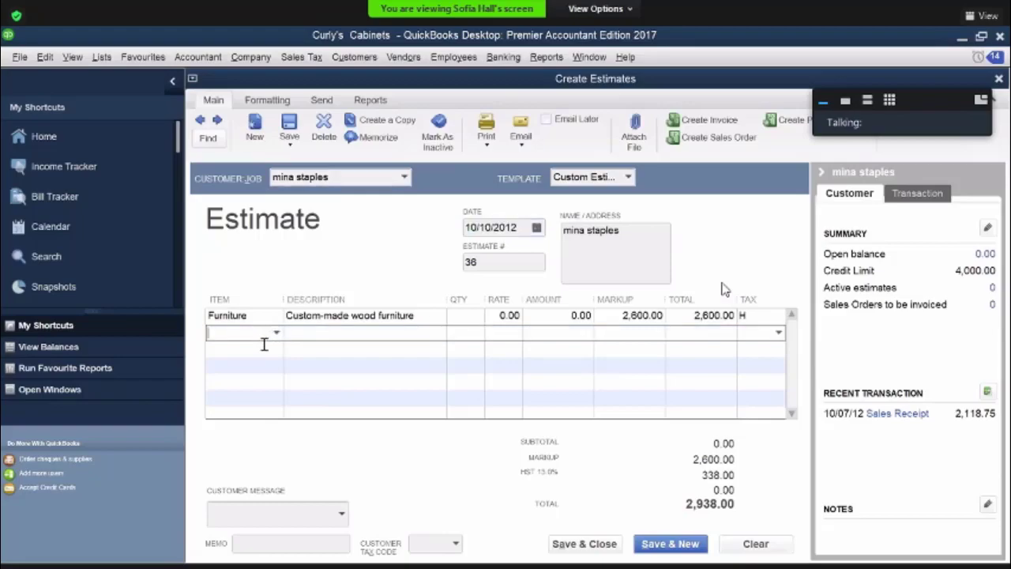
text(d)
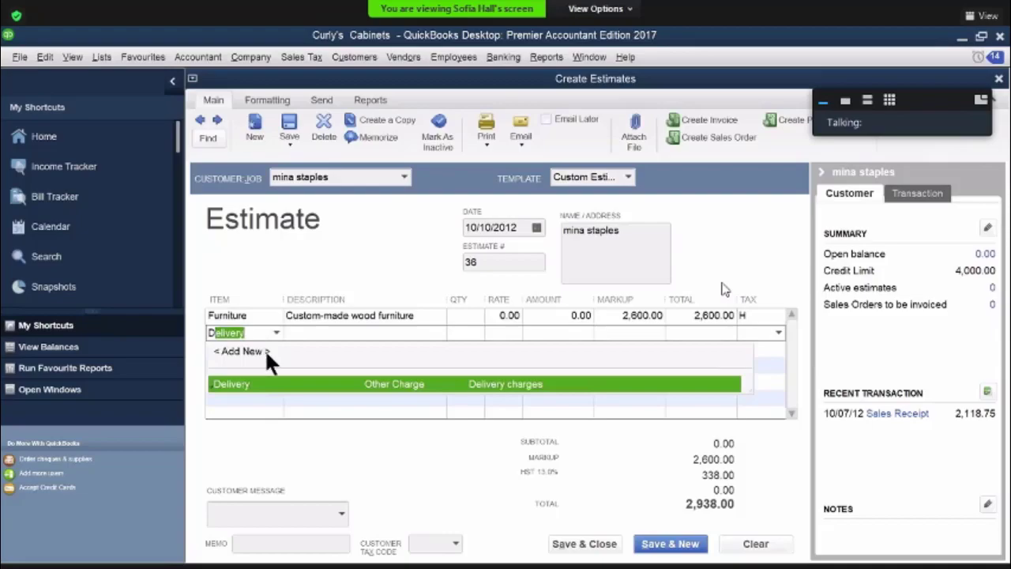
click(269, 383)
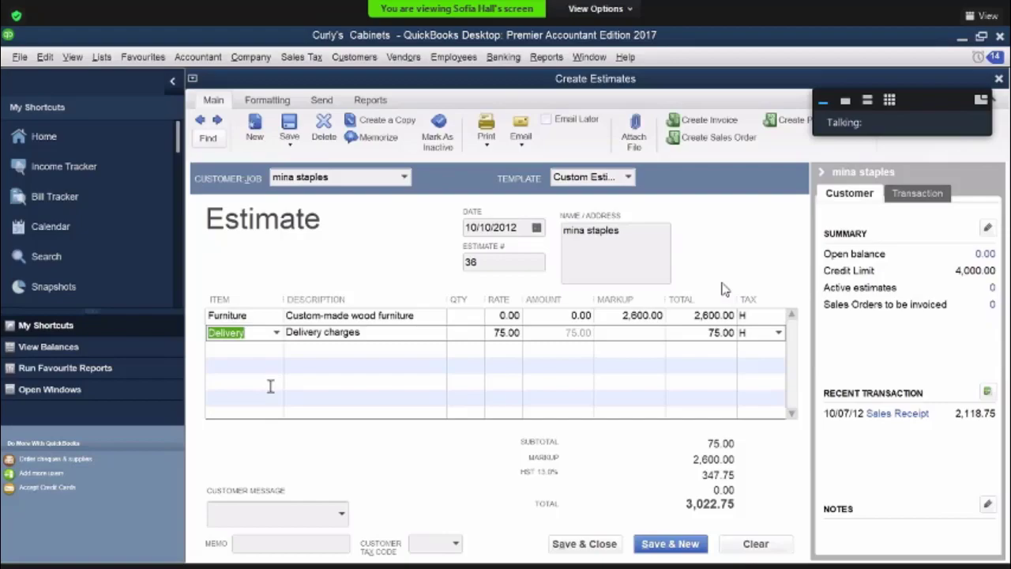
click(584, 544)
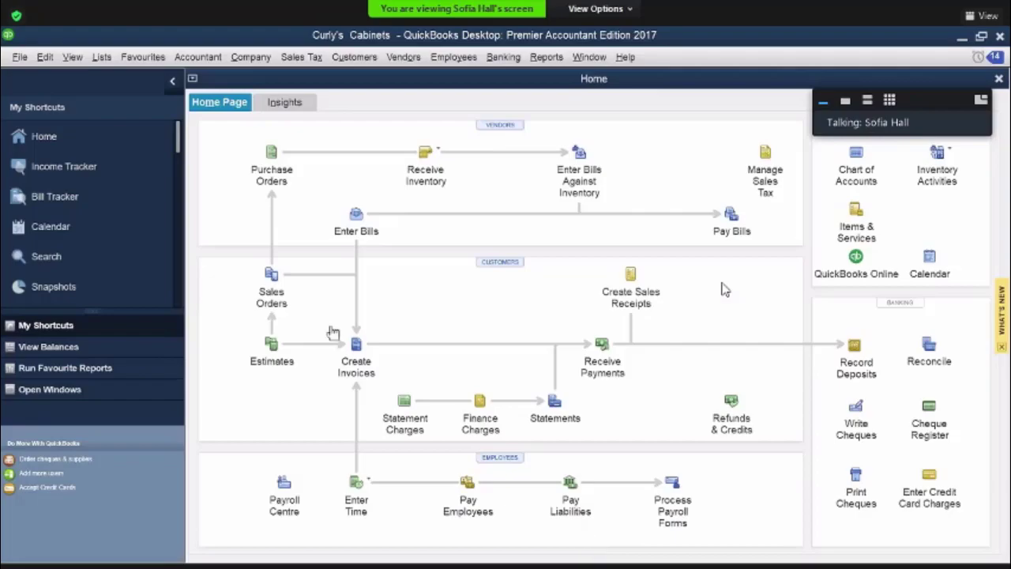
Start a bill from Lindsay's Hardware & Paint dated 10/11/2012 with the reference number lhp 3864
click(355, 217)
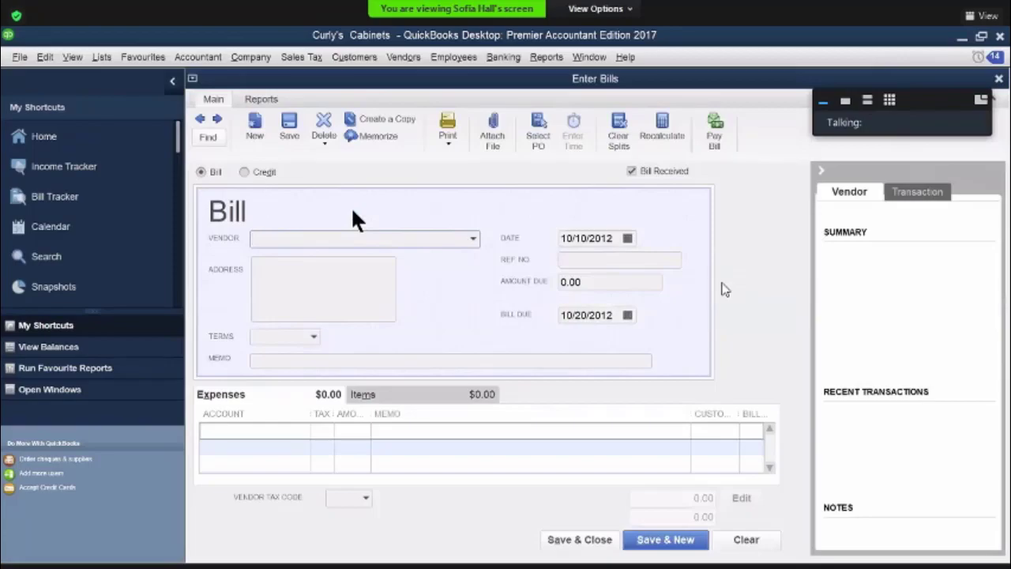
text(Lindsay's Hardware & Paint)
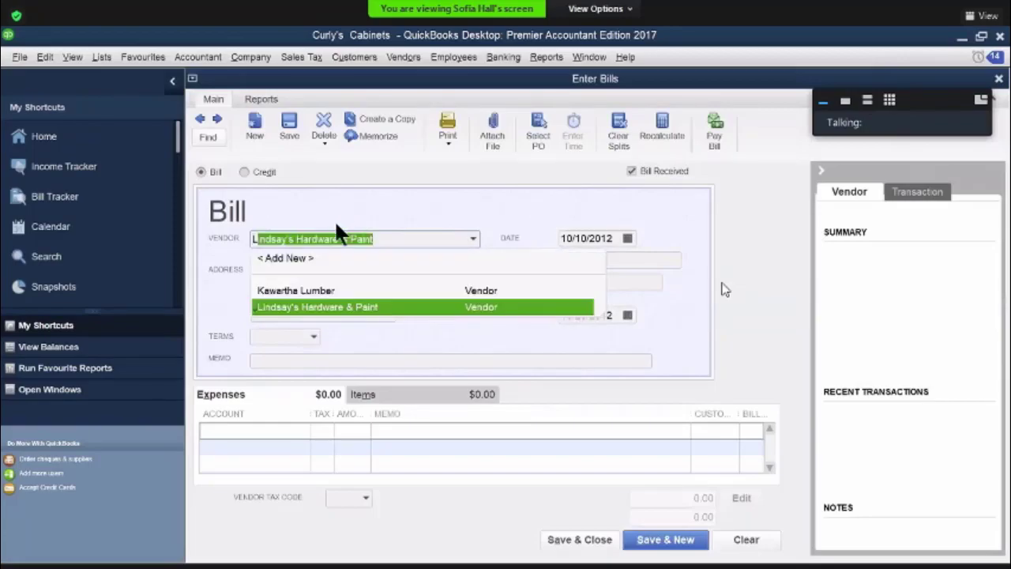
click(297, 309)
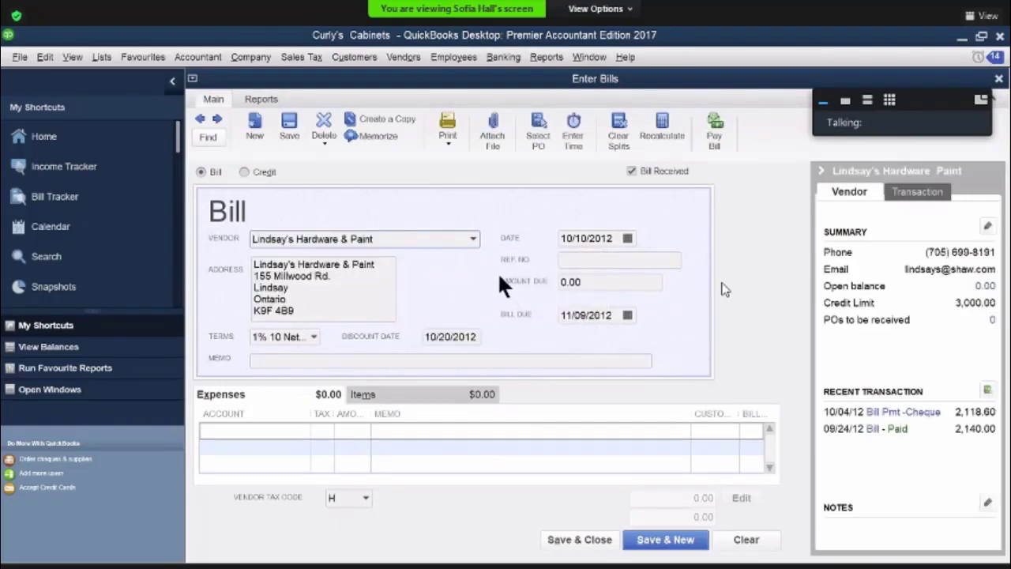
click(628, 238)
click(646, 323)
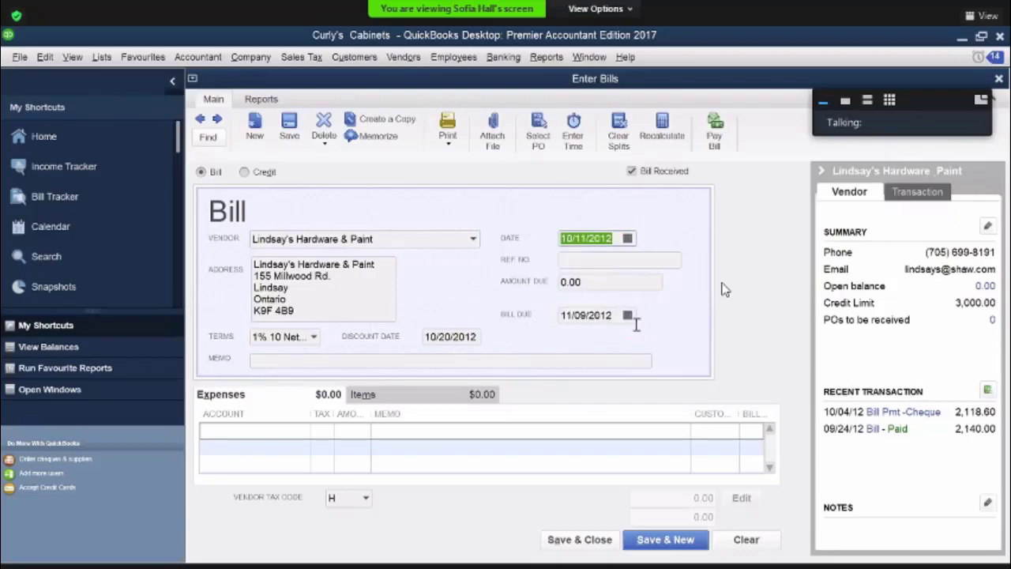
click(572, 261)
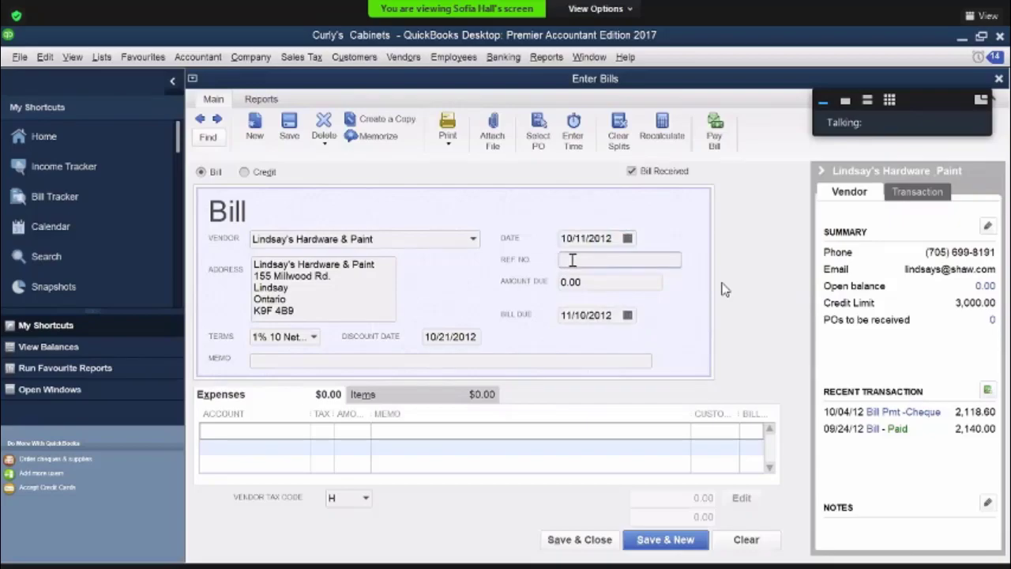
text(lhp 3864)
Add an expense line to the bill for account 1320 Carpentry Supplies with tax code H and an amount of 205
click(247, 431)
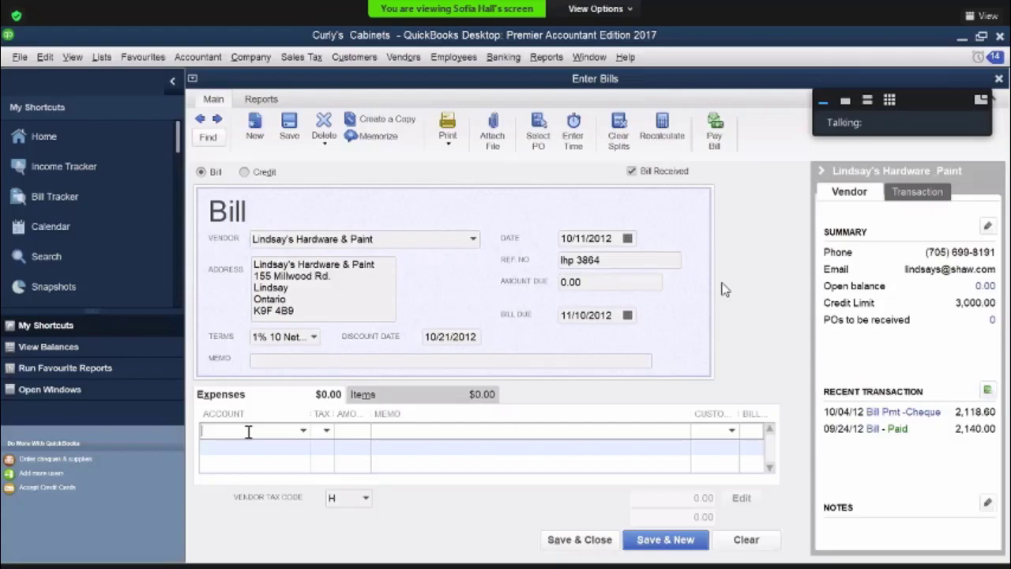
click(302, 430)
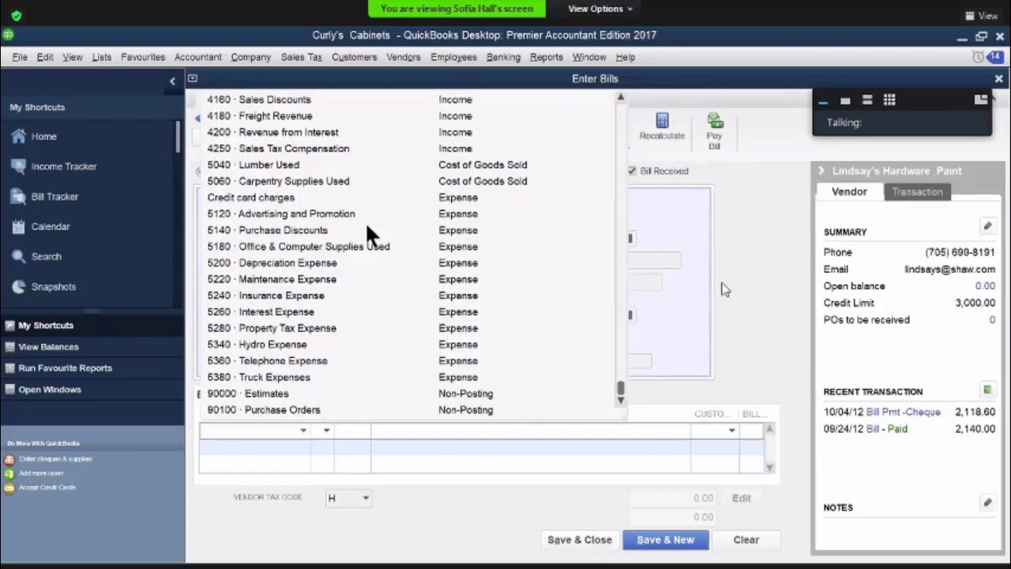
scroll(367, 224, up, 6)
scroll(366, 225, up, 3)
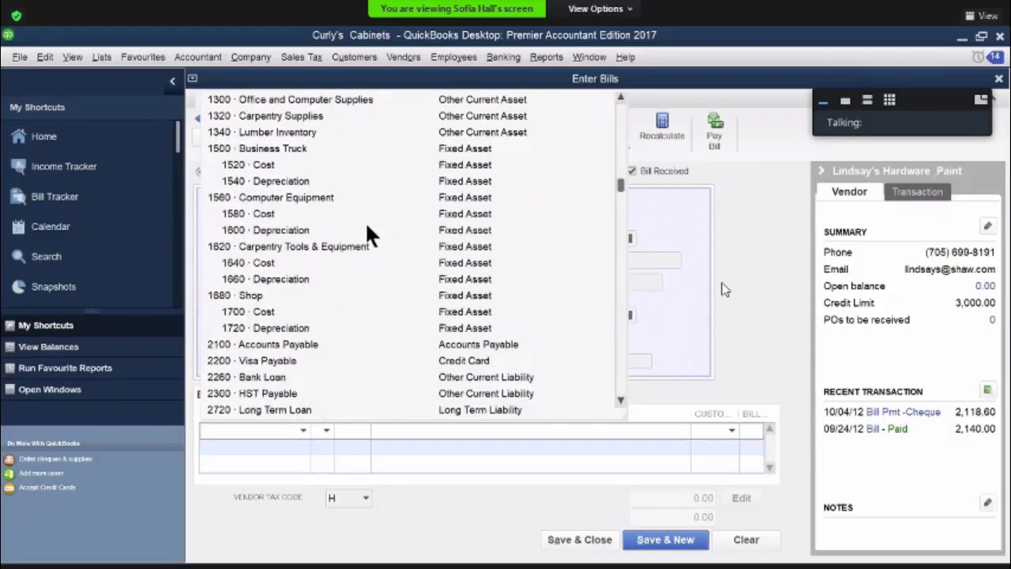
click(312, 116)
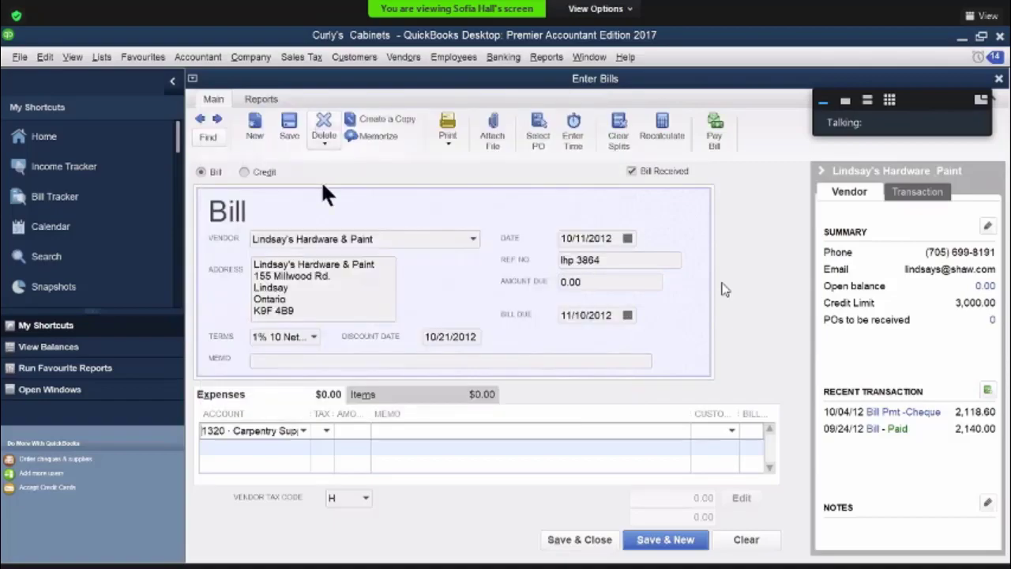
click(326, 431)
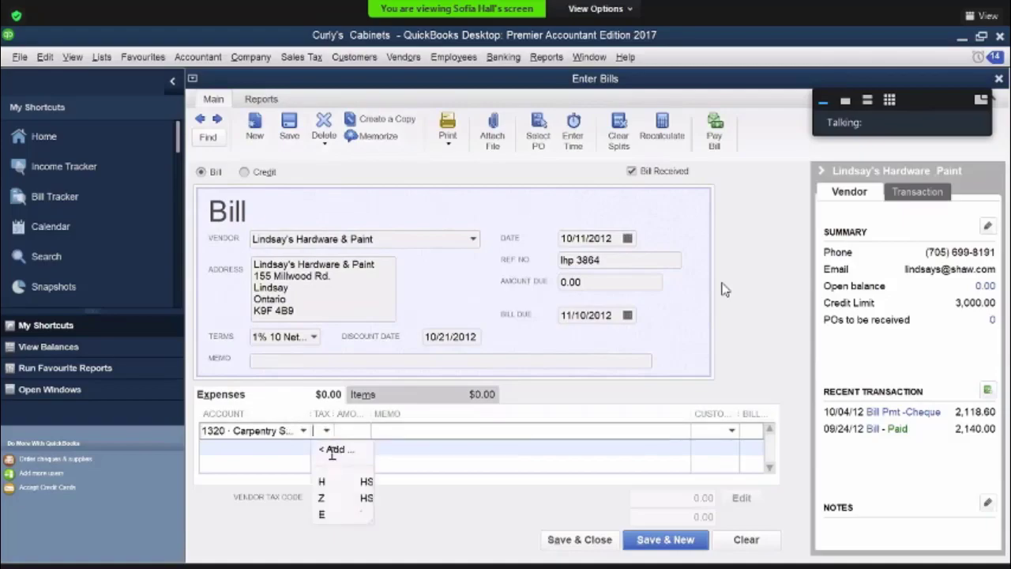
click(363, 435)
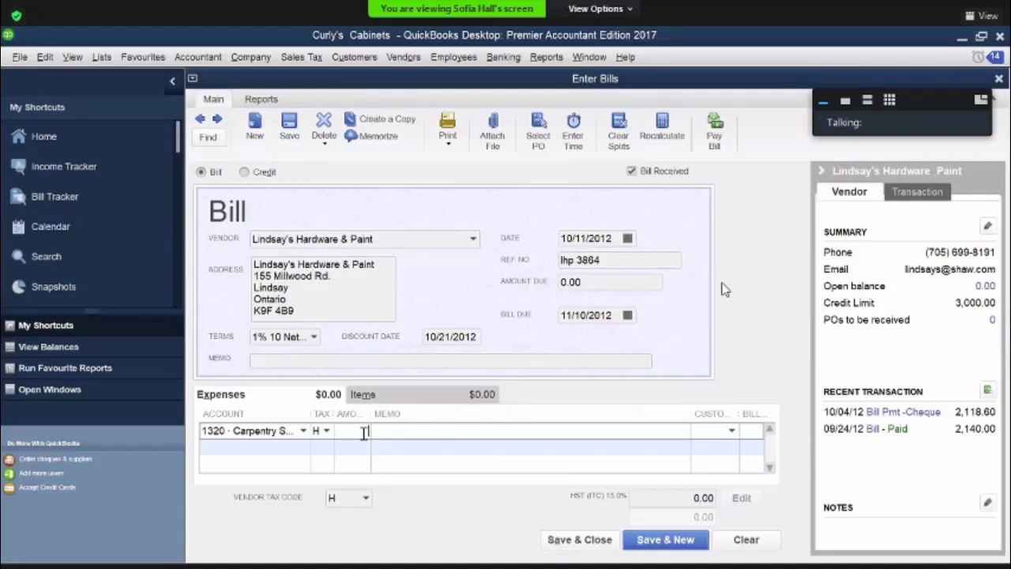
text(205)
key(Tab)
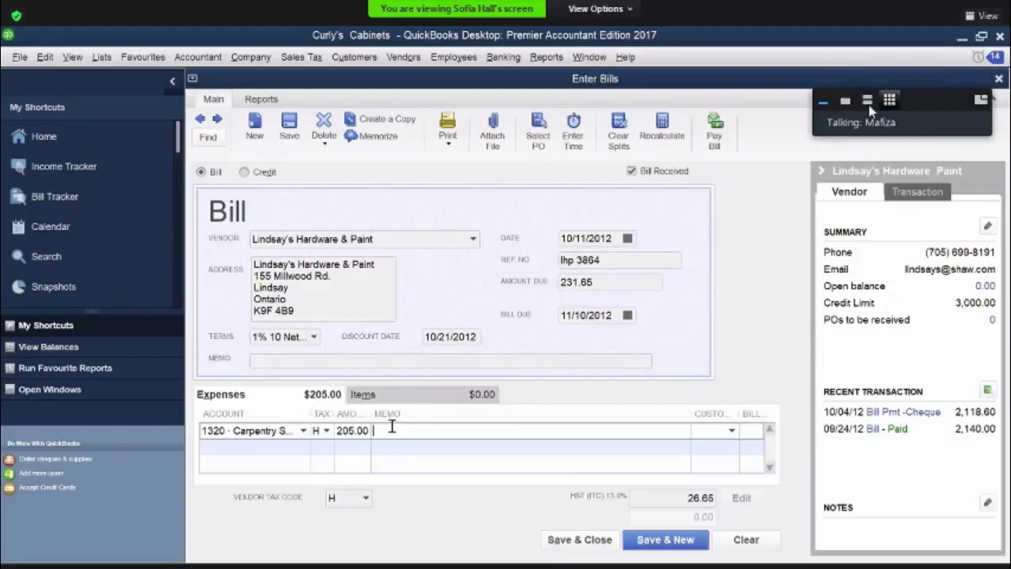
Enter the memo "car..supp. pzaints" on the carpentry supplies line, and save and close the bill
text(car)
click(848, 105)
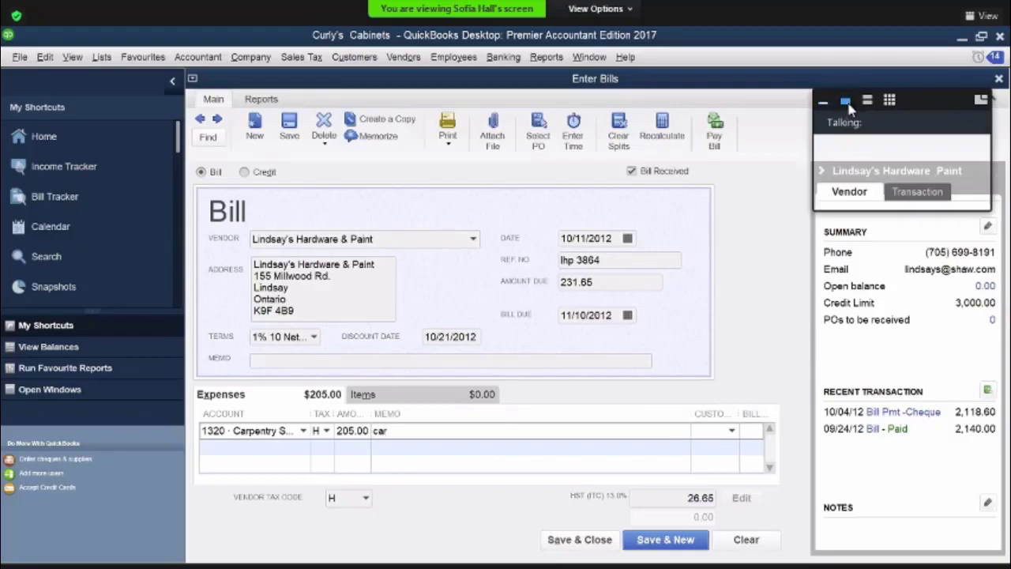
text(..su)
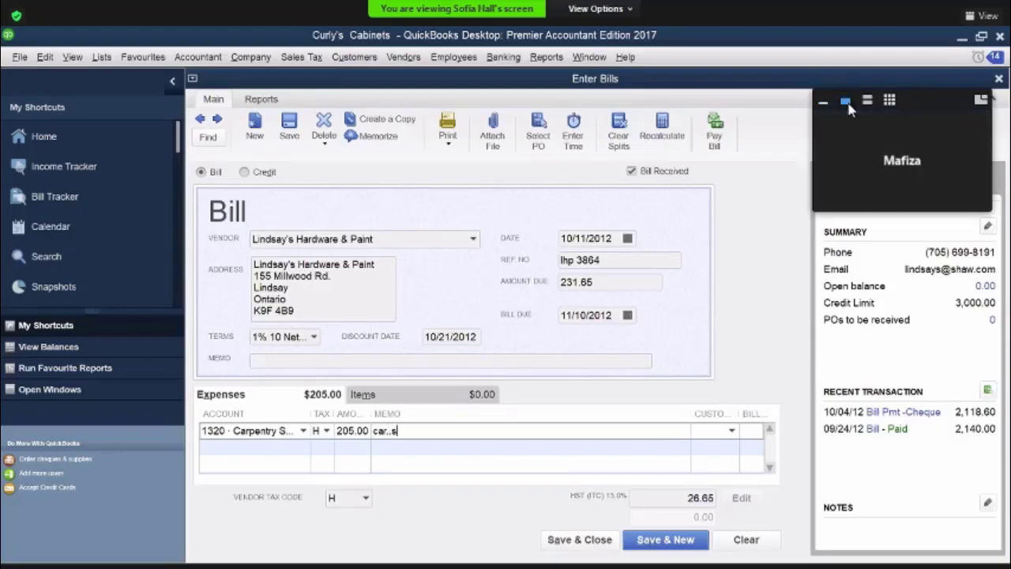
click(823, 100)
text(pp)
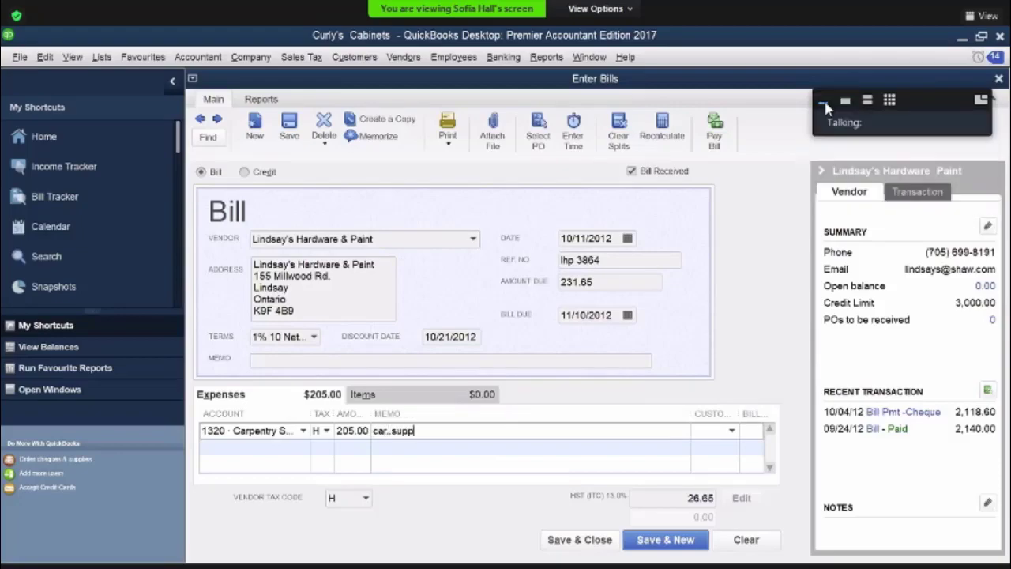
text(. pzaints)
click(578, 540)
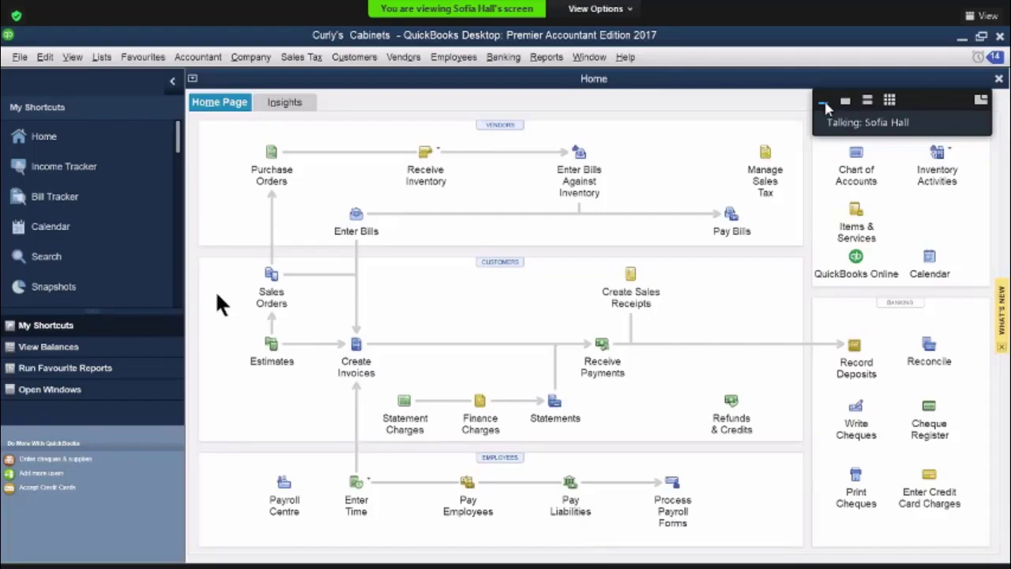
Start a customer payment, fill in the existing customer's name and set the payment amount to 800
click(609, 357)
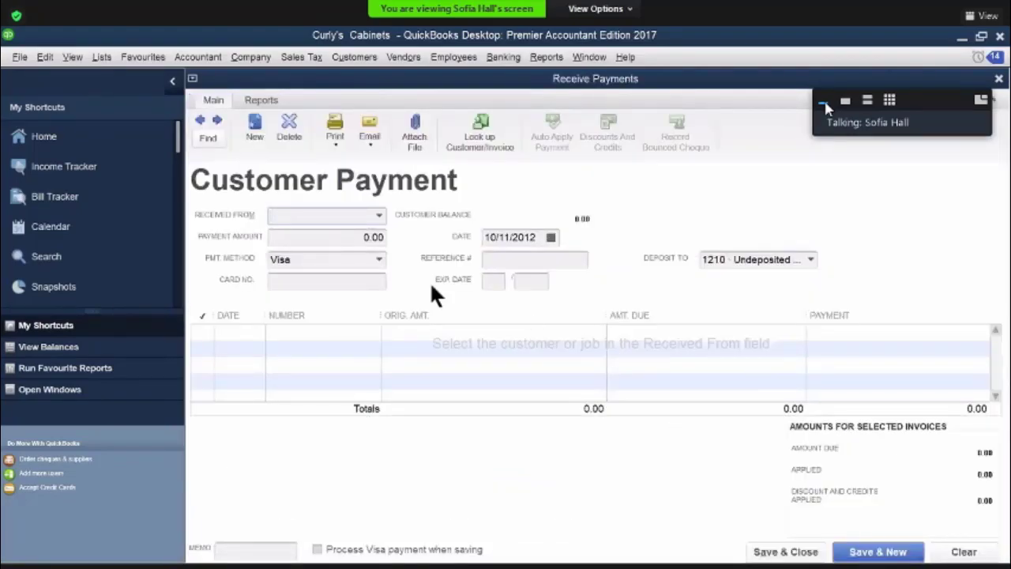
text(mina staples)
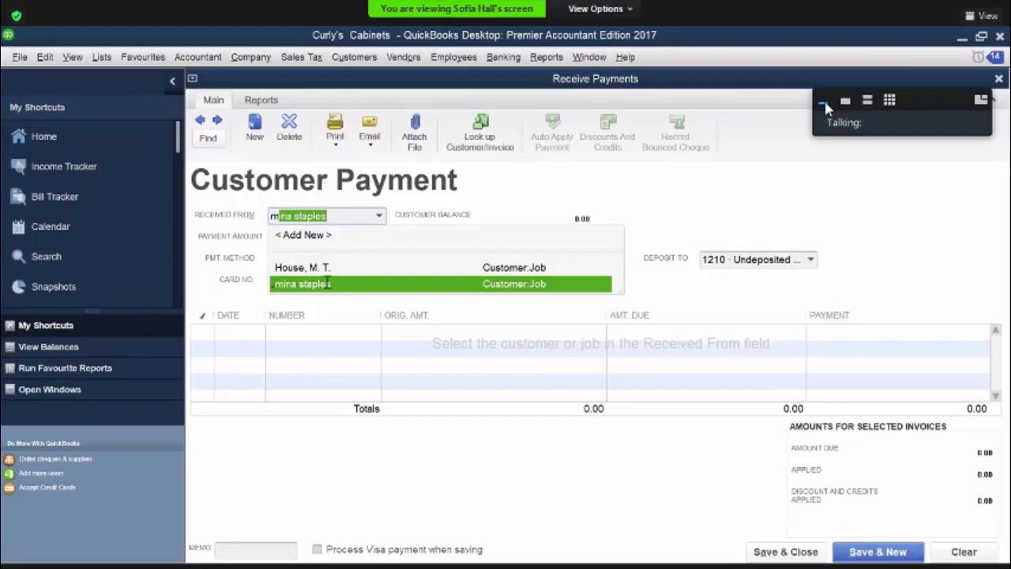
click(328, 284)
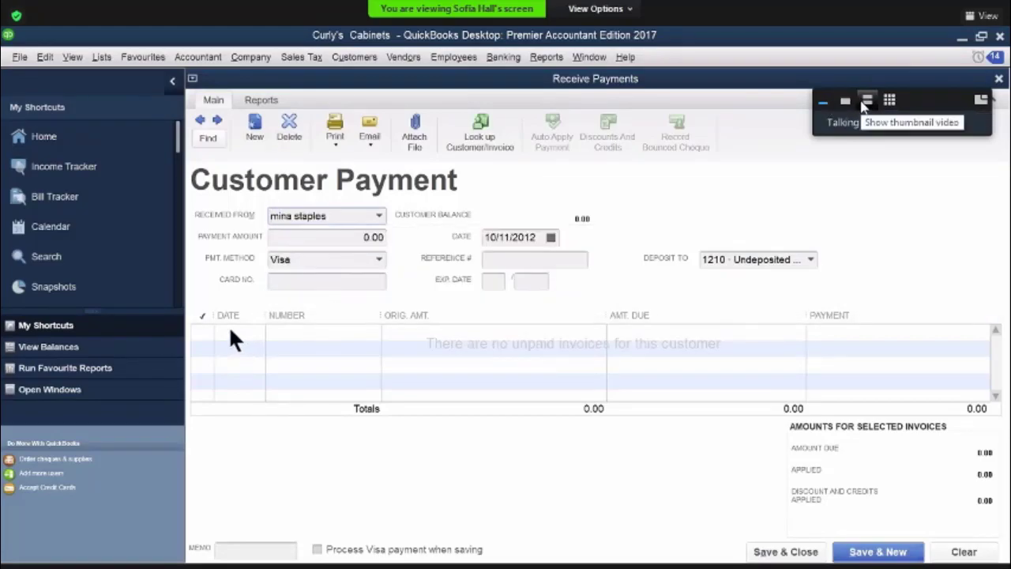
click(867, 101)
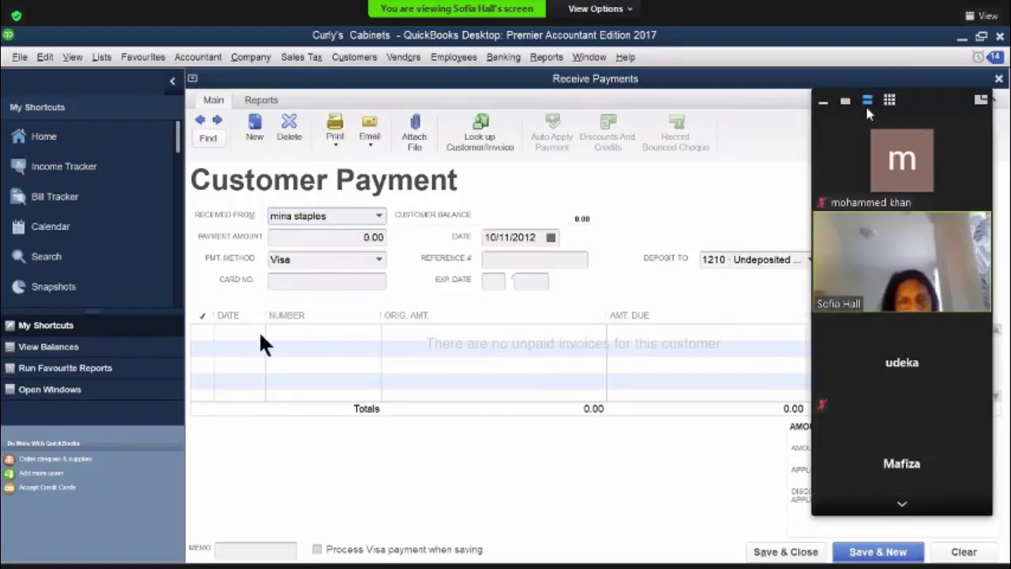
click(901, 505)
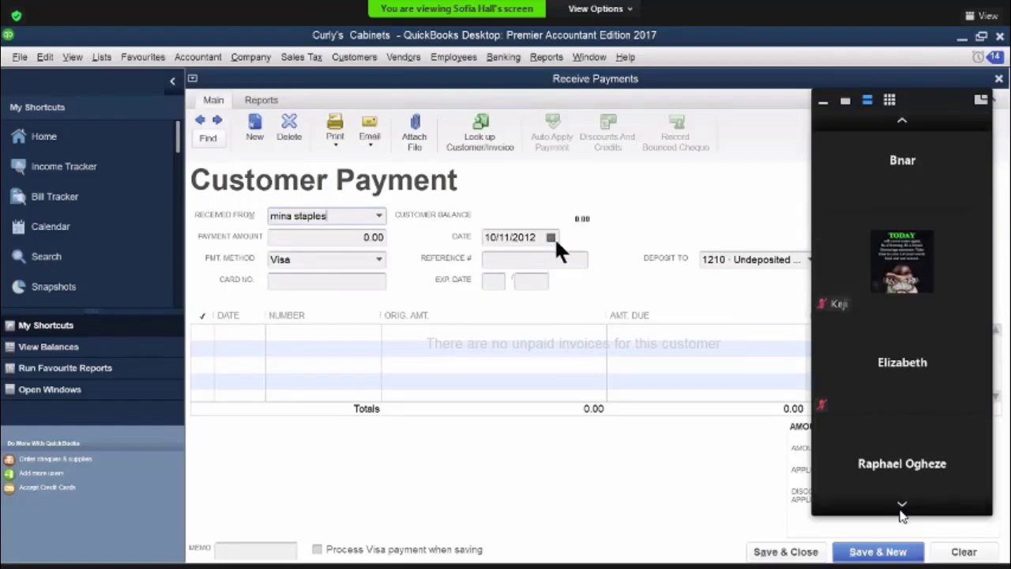
click(902, 510)
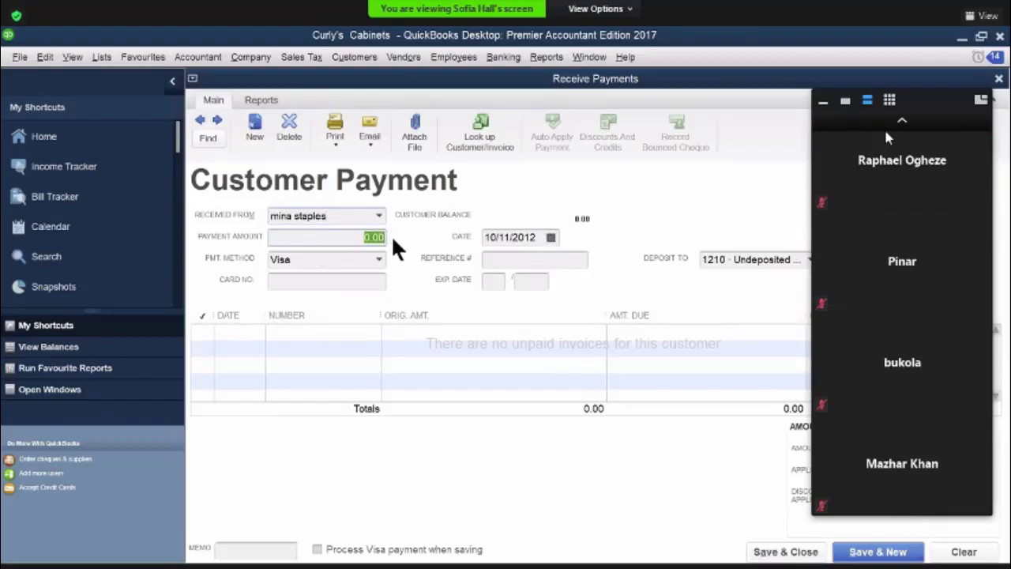
click(844, 100)
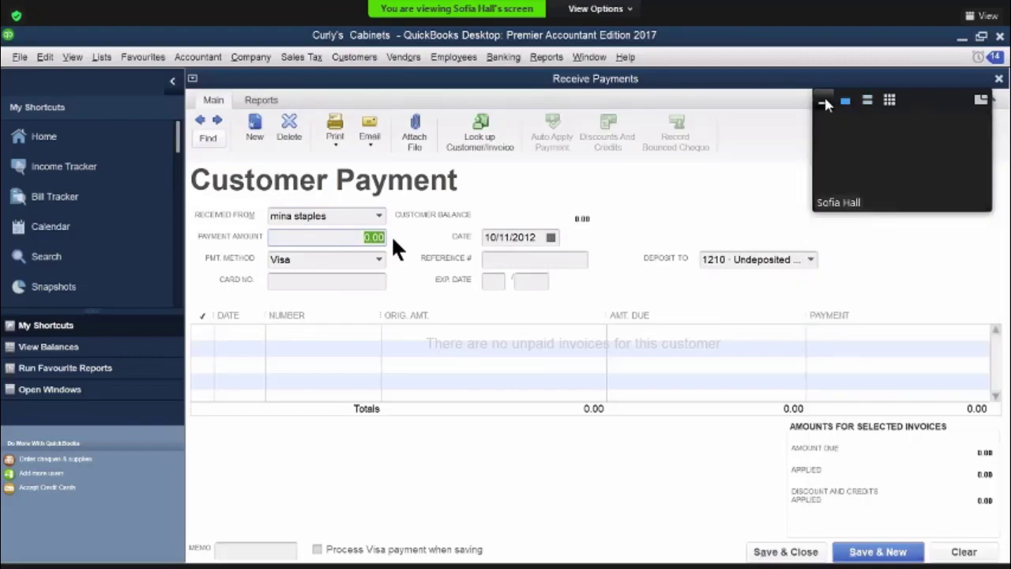
click(823, 102)
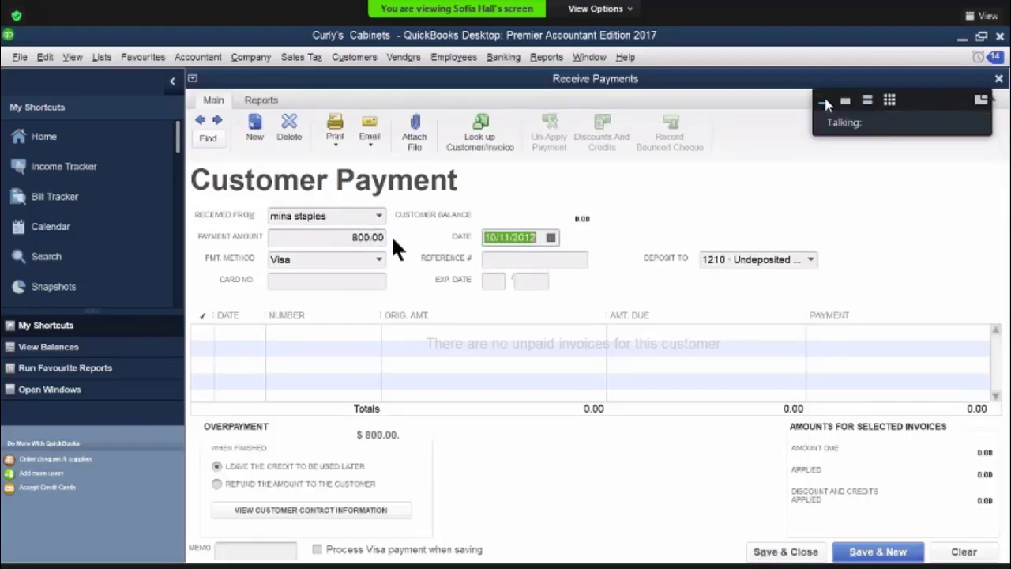
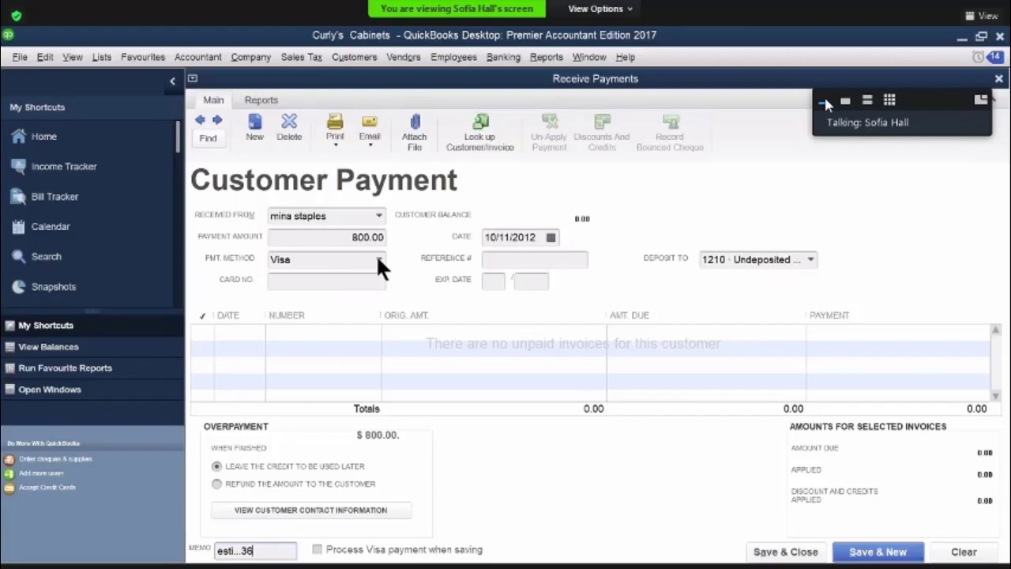
Set the payment method to Cheque with cheque number 147, and save and close the payment, leaving the overpayment as a credit
click(380, 261)
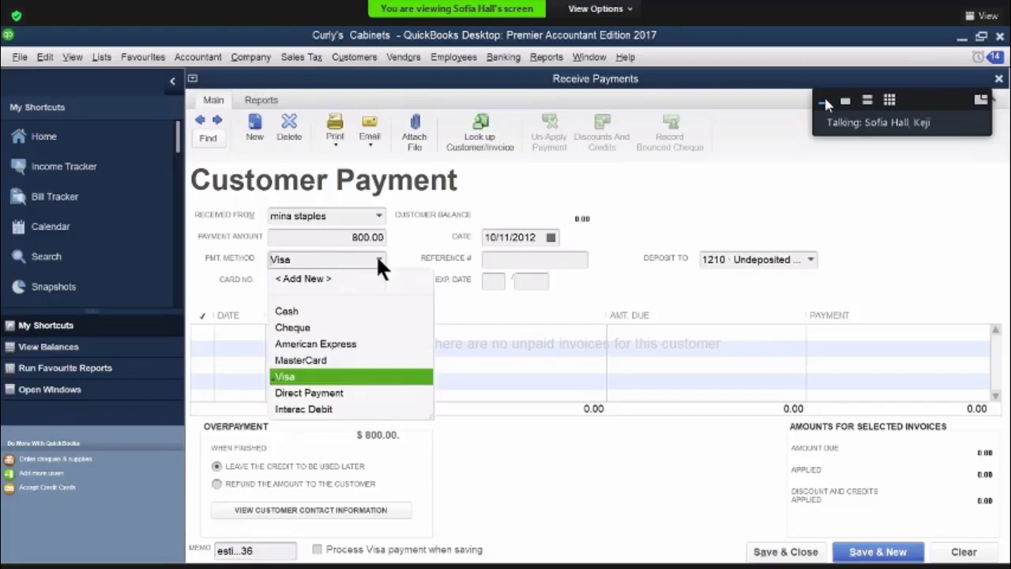
click(296, 327)
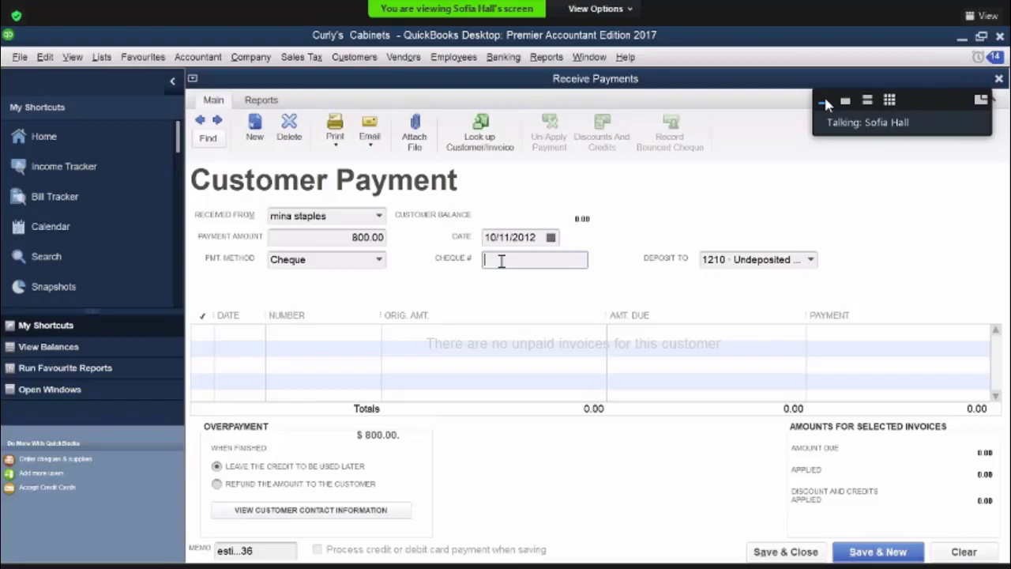
text(147)
click(770, 552)
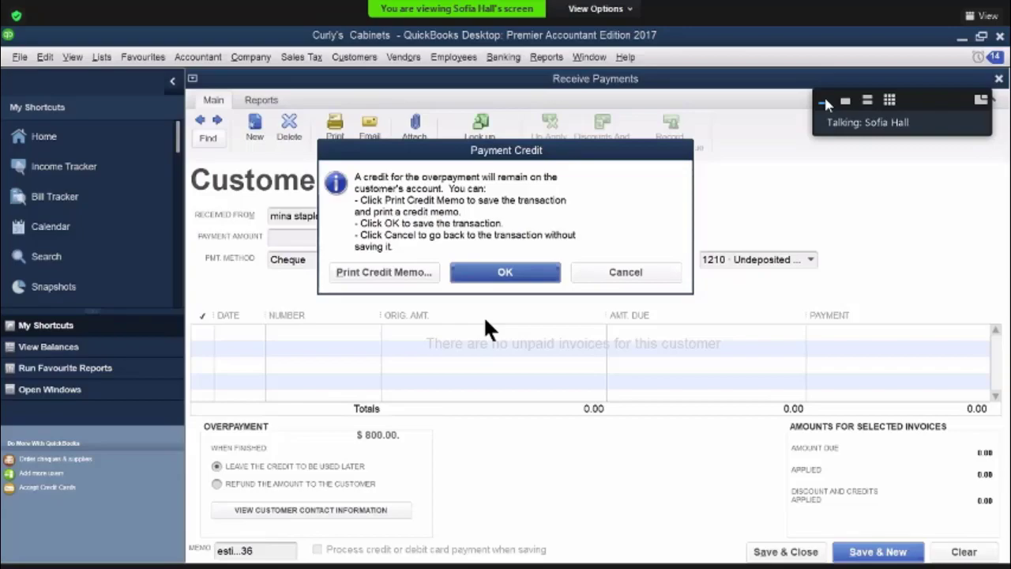
click(512, 268)
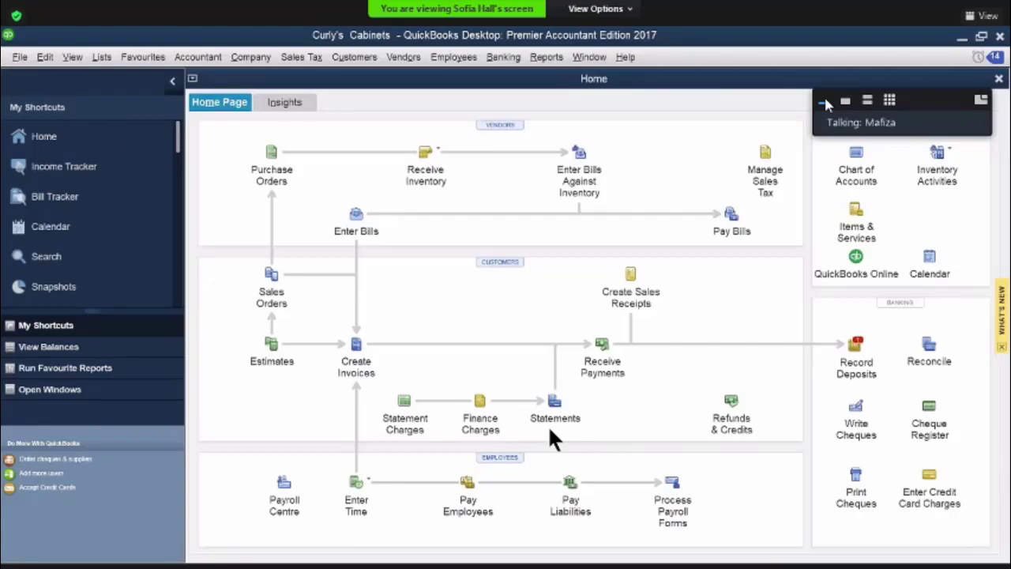
Start a payment from the customer owing invoice 458 and apply the 3,000.00 credit and 79.75 sales discount to it
click(602, 348)
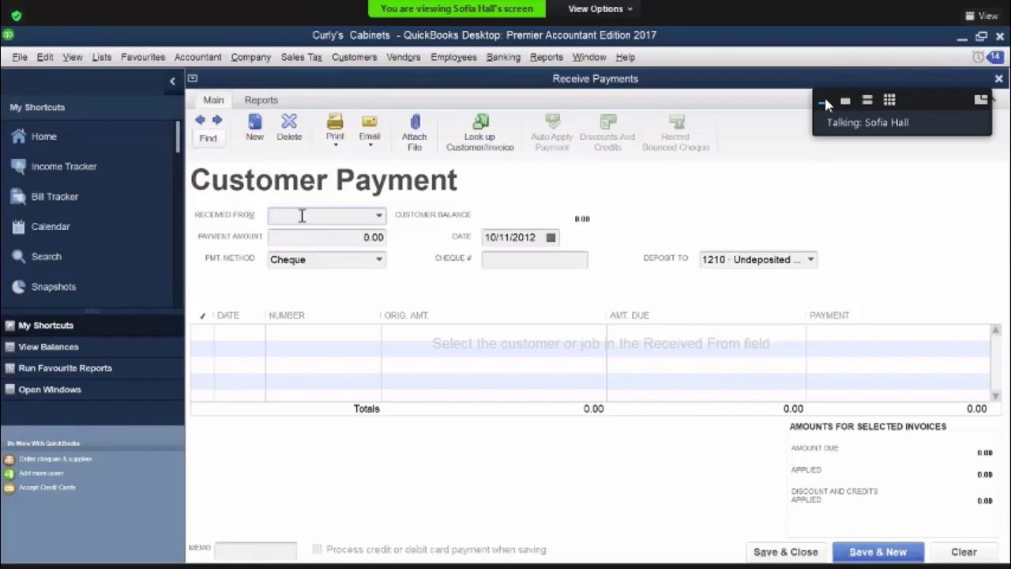
text(Cash Sales)
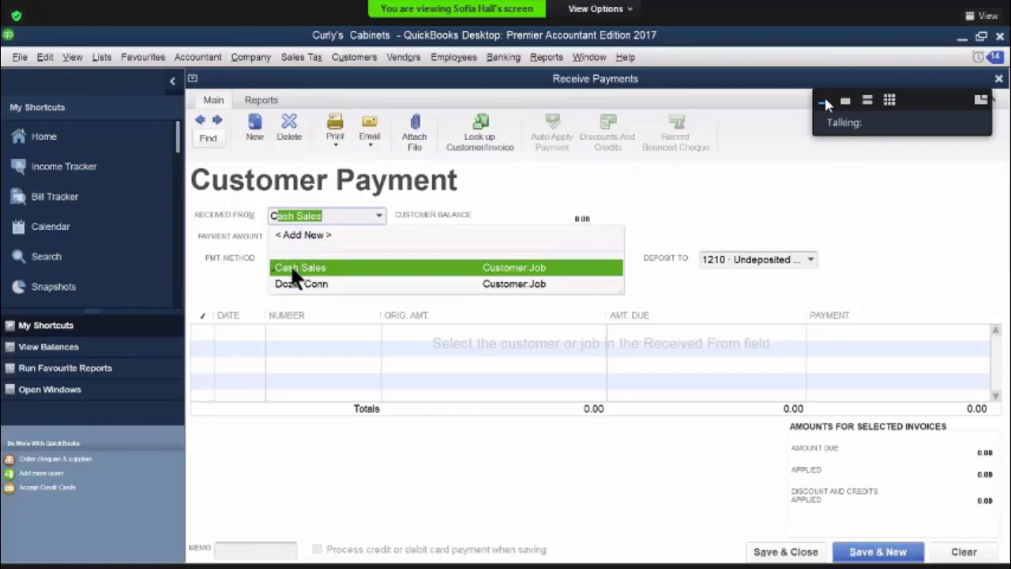
click(293, 283)
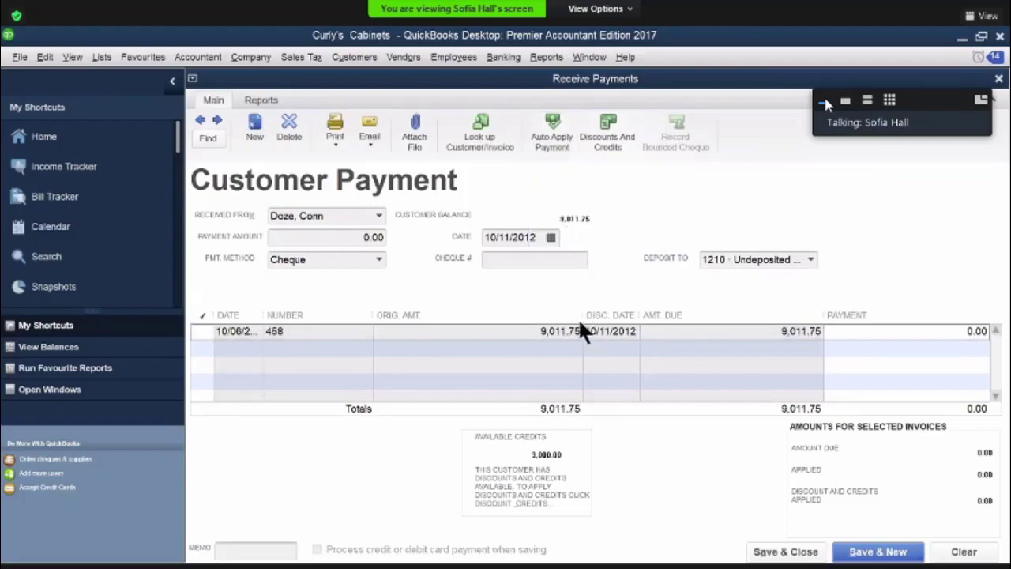
click(614, 150)
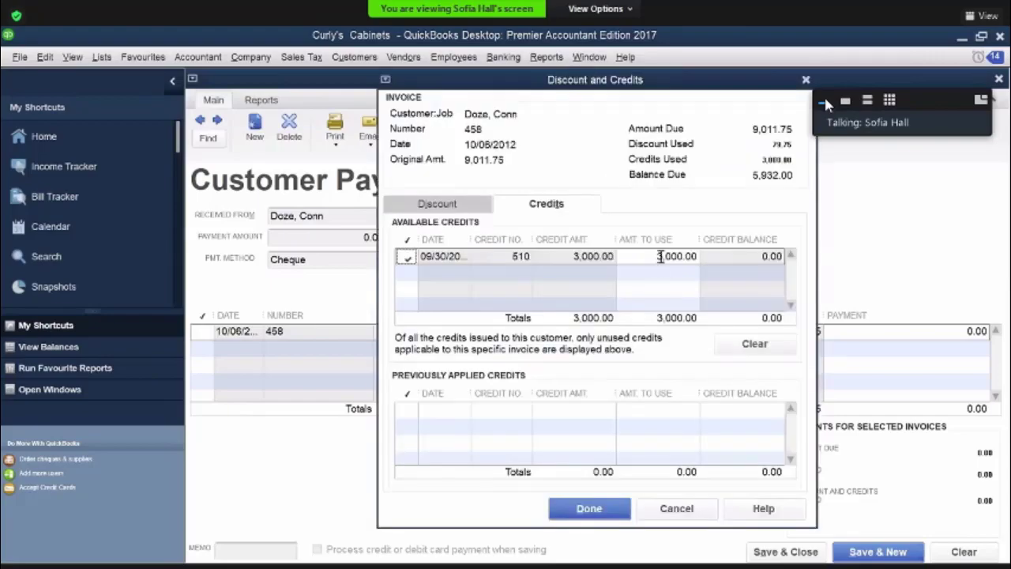
click(466, 203)
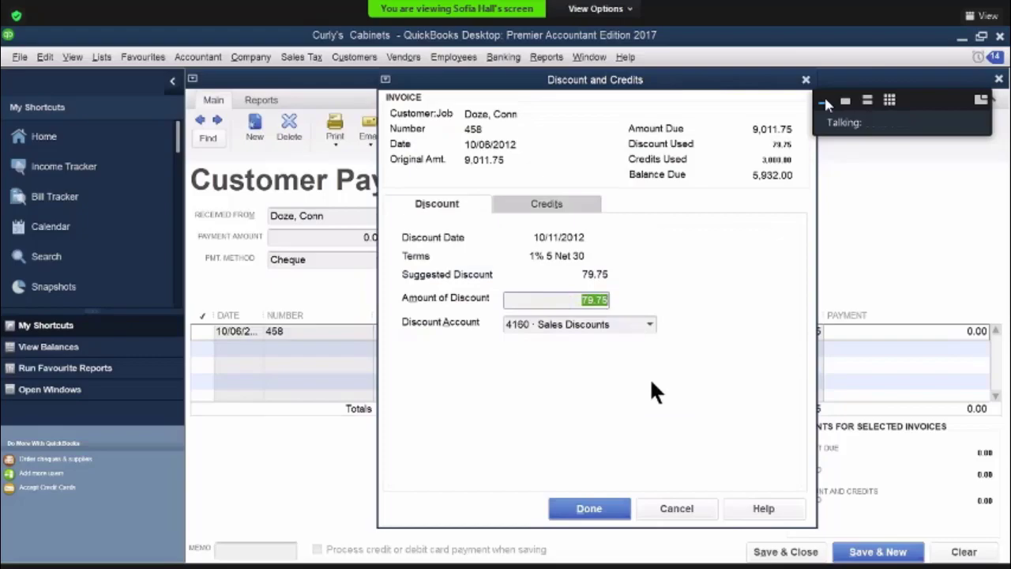
key(Return)
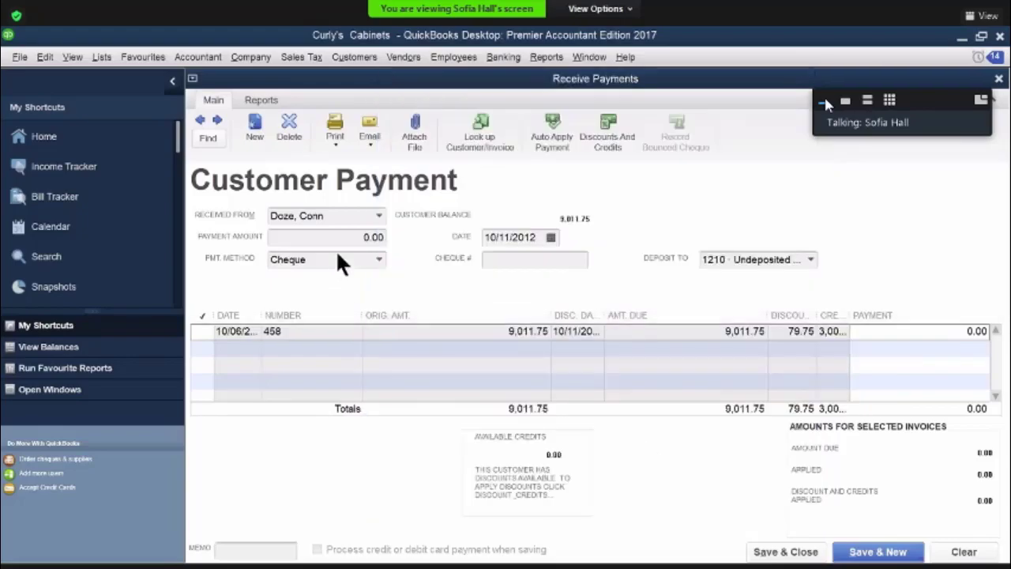
Set the payment amount to 5,932.00 for invoice 458, and save and close the customer payment
click(401, 237)
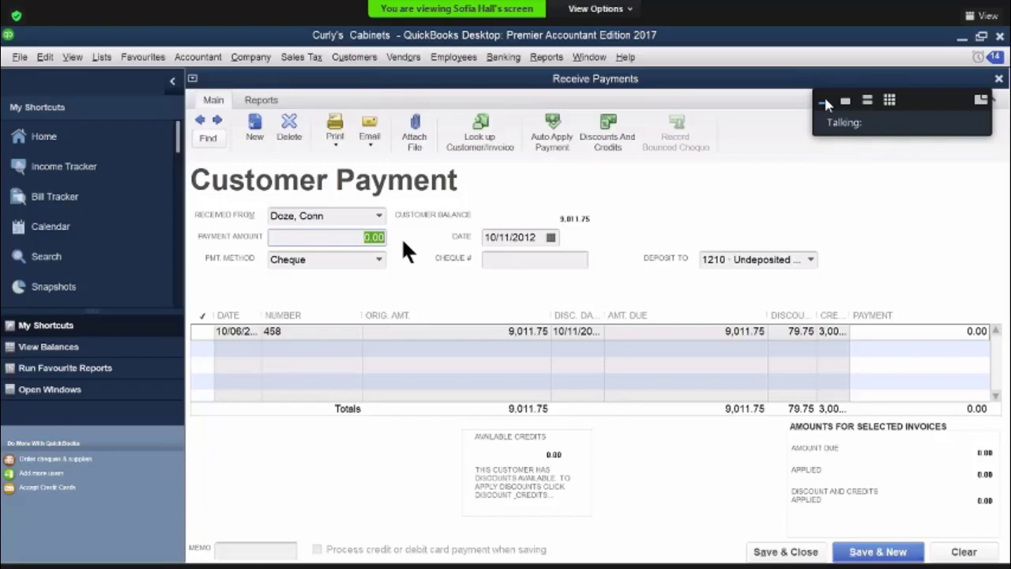
text(5932)
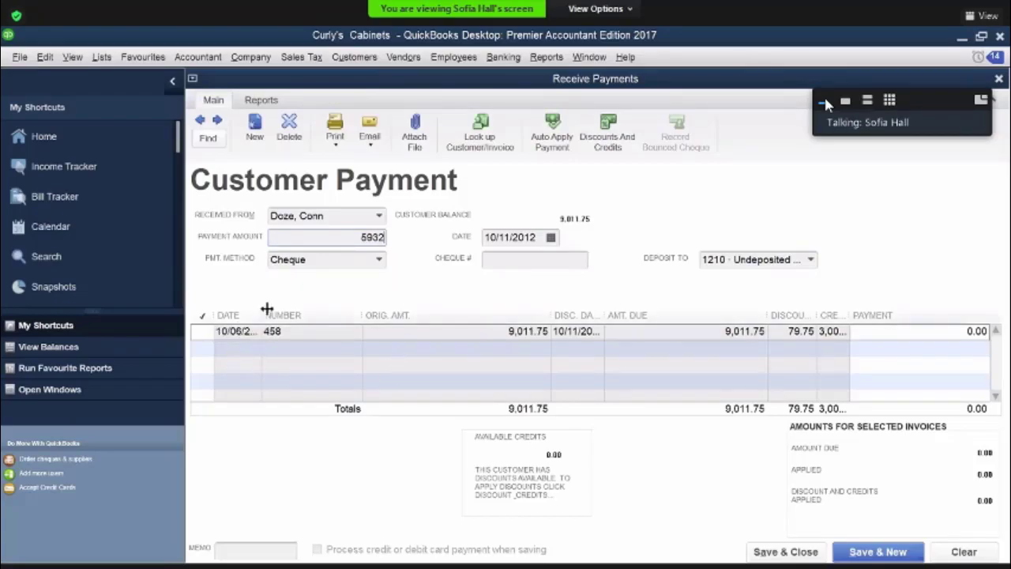
text(.)
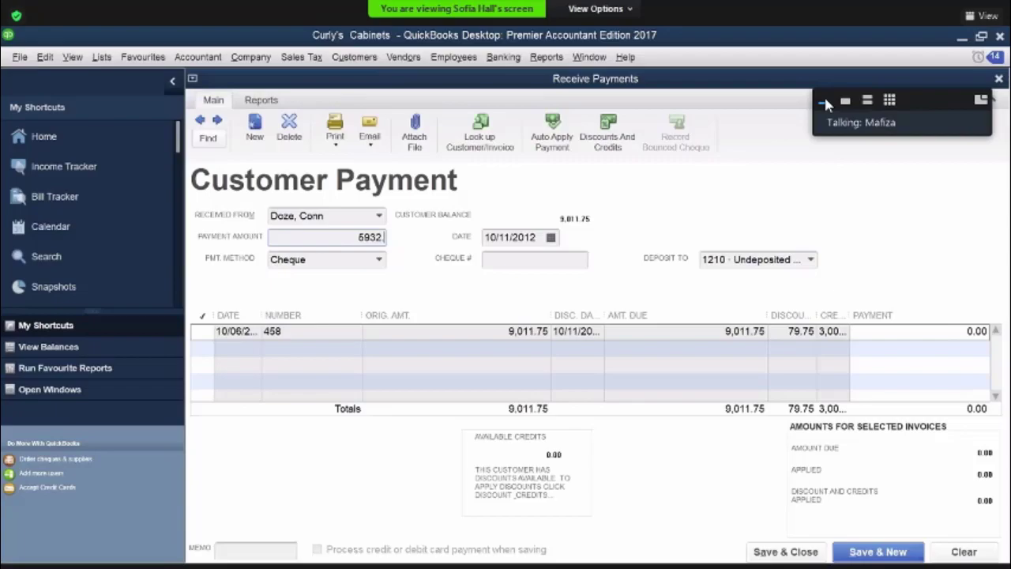
text(00)
key(Tab)
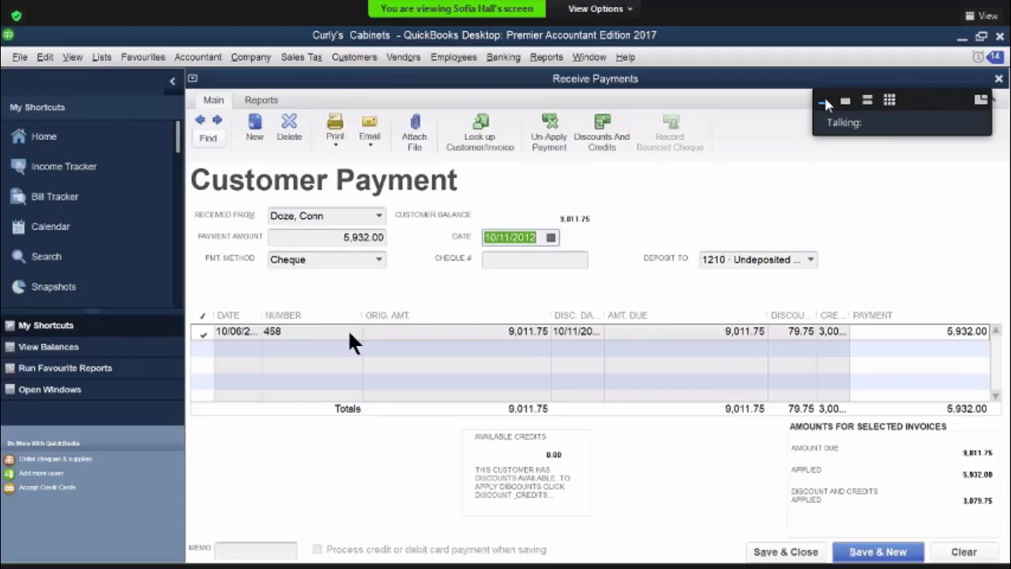
click(803, 557)
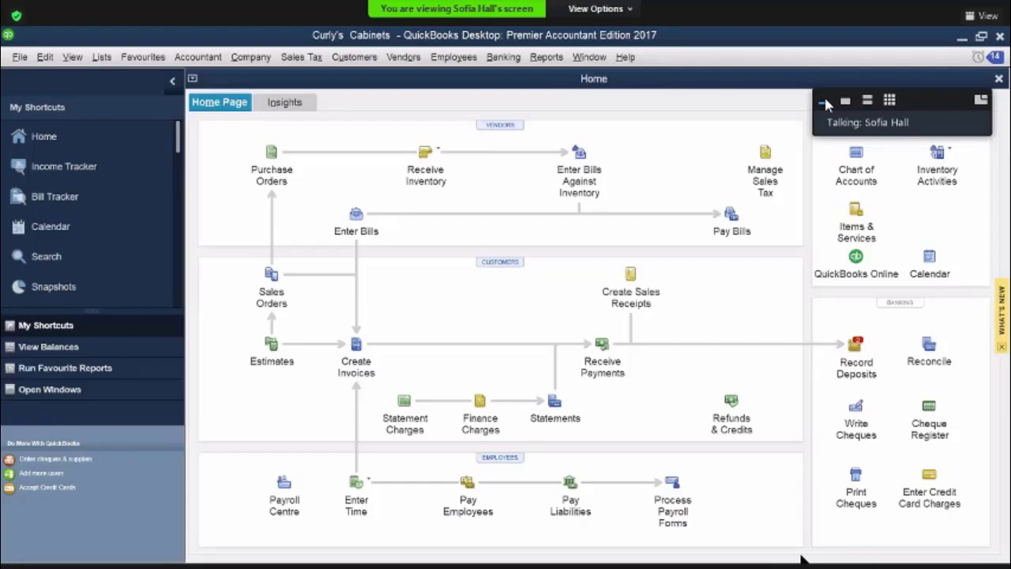
Start a bill from Kawartha Lumber and set the amount on the 1340 Lumber Inventory line to 1,300
click(356, 215)
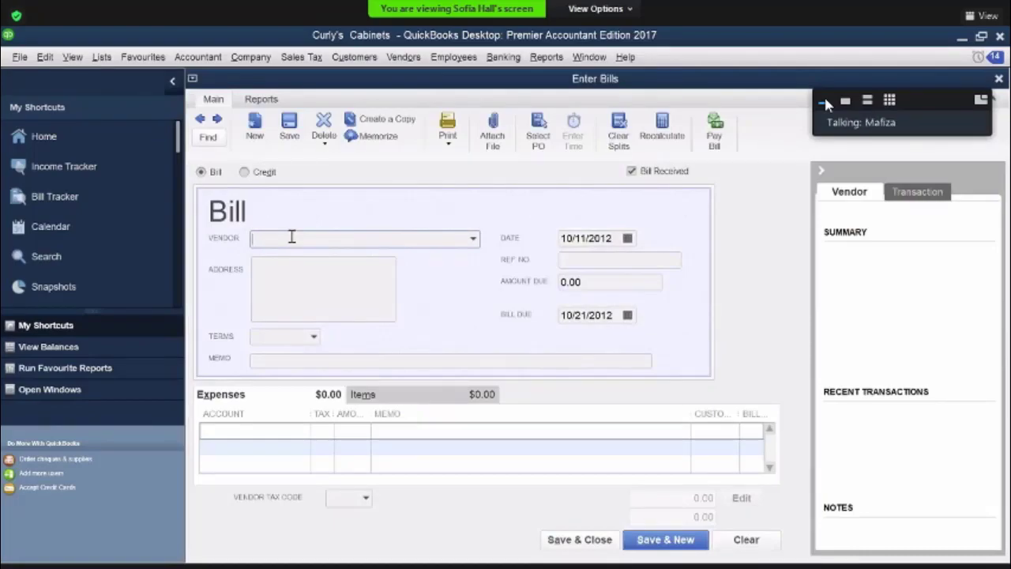
text(Kawartha Building Supplies)
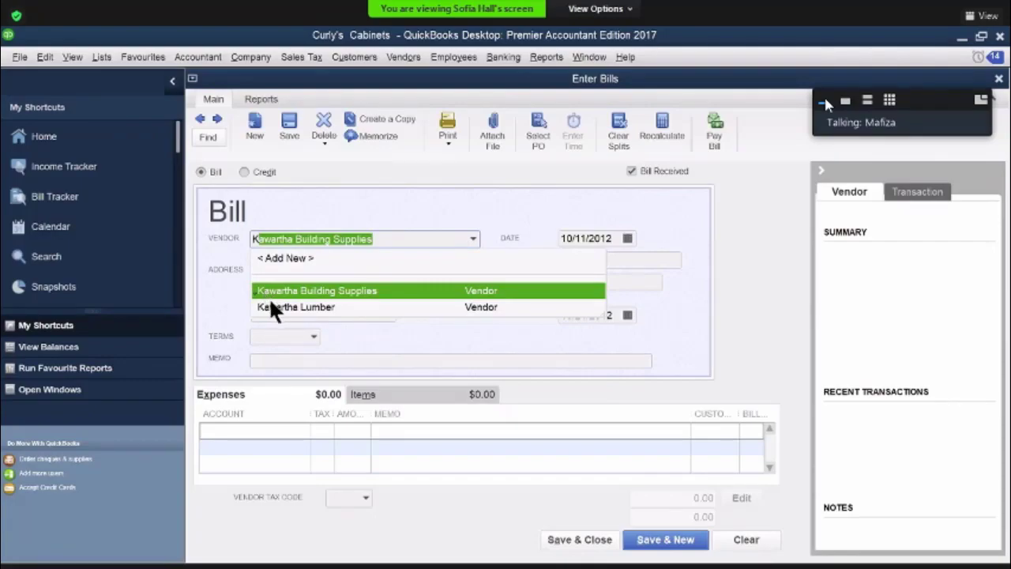
click(324, 307)
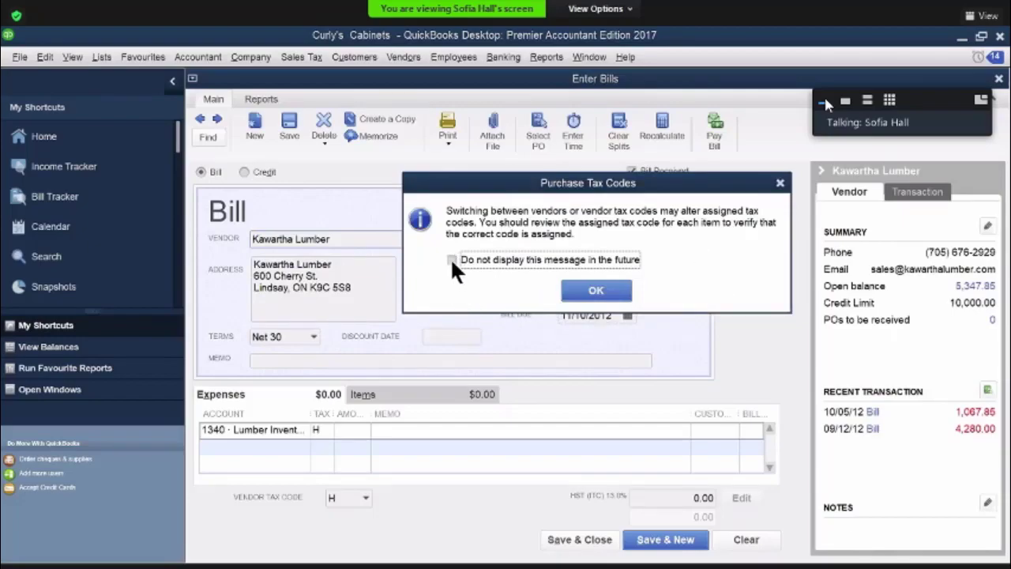
click(589, 289)
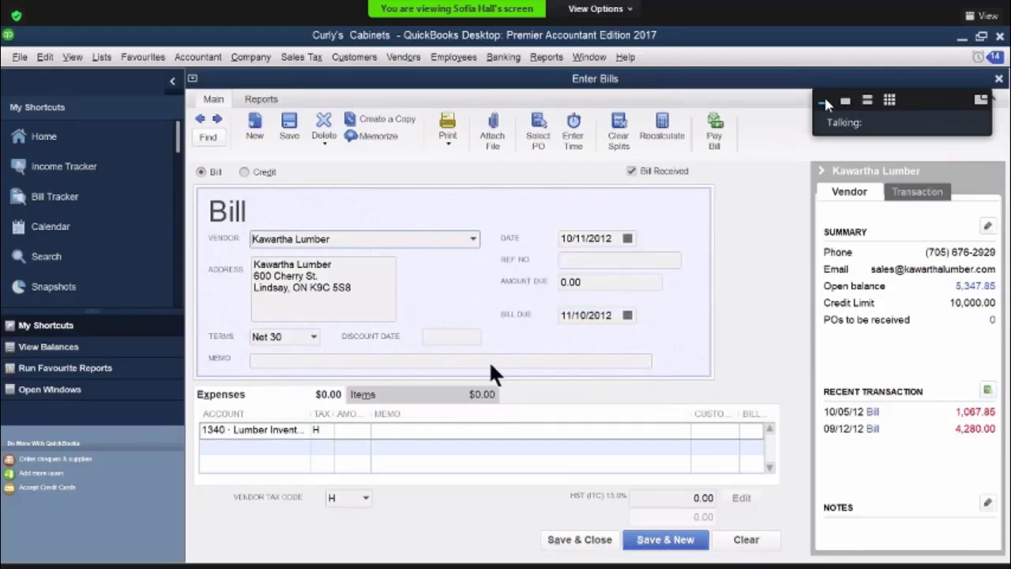
click(344, 435)
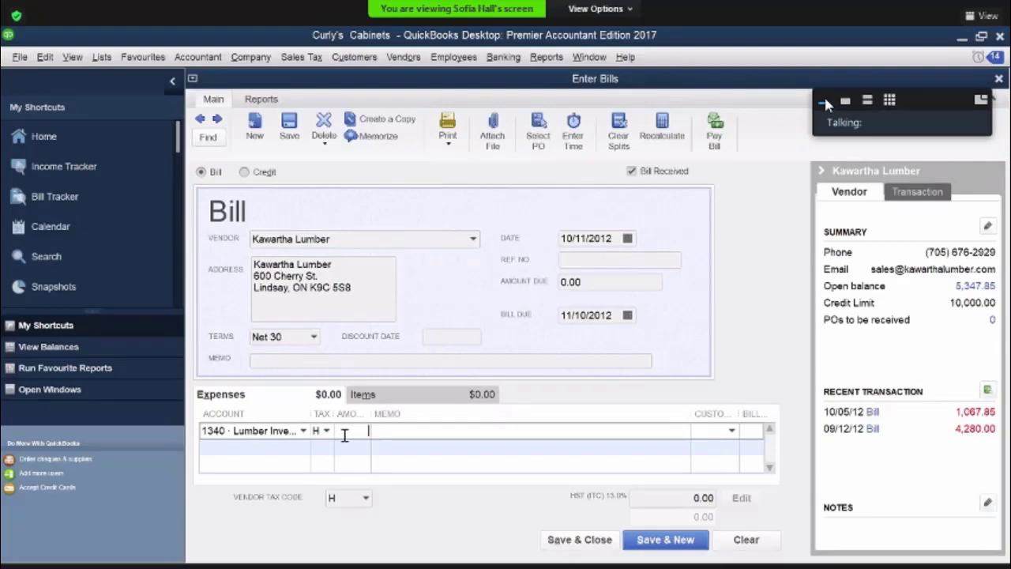
text(1,30)
text(00)
key(Tab)
Give the Kawartha Lumber bill the reference number kl 5922 and the date 10/12/2012, and save and close it
click(578, 257)
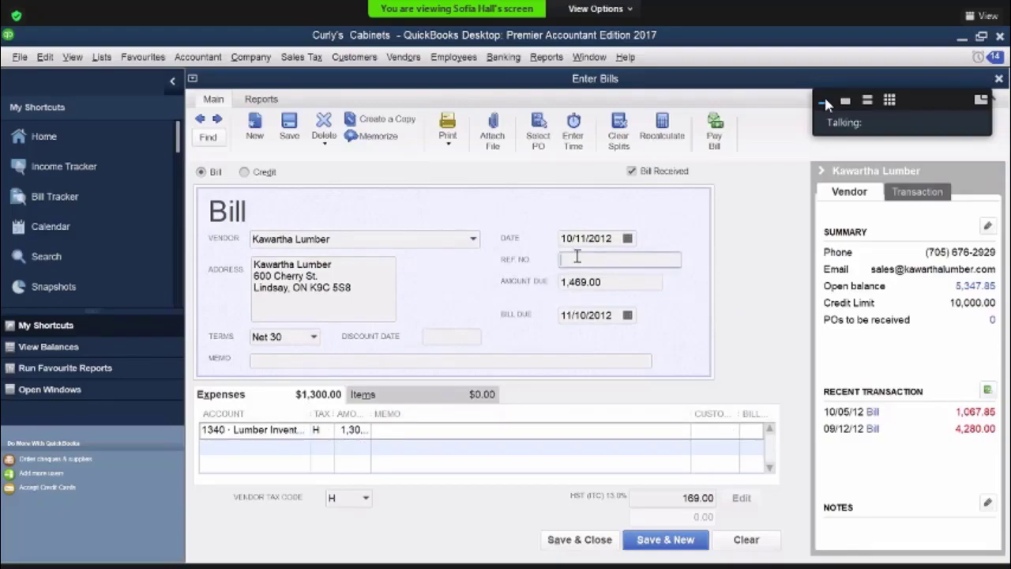
text(kl 5922)
key(Tab)
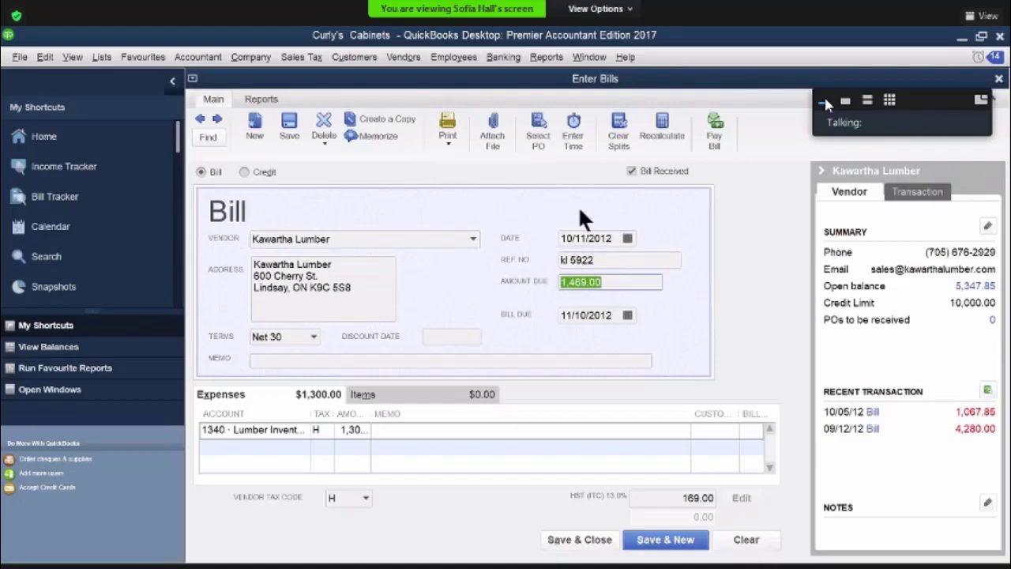
click(628, 238)
click(664, 325)
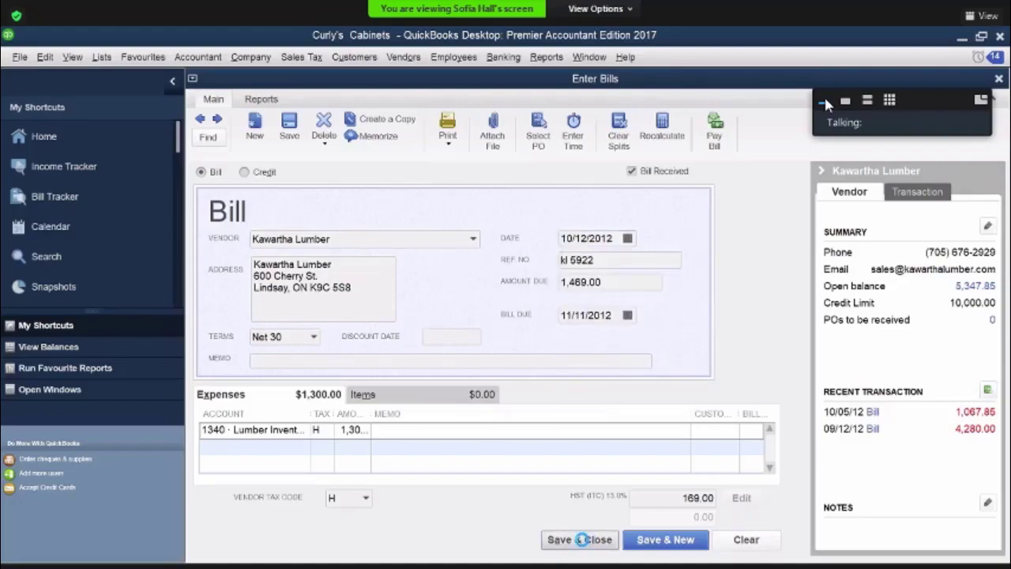
click(582, 540)
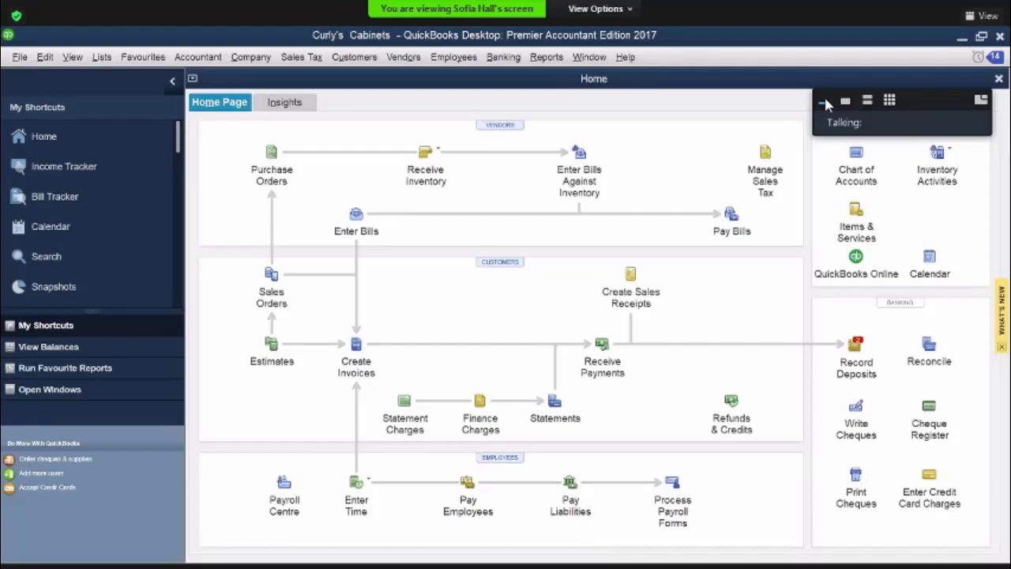
Start a credit card charge on the 2200 Visa Payable account
click(934, 479)
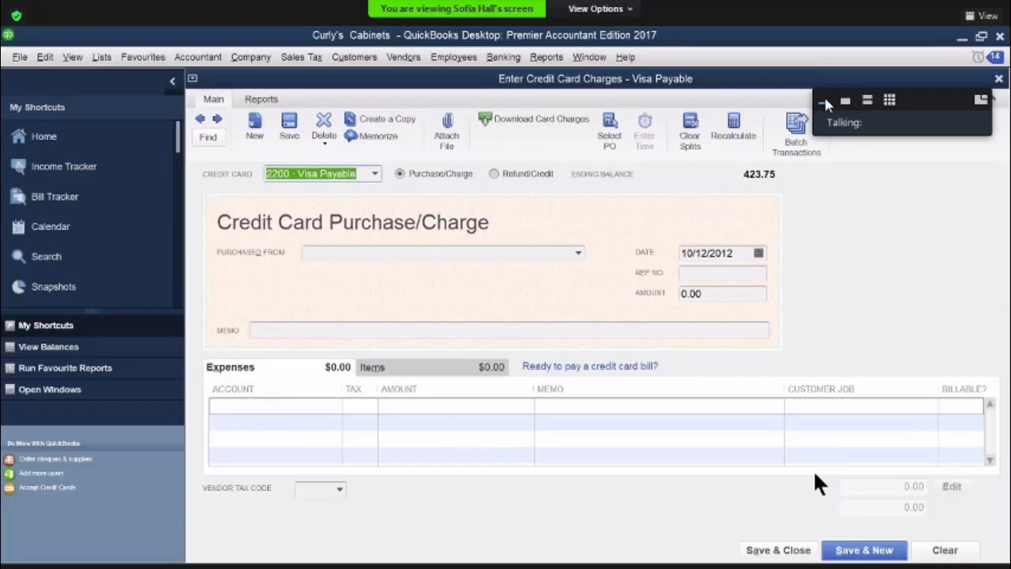
text(o)
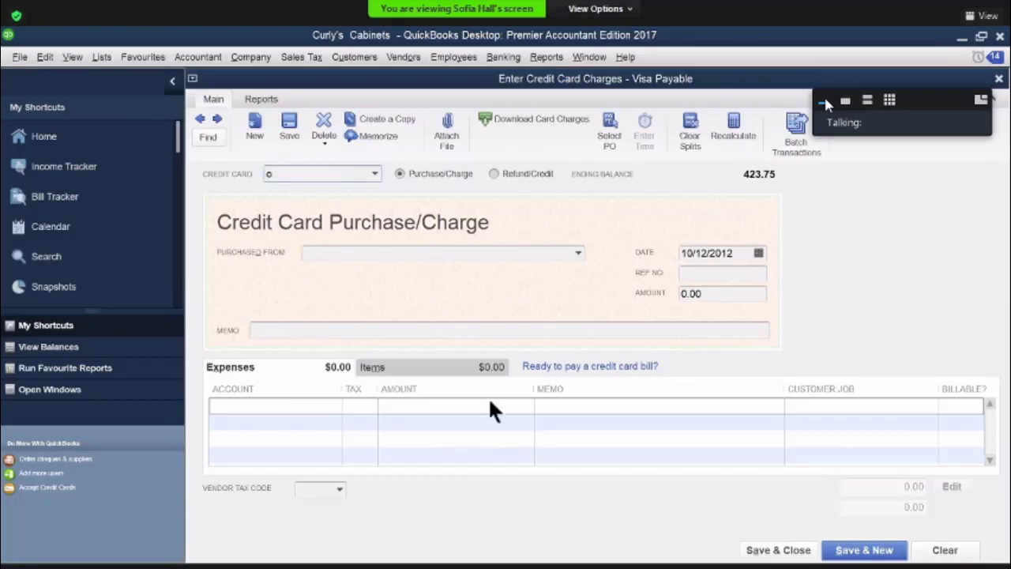
click(327, 253)
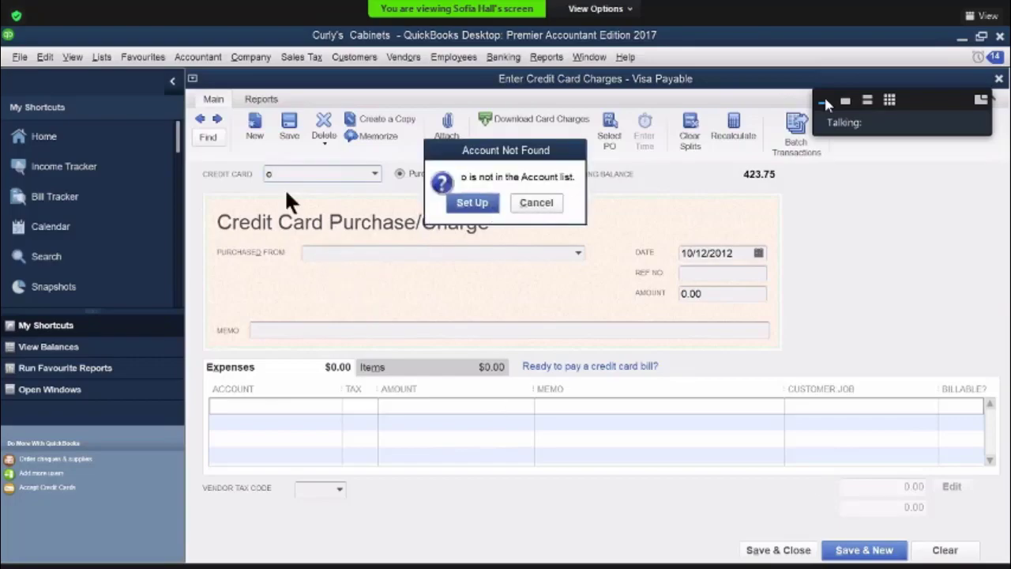
key(Escape)
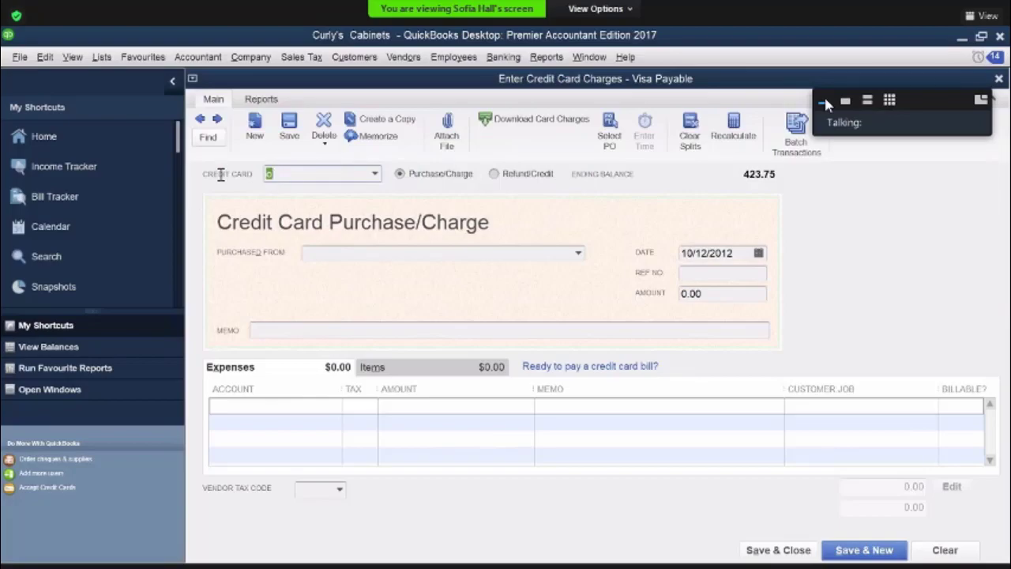
key(BackSpace)
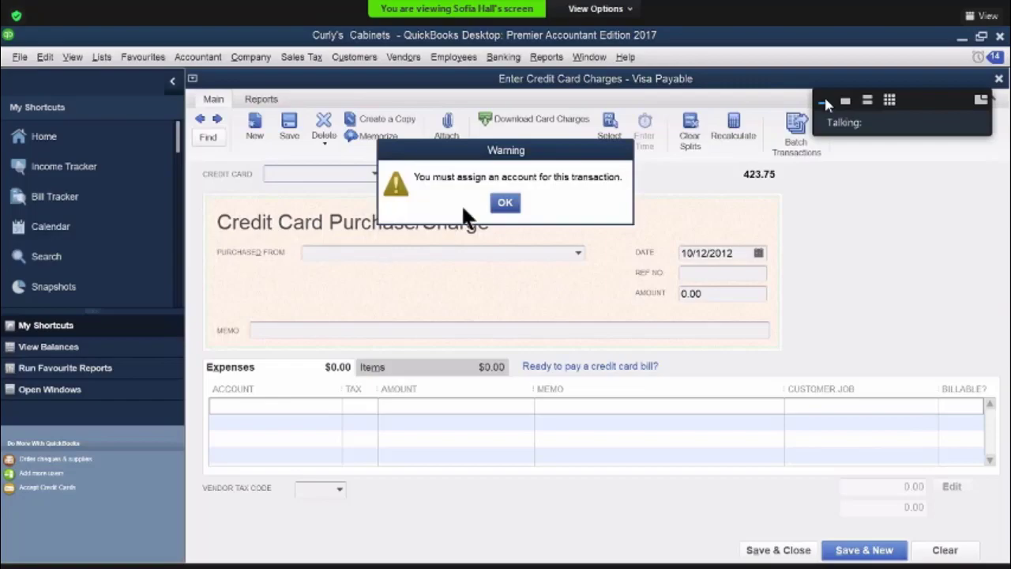
click(505, 203)
click(940, 551)
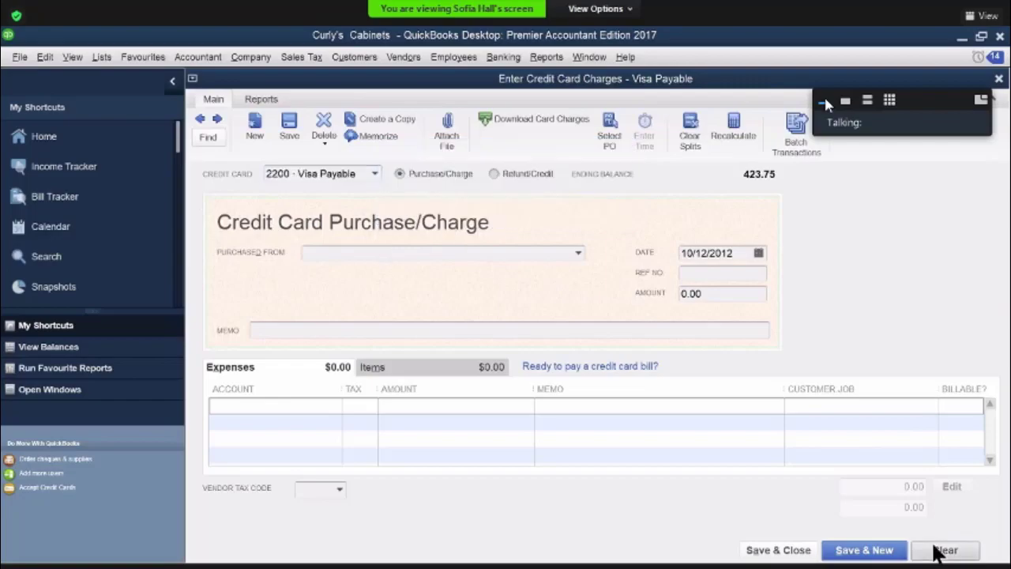
Set Otto's Autos as the vendor of the Visa charge and accept the purchase tax code notice
click(320, 253)
text(Otto's Autos)
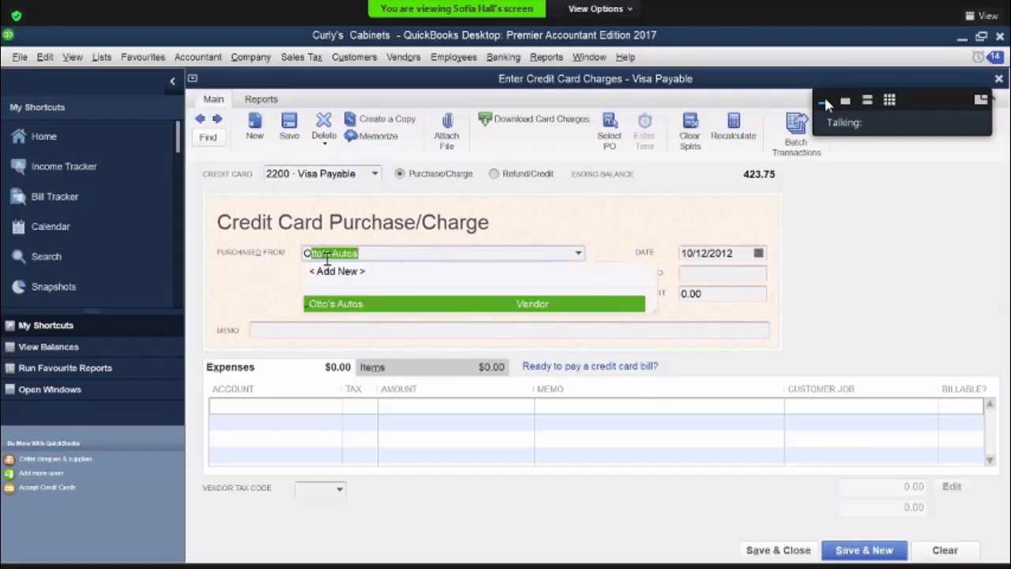
key(Tab)
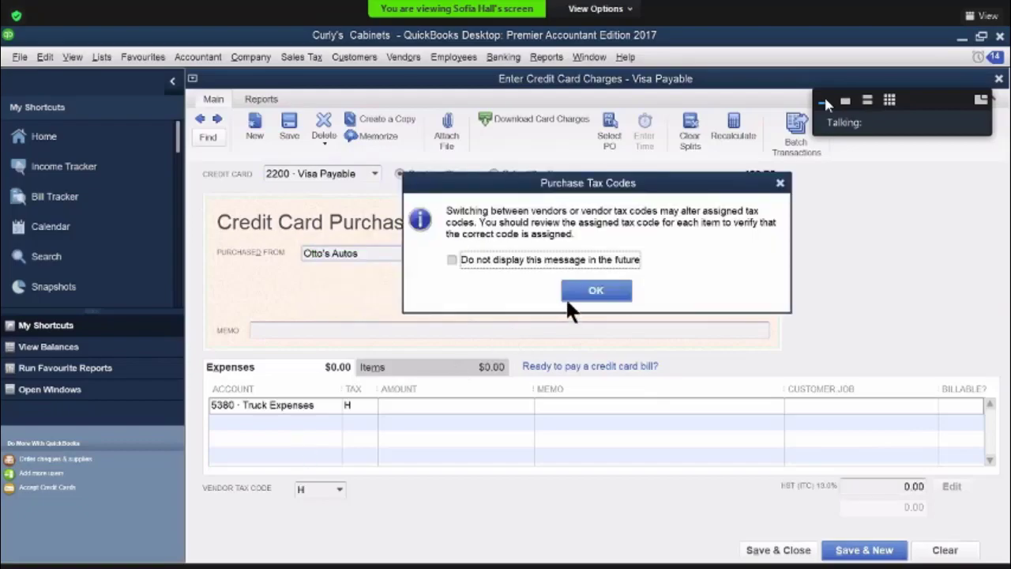
key(Return)
Set the 5380 Truck Expenses line to an amount of 230 with the memo "tune up"
click(366, 406)
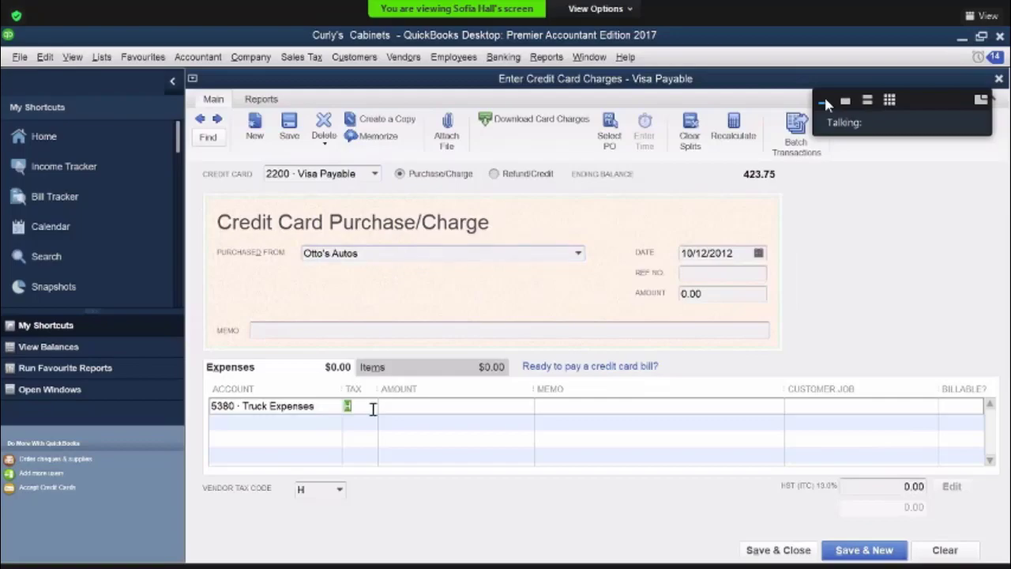
click(387, 405)
text(230)
key(Tab)
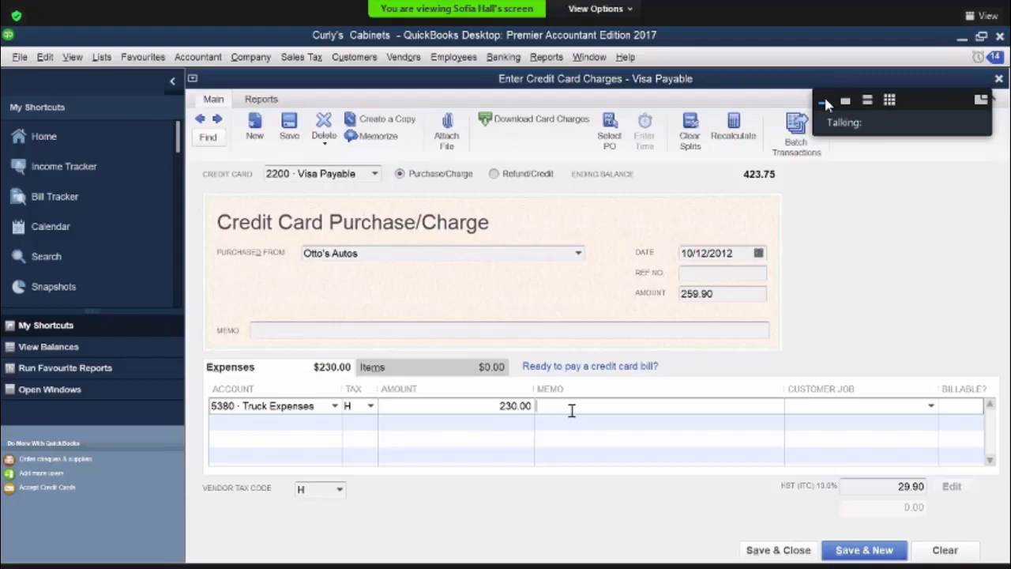
text(tune up)
key(Tab)
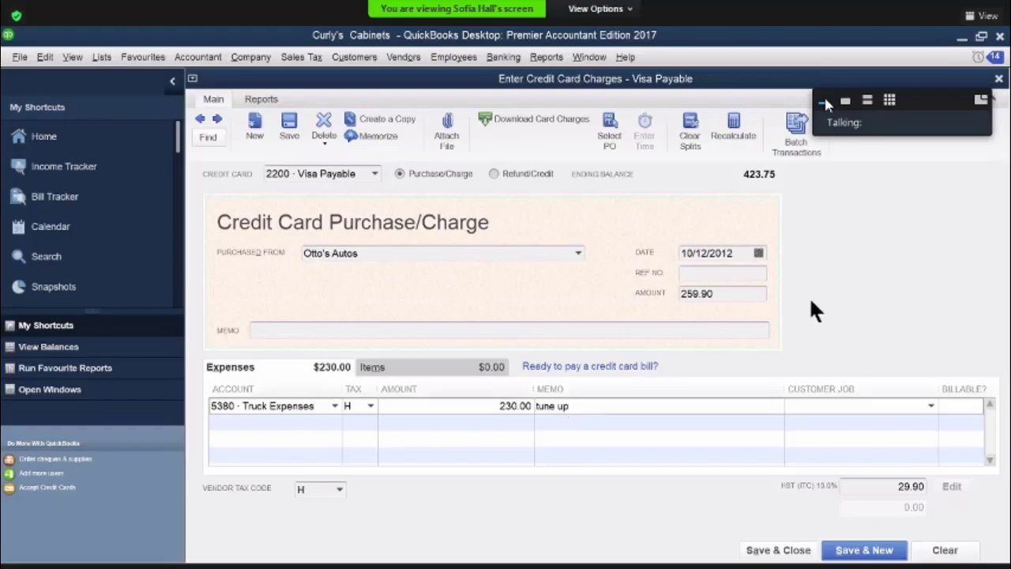
Give the Otto's Autos Visa charge the reference number 4550, and save and close it
click(740, 272)
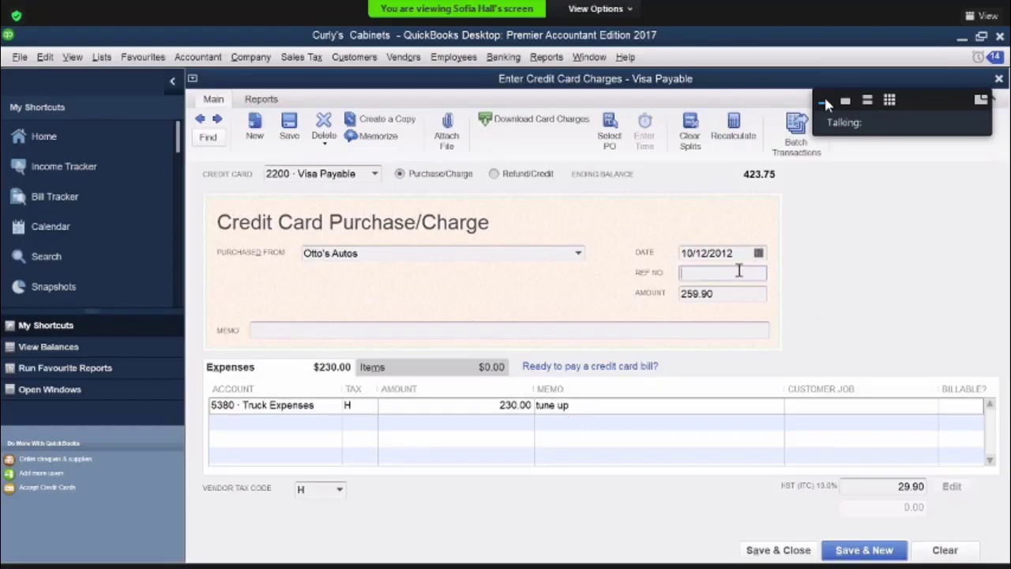
text(4550)
click(770, 551)
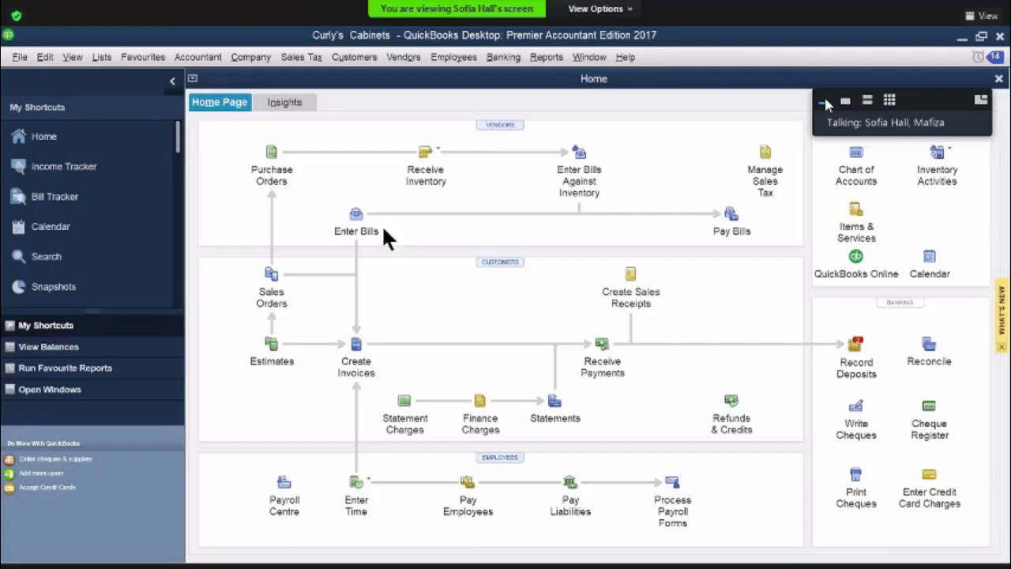
Start a new bill and quick-add "somthing for everyone" as its vendor
click(359, 217)
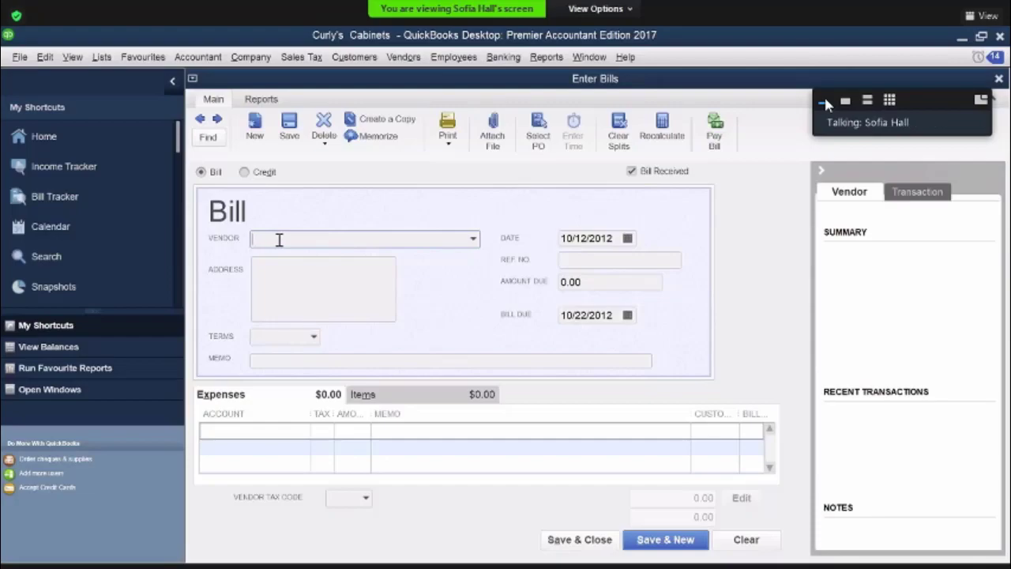
text(somthin)
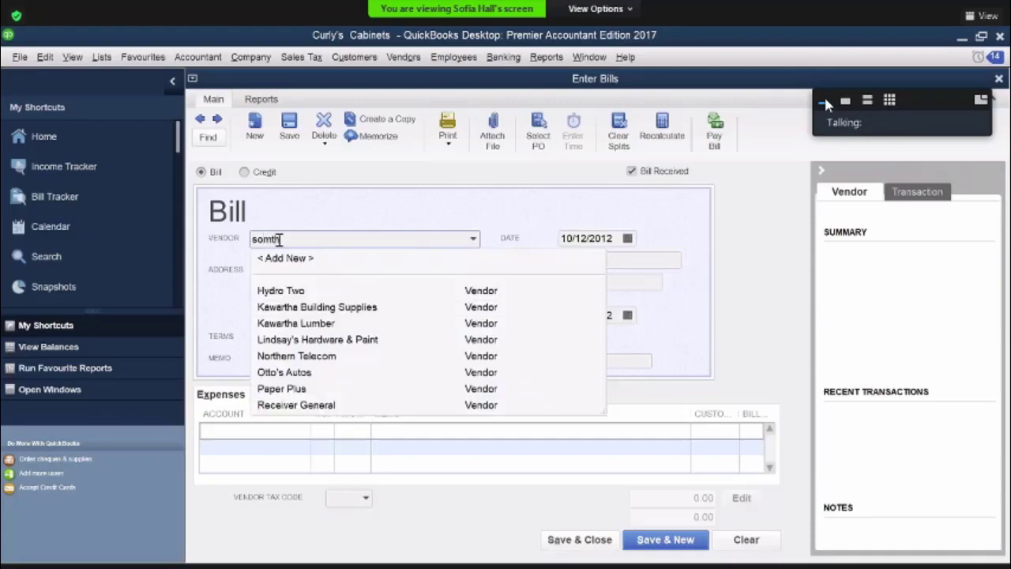
text(g for everyone)
key(Tab)
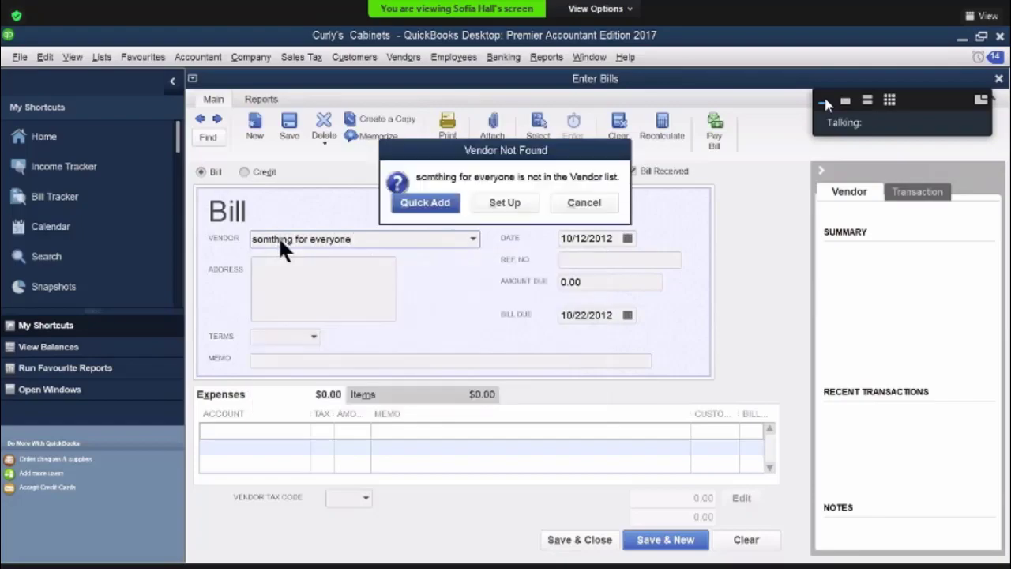
click(418, 199)
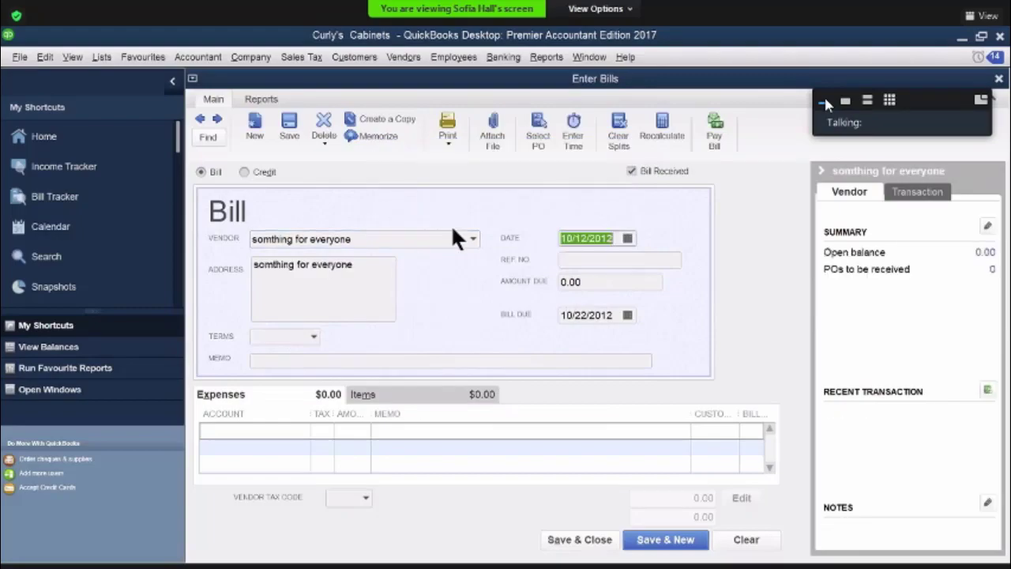
Enter "5300 rental exp" as the account on the bill's first expense line and set it up as a new Expense account
click(272, 427)
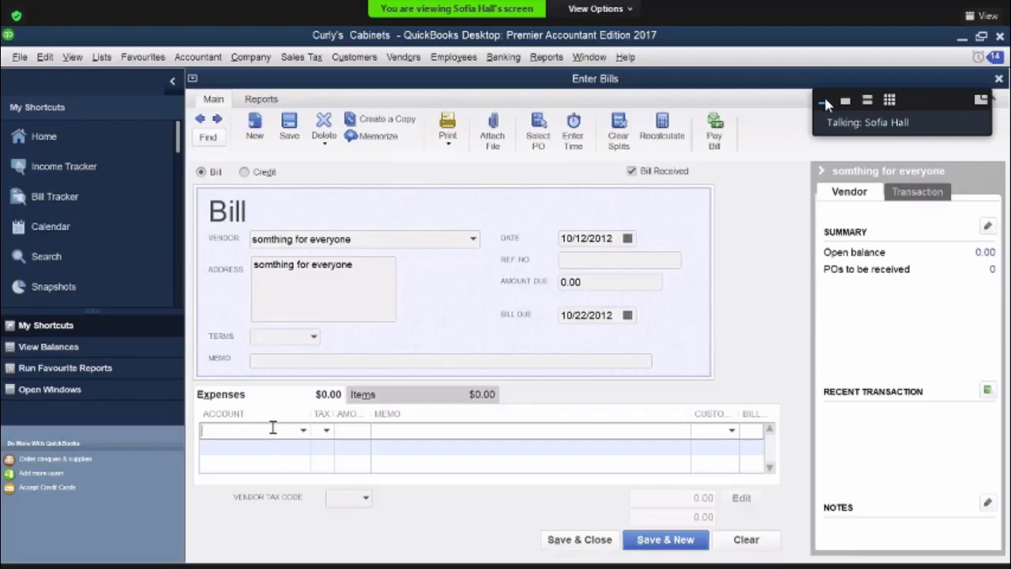
text(530)
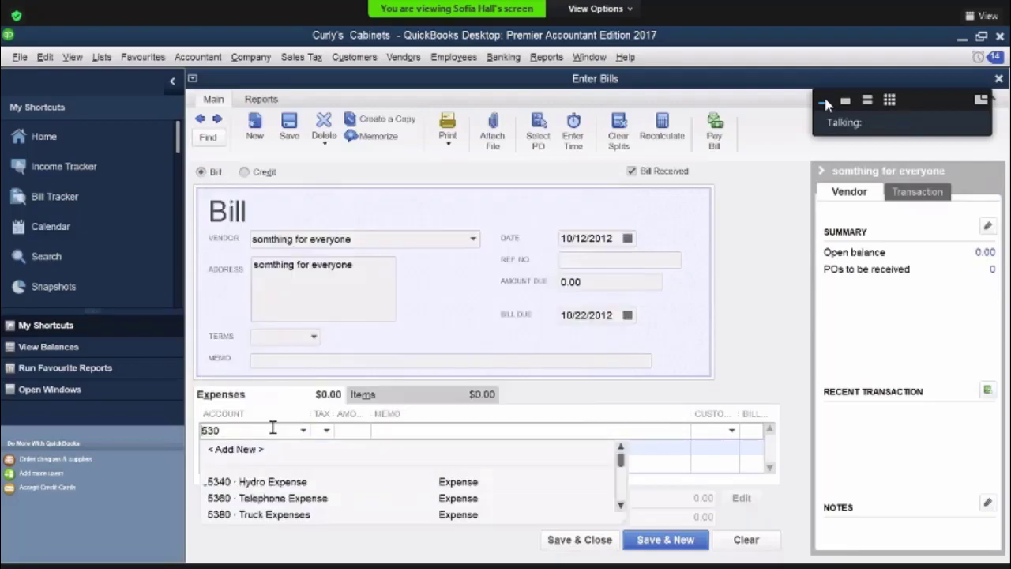
text(0)
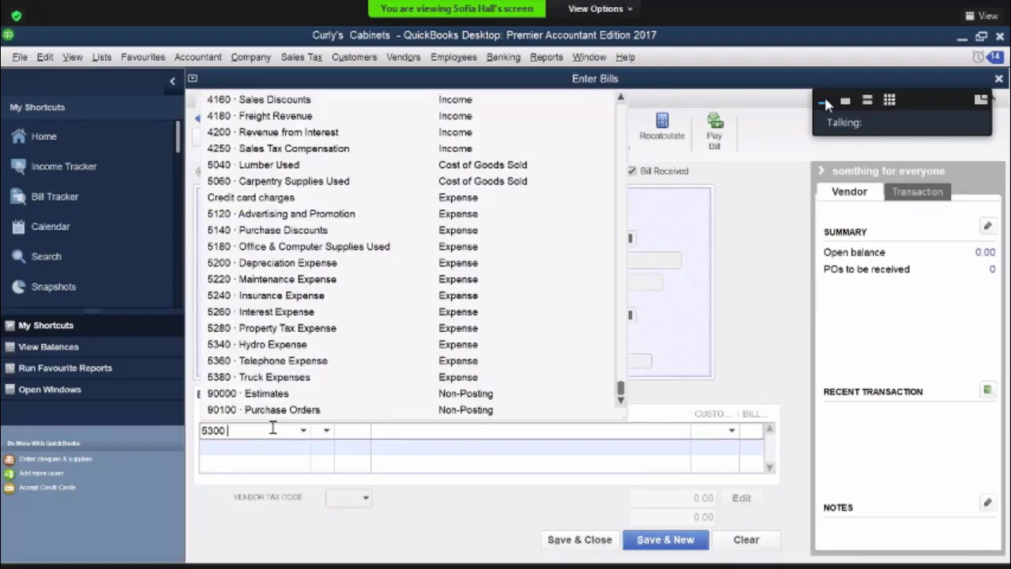
text( rental exp)
key(Tab)
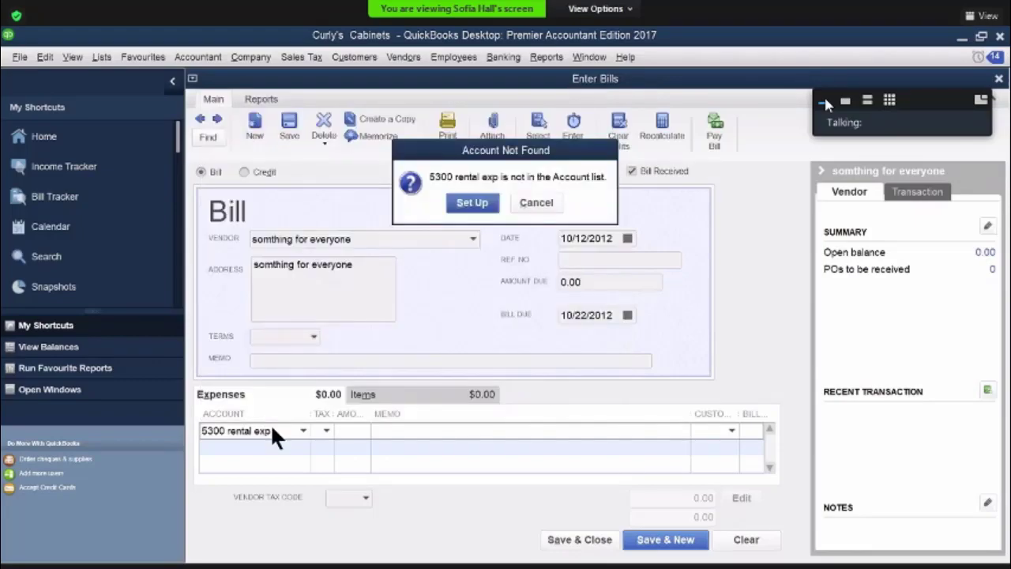
click(468, 204)
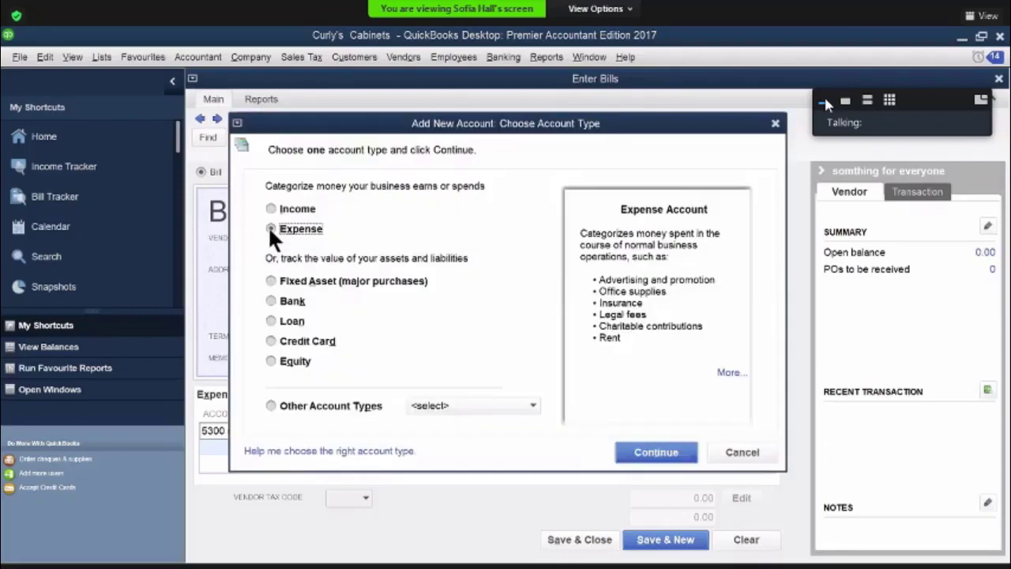
click(656, 460)
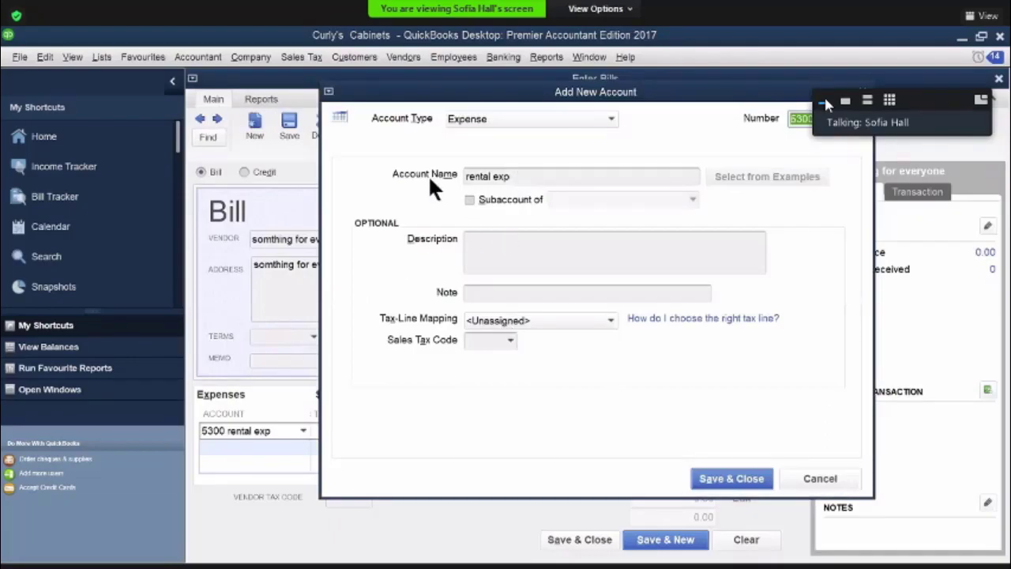
Copy the account name "rental exp" into the new account's description and save the account
click(500, 176)
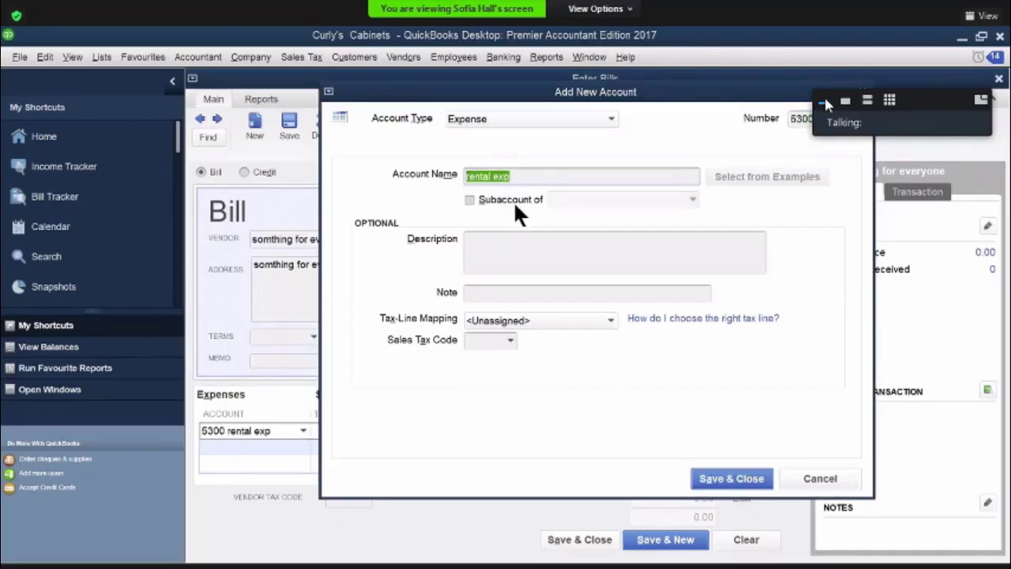
right_click(514, 200)
click(515, 221)
click(477, 251)
right_click(498, 296)
click(505, 297)
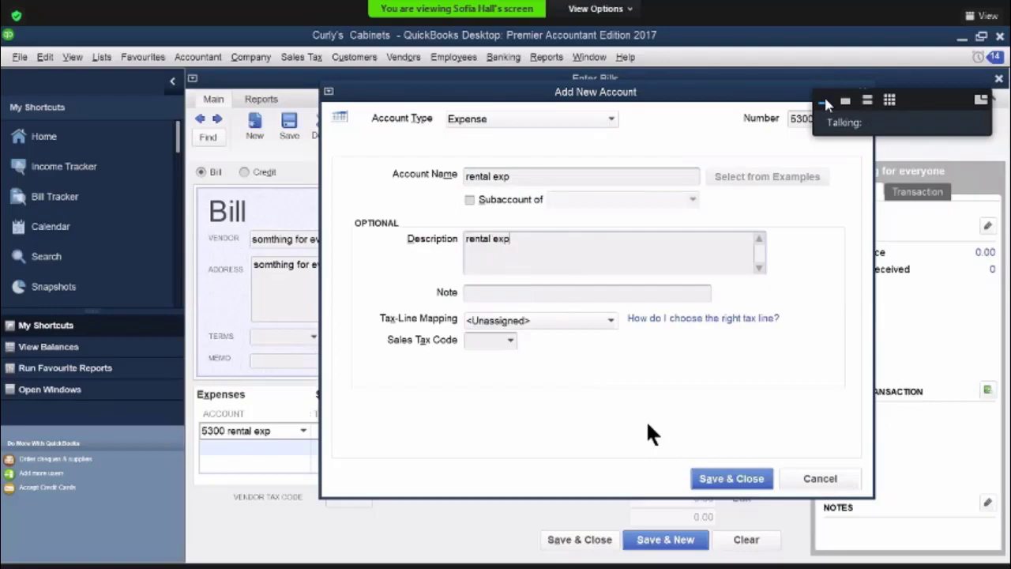
key(Return)
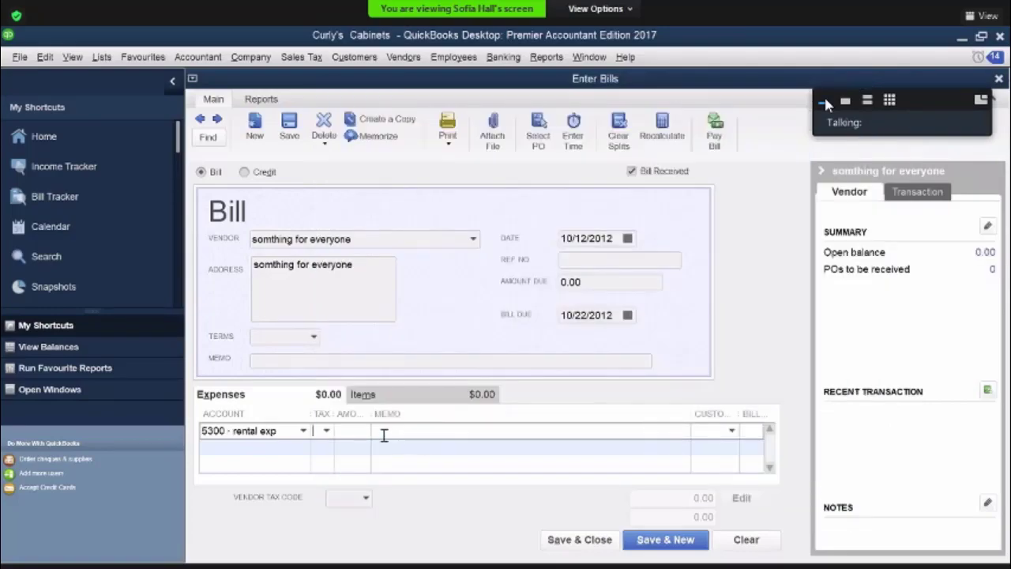
Set the 5300 rental exp line to tax code H and amount 1300 with the memo "rental"
click(327, 433)
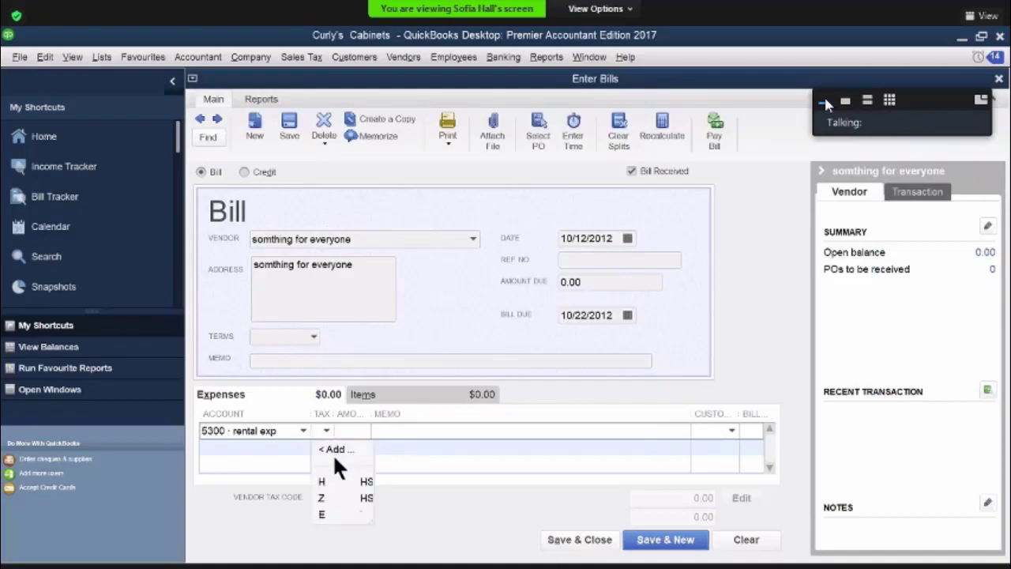
click(355, 434)
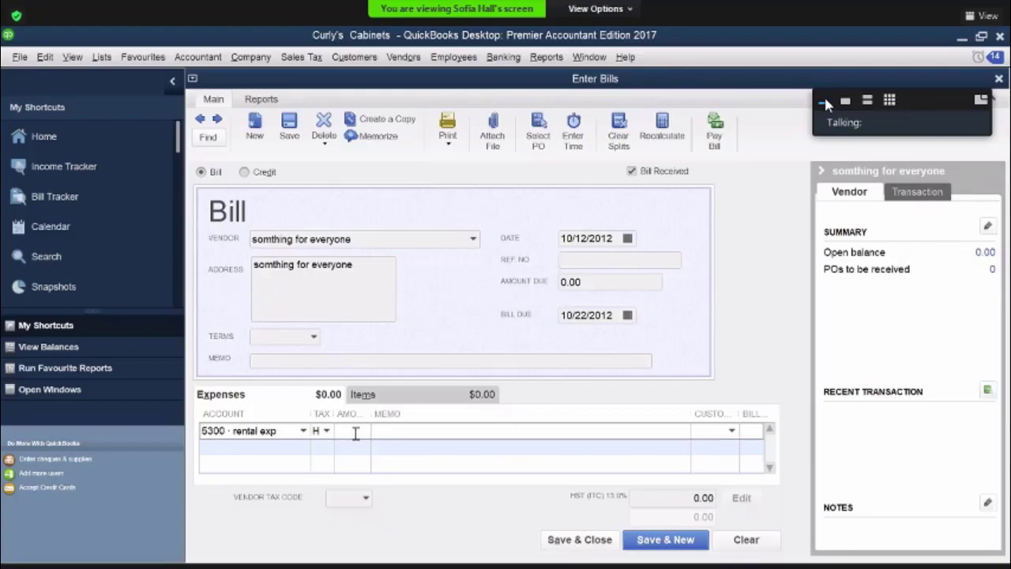
text(1300)
key(Tab)
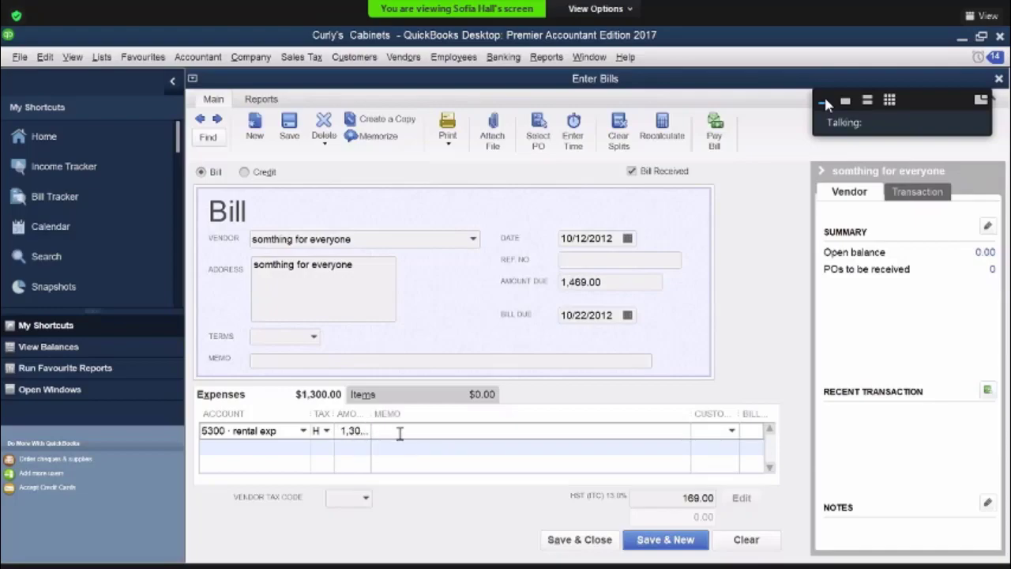
text(rental)
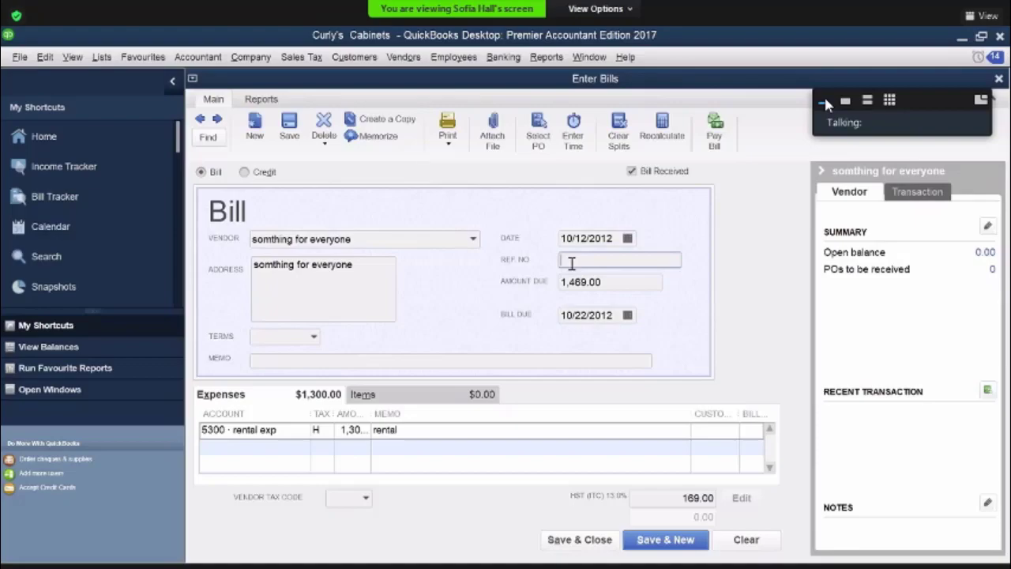
Give the somthing for everyone bill the reference number sfe 4550, and save and close it
text(sfe 4550)
key(Tab)
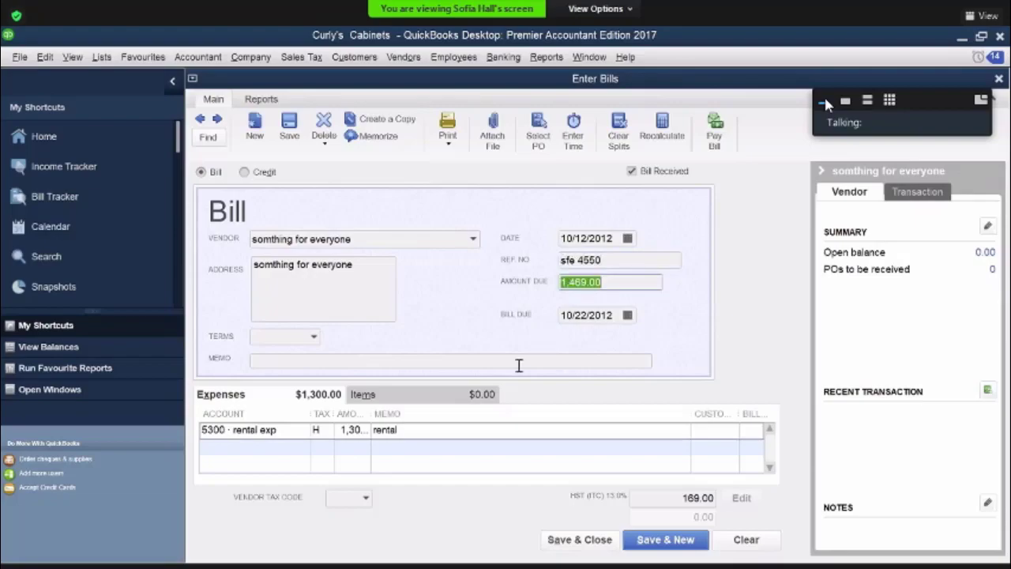
click(574, 545)
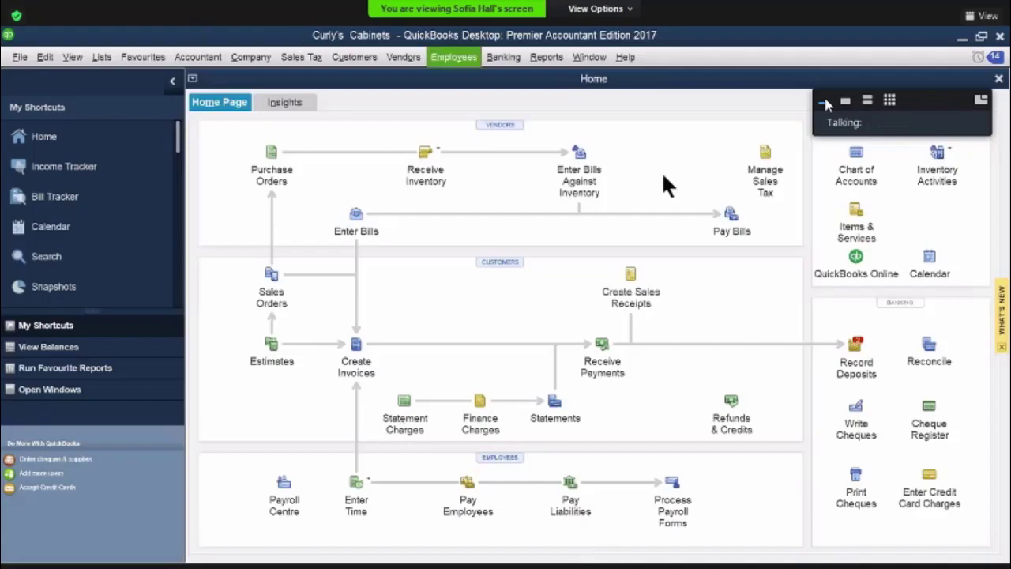
Pay Kawartha Lumber bill KL-2339 in full from 1020 Bank Chequing, assigning cheque number 504, and finish the payment
click(731, 218)
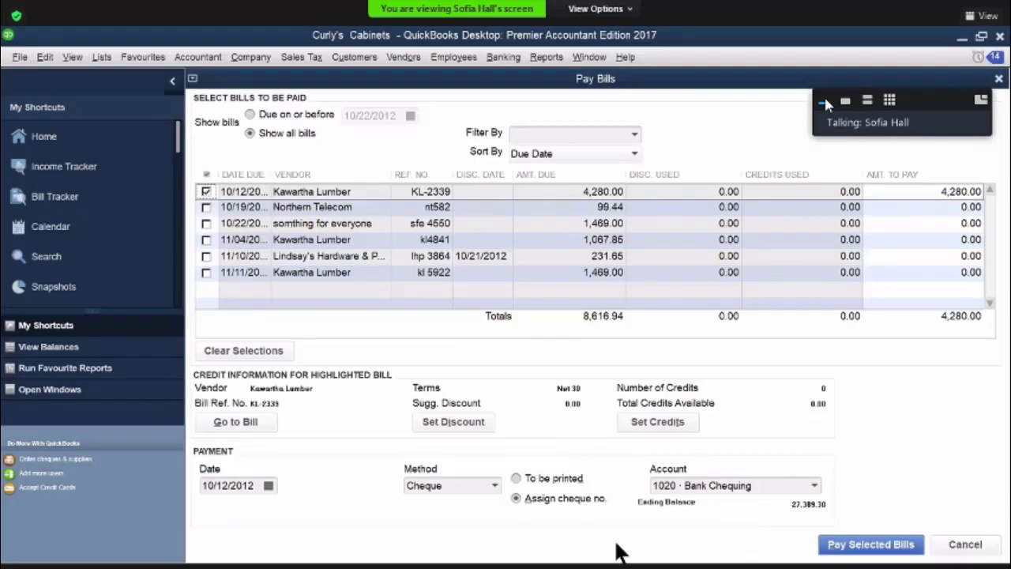
click(853, 552)
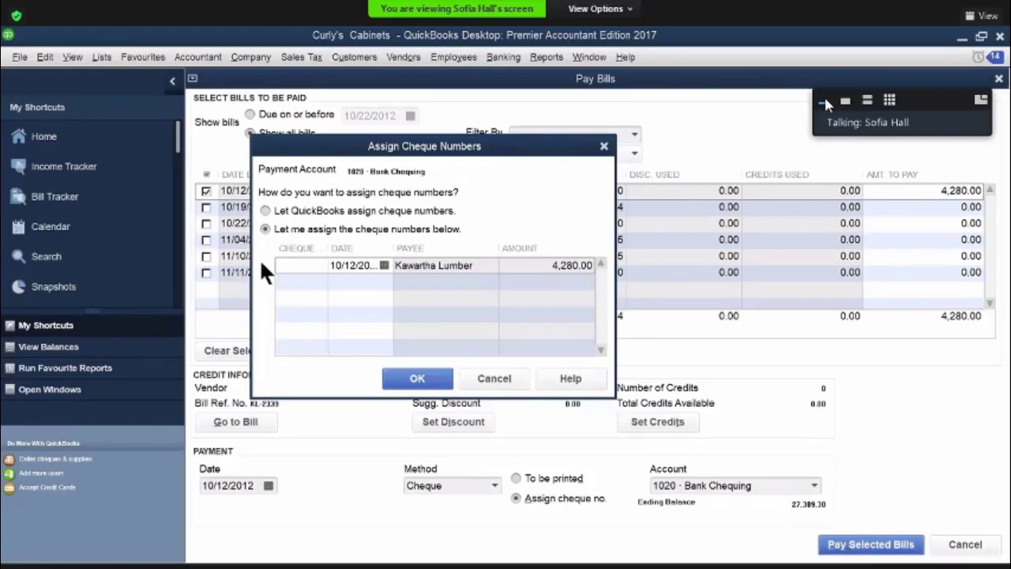
click(296, 265)
text(504)
click(414, 380)
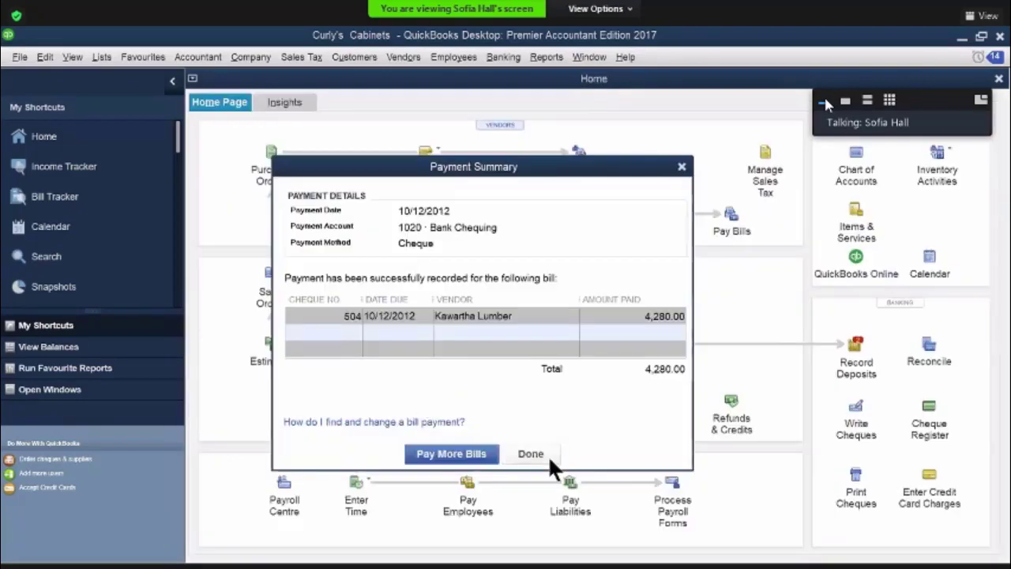
click(544, 457)
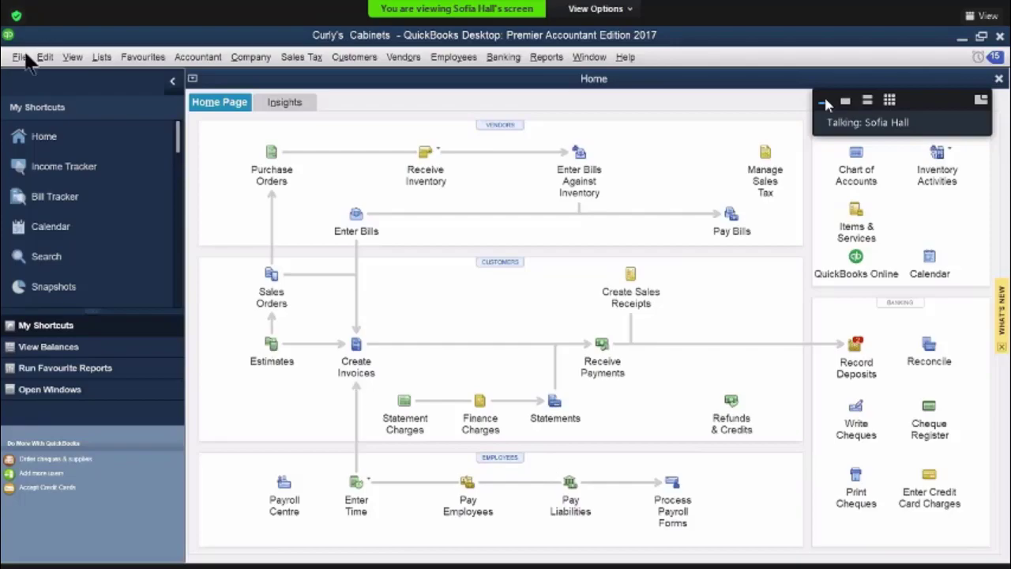
Open the memorized Otto's Autos credit card charge from the memorized transaction list
click(102, 60)
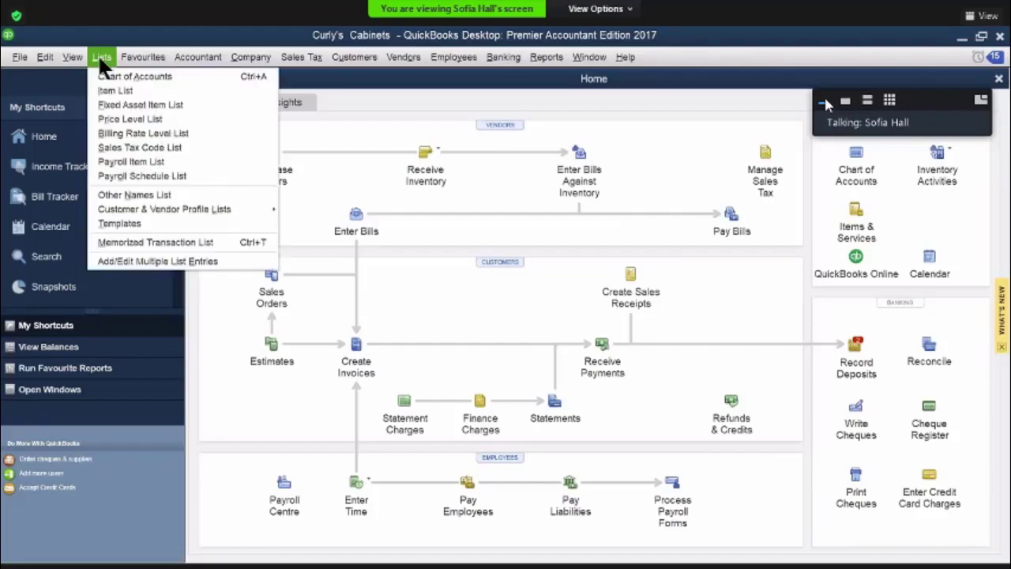
click(139, 238)
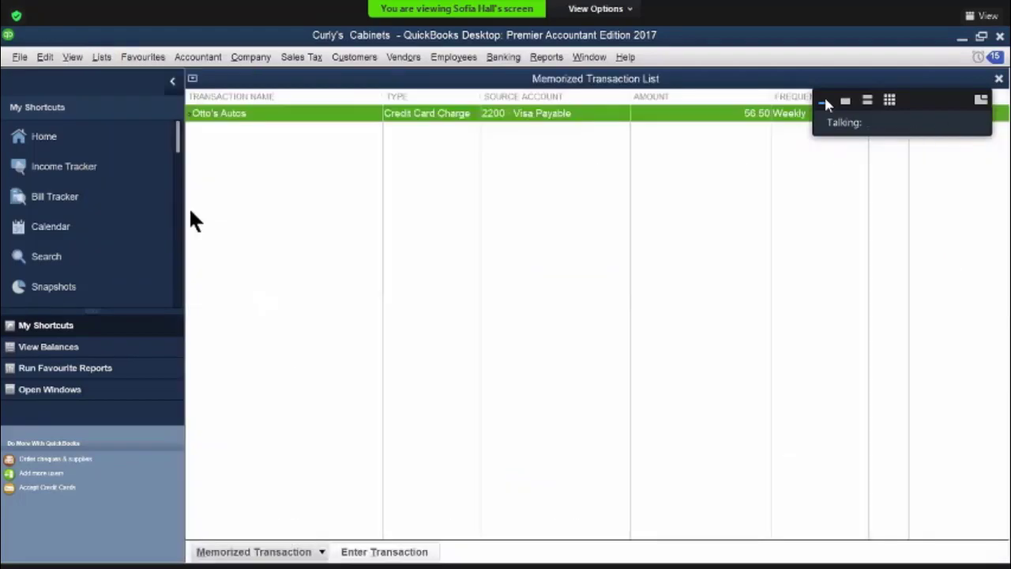
double_click(245, 113)
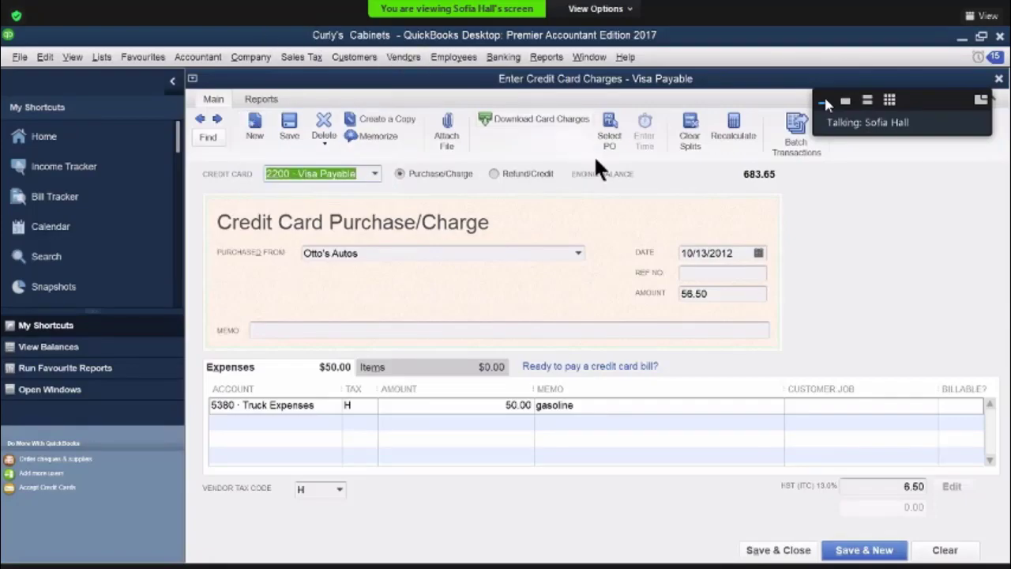
Give the memorized Otto's Autos gasoline charge the reference number oa 7218, save and close it, and close the memorized transaction list
click(688, 274)
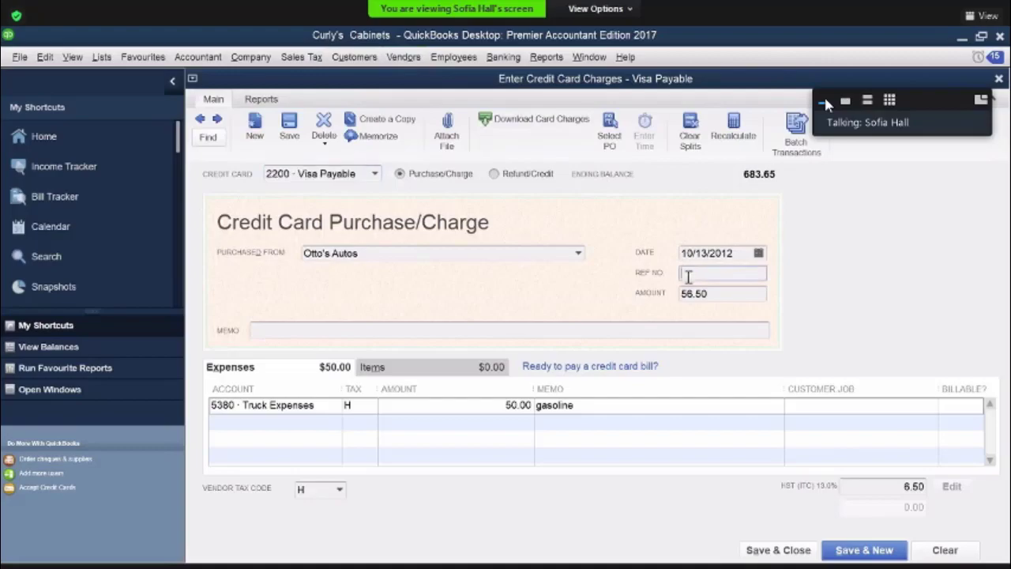
text(ca 7218)
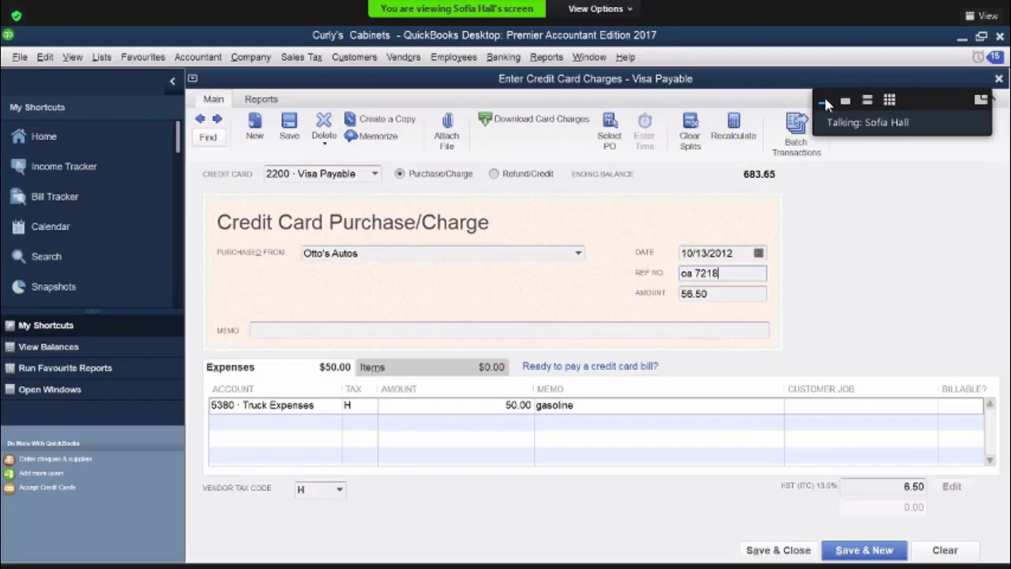
click(774, 551)
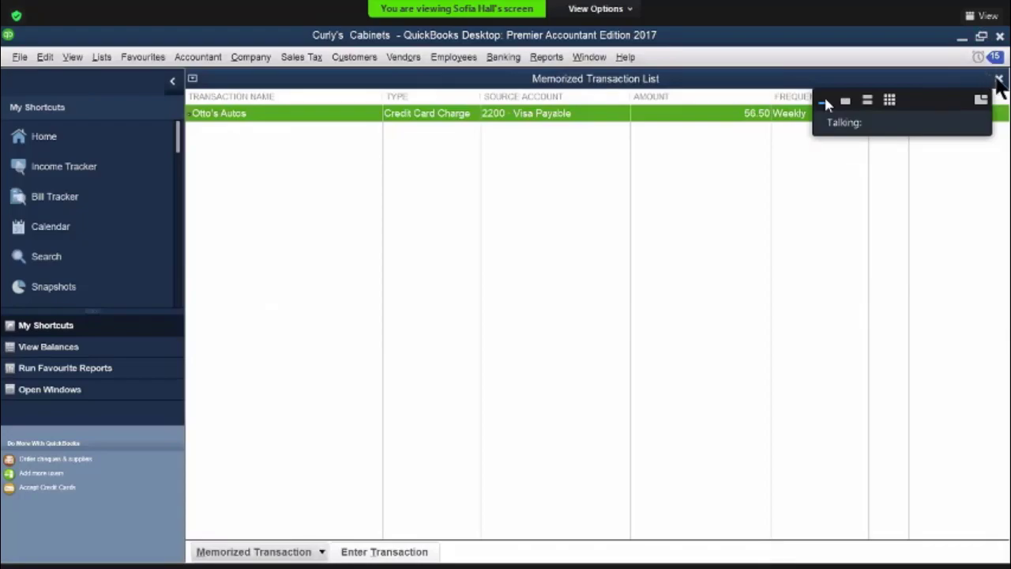
click(998, 79)
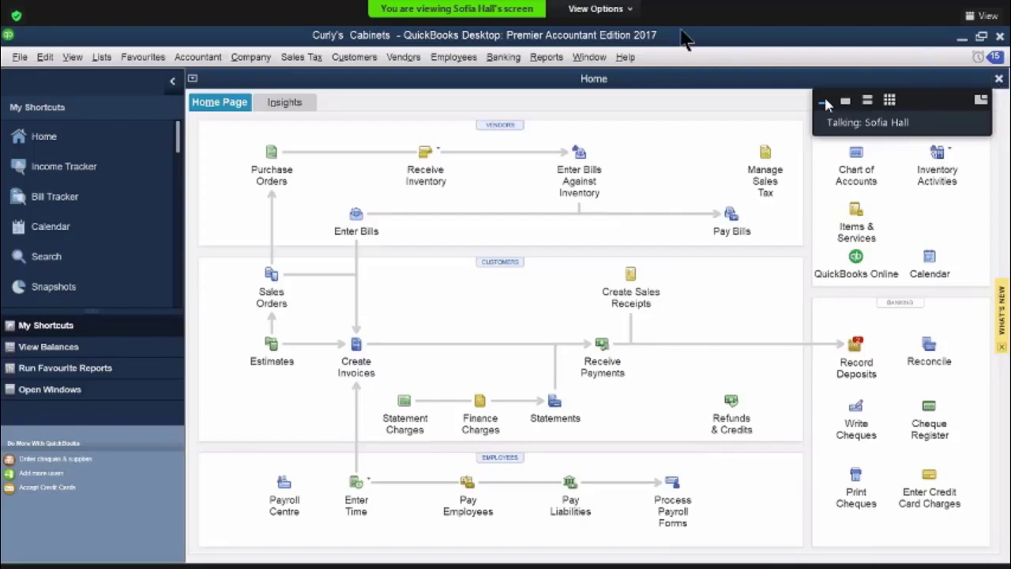
Start a new sales receipt with Cash Sales as the customer
click(632, 274)
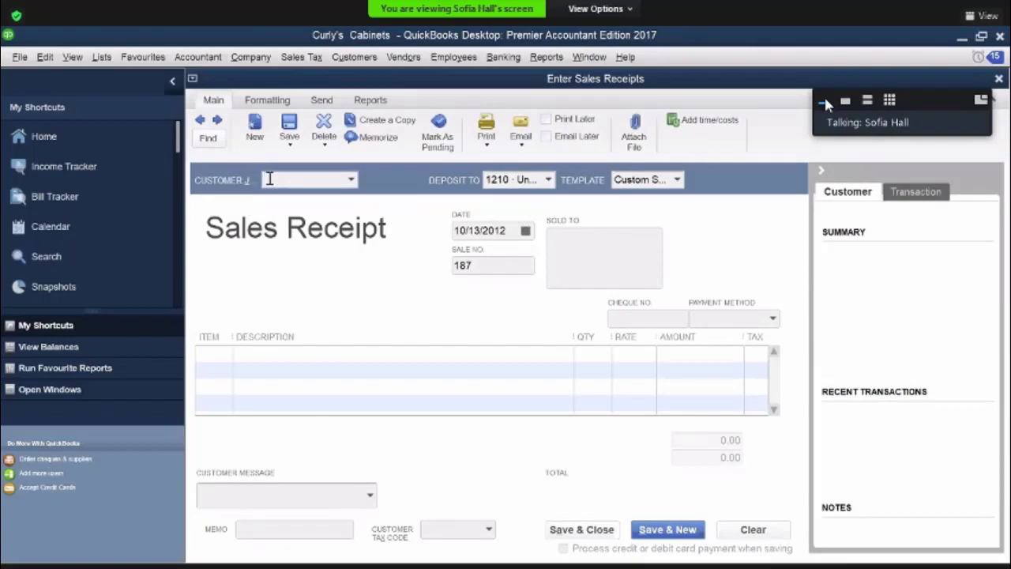
text(Cash Sales)
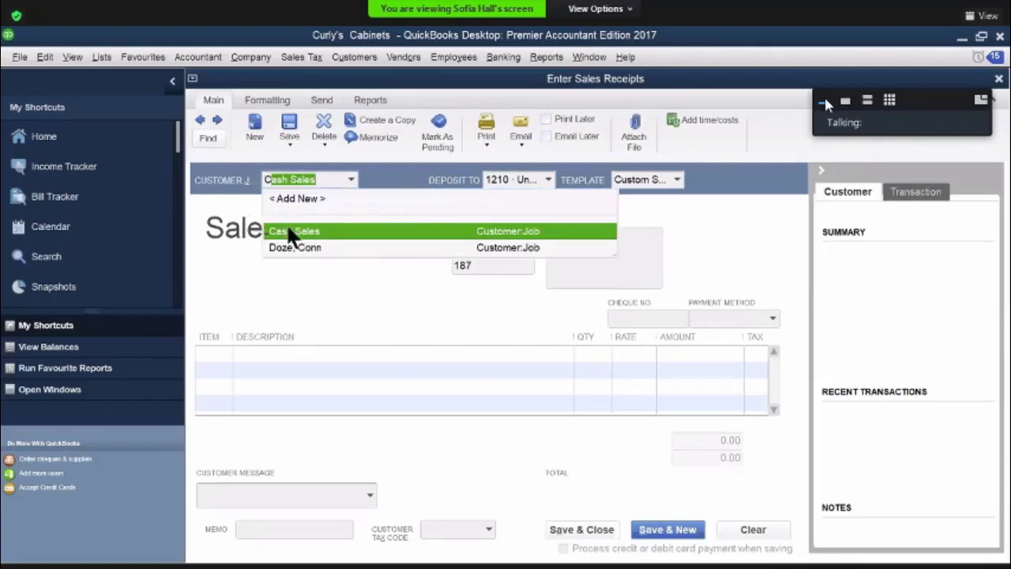
click(292, 231)
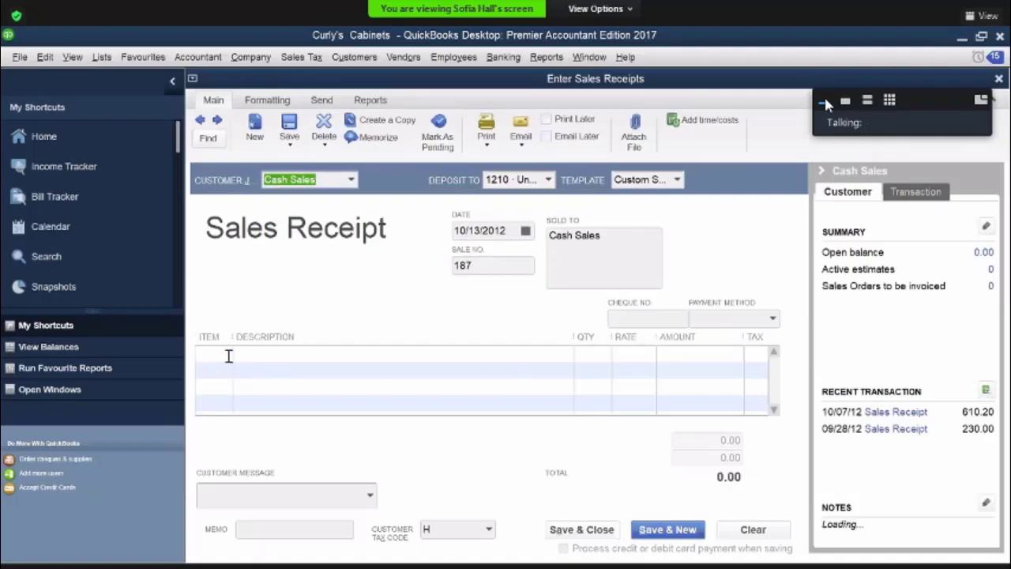
Add a Furniture line with an amount of 470.00 to the Cash Sales receipt
click(227, 357)
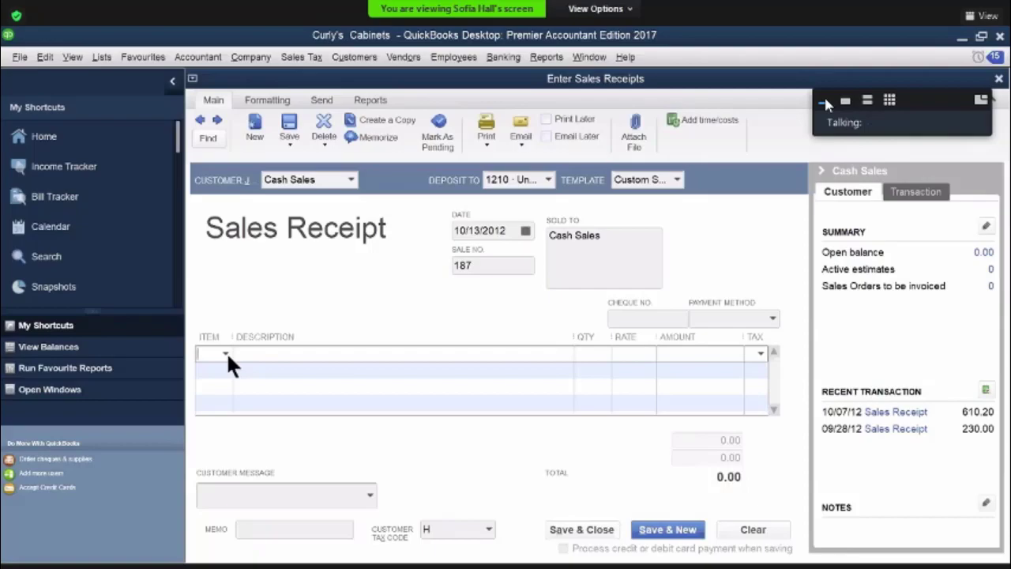
click(225, 353)
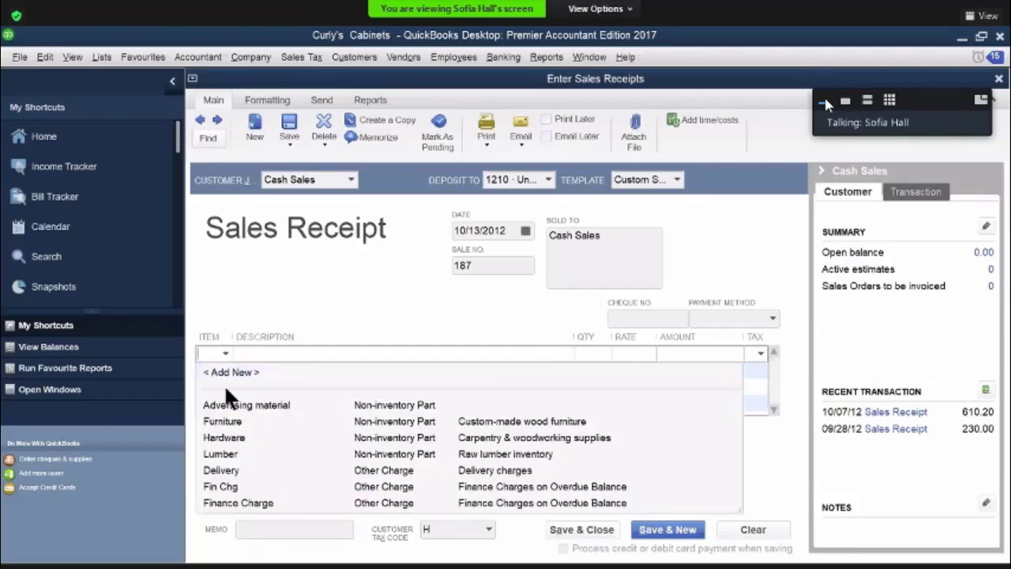
click(222, 421)
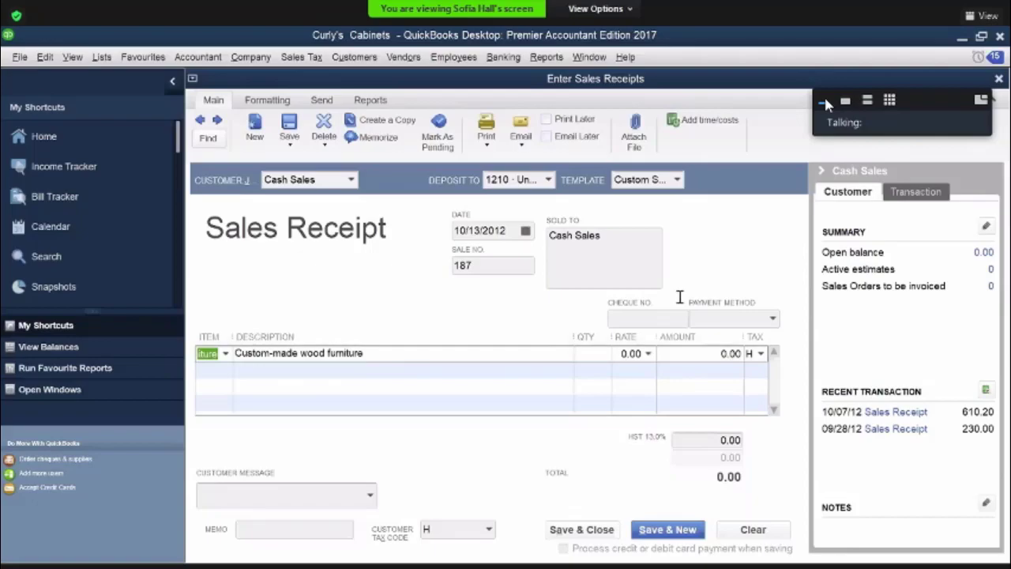
click(726, 353)
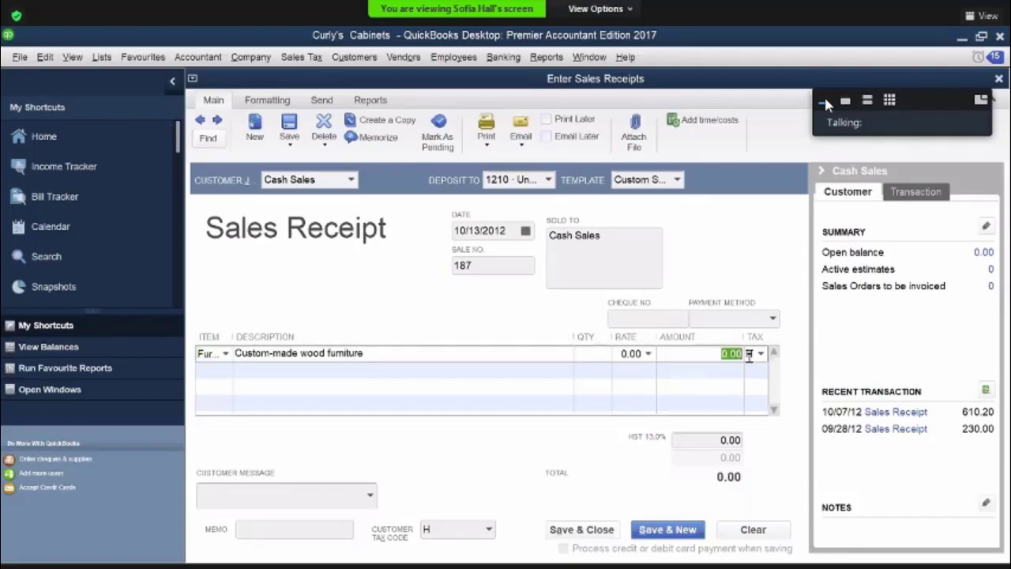
text(470)
key(Tab)
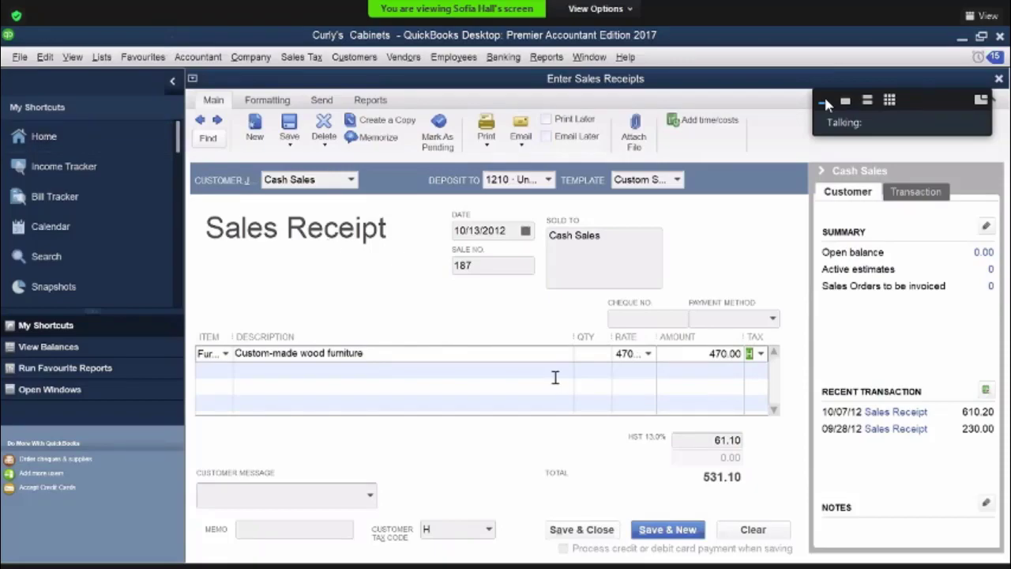
Set the receipt's payment method to Cash, then save and close it
click(771, 316)
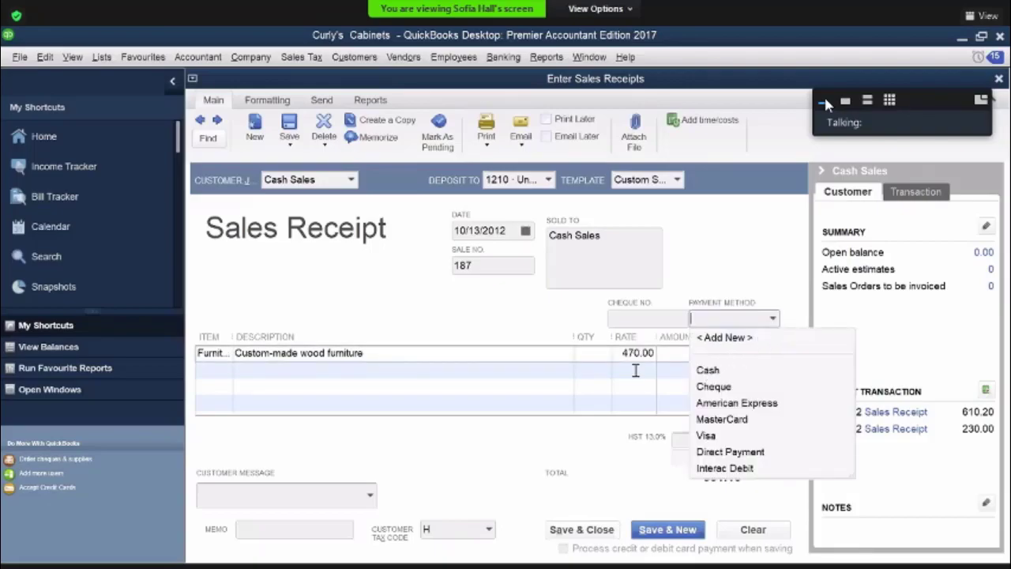
click(719, 370)
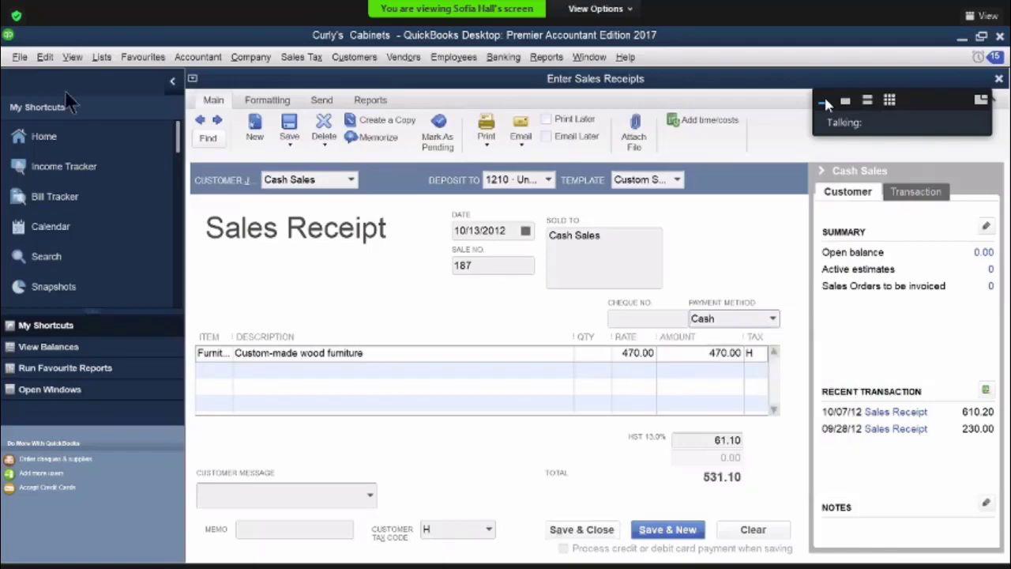
key(alt+a)
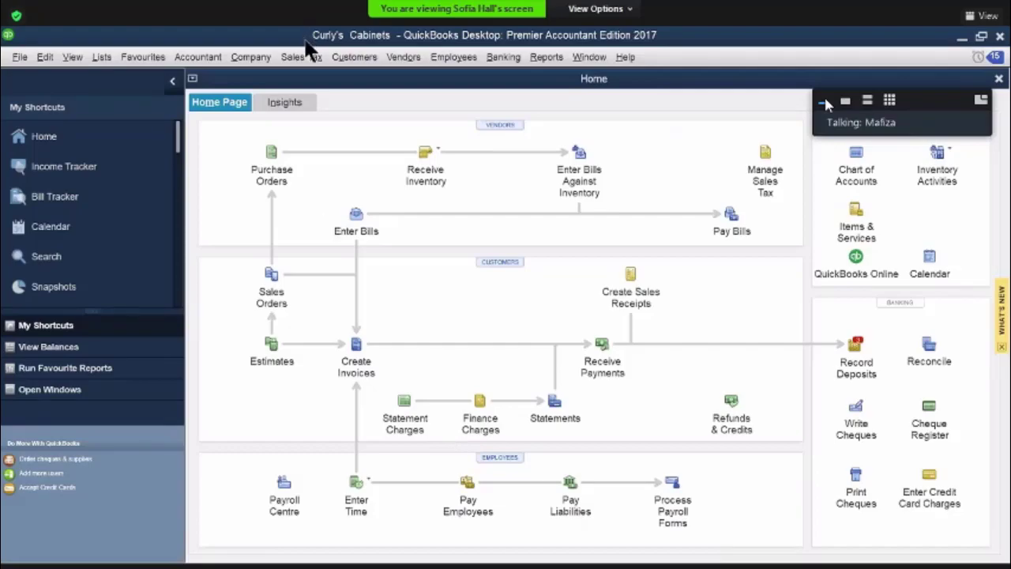
Start another sales receipt with Cash Sales as the customer
click(629, 276)
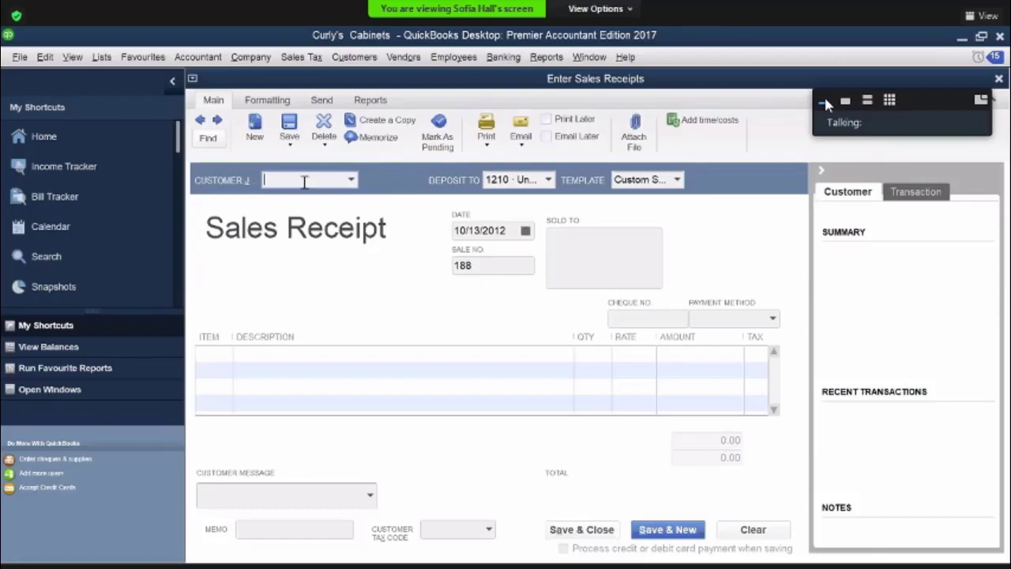
text(Cash Sales)
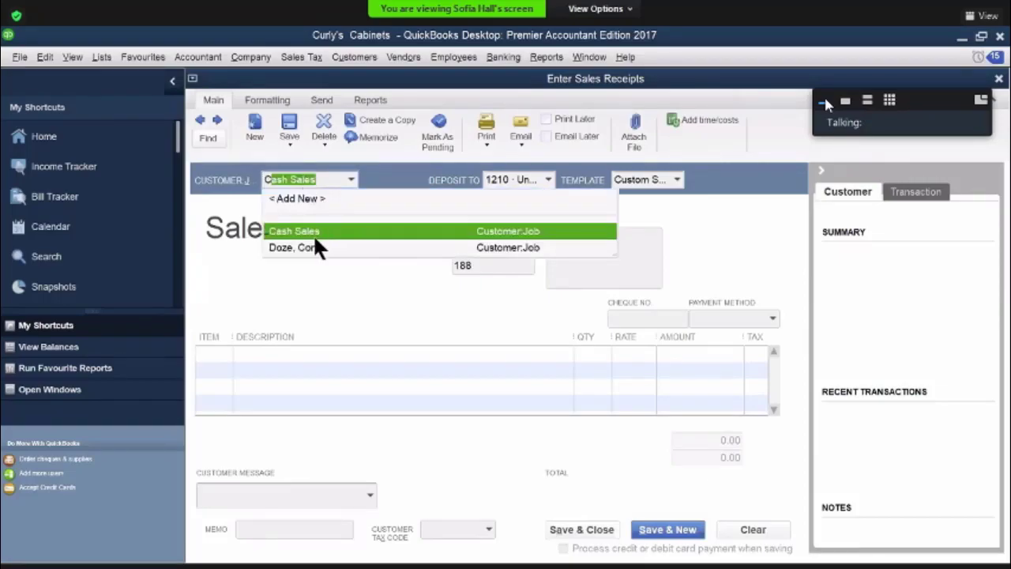
click(315, 321)
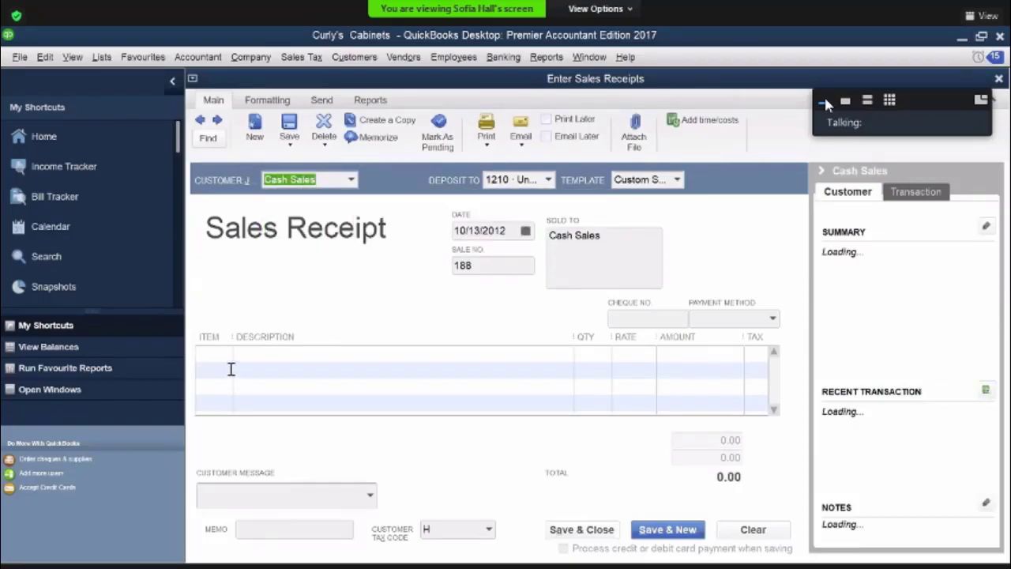
Add a Furniture line with an amount of 275.00 to sales receipt 188
click(225, 359)
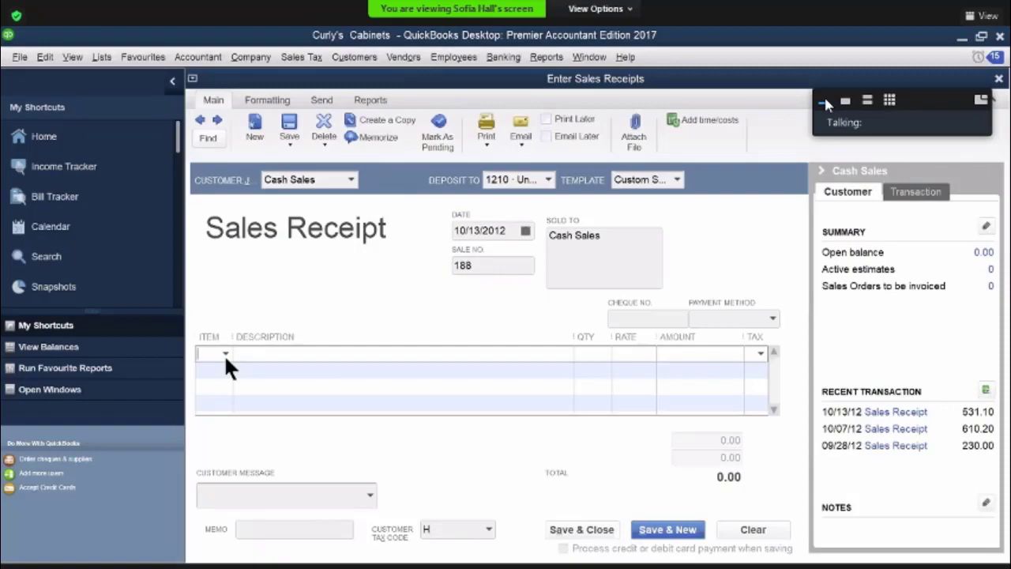
click(226, 354)
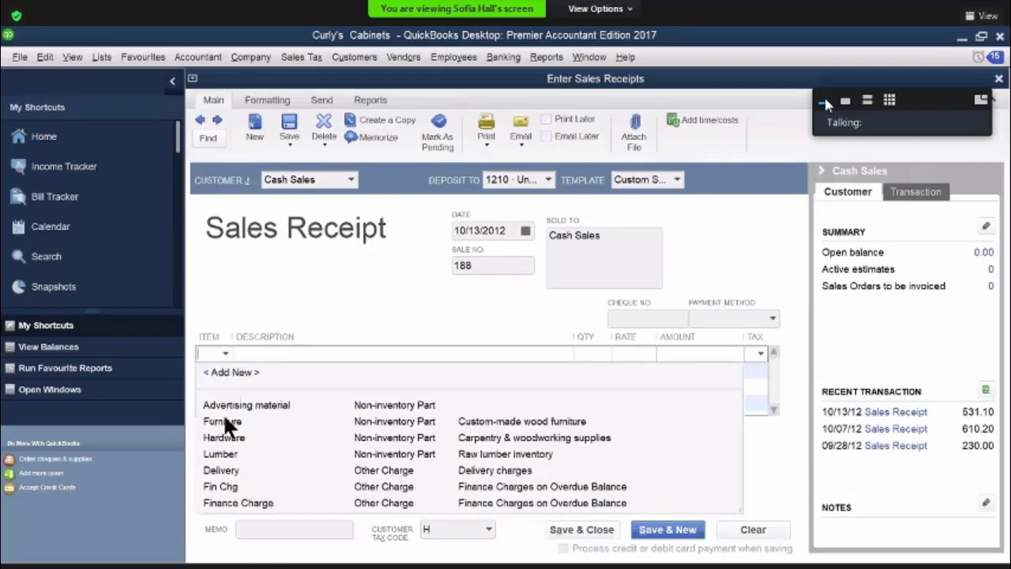
click(225, 421)
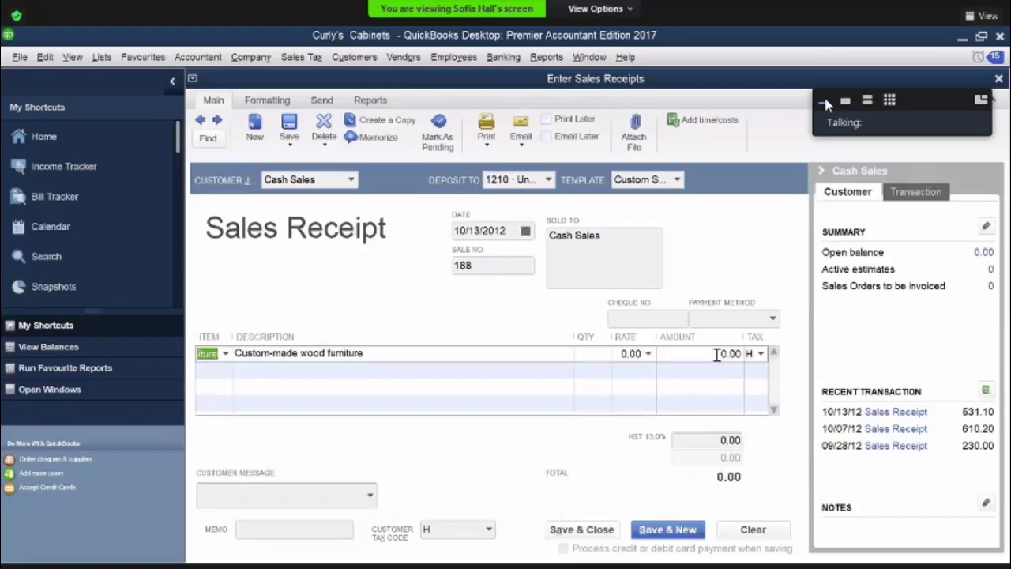
click(734, 355)
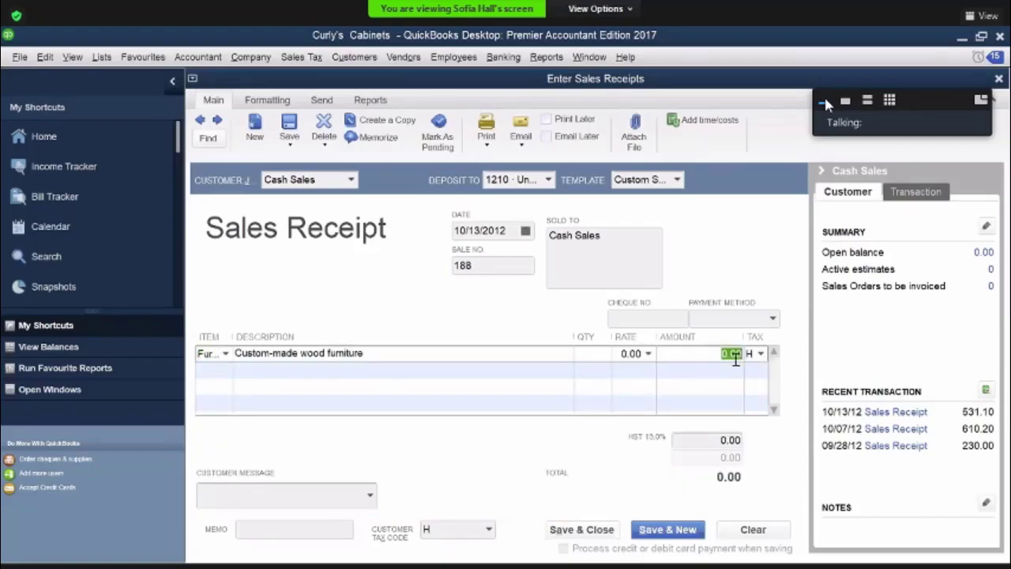
text(275)
key(Tab)
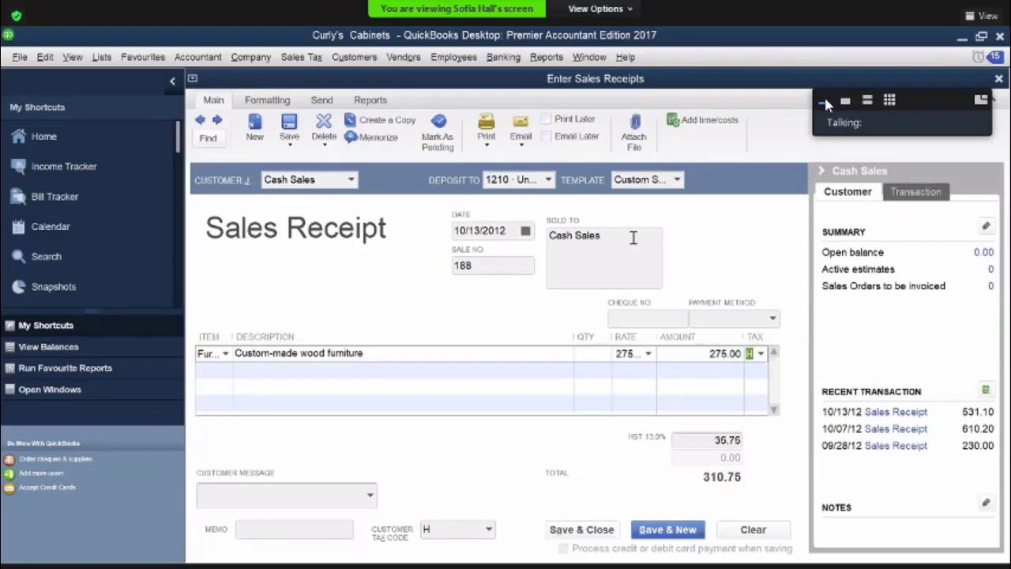
Set the receipt's payment method to Visa and its date to October 14, 2012
click(771, 319)
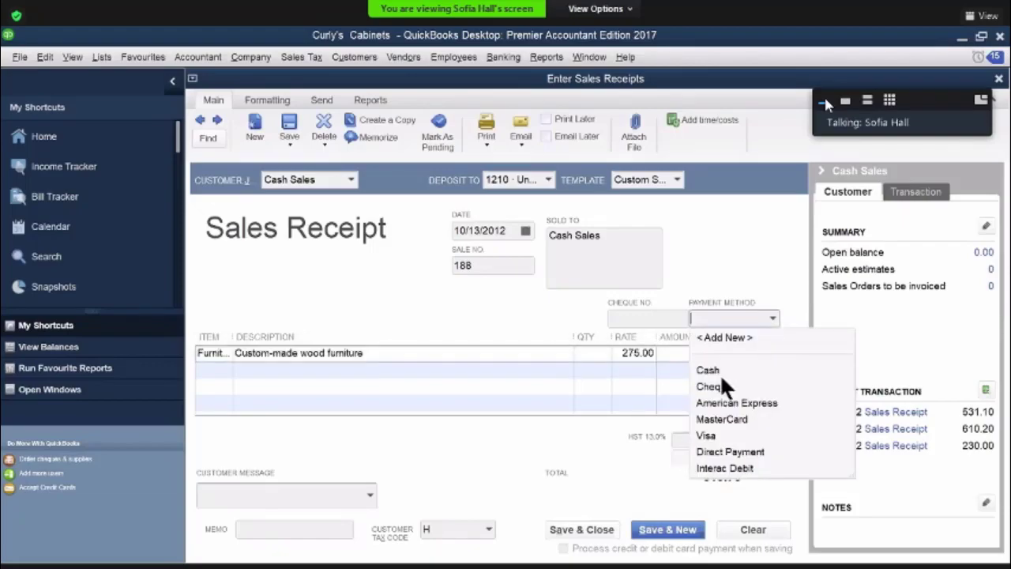
click(707, 437)
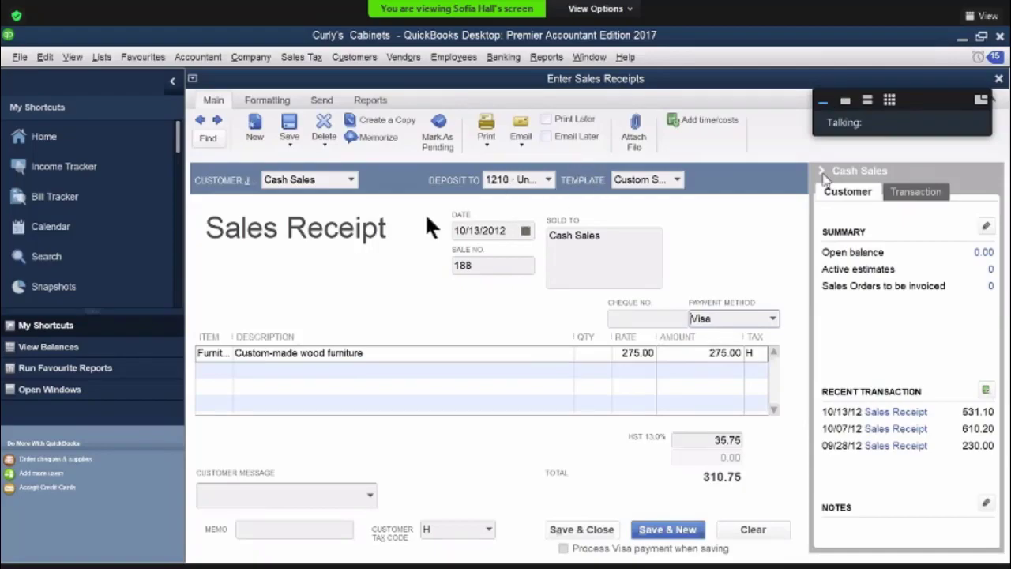
click(525, 229)
key(Escape)
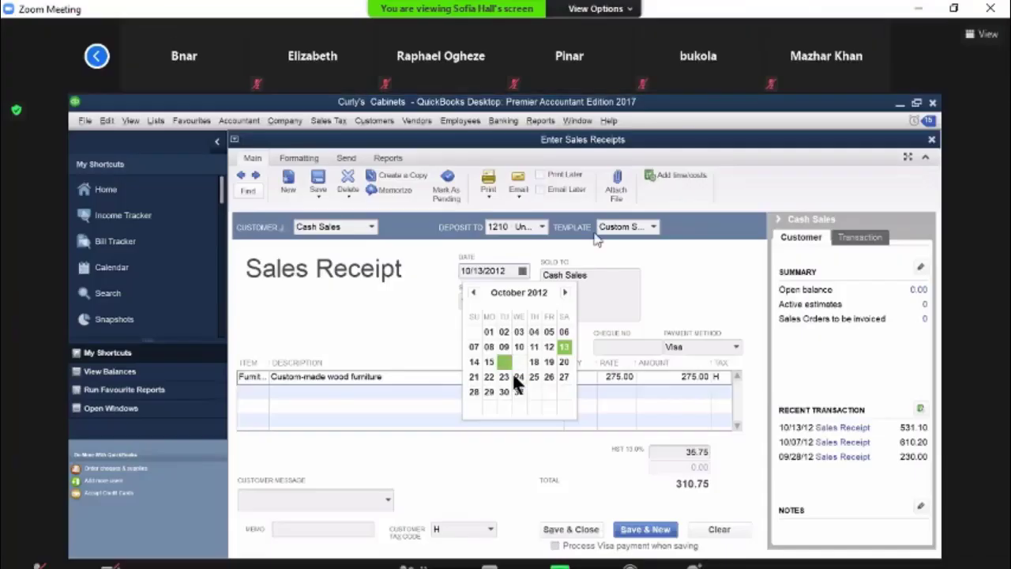
click(474, 362)
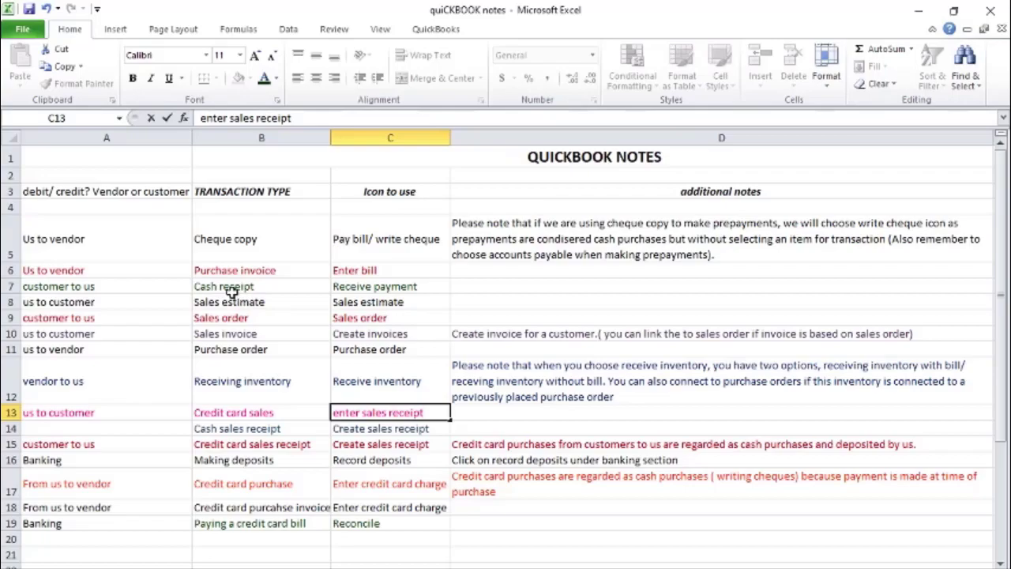
click(519, 567)
click(616, 487)
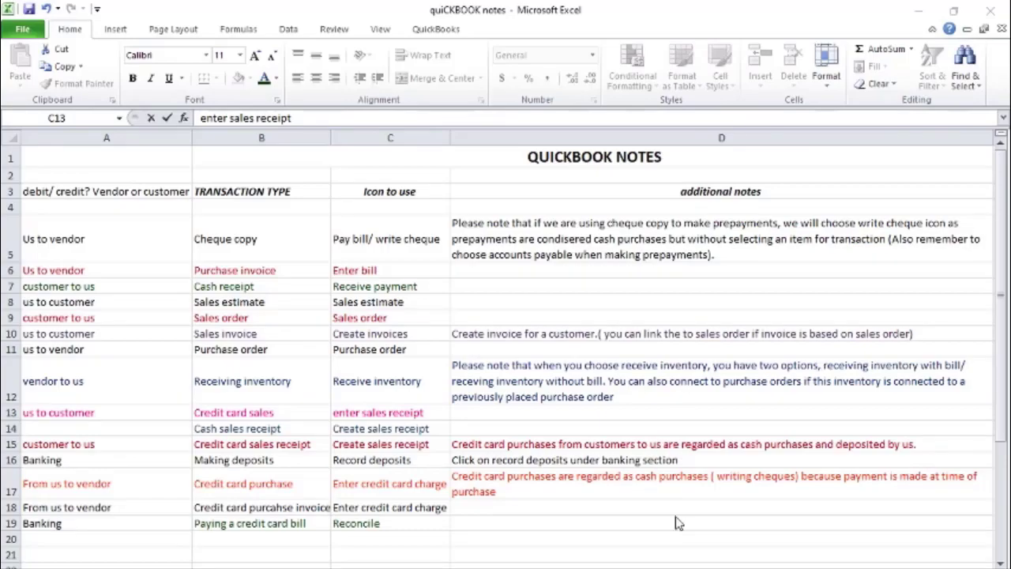
mouse_move(676, 565)
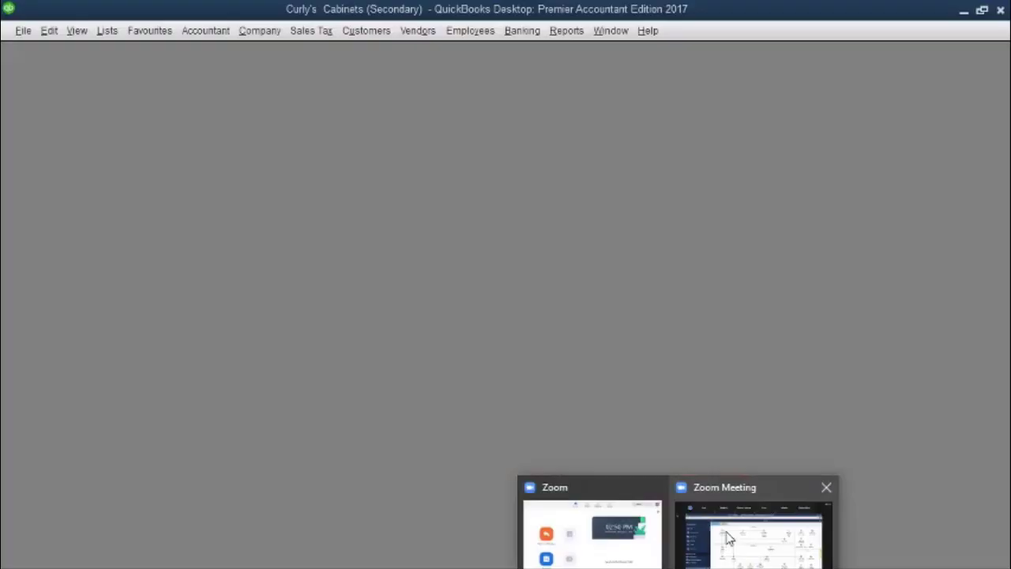
click(728, 537)
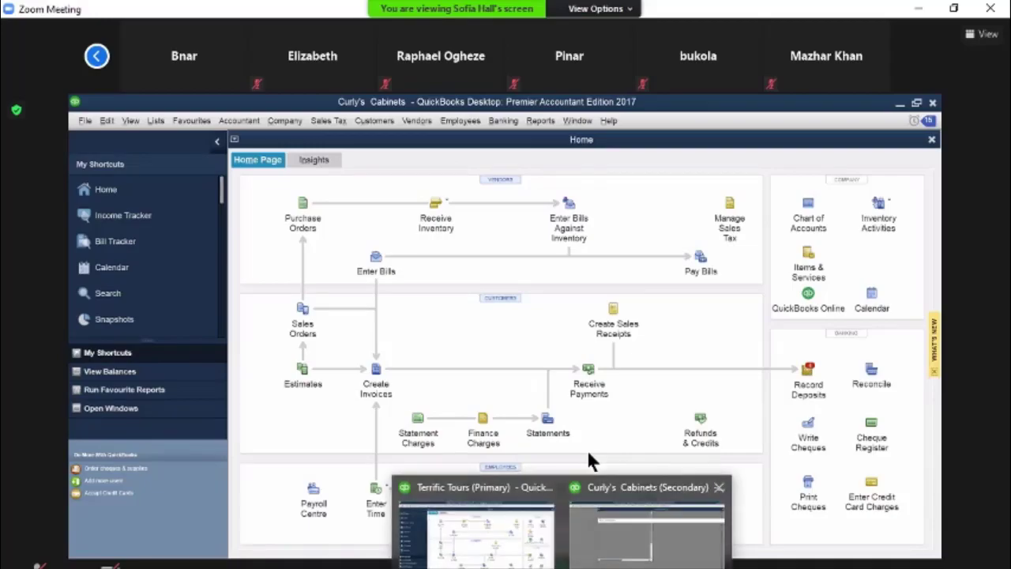
Switch to the quiCKBOOK notes workbook in Excel and begin D7's additional note with "Cash receipt refers to term from past when you"
click(591, 553)
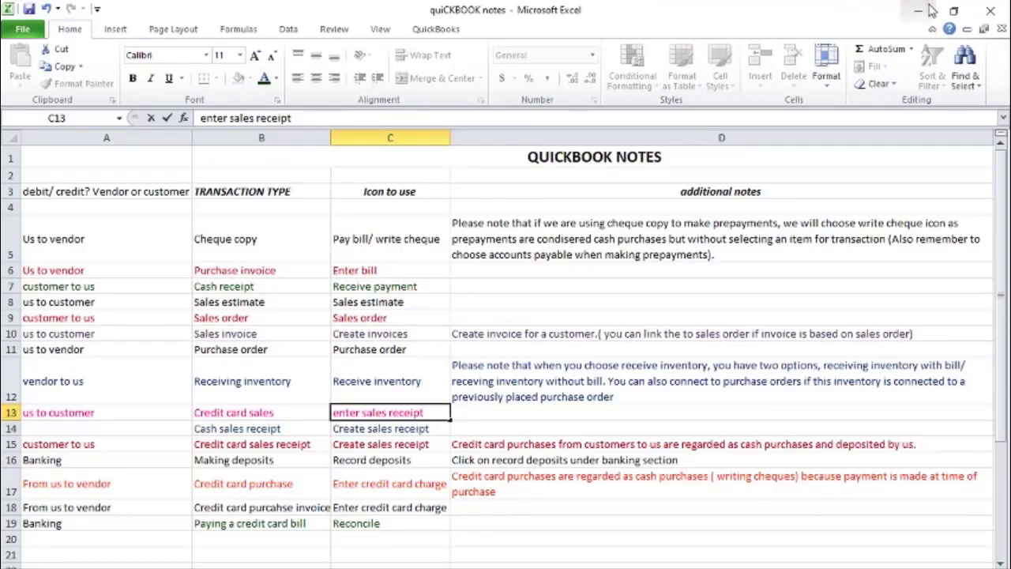
click(488, 293)
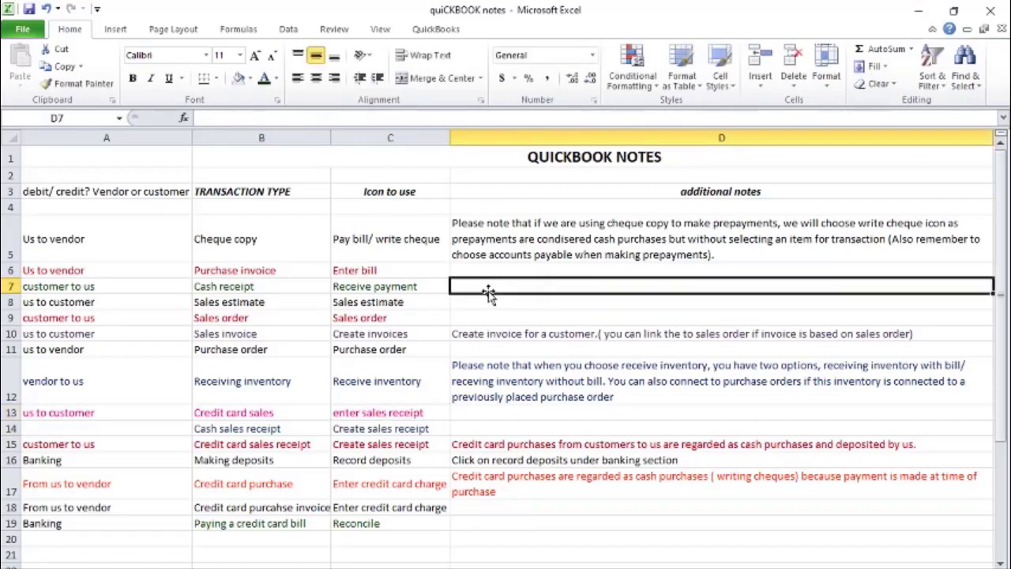
text(Csh)
key(BackSpace)
key(BackSpace)
text(ash receipt refers to term from pas t)
key(BackSpace)
key(BackSpace)
text(t when ou)
key(BackSpace)
key(BackSpace)
text(you)
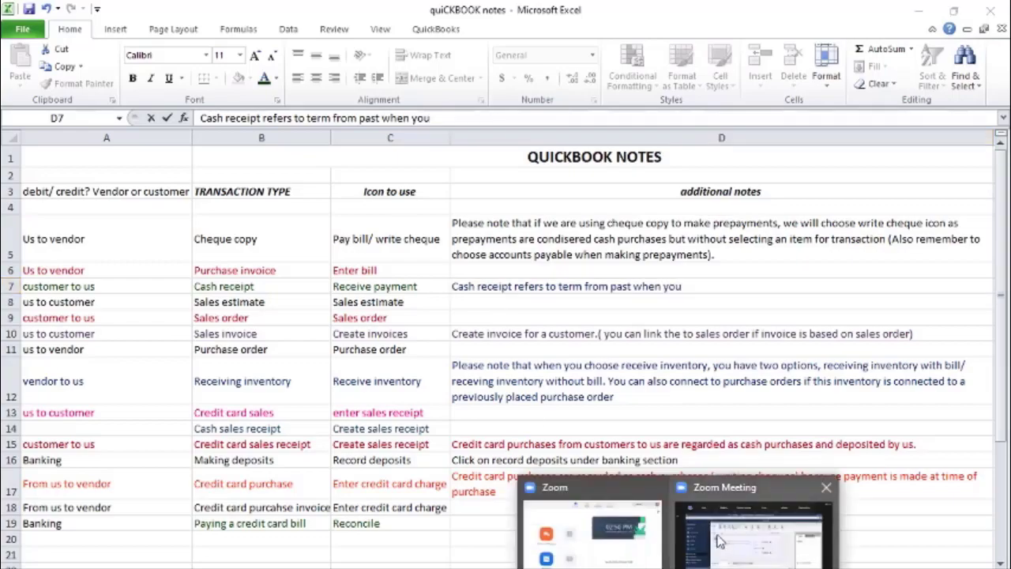
Glance at the Zoom meeting, then continue D7's note with "had to give receipt for when someone paid you either by cash ir cheque"
click(723, 542)
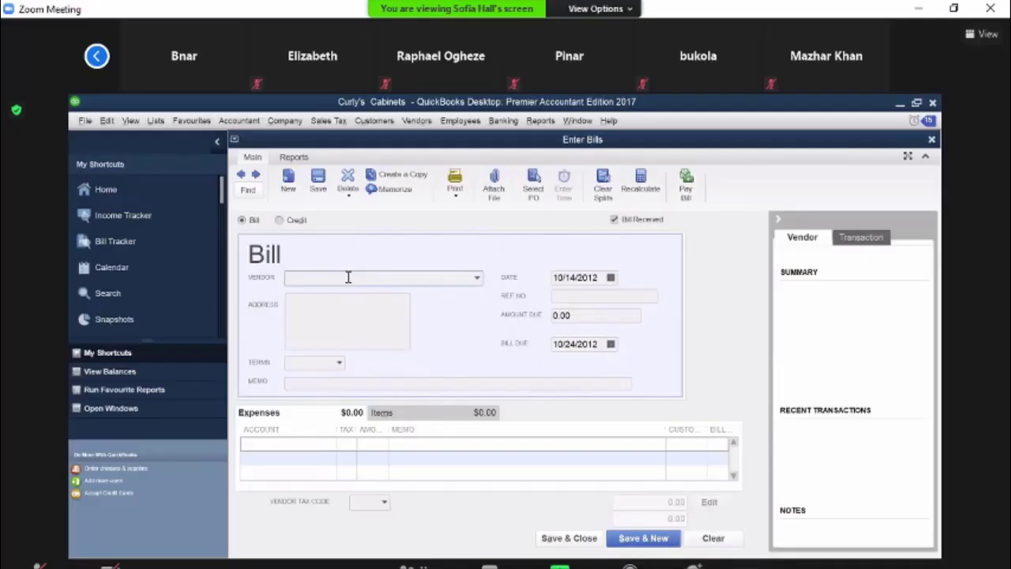
key(alt+Tab)
text(had to geive)
key(BackSpace)
key(BackSpace)
key(BackSpace)
key(BackSpace)
text(ive receipt for when someone paid you eiter)
key(BackSpace)
key(BackSpace)
key(BackSpace)
text(ther b)
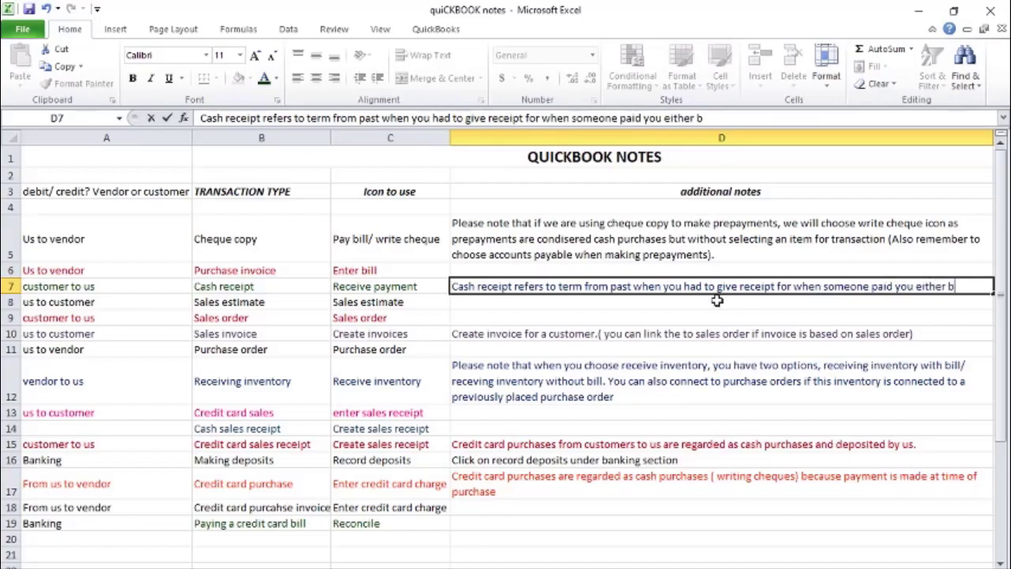
text(y cash ir c)
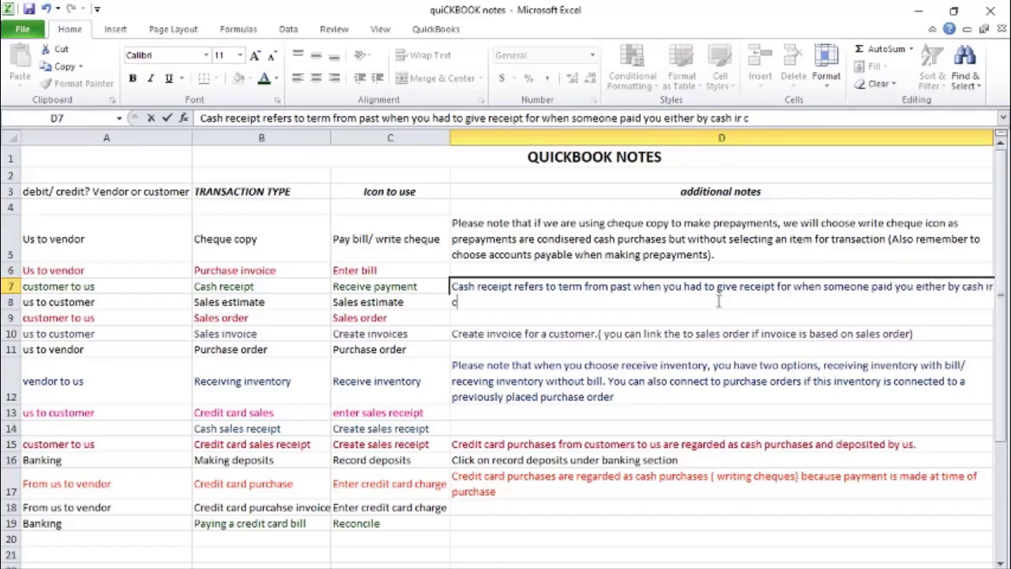
text(heque)
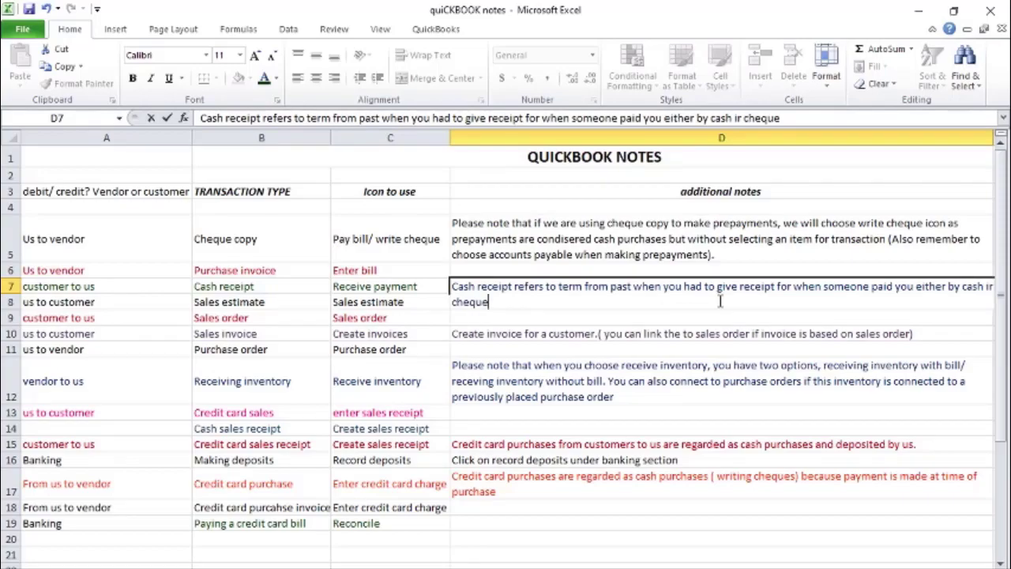
text(.. Son ma)
Try continuing the note with "So make sure", remove those words, and enter the note in D7 ending with "cheque.."
key(BackSpace)
key(BackSpace)
key(BackSpace)
key(BackSpace)
key(BackSpace)
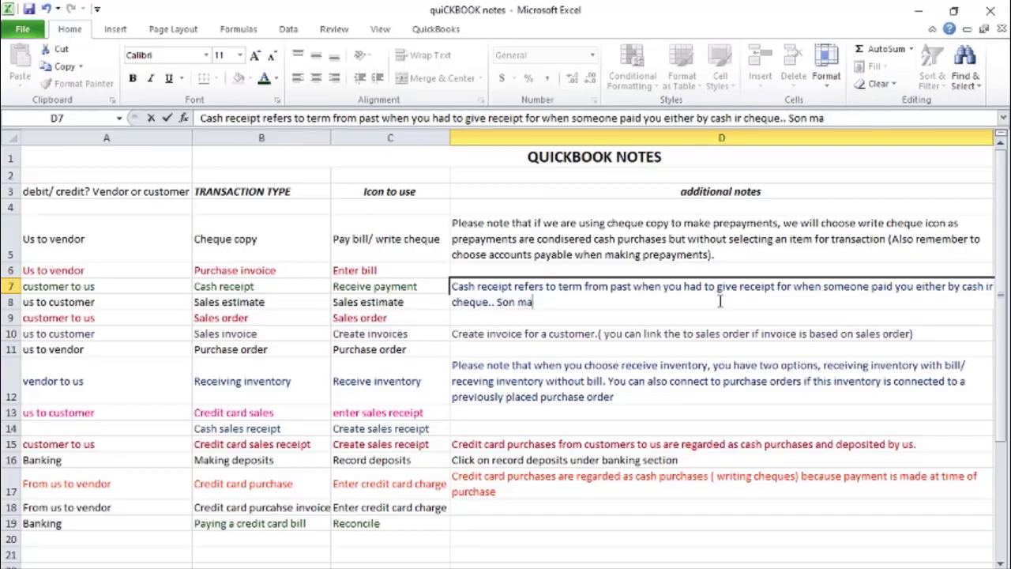
text(o make sure)
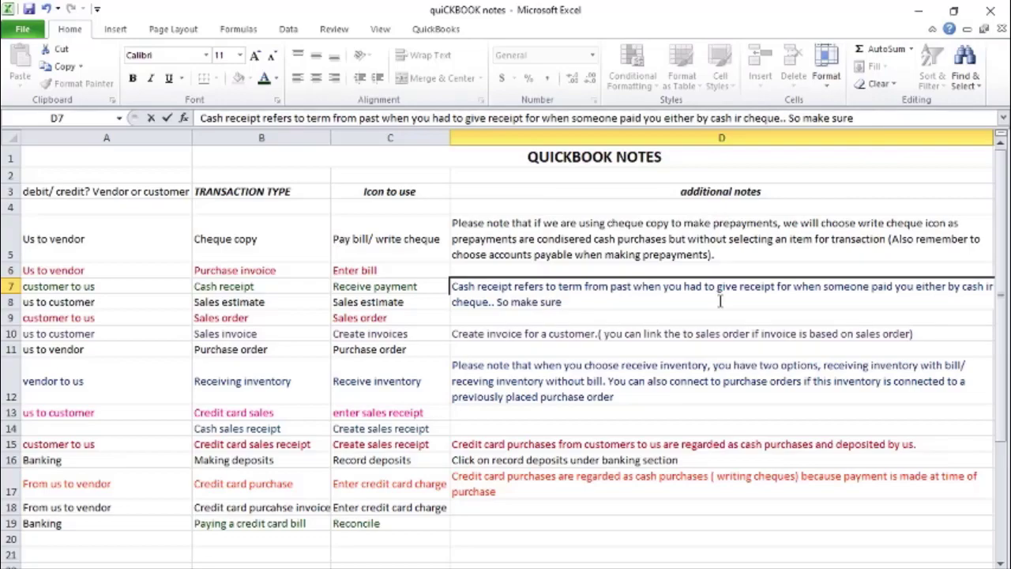
key(BackSpace)
key(BackSpace)
key(BackSpace)
key(BackSpace)
key(BackSpace)
key(BackSpace)
key(BackSpace)
key(BackSpace)
key(BackSpace)
key(BackSpace)
key(BackSpace)
key(BackSpace)
key(BackSpace)
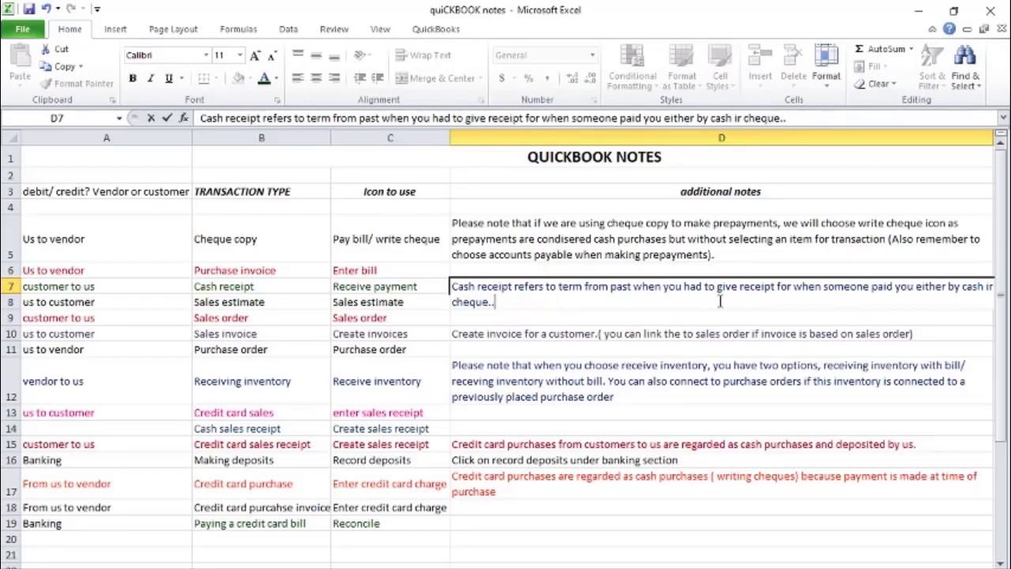
key(Return)
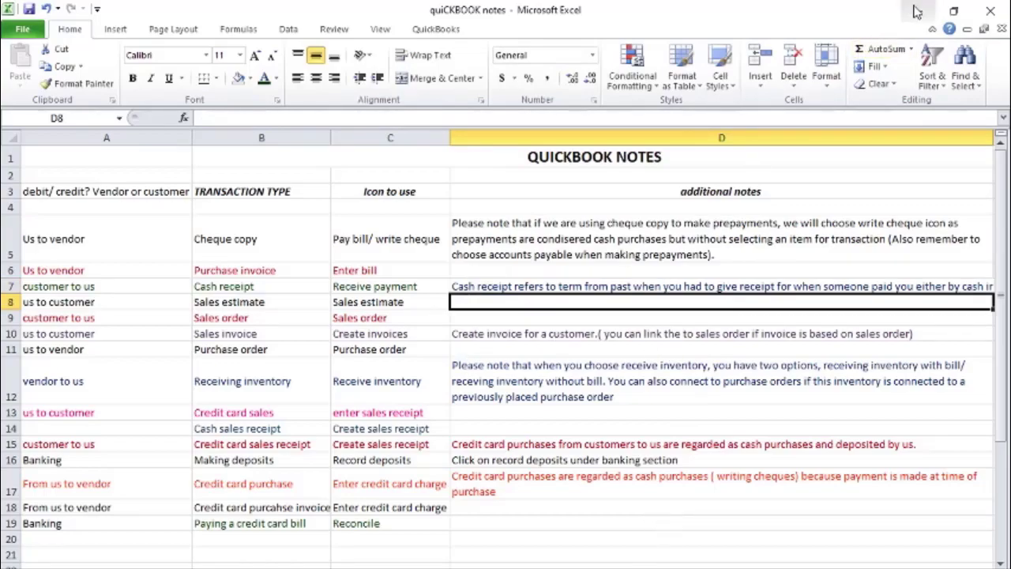
Wrap the text of the note in D7 and correct "ir" to "or" so it ends with "cash or cheque.."
click(764, 286)
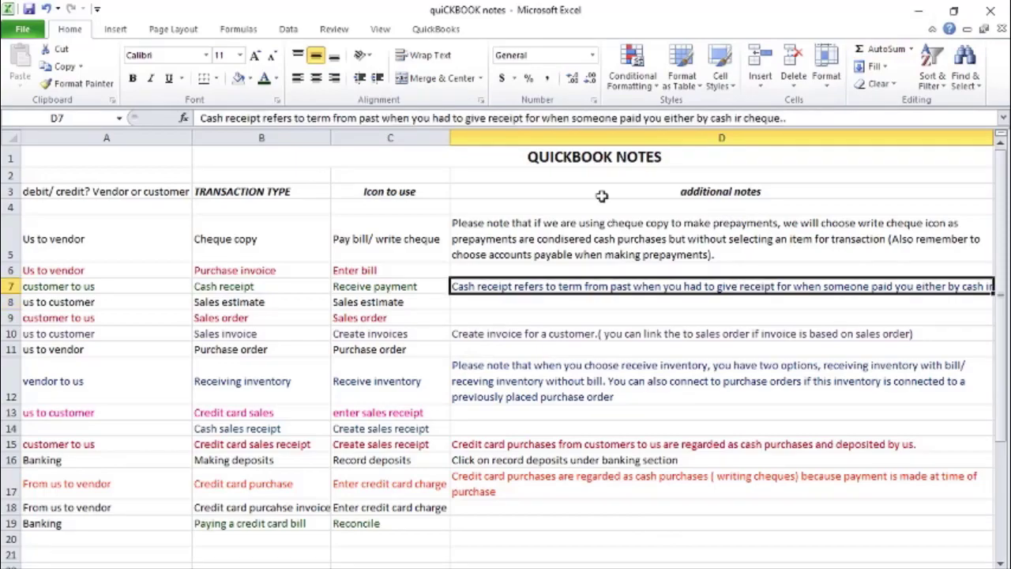
click(427, 55)
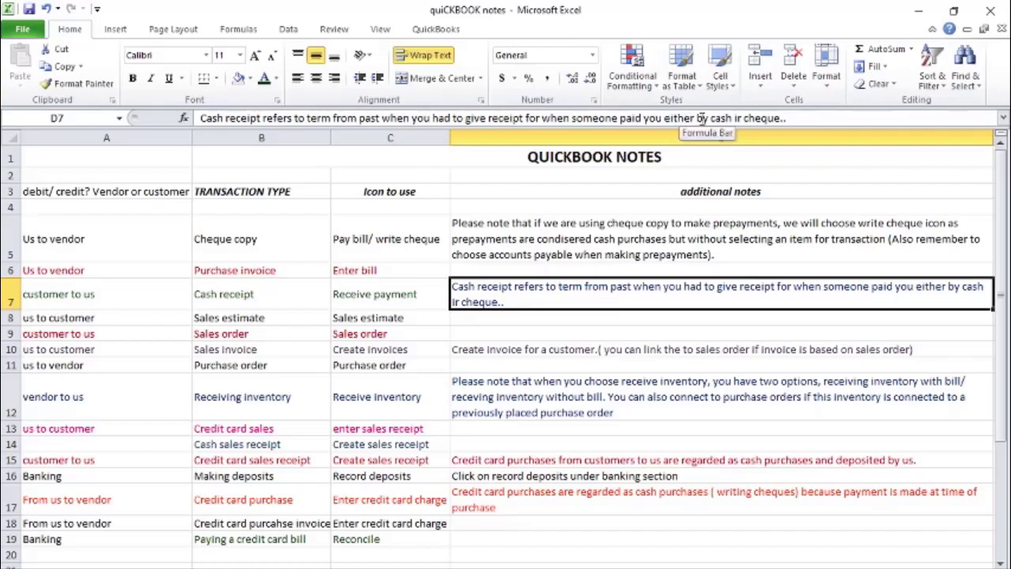
click(738, 118)
key(BackSpace)
text(o)
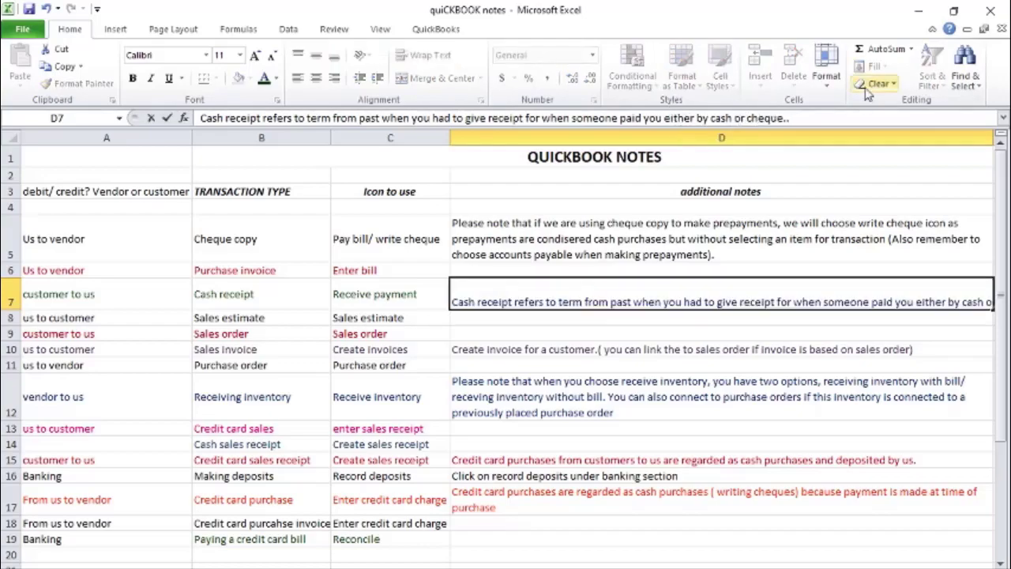
click(685, 294)
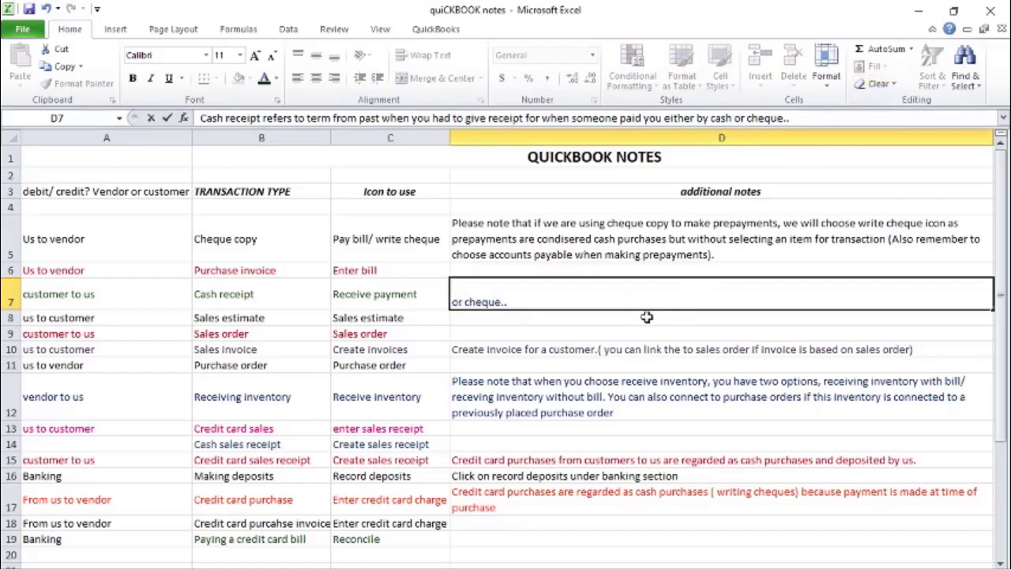
click(602, 333)
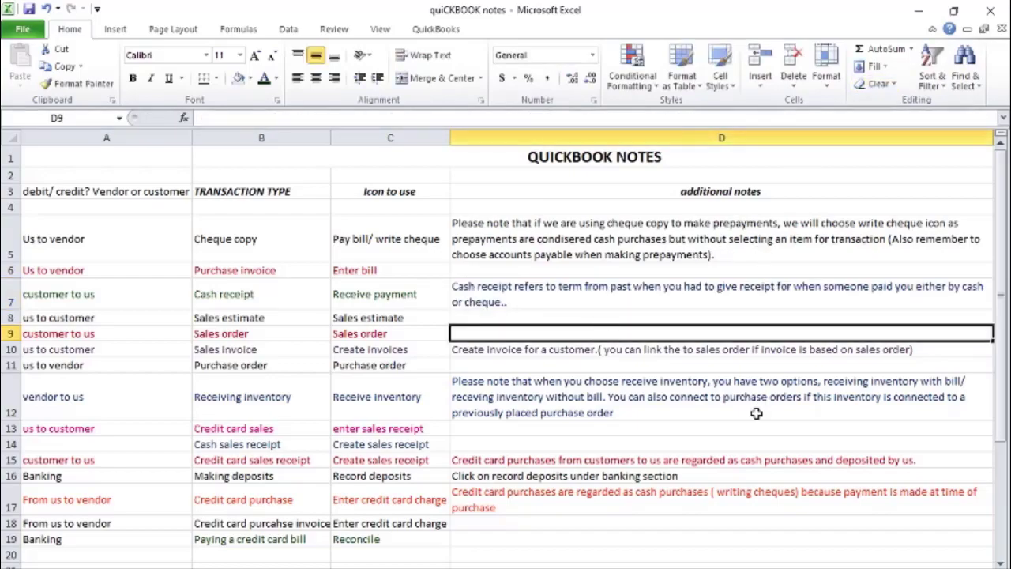
Return to the shared QuickBooks screen in Zoom and add a 1320 Carpentry Supplies expense of 90.00 with tax code H to the bill
click(917, 12)
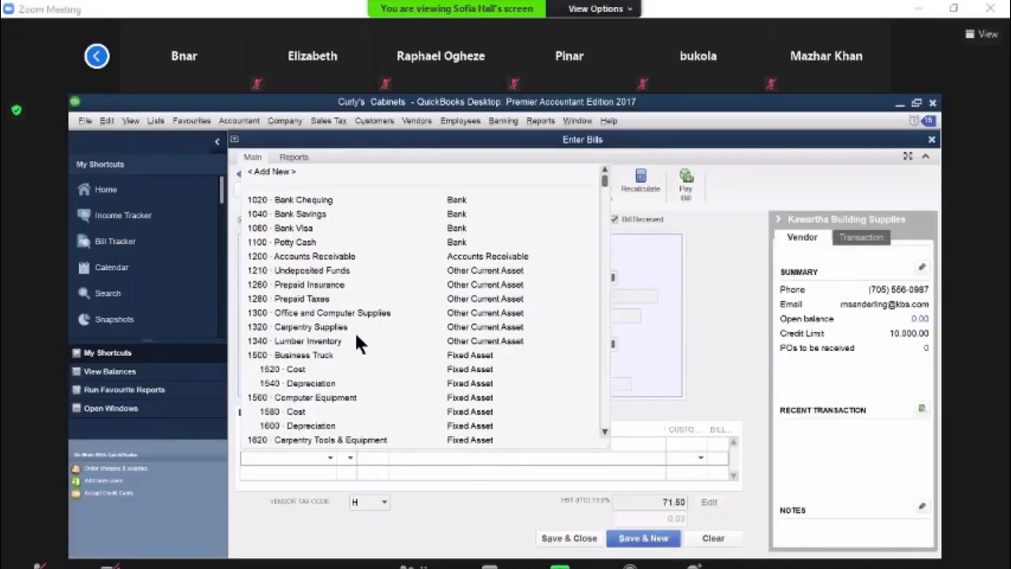
click(616, 532)
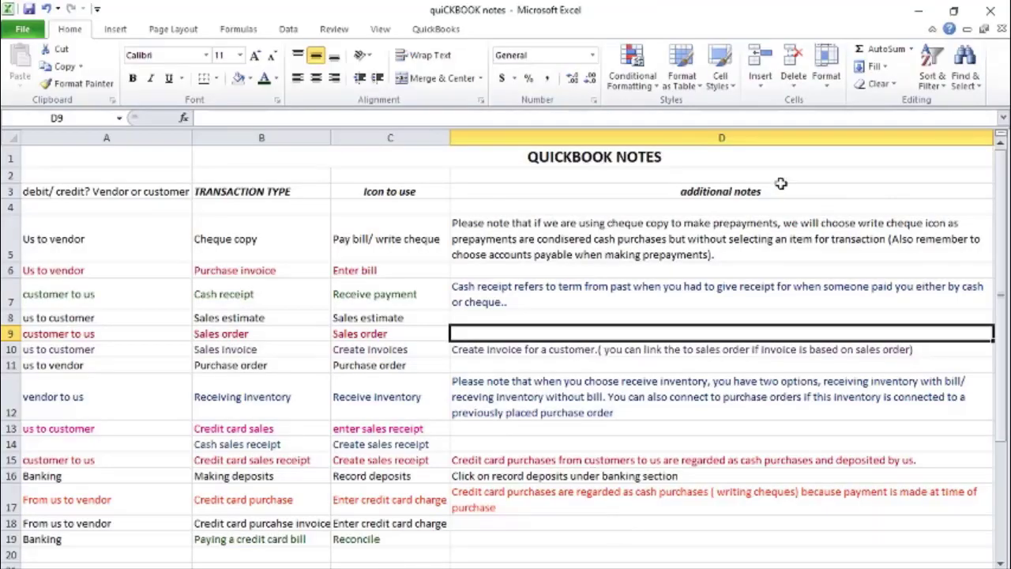
click(918, 11)
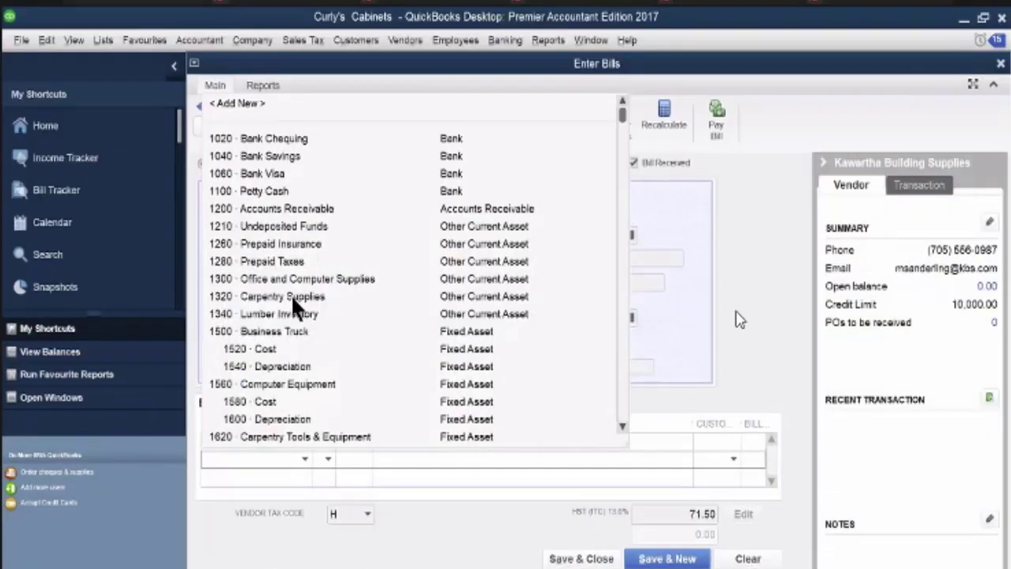
click(290, 296)
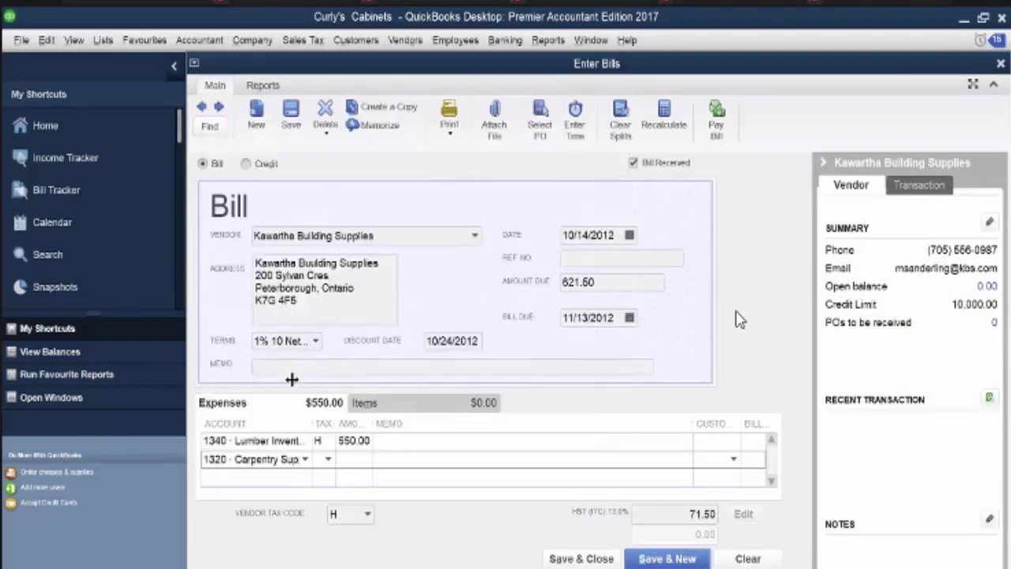
click(328, 459)
text(H)
key(Tab)
text(90)
key(Tab)
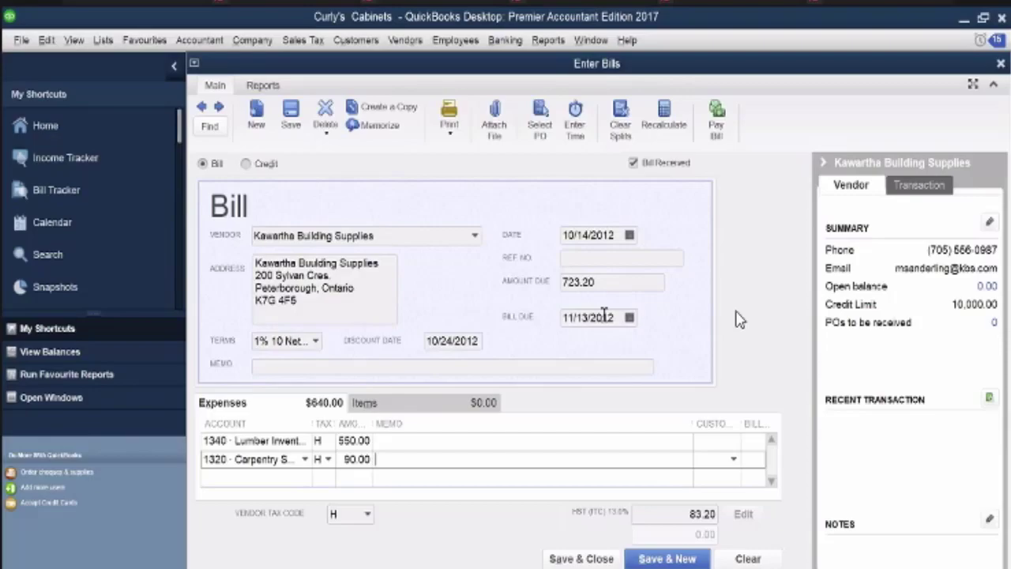
Set the Kawartha Building Supplies bill's reference number to 1003, then save and close the bill
click(605, 261)
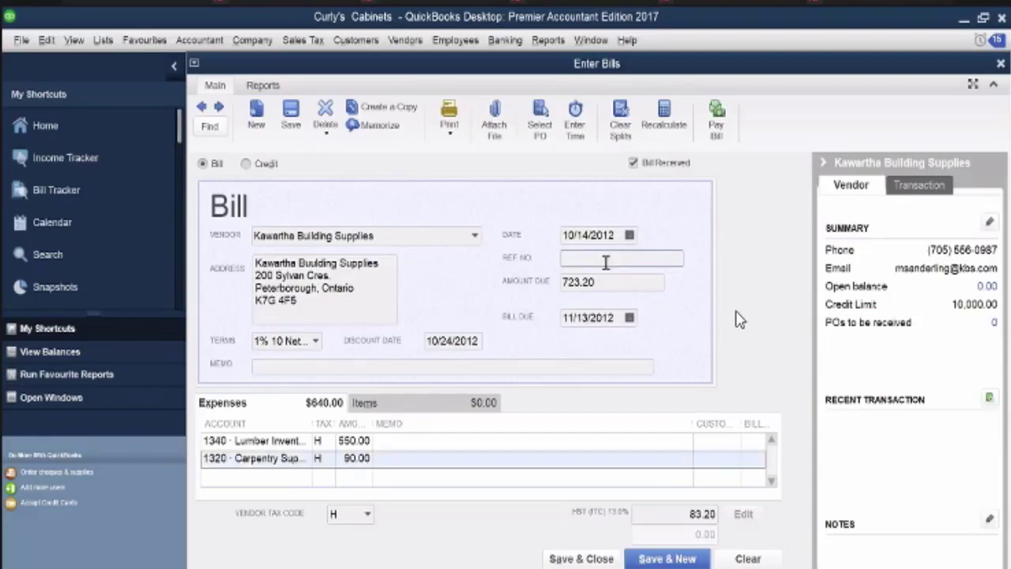
text(1003)
key(Tab)
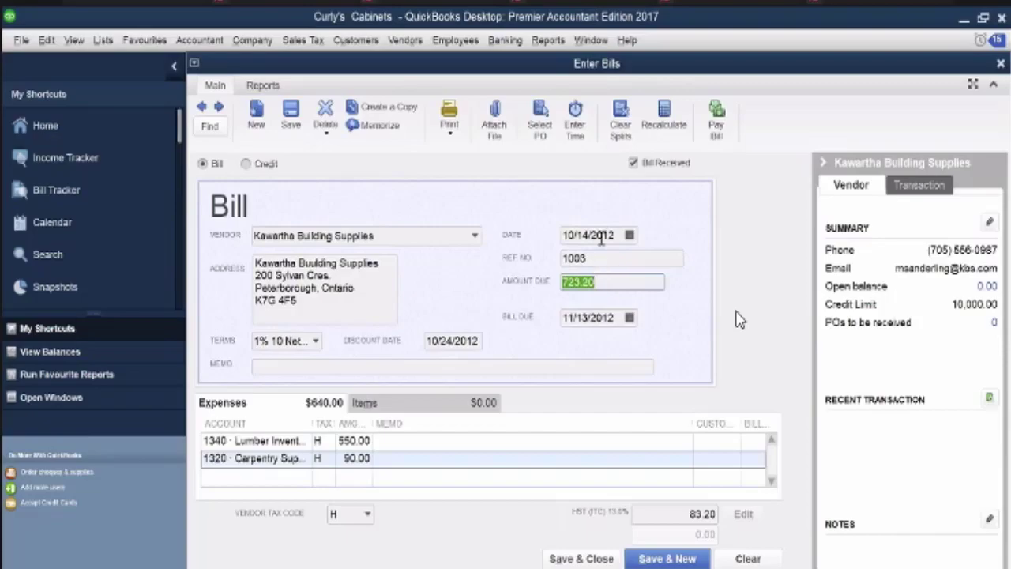
click(602, 558)
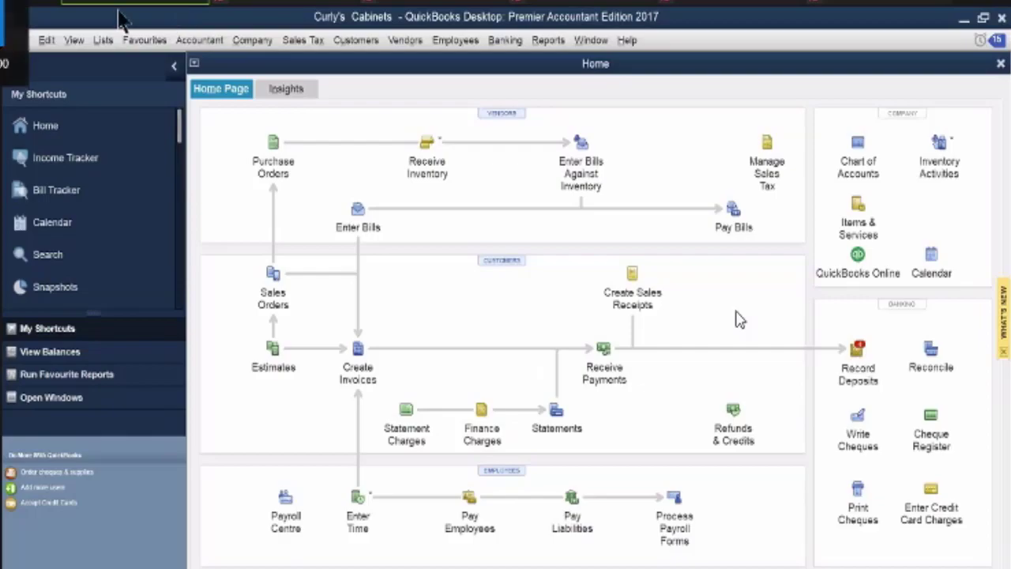
Record a deposit of all cash and cheque payments to Bank Chequing, dated 10/14/2012, and save it
click(851, 346)
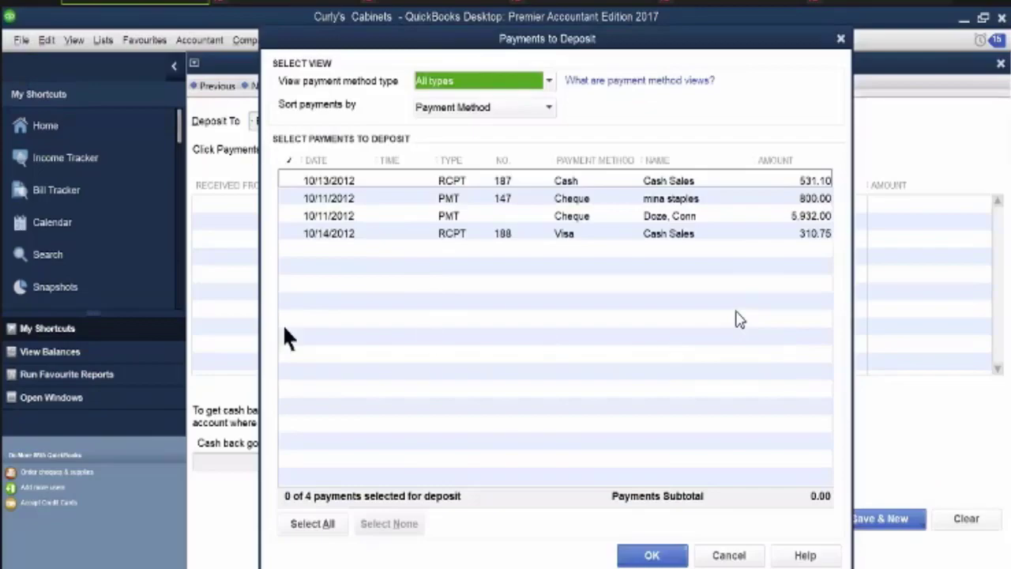
click(546, 82)
click(477, 154)
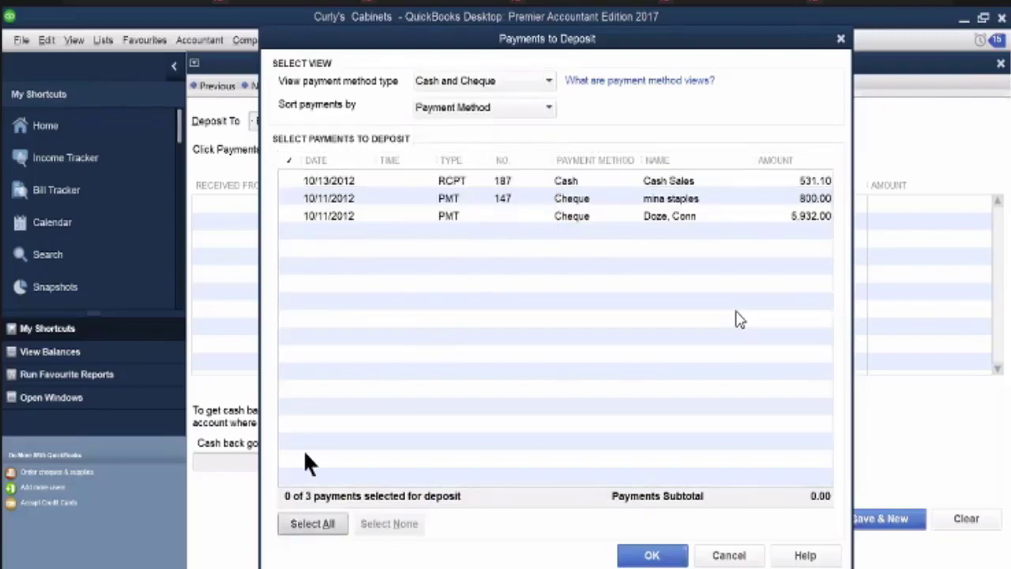
click(312, 524)
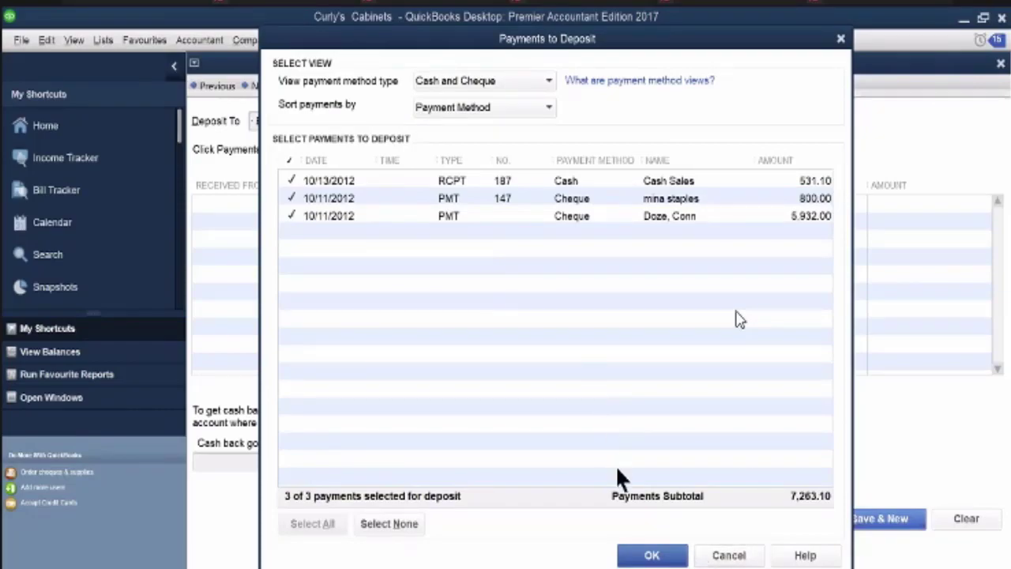
key(Return)
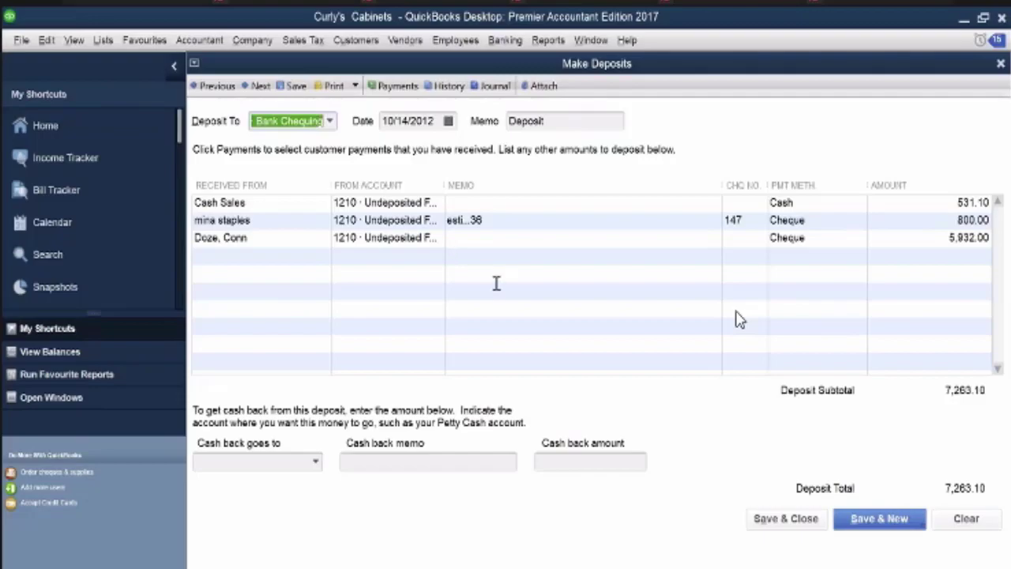
click(864, 528)
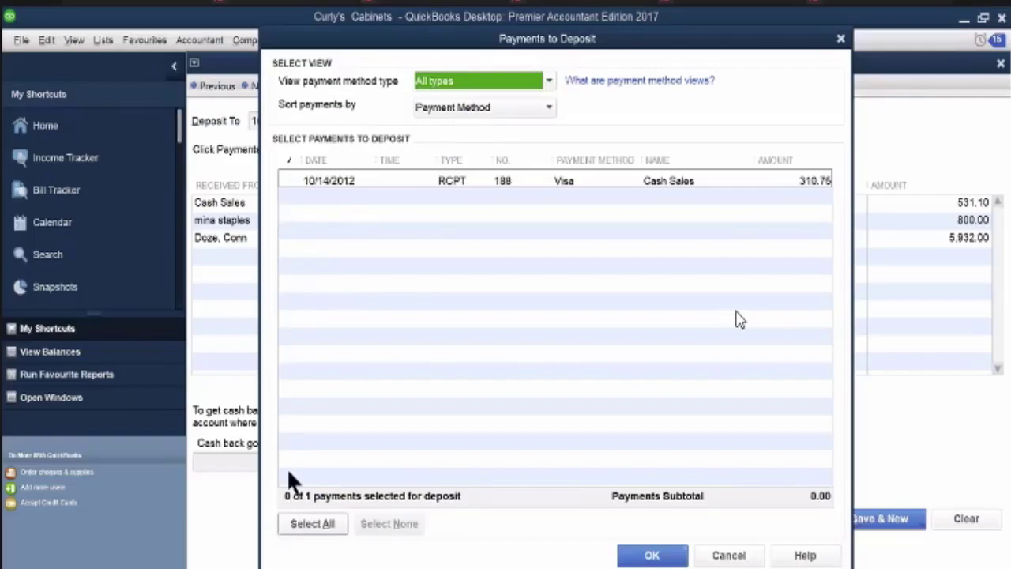
Record a separate deposit for the Visa sales receipt of 10/14/2012, then save and close it
click(311, 523)
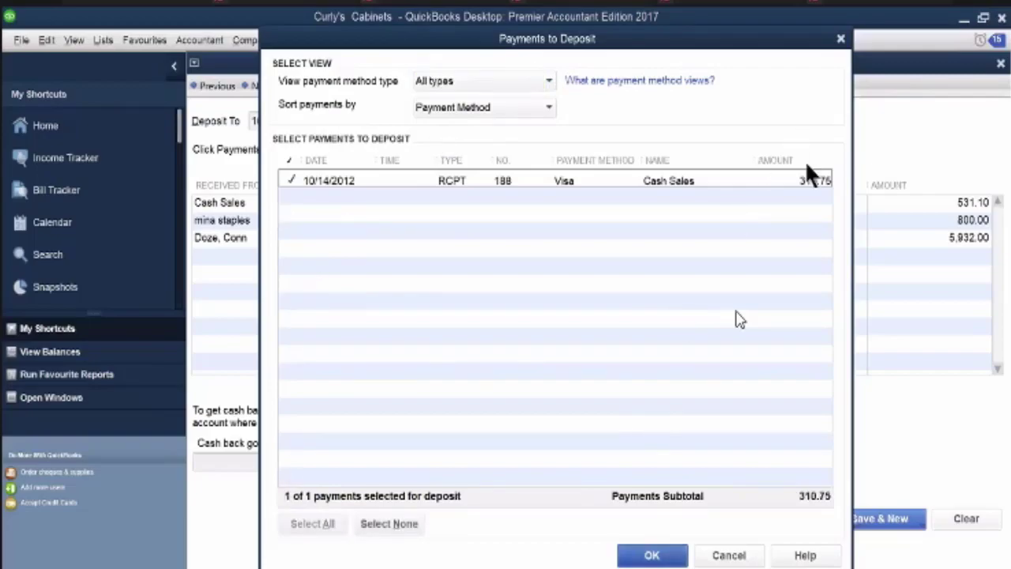
click(640, 557)
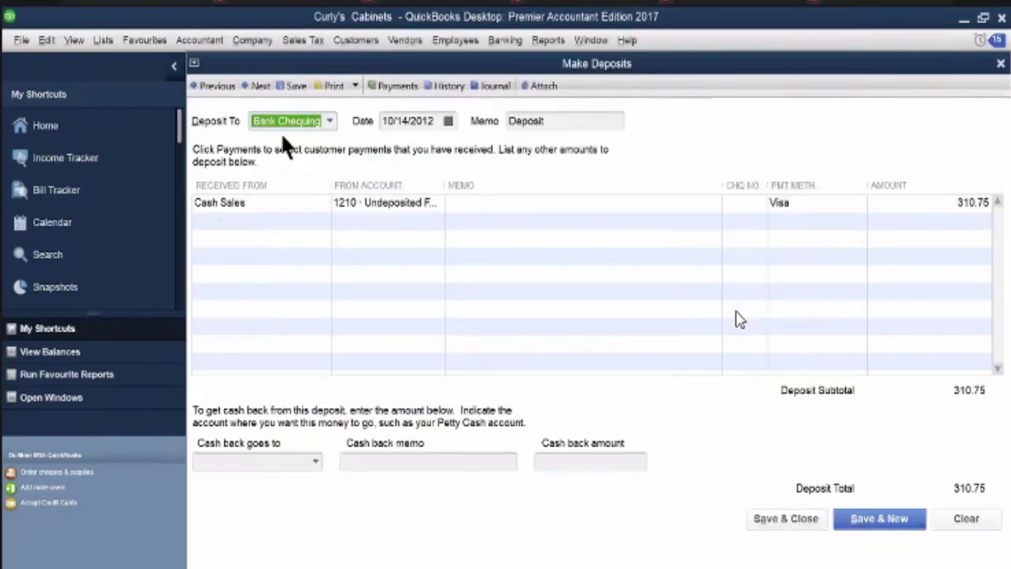
click(311, 205)
key(alt+a)
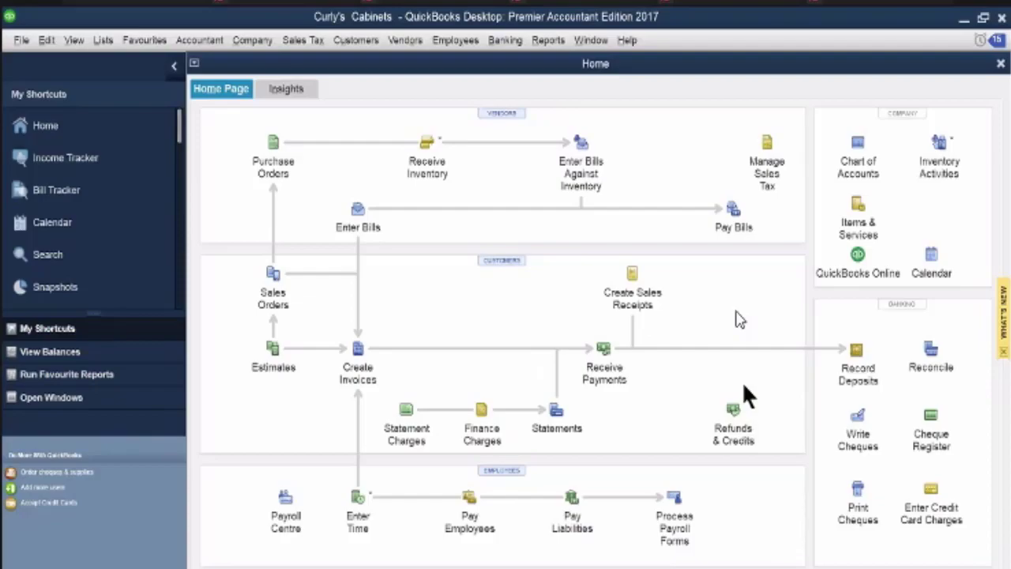
Start a purchase order for vendor Kawartha Building Supplies and date it 10/16/2012
key(alt)
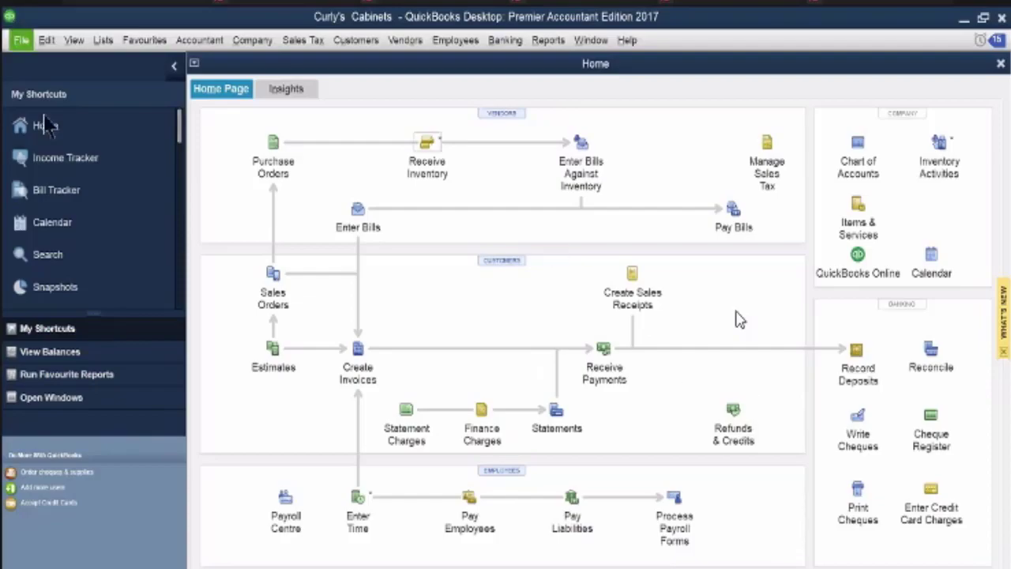
click(276, 150)
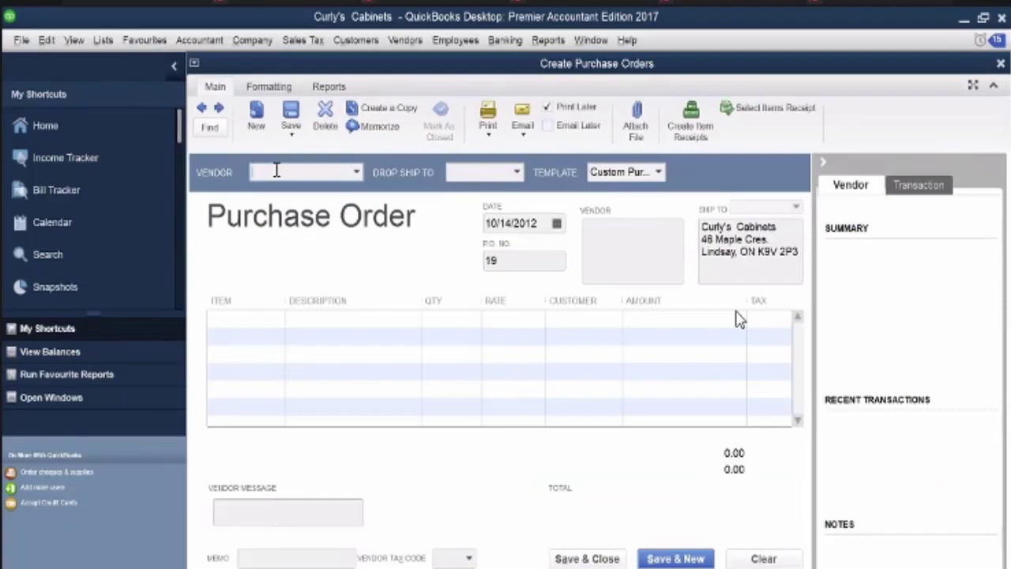
text(k)
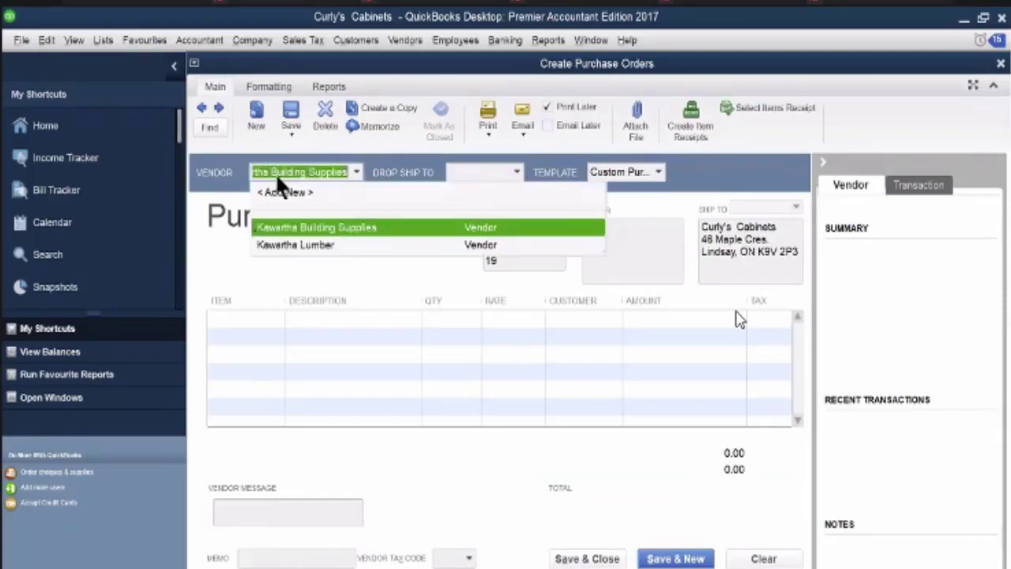
click(302, 226)
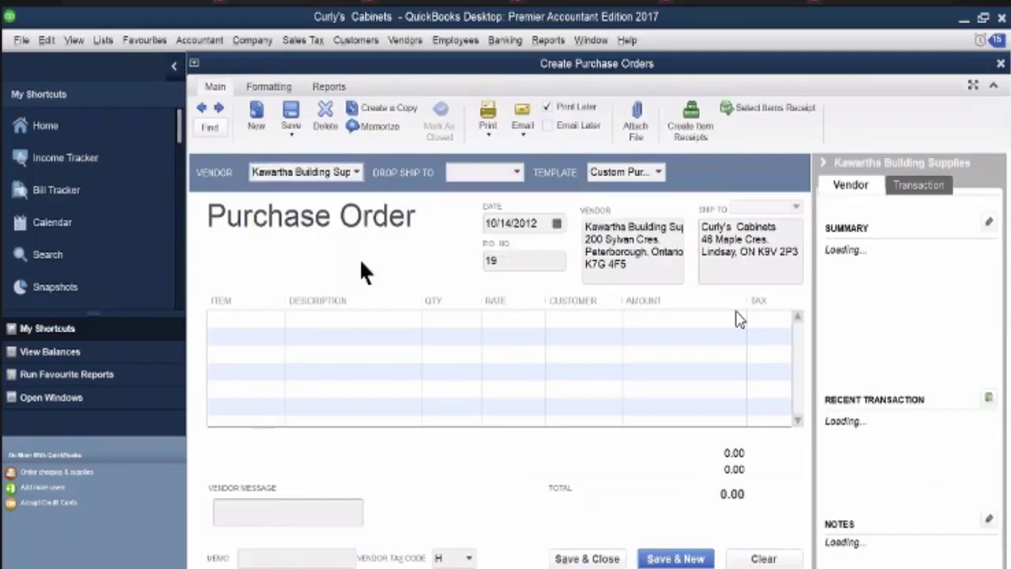
click(557, 224)
click(539, 336)
Add the Lumber item to the purchase order's first line with an amount of 3,470.00
click(273, 319)
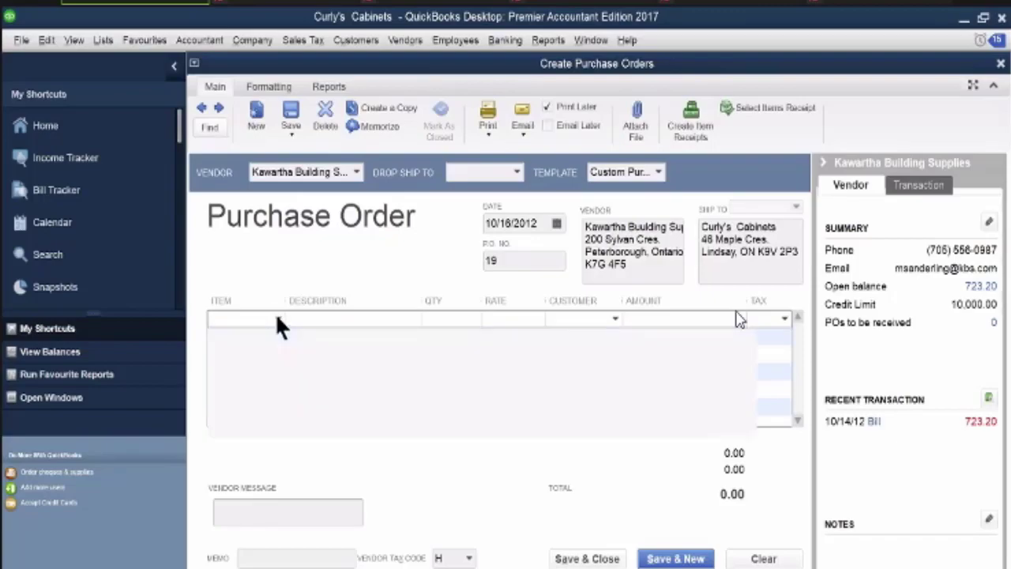
click(276, 319)
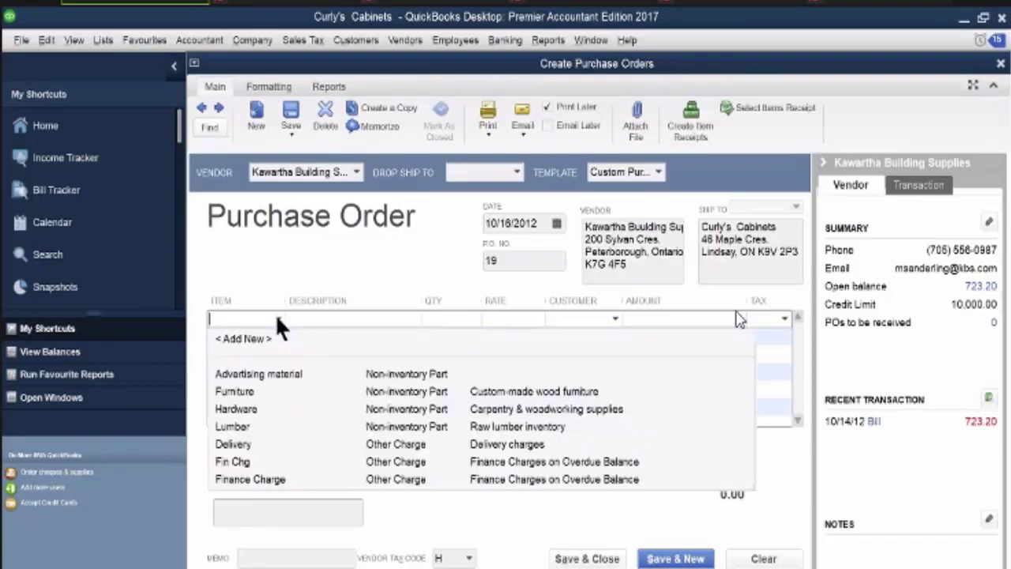
click(261, 425)
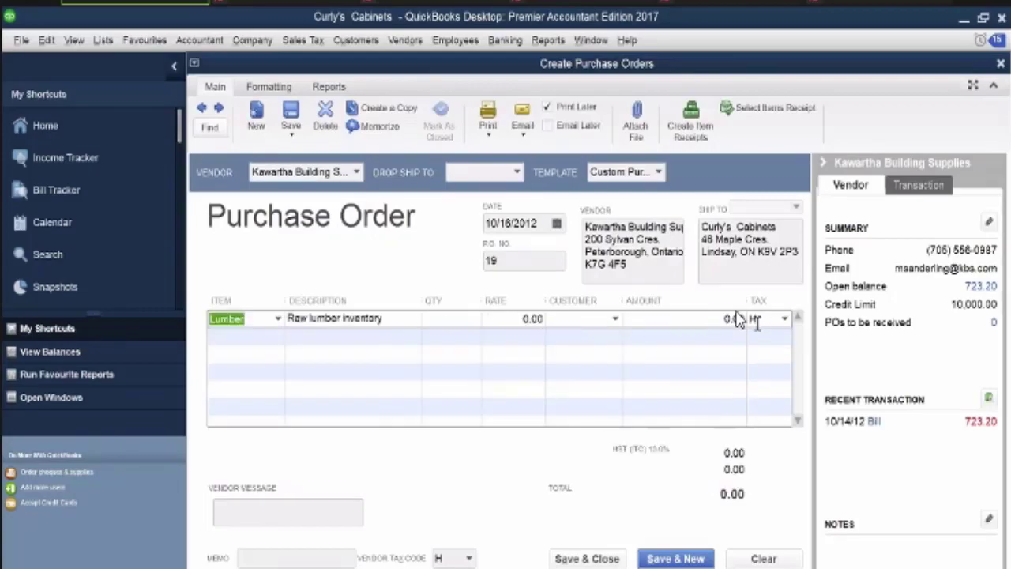
click(734, 319)
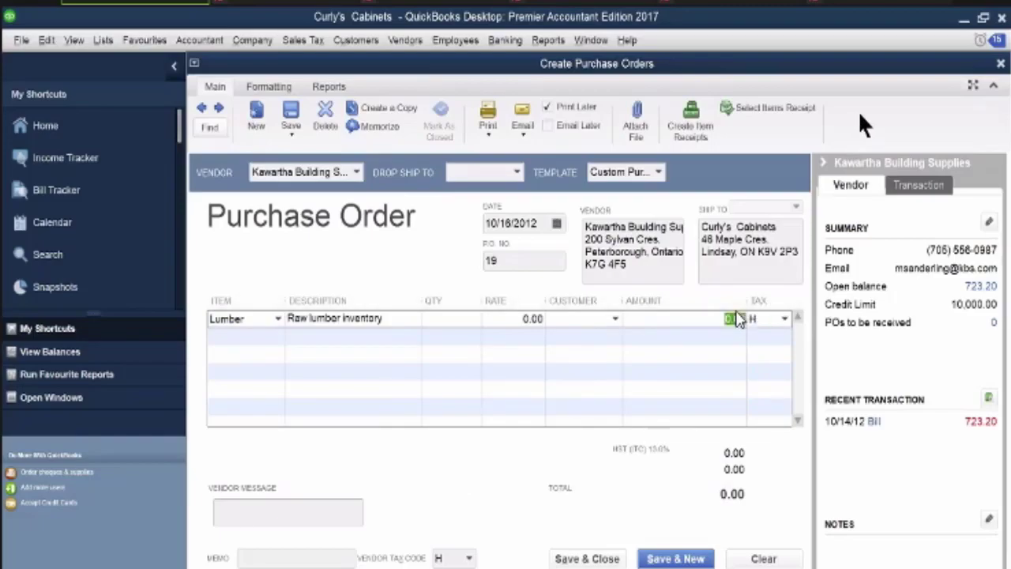
text(3470)
key(Tab)
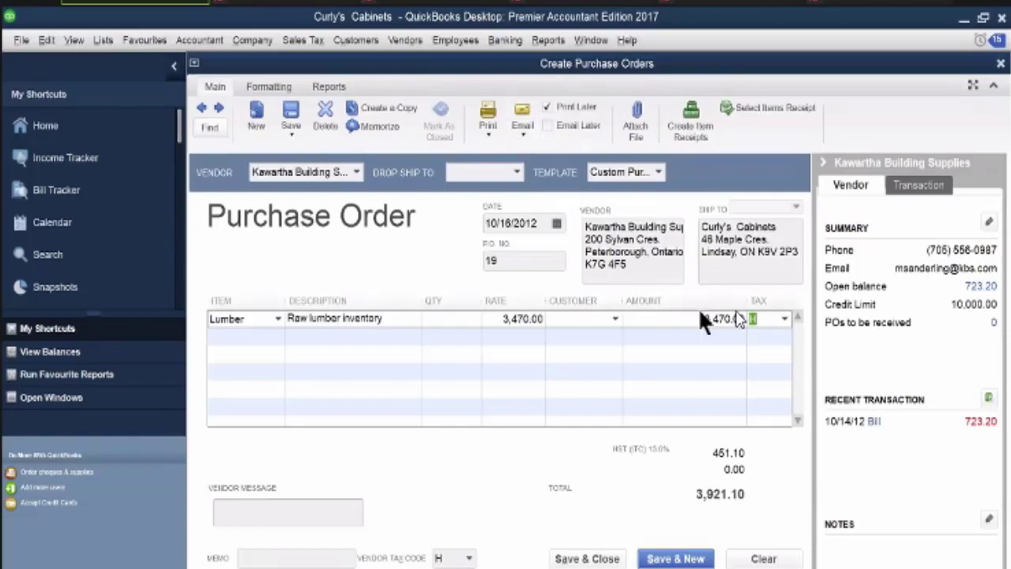
click(733, 316)
double_click(734, 317)
key(Delete)
key(Delete)
key(Delete)
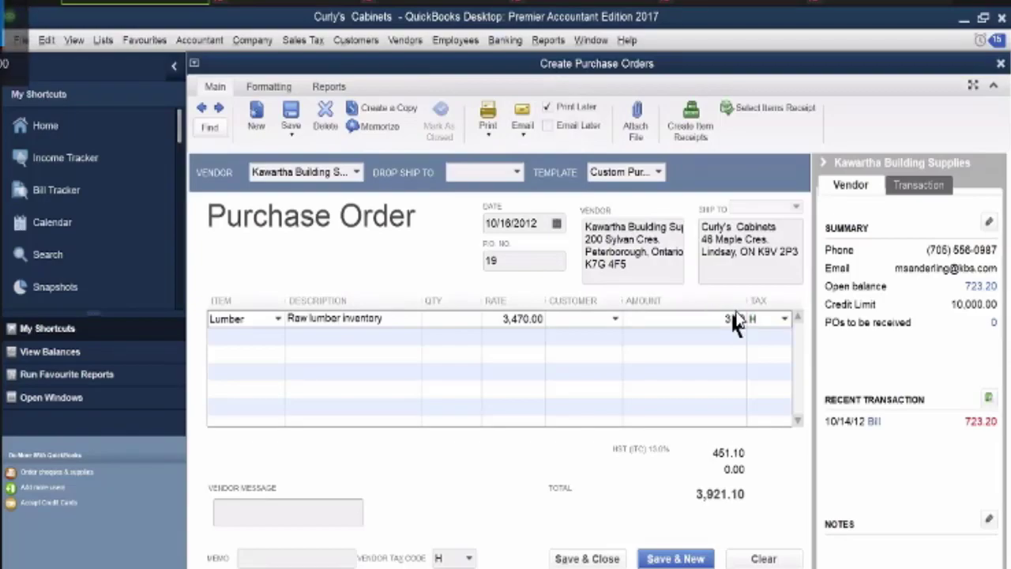
text(1200)
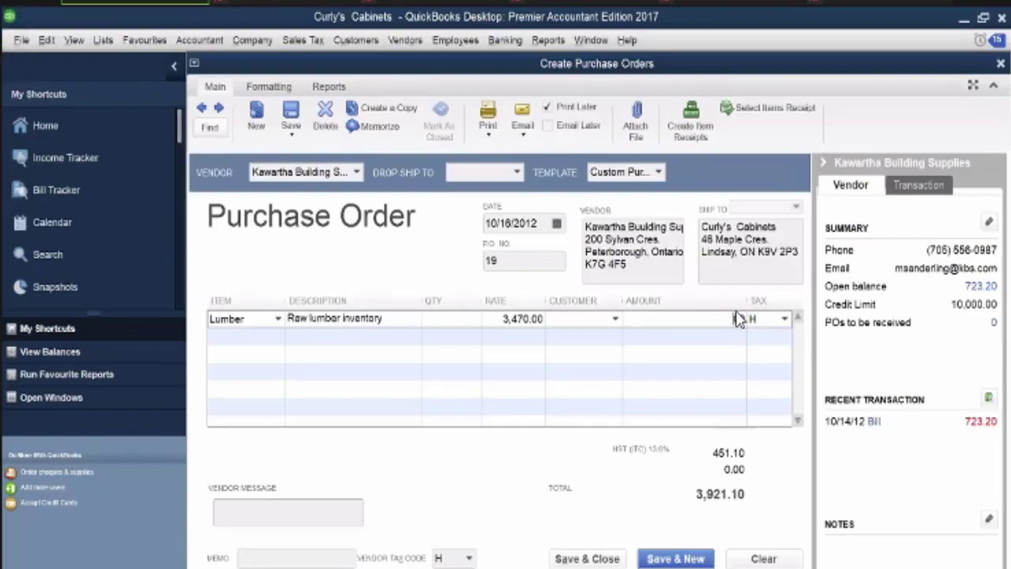
key(Tab)
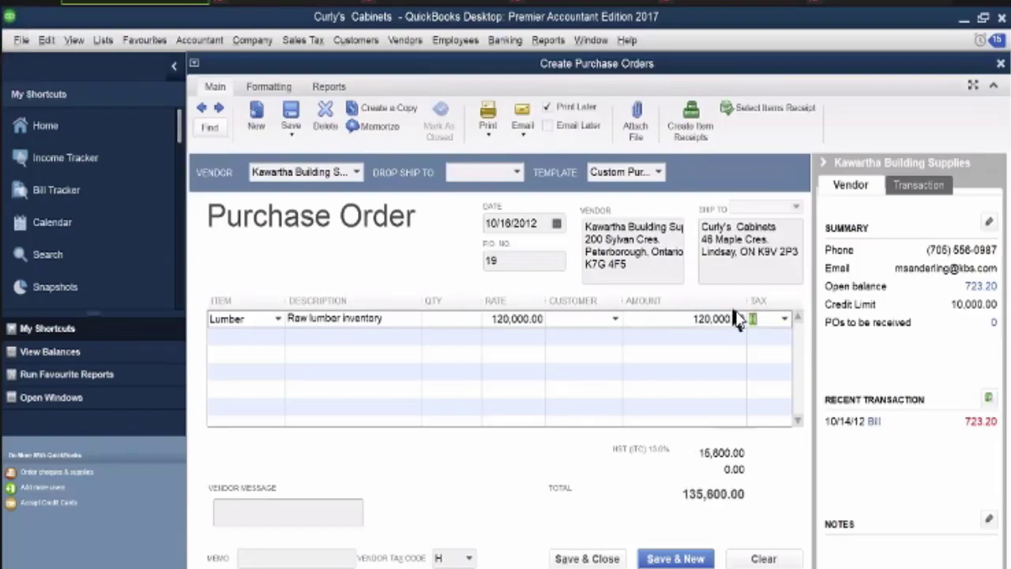
Set the Lumber line's amount on the purchase order to 1,200.00, then save and close the purchase order
drag(681, 318, 790, 308)
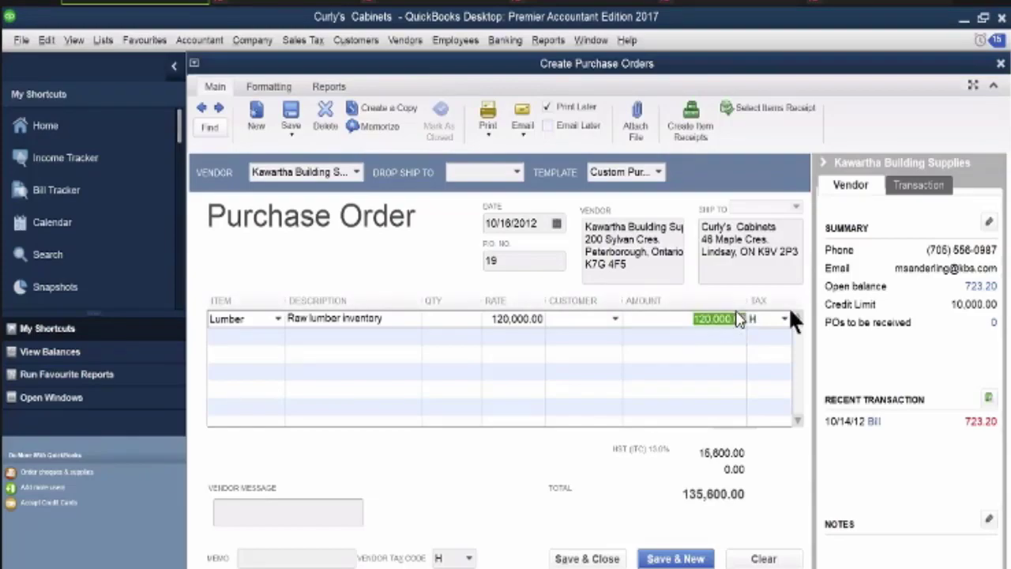
key(BackSpace)
text(1,2)
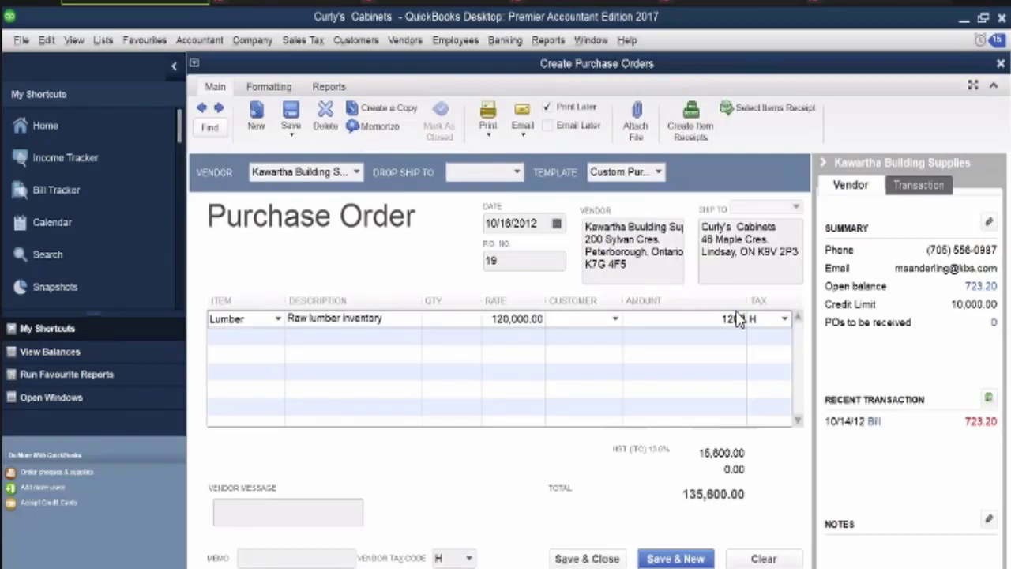
text(00)
key(Tab)
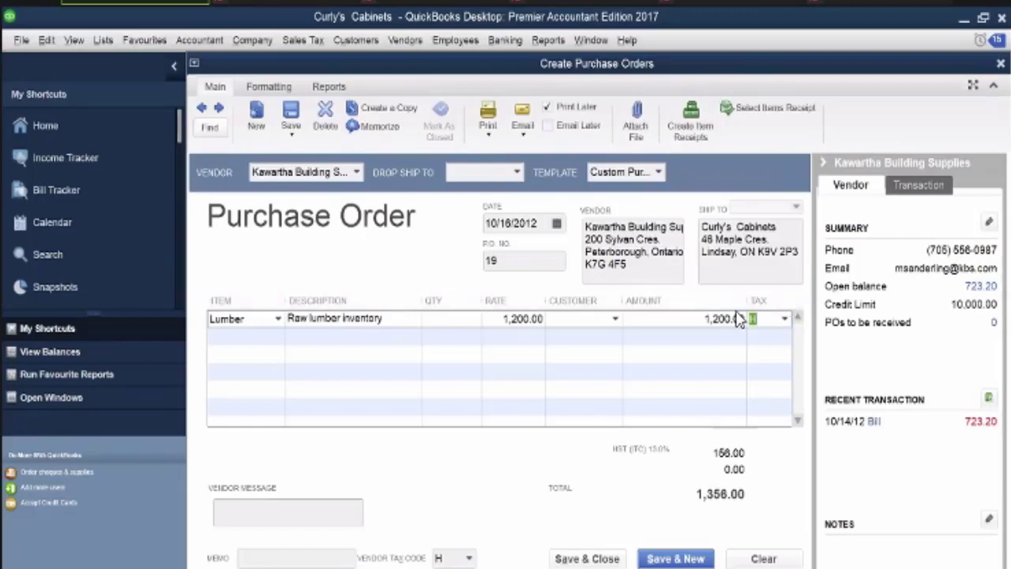
click(576, 559)
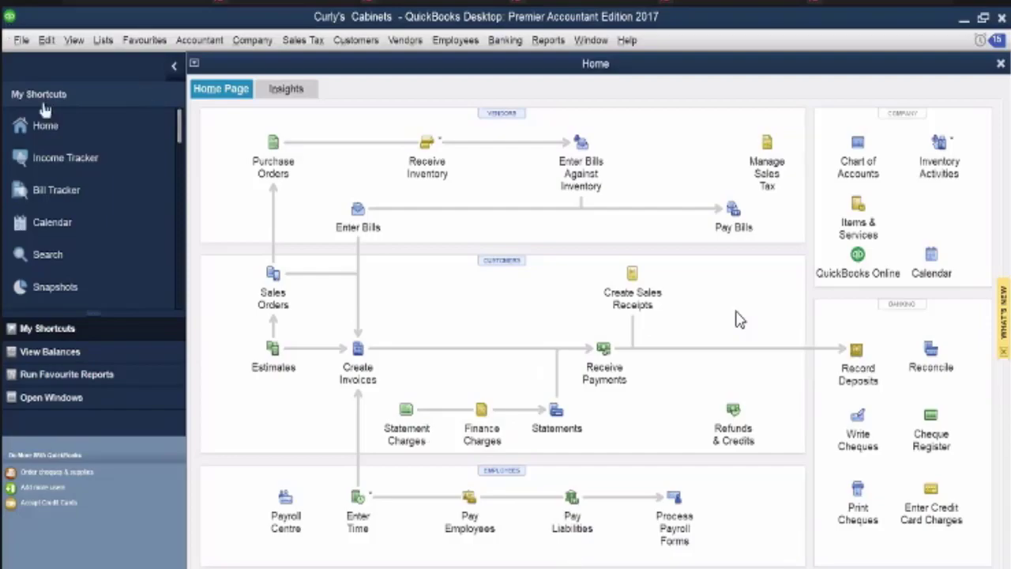
Create an invoice for the customer from their 10/06/2012 estimate and set its terms to 1% 5 Net 30
click(358, 350)
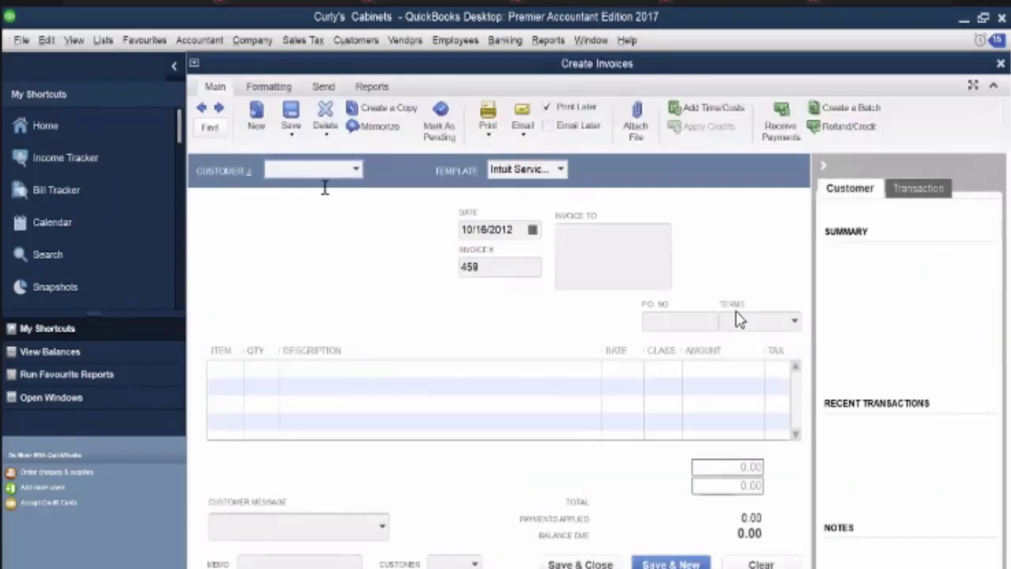
click(289, 169)
text(mina staples)
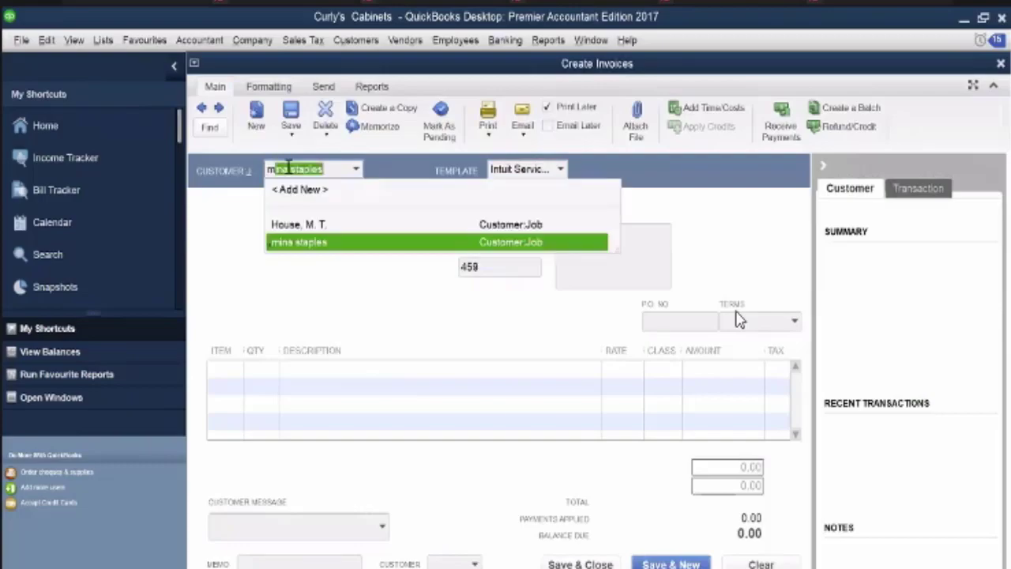
click(290, 224)
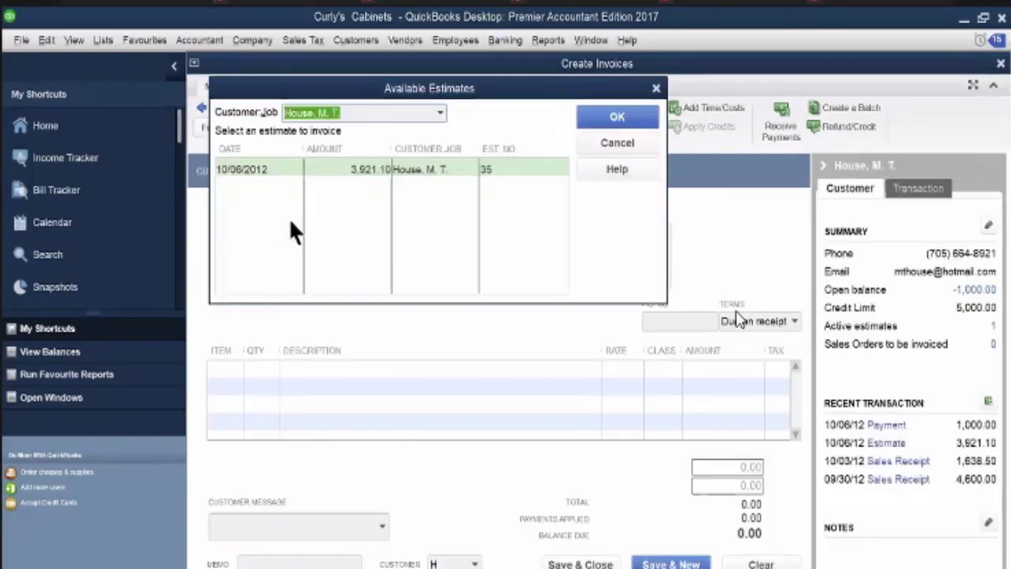
click(328, 166)
click(600, 122)
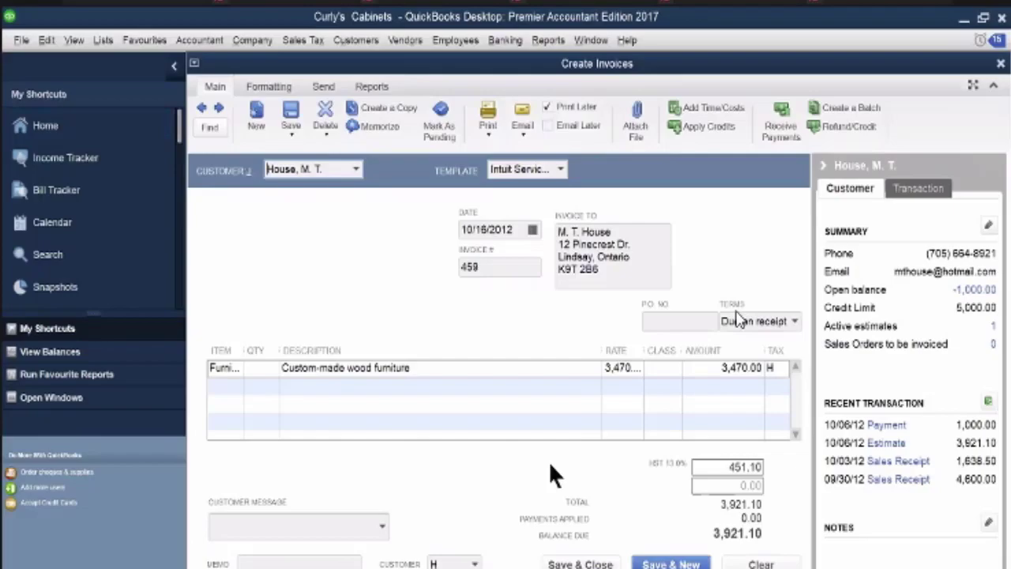
click(793, 320)
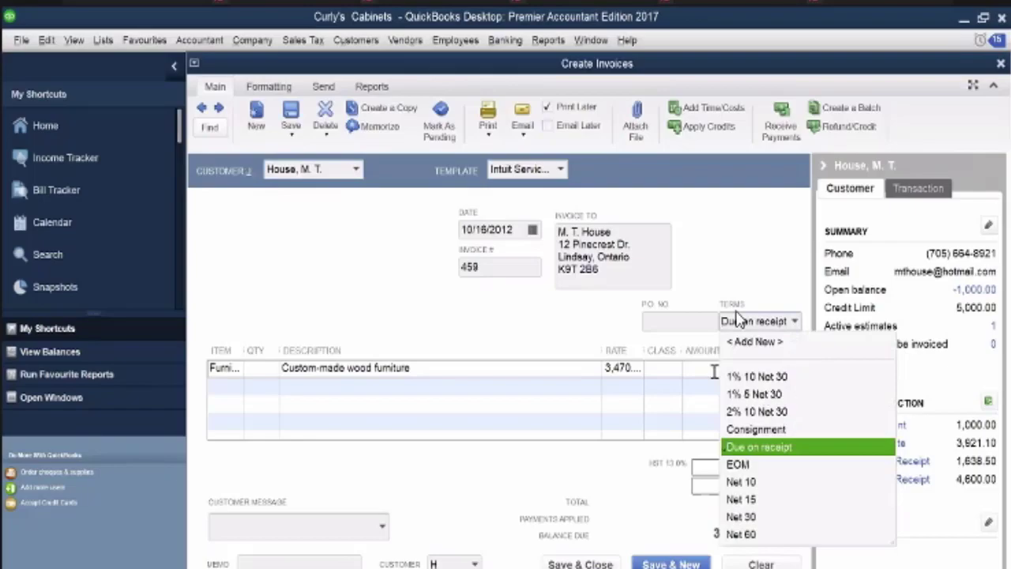
click(757, 394)
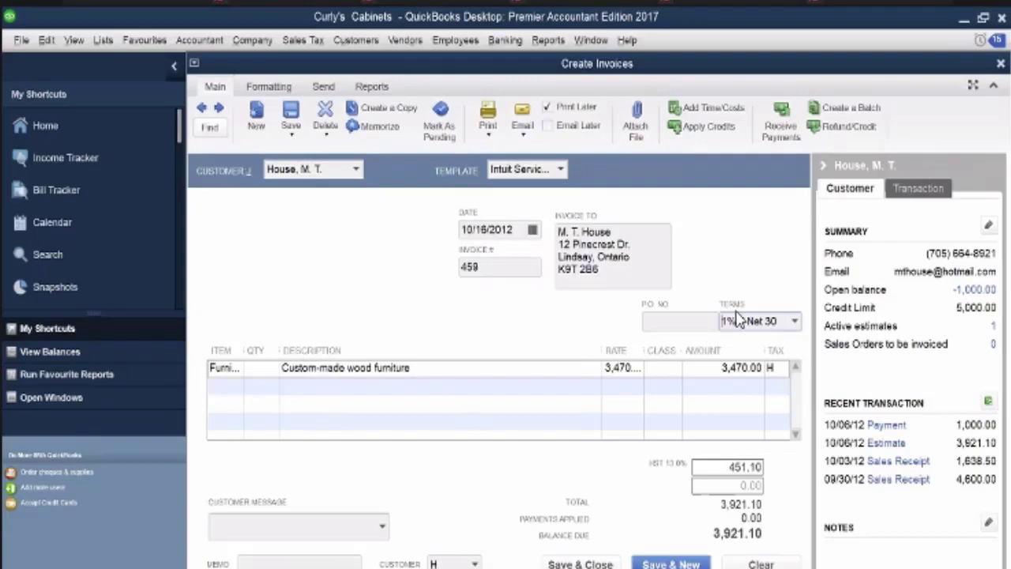
Save the invoice, keeping the new terms for the customer, and choose to apply the customer's available credits to it
click(580, 564)
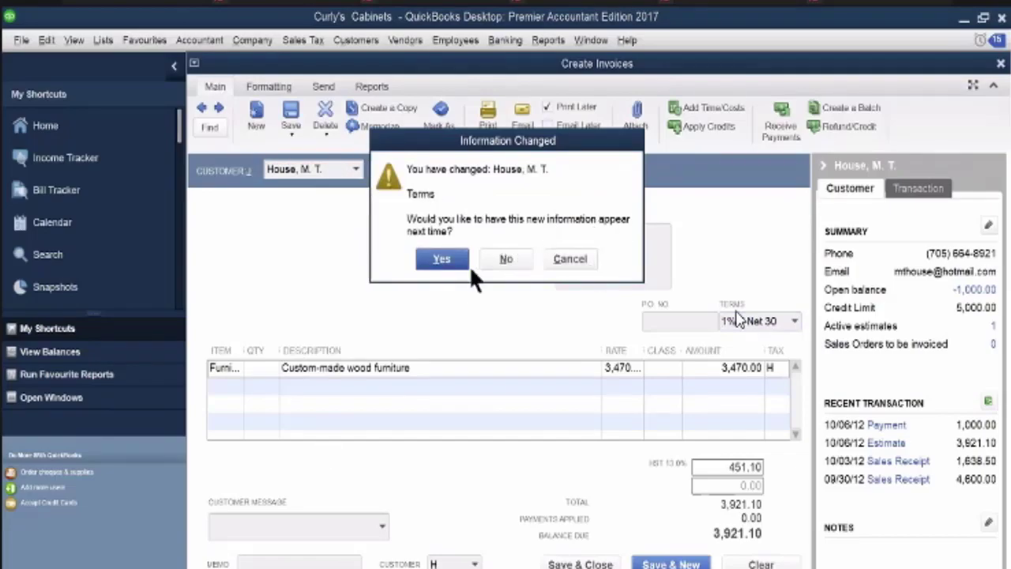
click(441, 260)
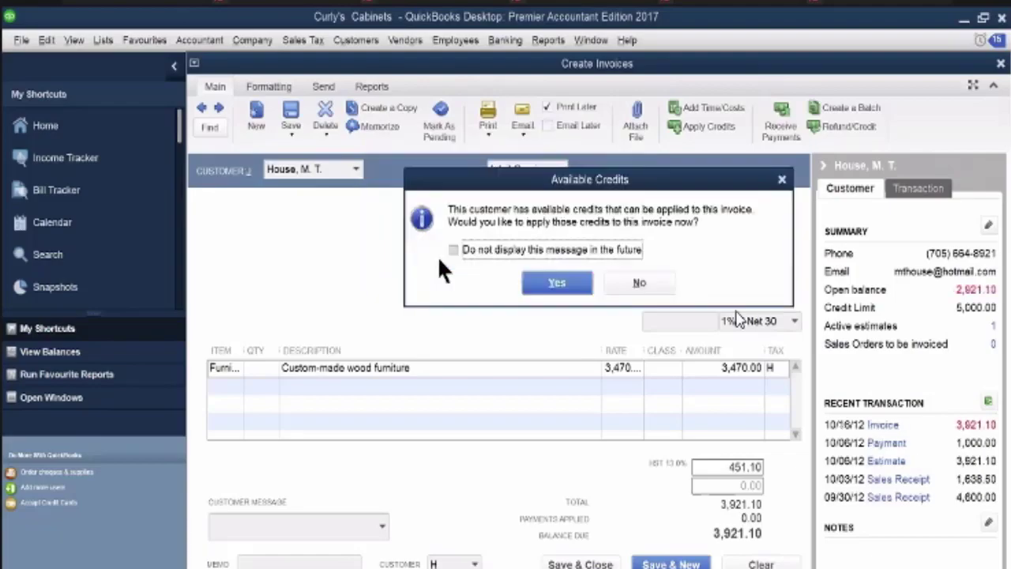
click(545, 286)
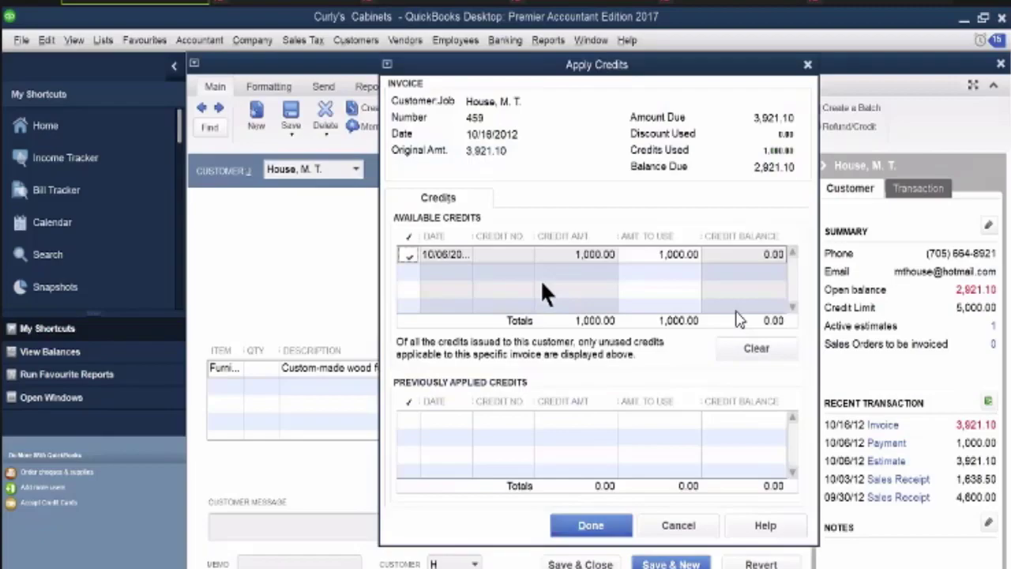
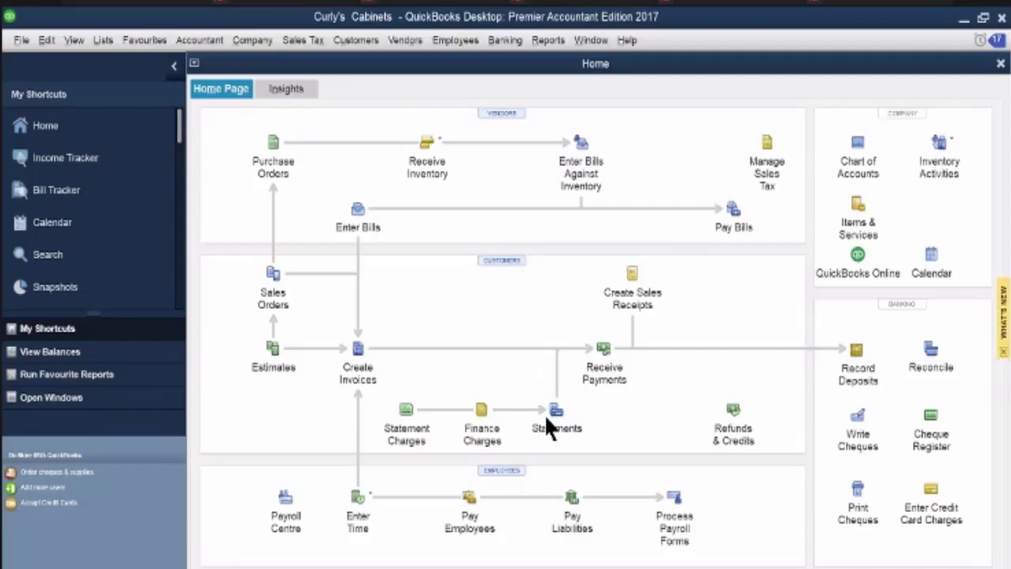
Set the reference number of the Paper Plus credit card charge to 49901, then save and close the charge
click(925, 82)
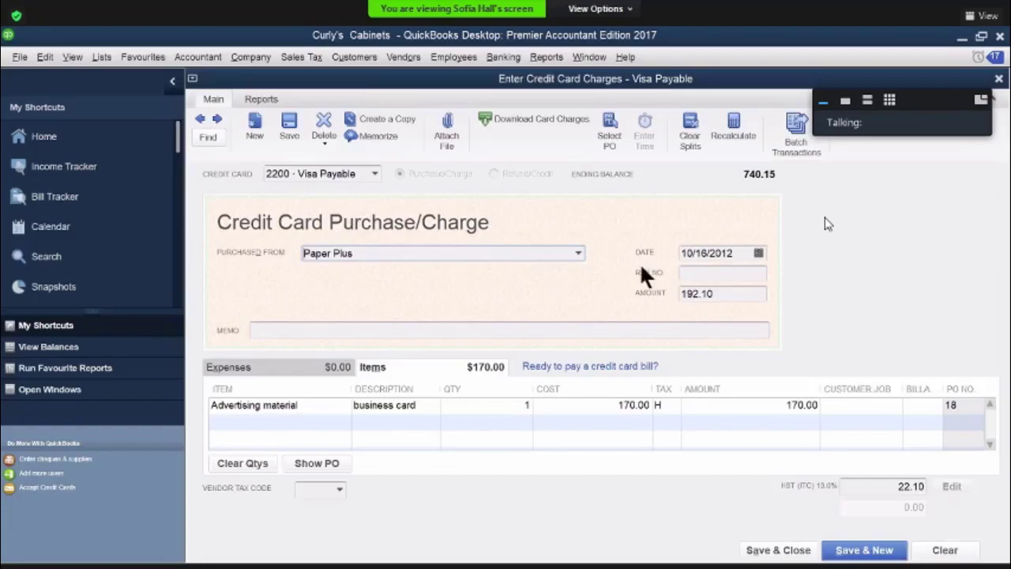
click(711, 273)
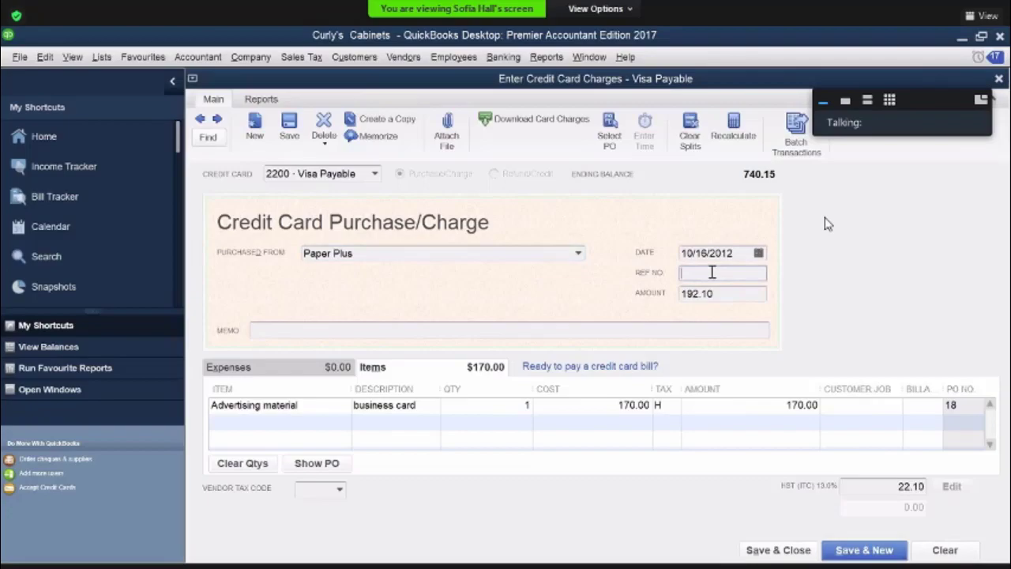
text(49901)
key(Tab)
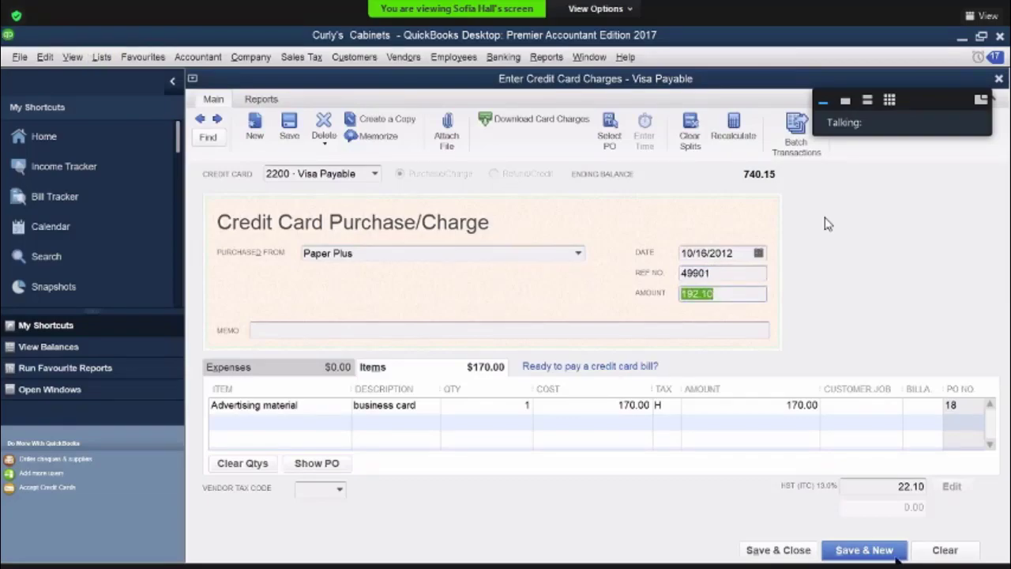
click(794, 551)
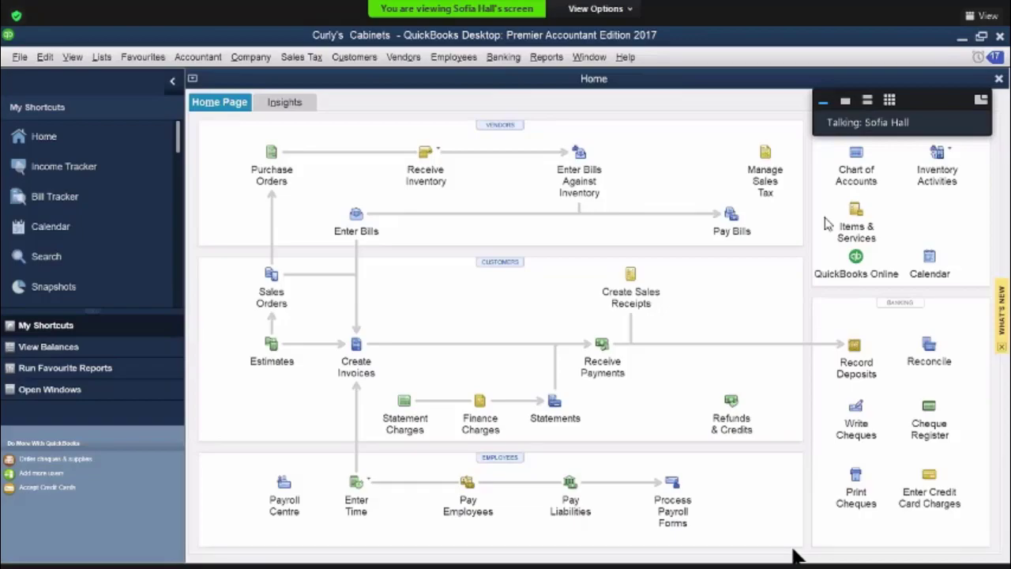
Start a bill for vendor Hydro Two dated 10/18/2012 with reference number 49901/
click(357, 213)
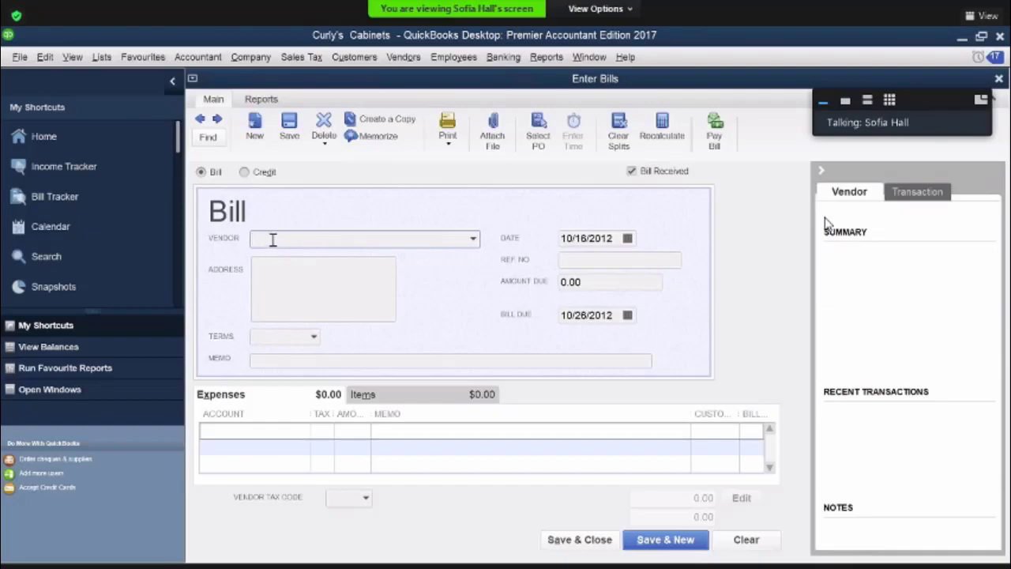
text(Hydro Two)
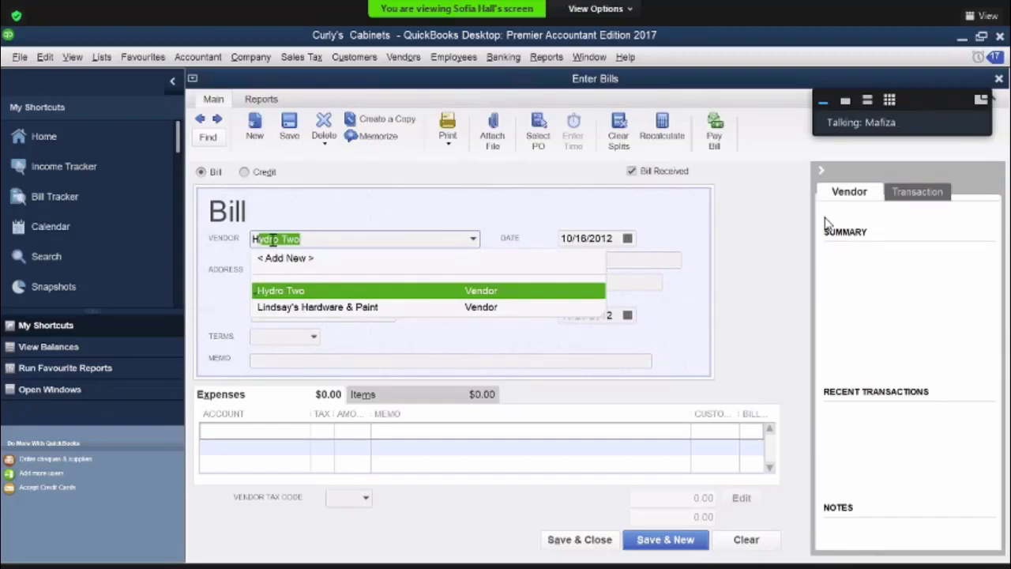
click(270, 290)
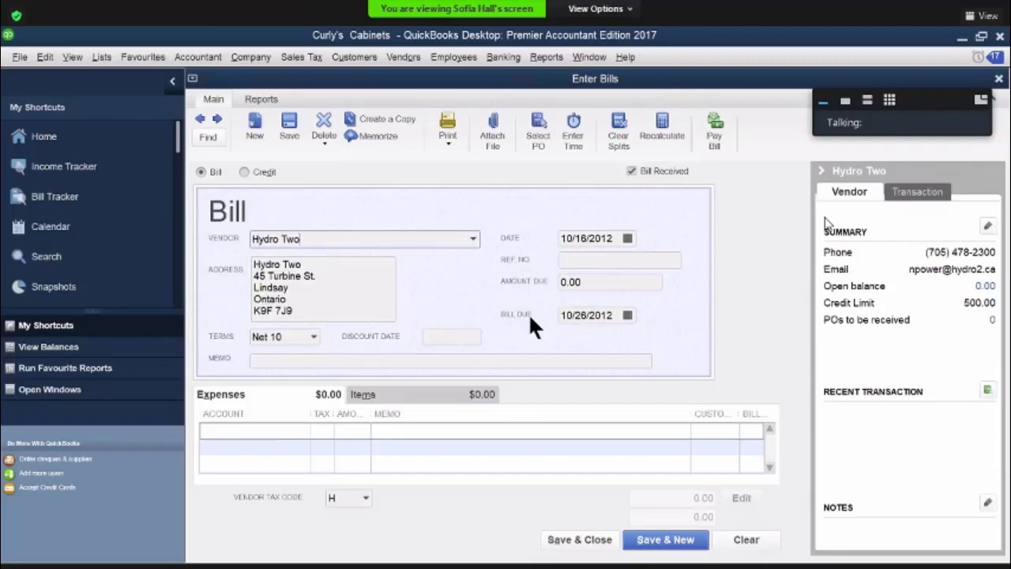
click(627, 239)
click(646, 342)
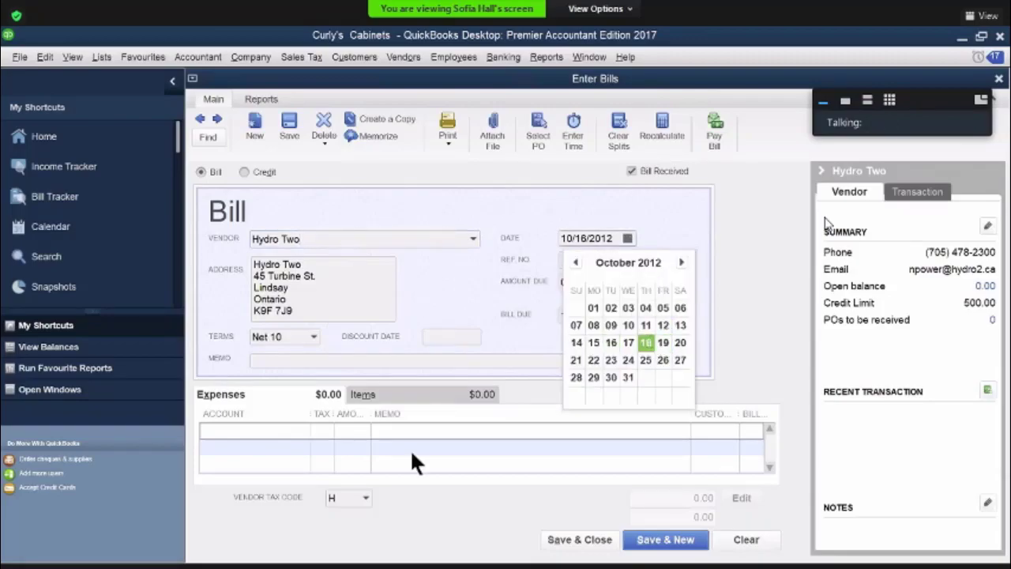
click(568, 253)
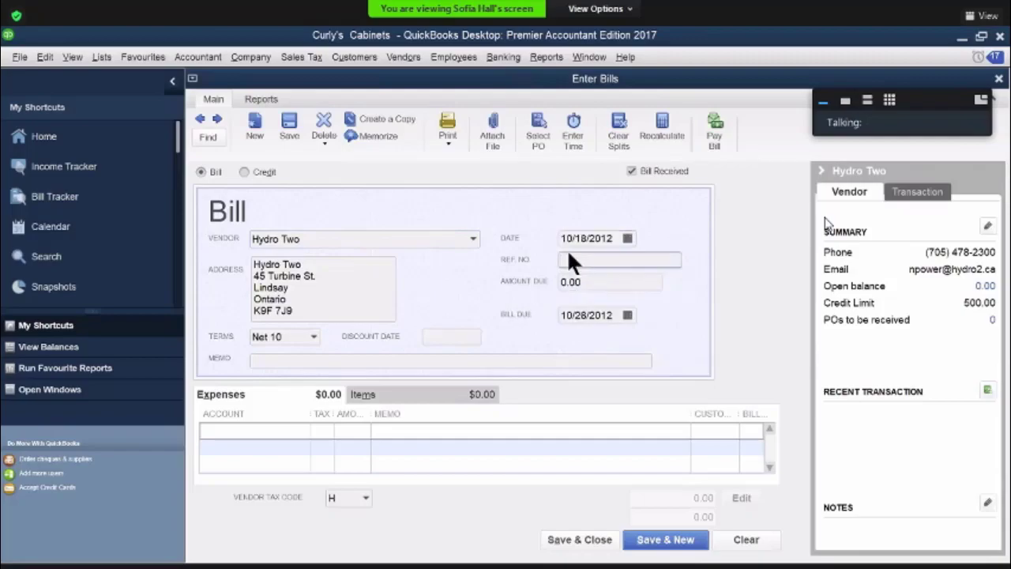
text(49901/)
key(Tab)
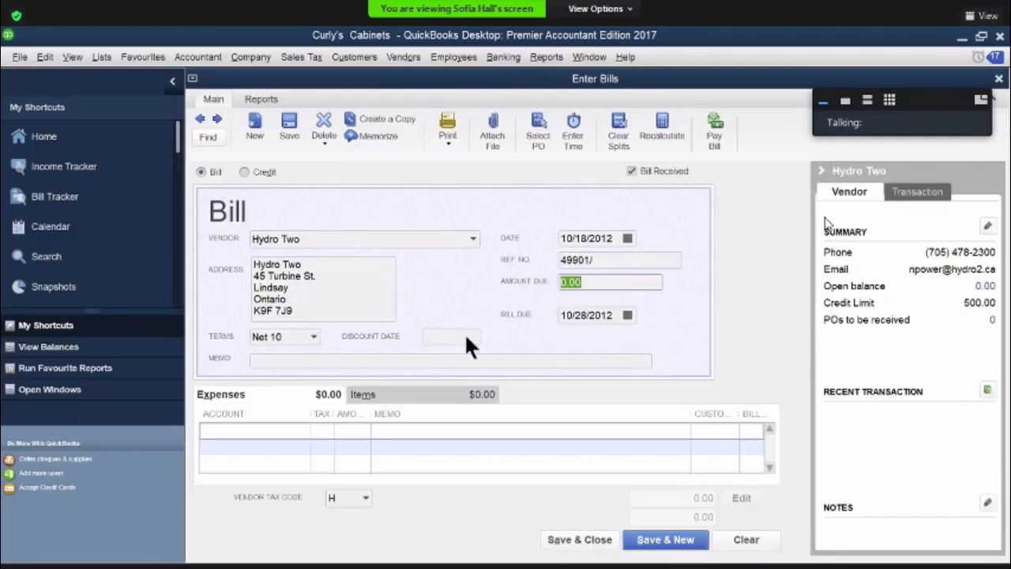
Add a 5340 Hydro Expense line of 120.00 to the bill, then save and close it
click(293, 431)
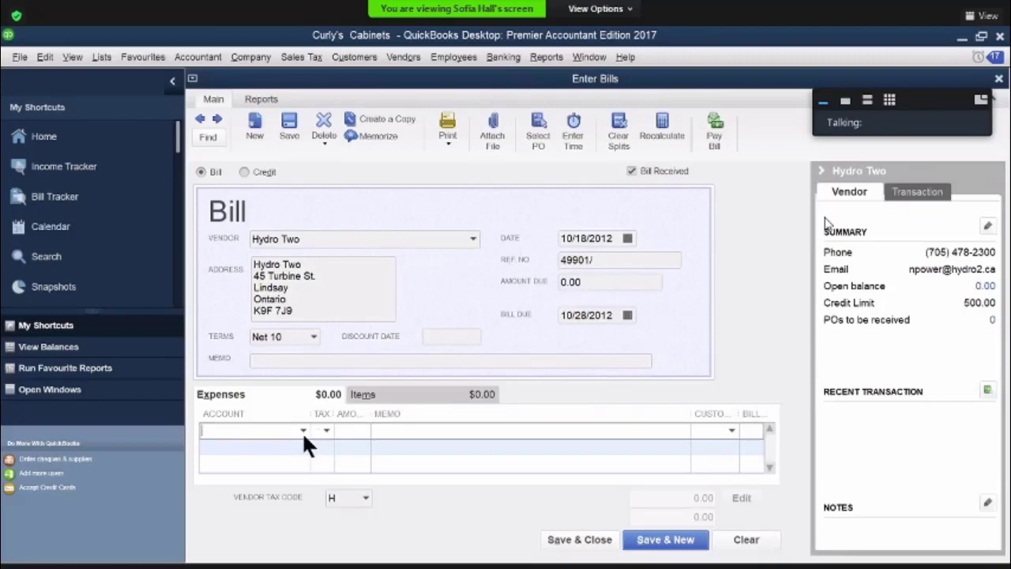
click(303, 430)
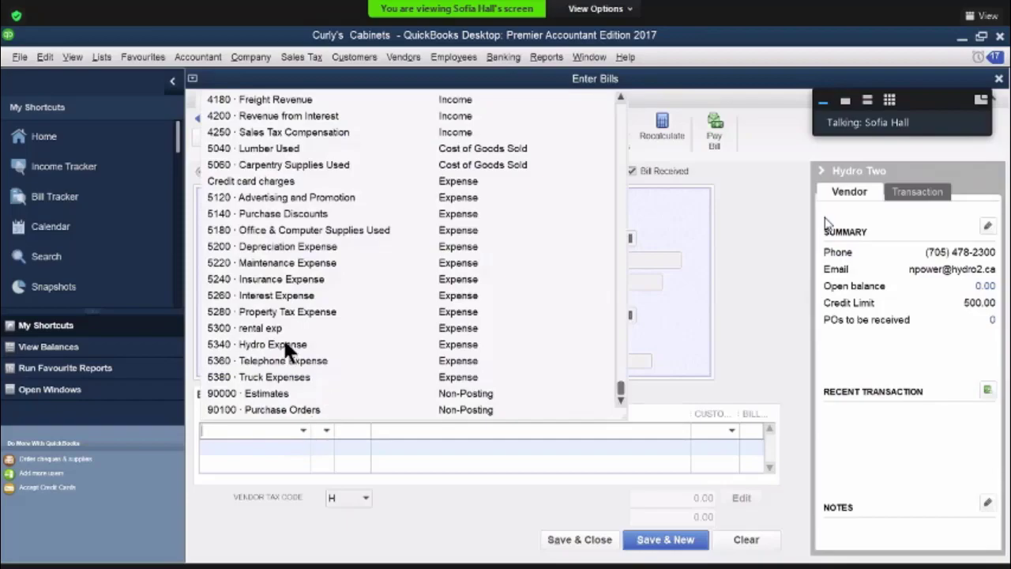
click(352, 432)
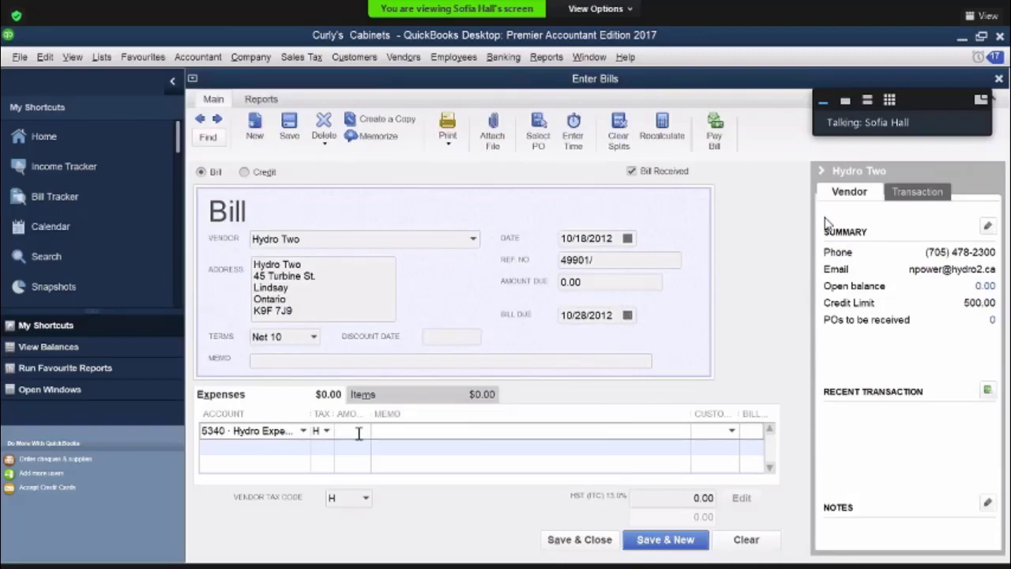
text(120)
key(Tab)
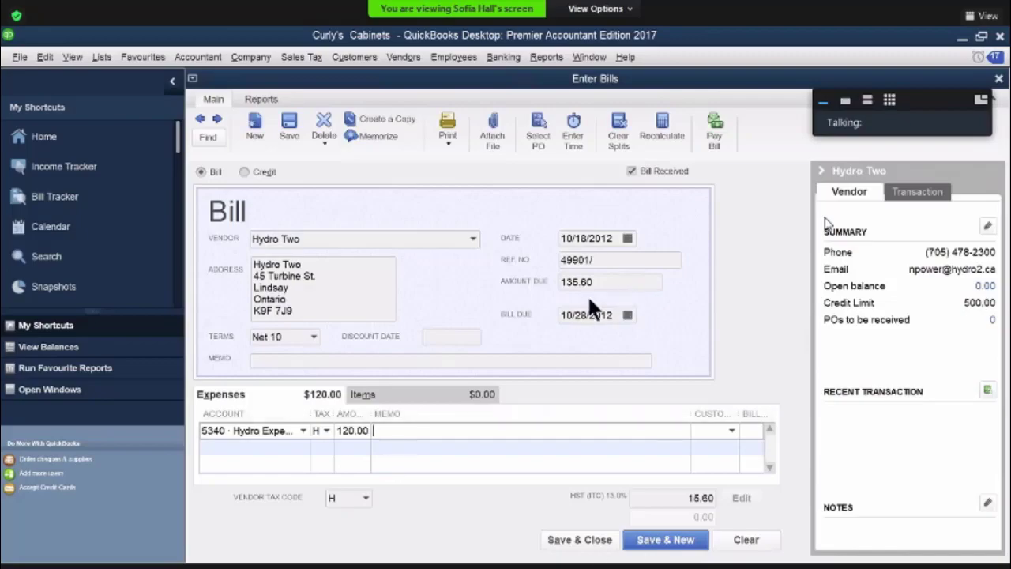
click(568, 543)
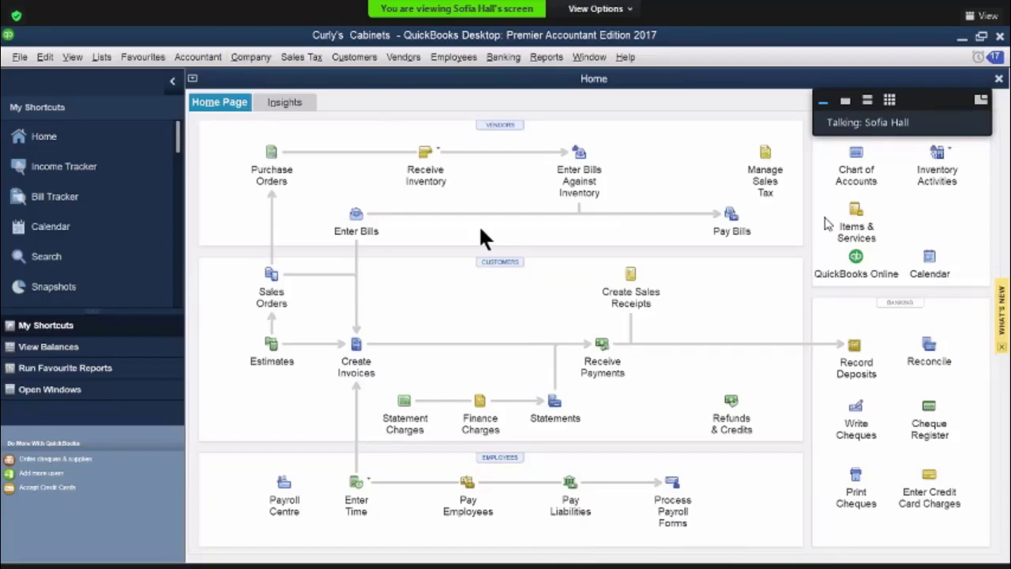
Start a customer payment for the customer who owes invoice 459 and enter a payment amount of 288,640.00
click(600, 345)
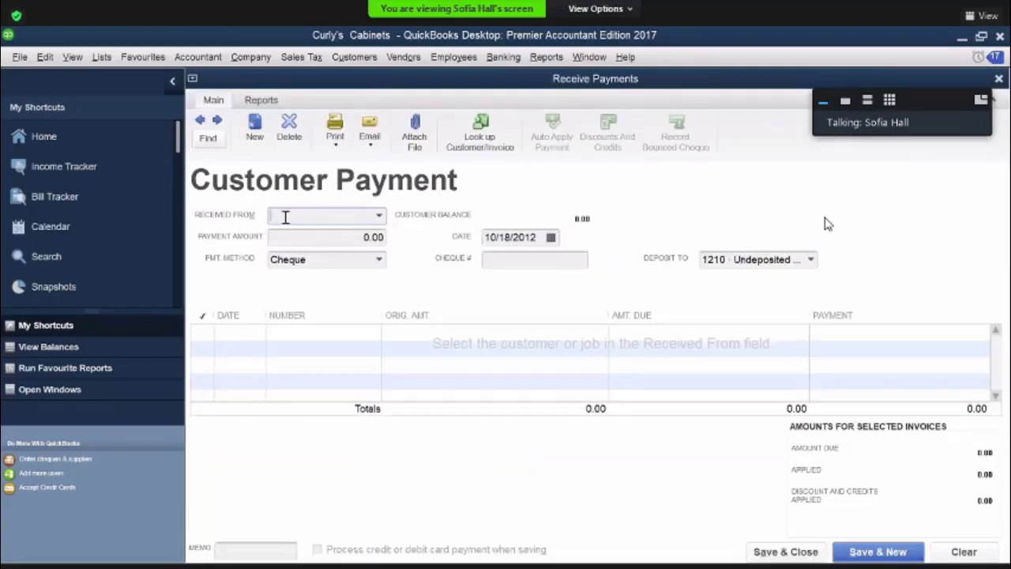
text(mina staples)
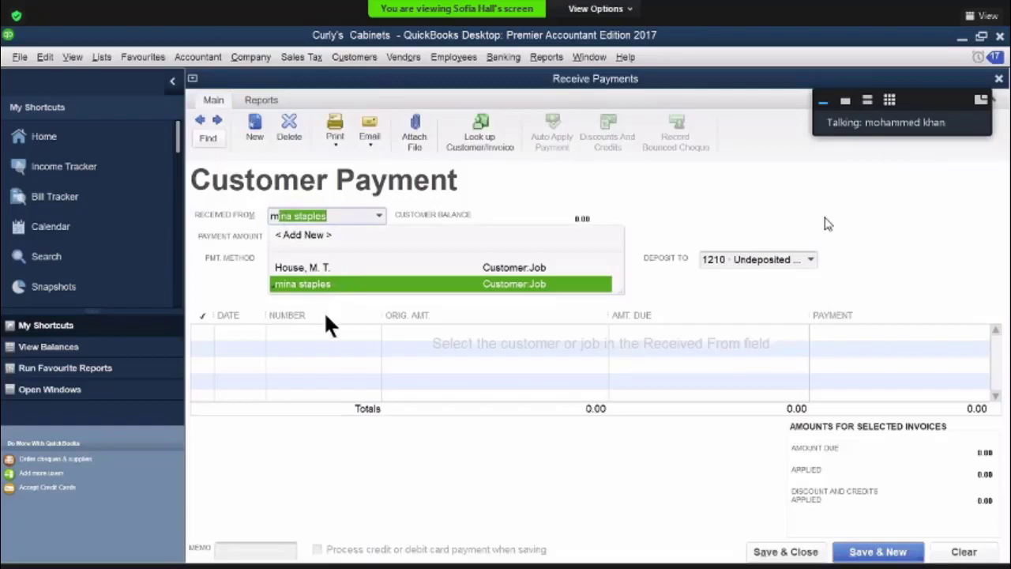
click(314, 267)
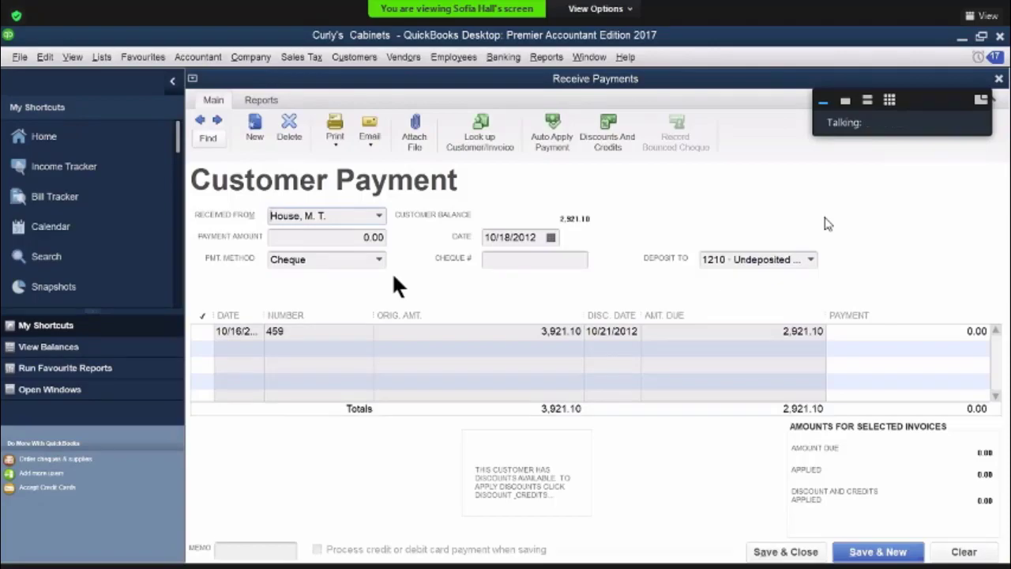
drag(343, 237, 393, 237)
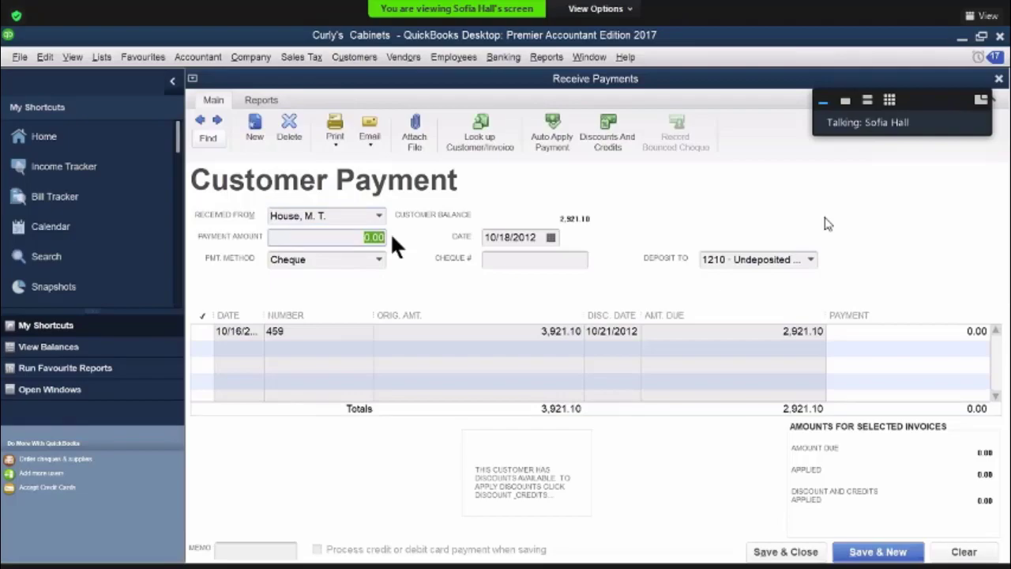
text(288,)
text(6)
text(4)
text(0)
key(Tab)
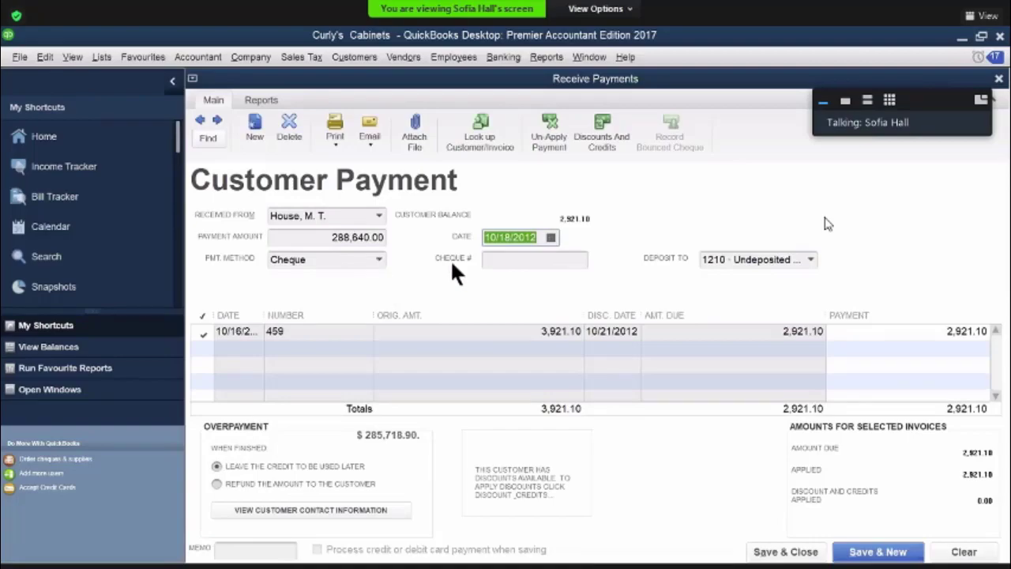
Set the payment's cheque number to 92, try to save it, and return to the payment amount for correction
click(489, 258)
text(9)
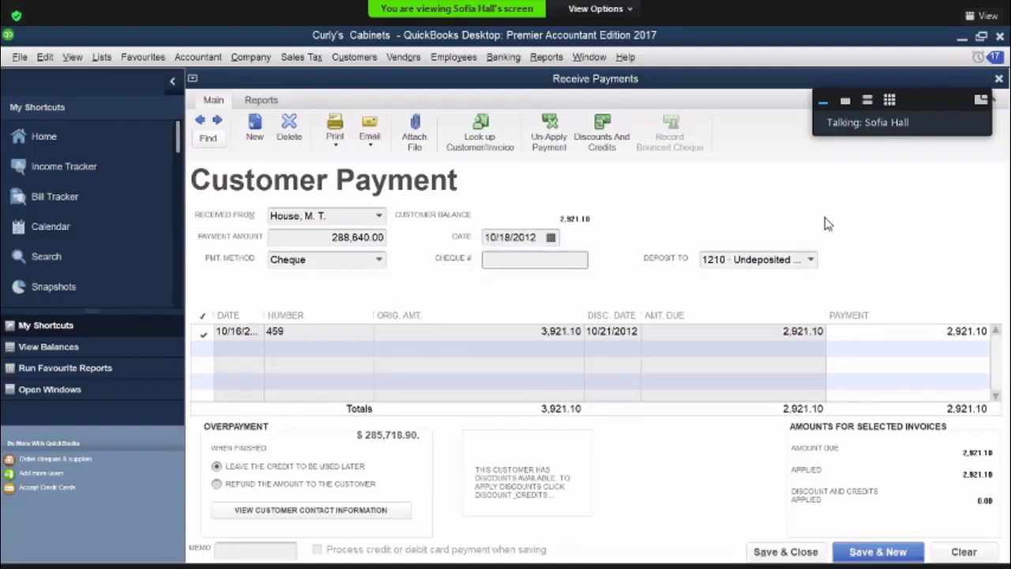
text(2)
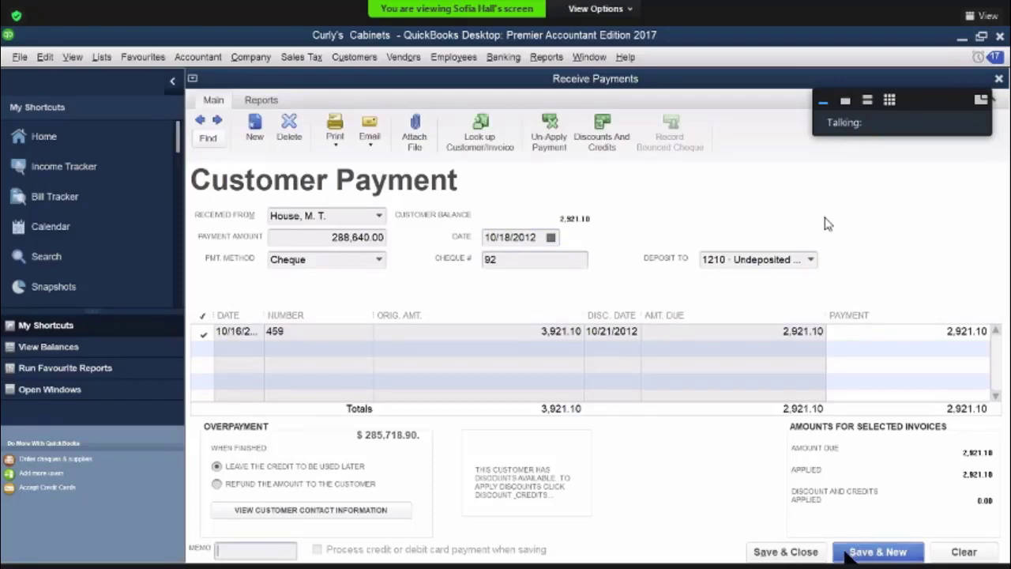
click(803, 555)
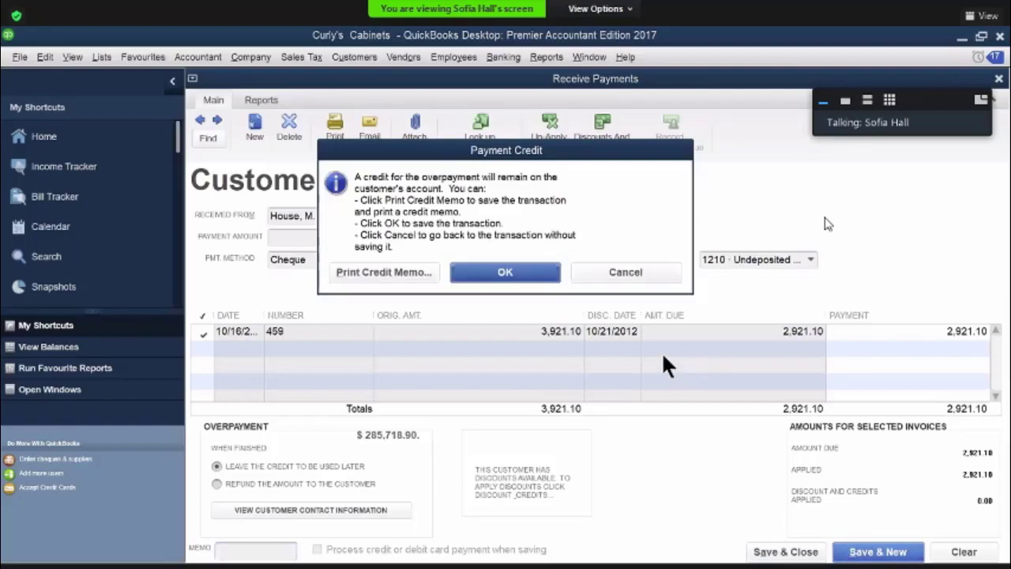
click(620, 274)
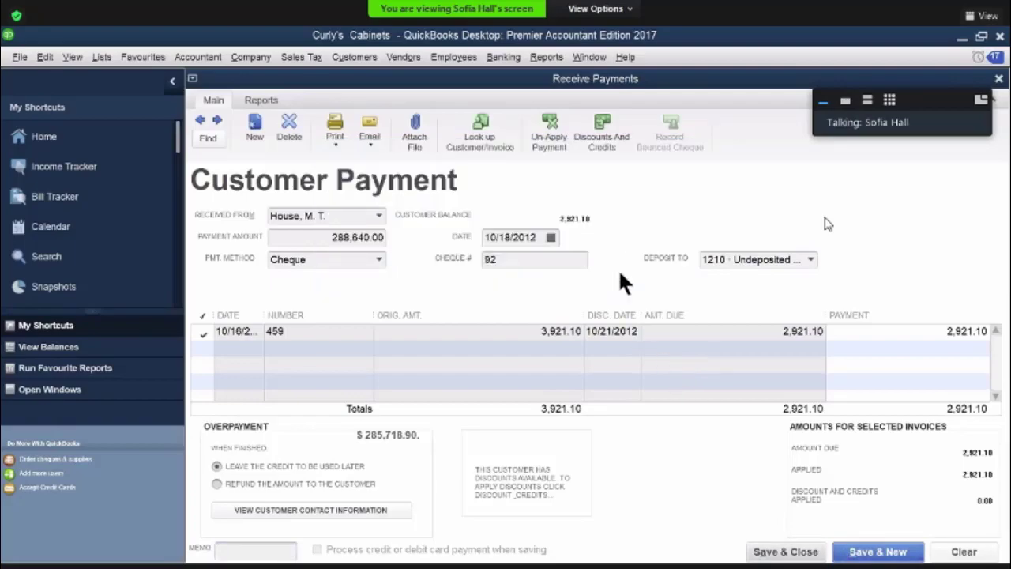
drag(317, 238, 409, 247)
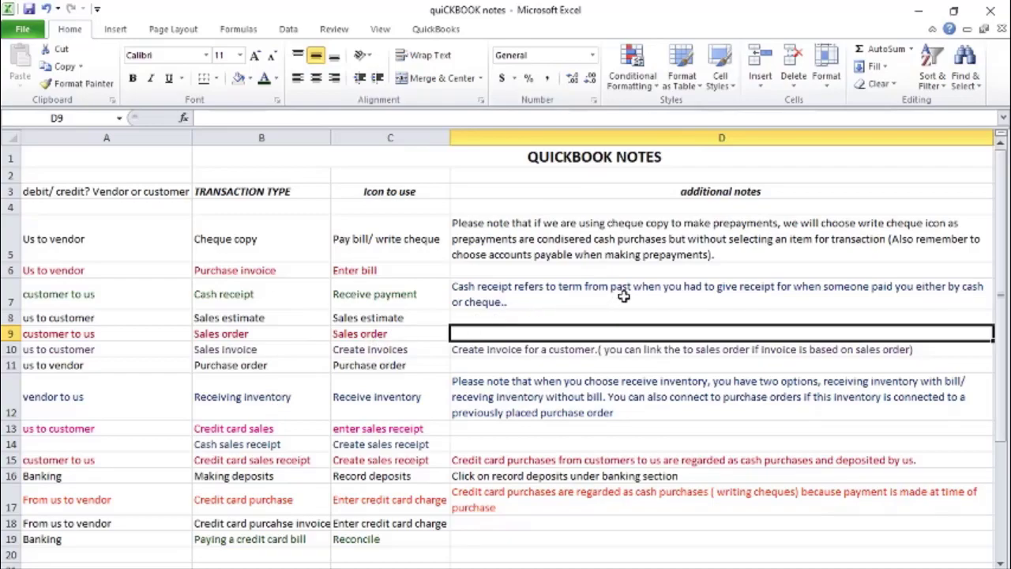
In the Excel notes, extend the Cash receipt note in D7 so it ends with "cheque for outstanding invoice"
click(534, 302)
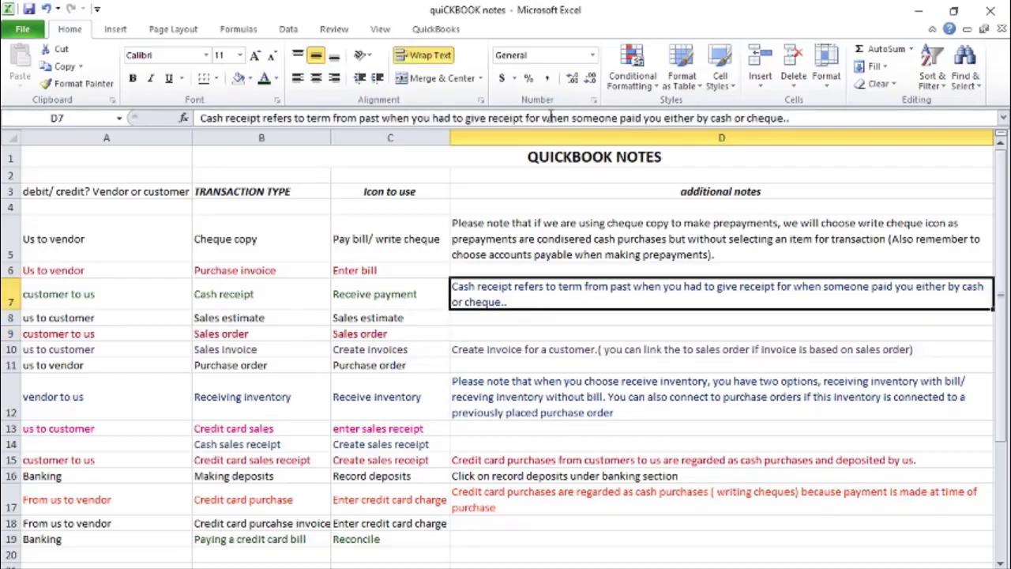
click(808, 122)
key(BackSpace)
key(BackSpace)
key(BackSpace)
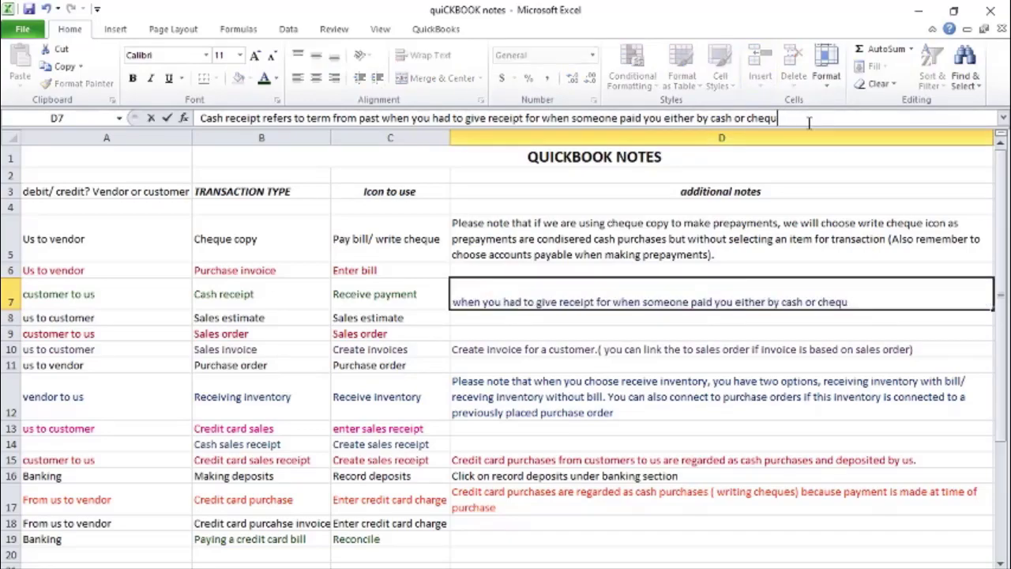
text(e for outstanding invoice)
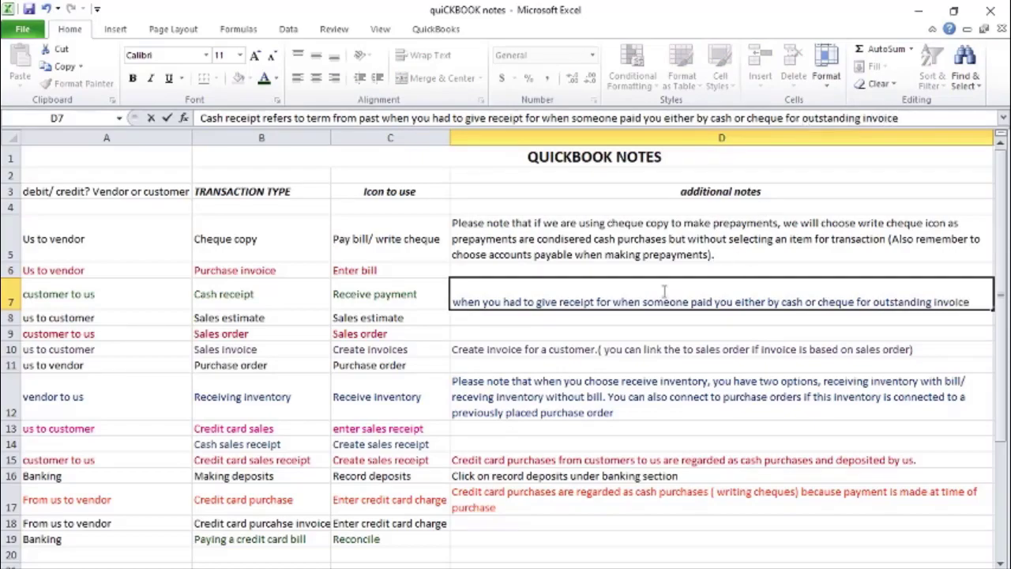
click(583, 349)
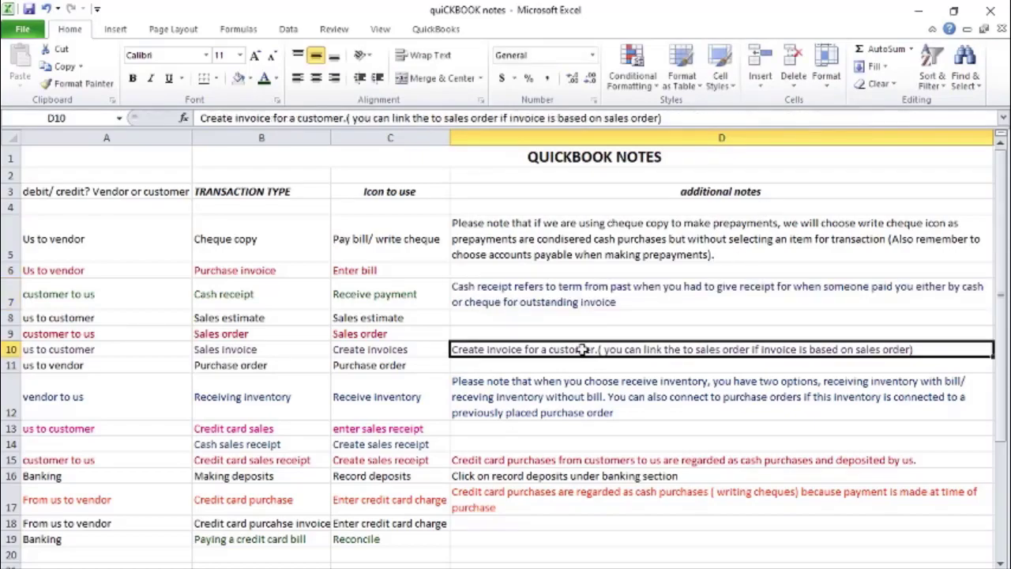
click(476, 447)
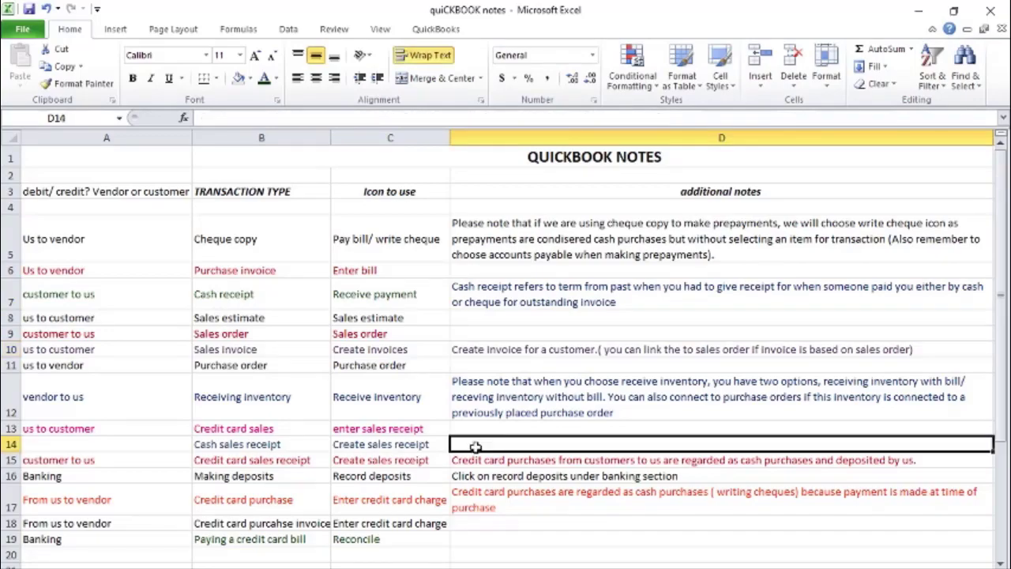
text(NO in)
key(BackSpace)
key(BackSpace)
key(BackSpace)
key(BackSpace)
key(BackSpace)
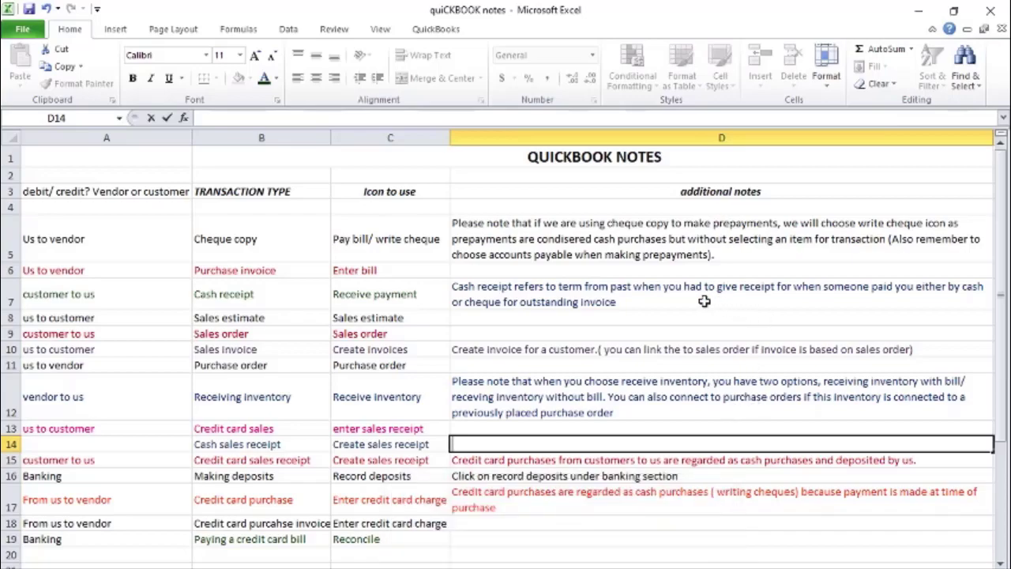
key(Escape)
Change the ending of the D7 Cash receipt note to "cheque( for outstanding invoice/ credit payment)"
click(499, 300)
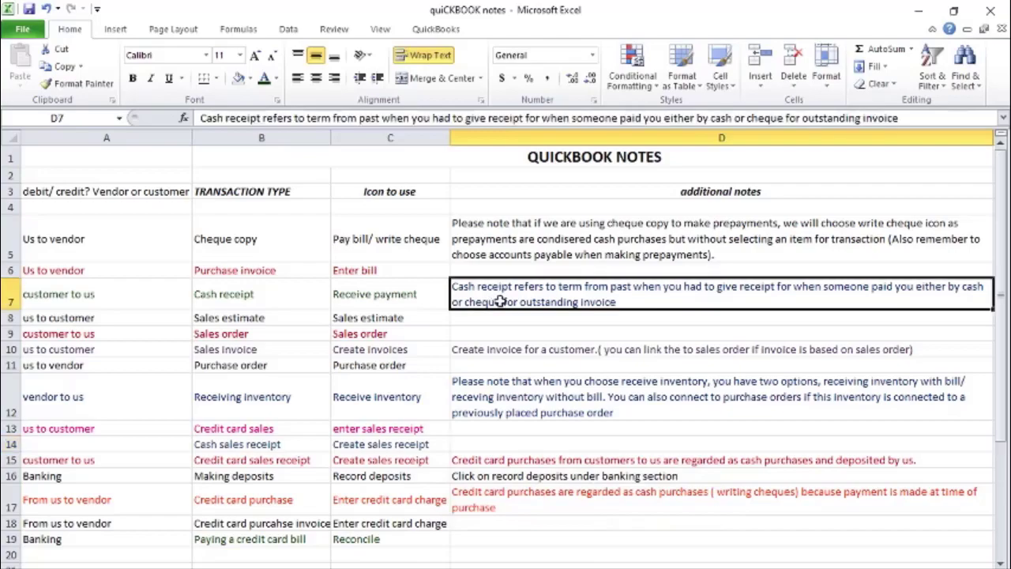
click(791, 120)
text(()
key(Right)
key(Right)
key(Right)
key(Right)
key(Right)
key(Right)
key(Right)
key(Right)
key(Right)
key(Right)
key(Right)
key(Right)
key(Right)
key(Right)
key(Right)
key(Right)
key(Right)
key(Right)
key(Right)
key(Right)
key(Right)
key(Right)
key(Right)
key(Right)
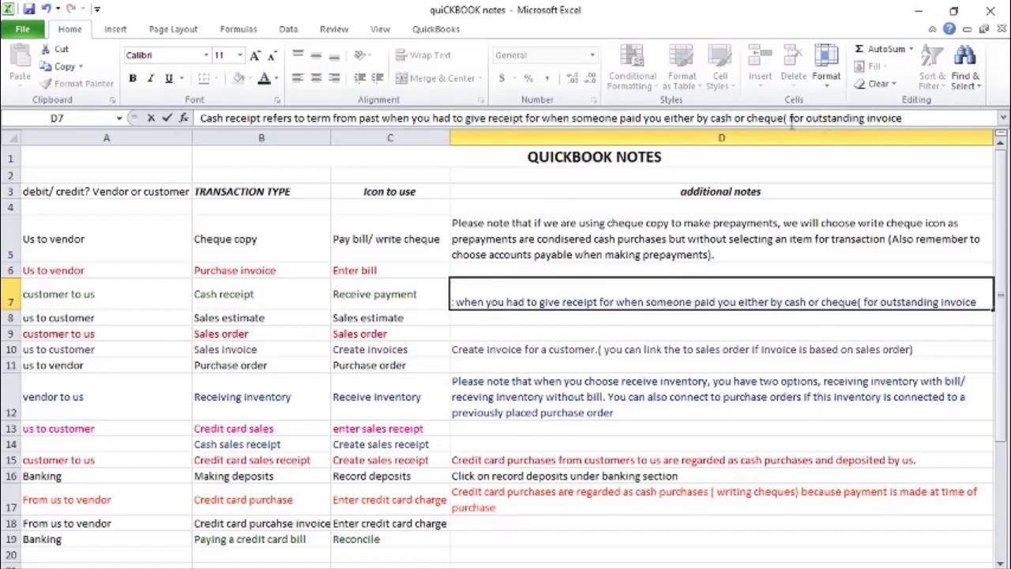
text(/ credit paym)
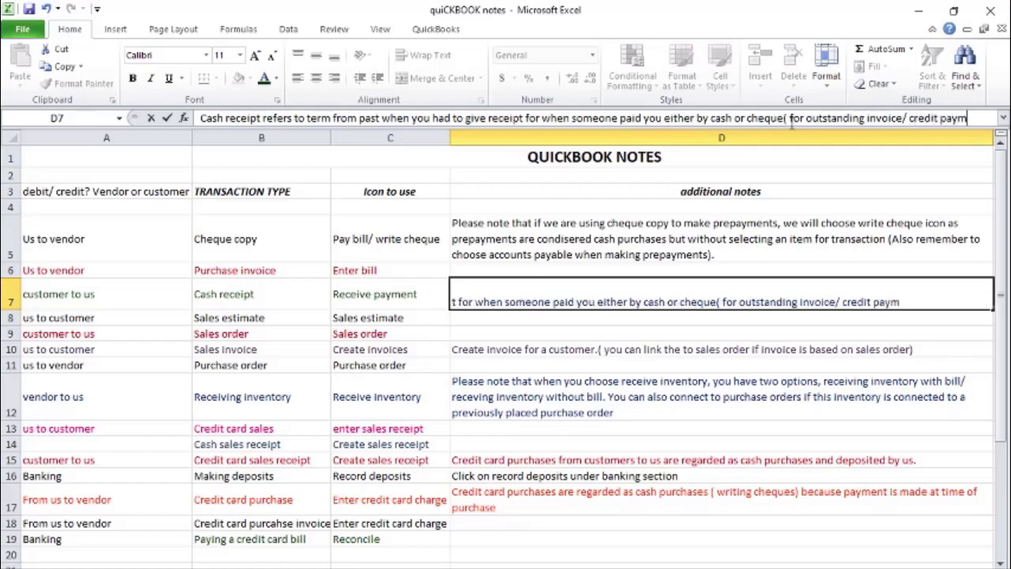
text(ent))
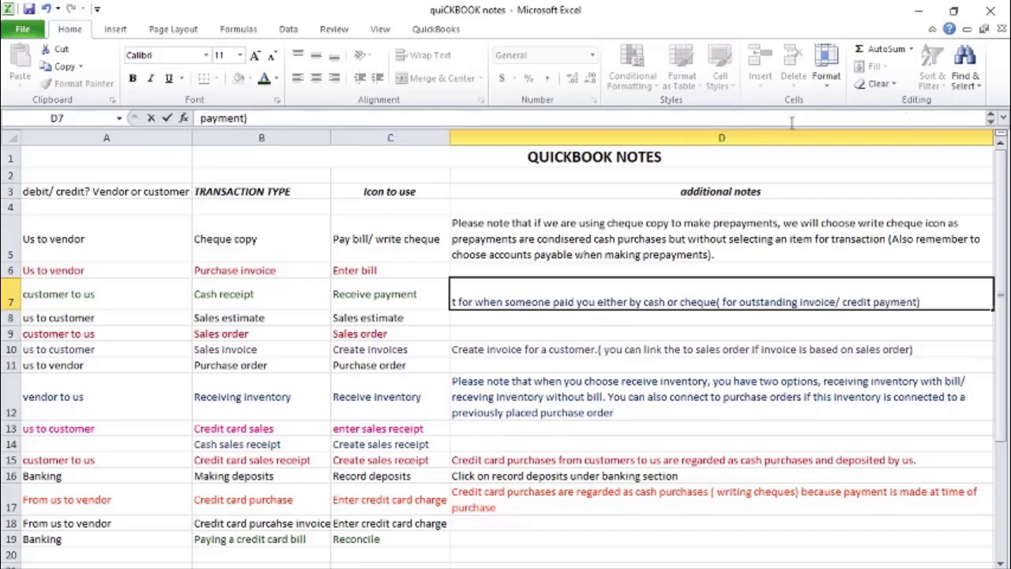
Commit the D7 note, switch from Excel to the Zoom meeting showing the shared QuickBooks screen, and change the meeting's view
key(Return)
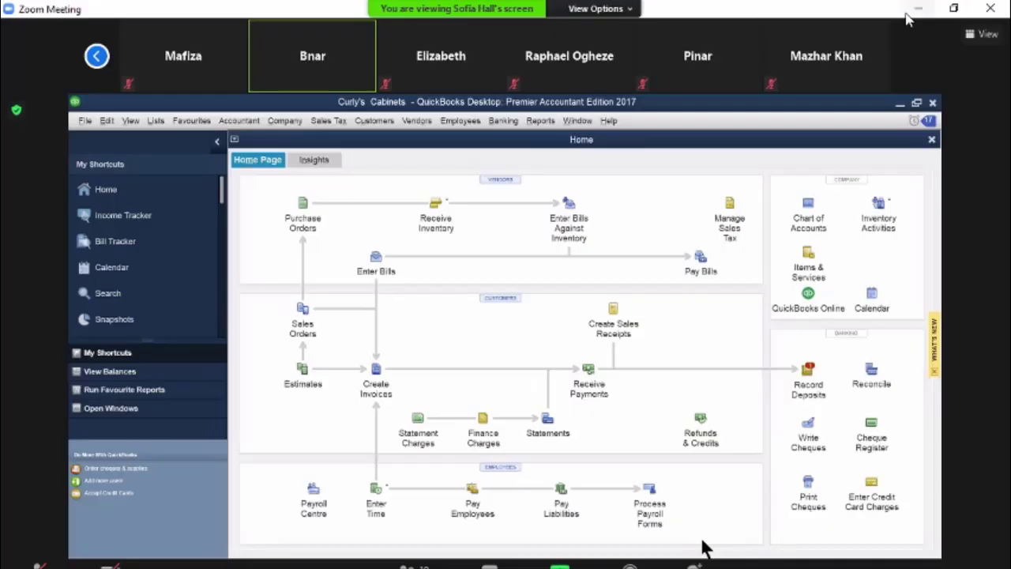
click(918, 11)
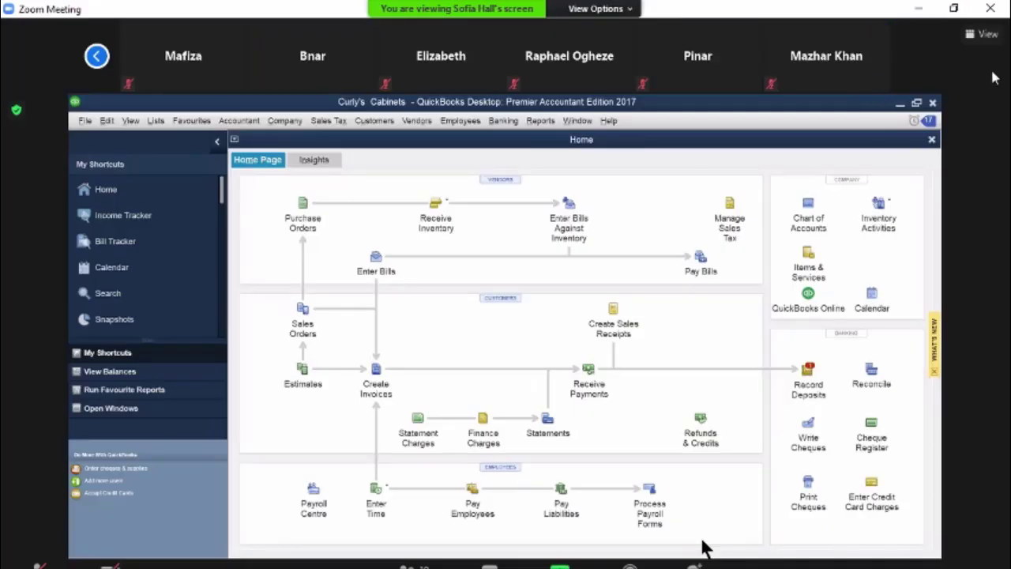
click(983, 34)
click(857, 149)
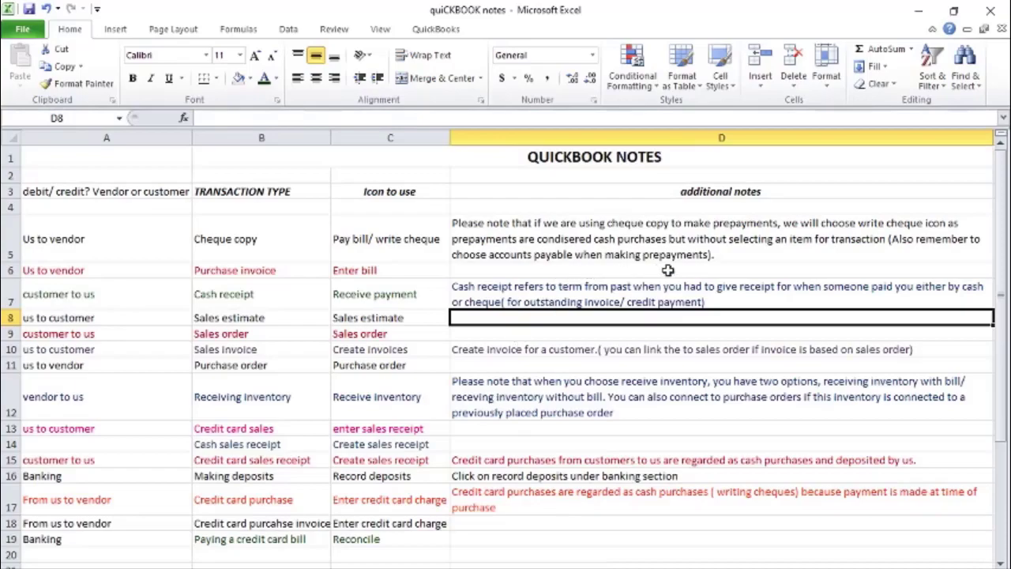
In the Excel notes, insert "Cheque copy is a term from the past that refers" at the start of the Cheque copy note in D5
click(735, 256)
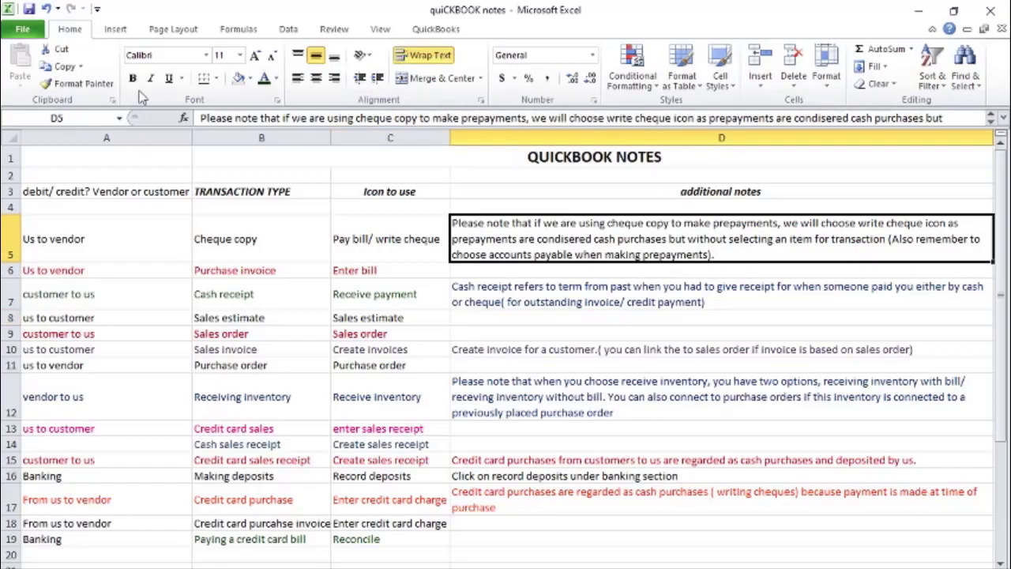
click(200, 118)
text(heque )
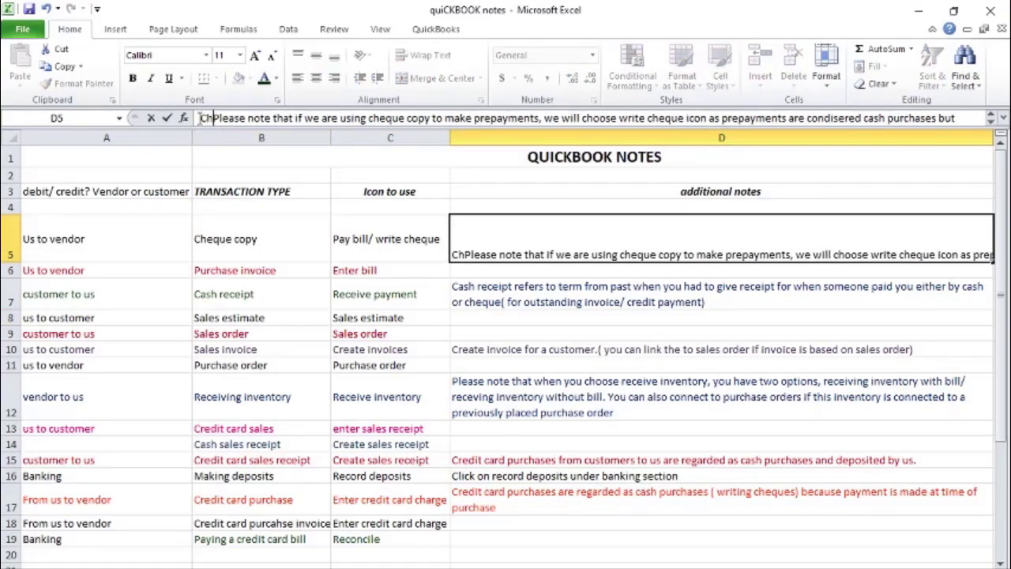
text(copy rec)
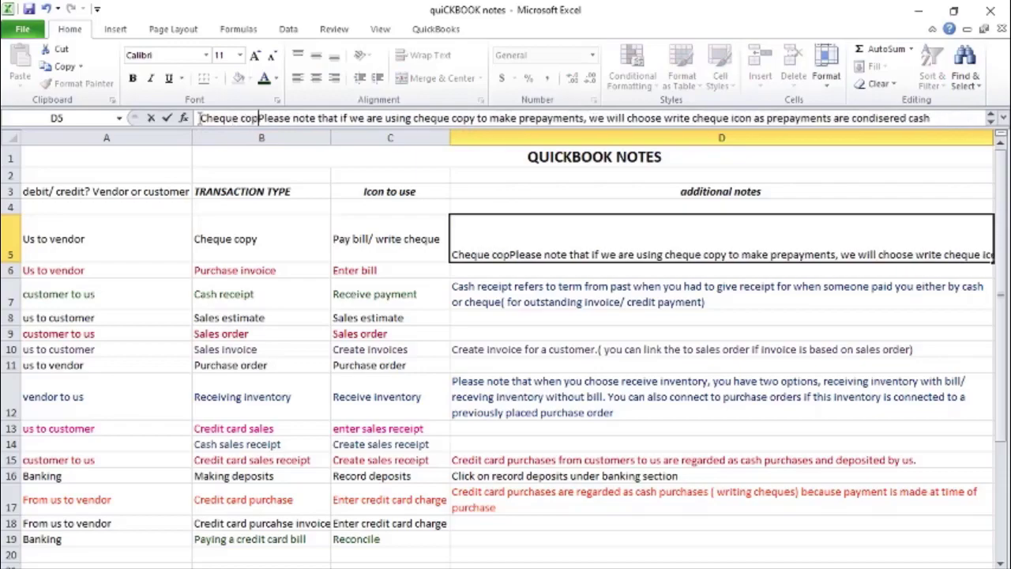
key(BackSpace)
text(fer)
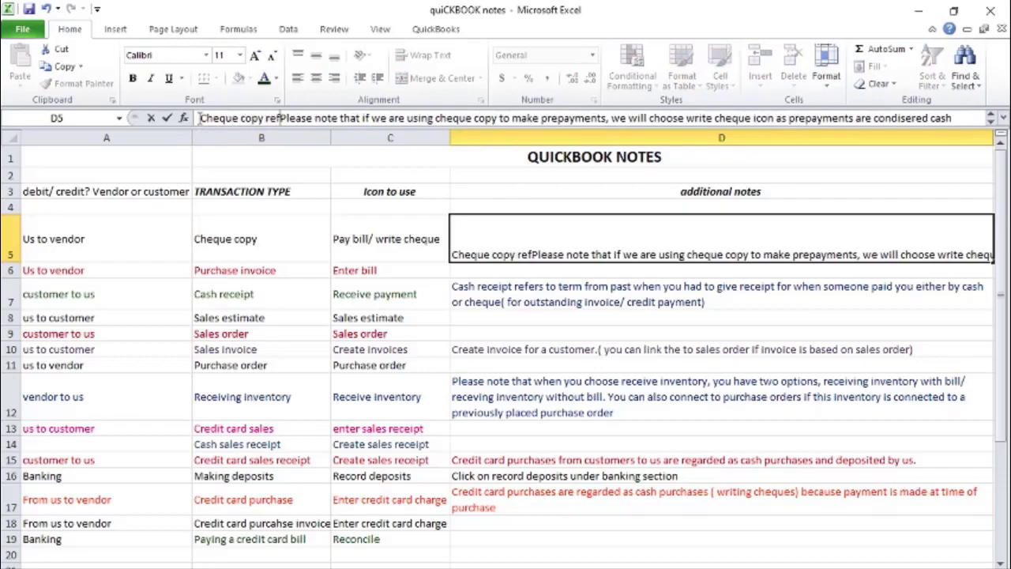
key(BackSpace)
key(BackSpace)
key(BackSpace)
key(BackSpace)
key(BackSpace)
text(is a term for)
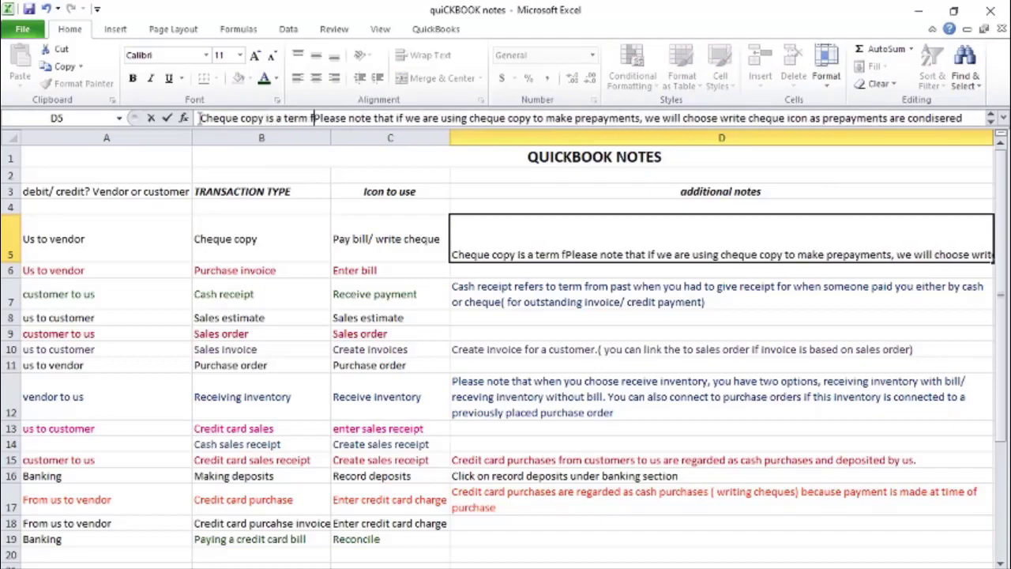
key(BackSpace)
key(BackSpace)
text(rom the psa)
key(BackSpace)
key(BackSpace)
text(ast that ref)
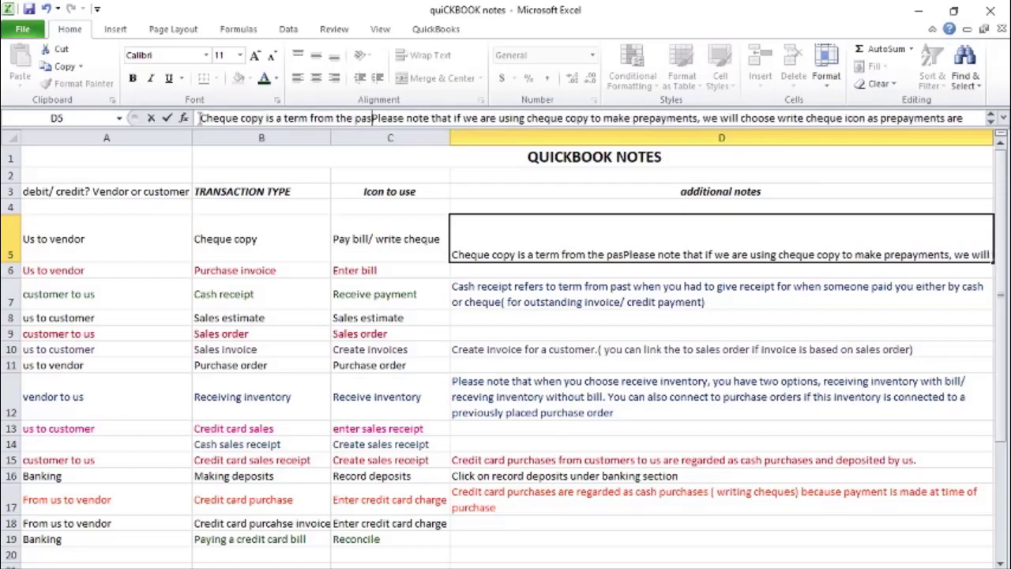
text(ers)
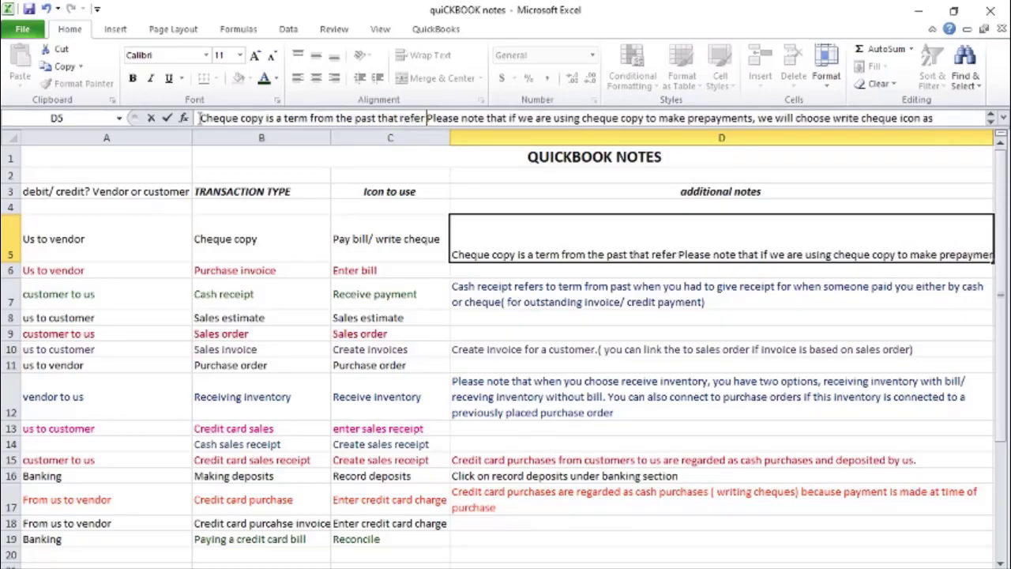
text( to th)
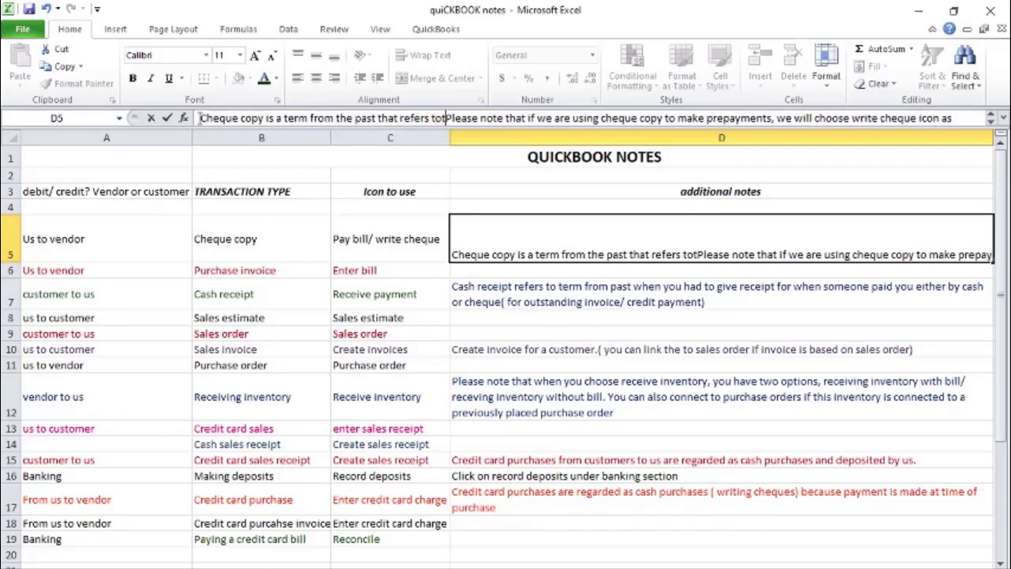
text(e fact Please note t)
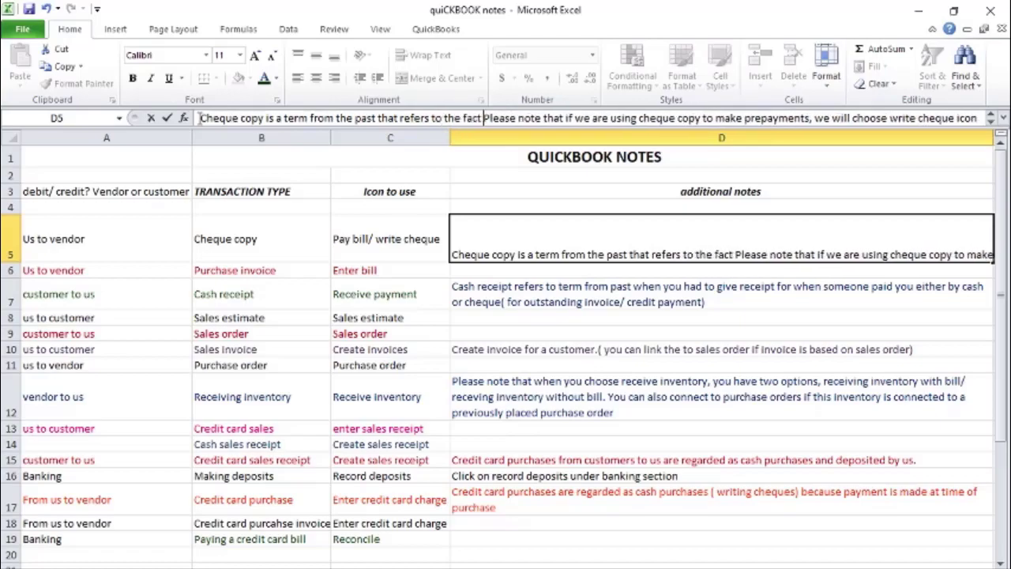
text(hat)
Continue the inserted D5 sentence with "to the fact that when you, in the past, wrote a cheque"
key(BackSpace)
key(BackSpace)
key(BackSpace)
text(that hw)
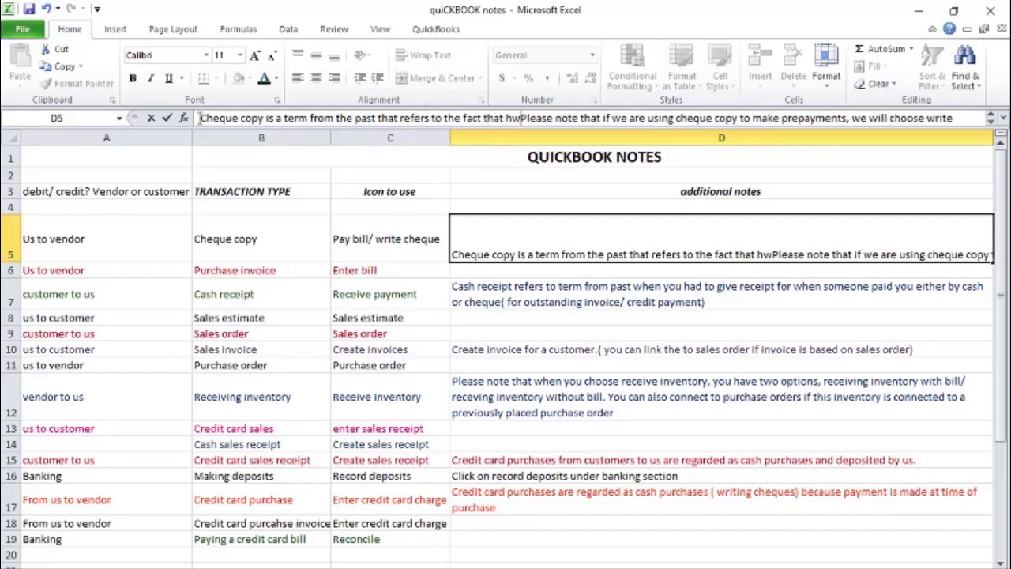
key(BackSpace)
key(BackSpace)
text(when you)
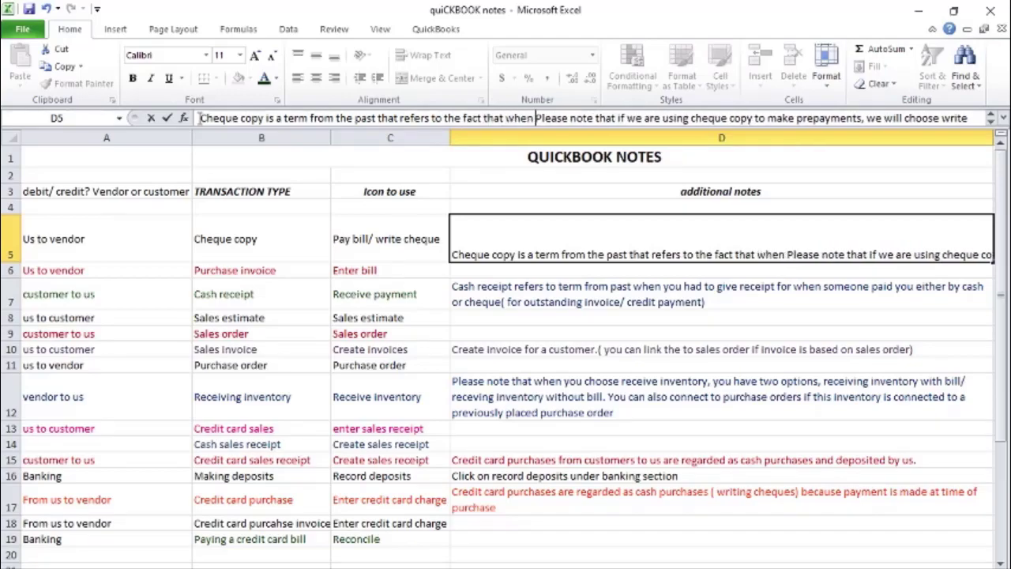
text(, in the pas)
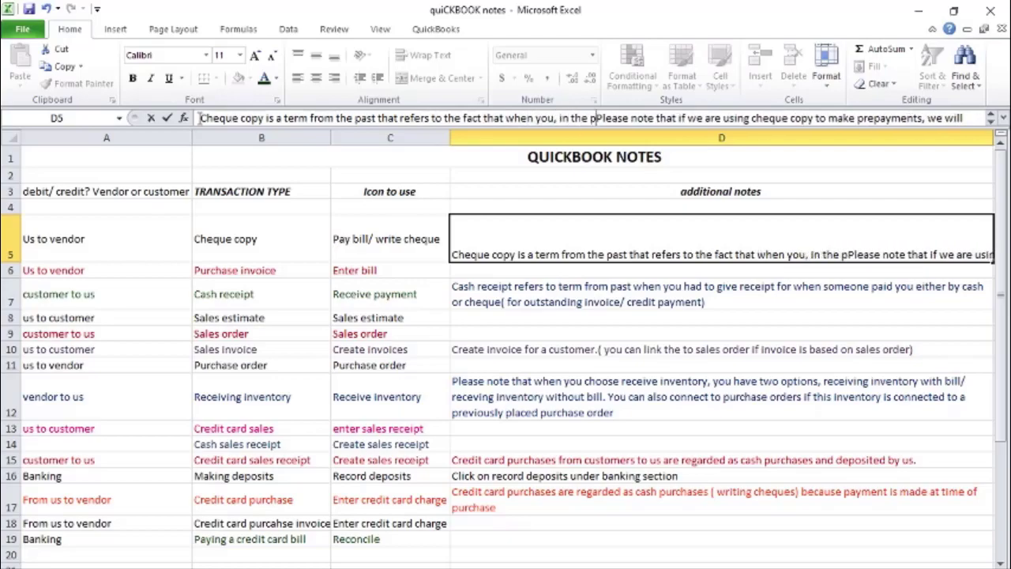
text(t, wrote )
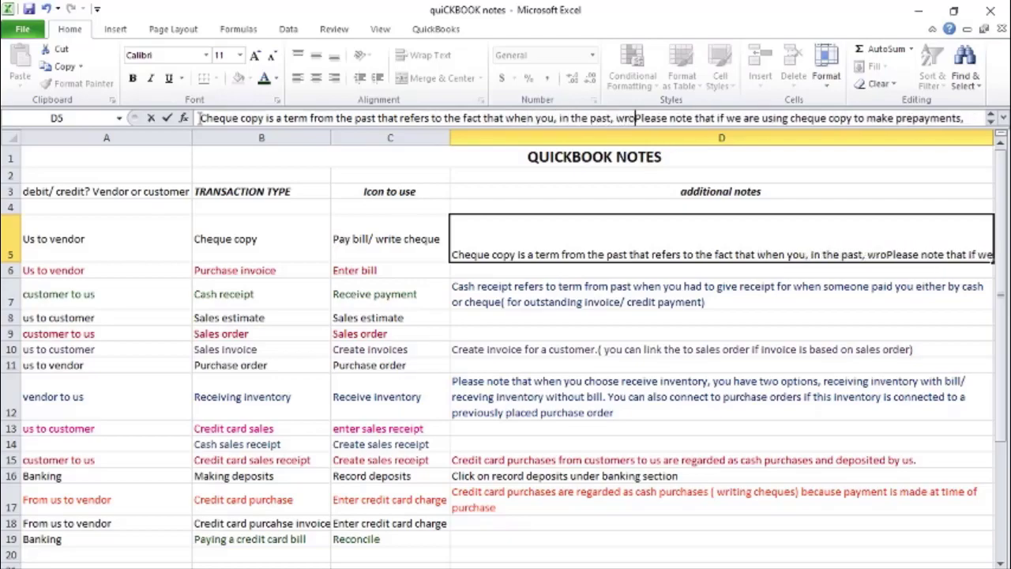
text(a cheque)
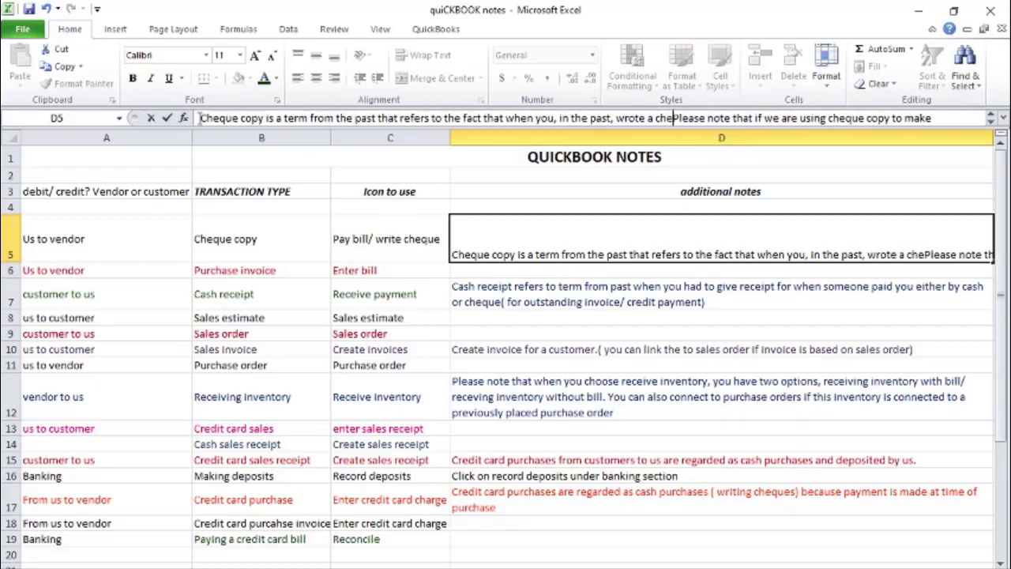
text(, you )
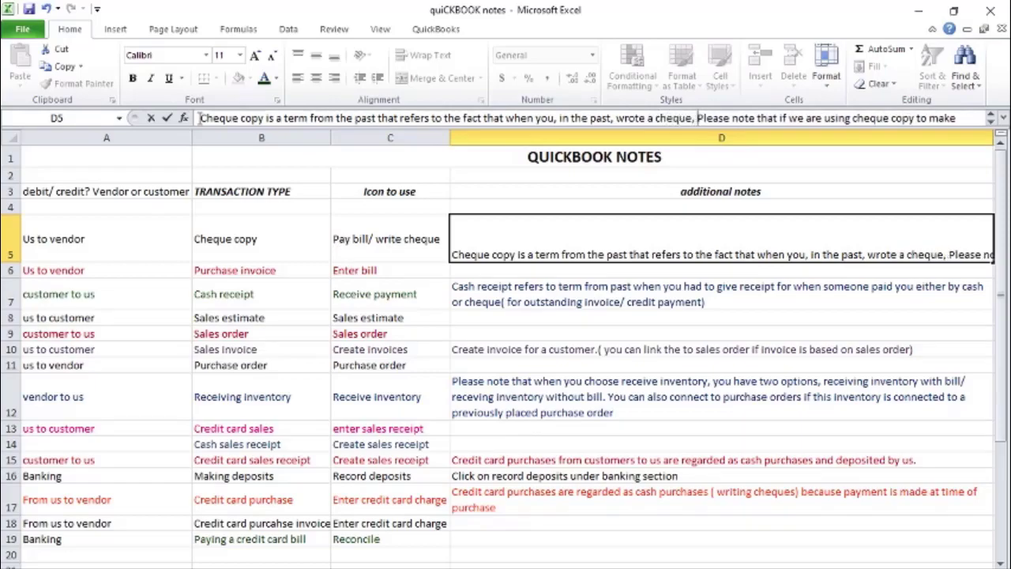
text(kept a c)
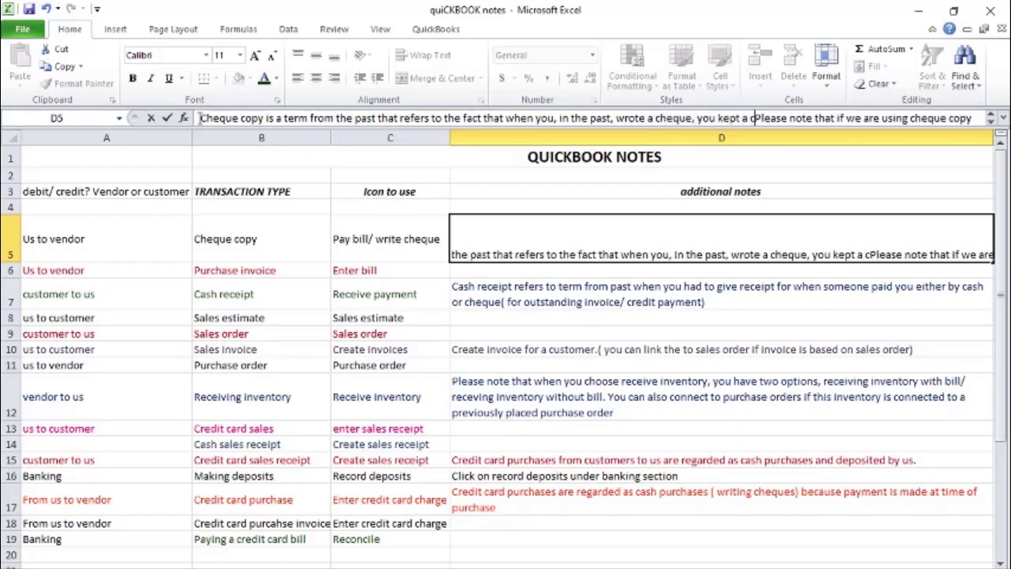
text(arbon cop)
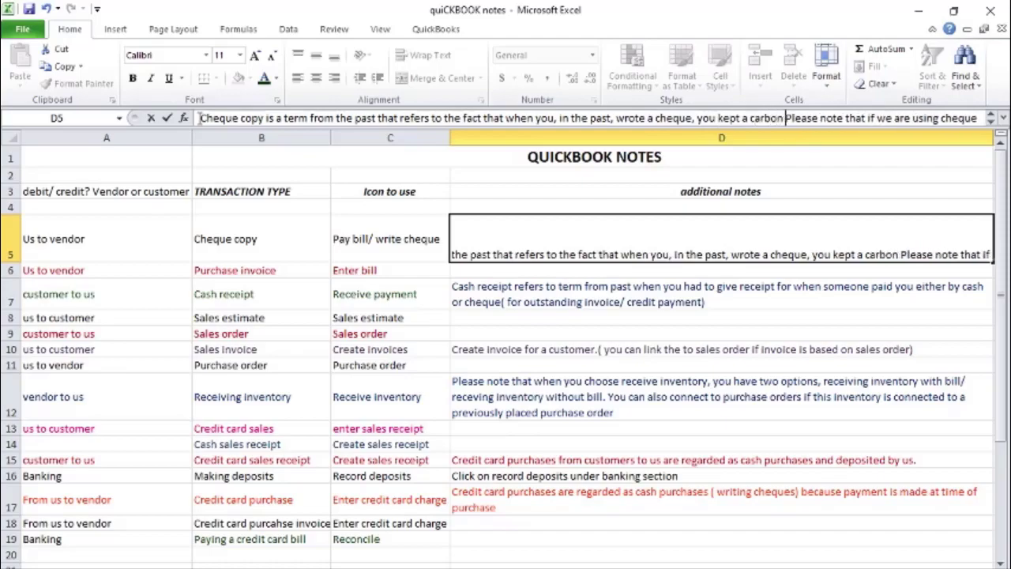
text(y of )
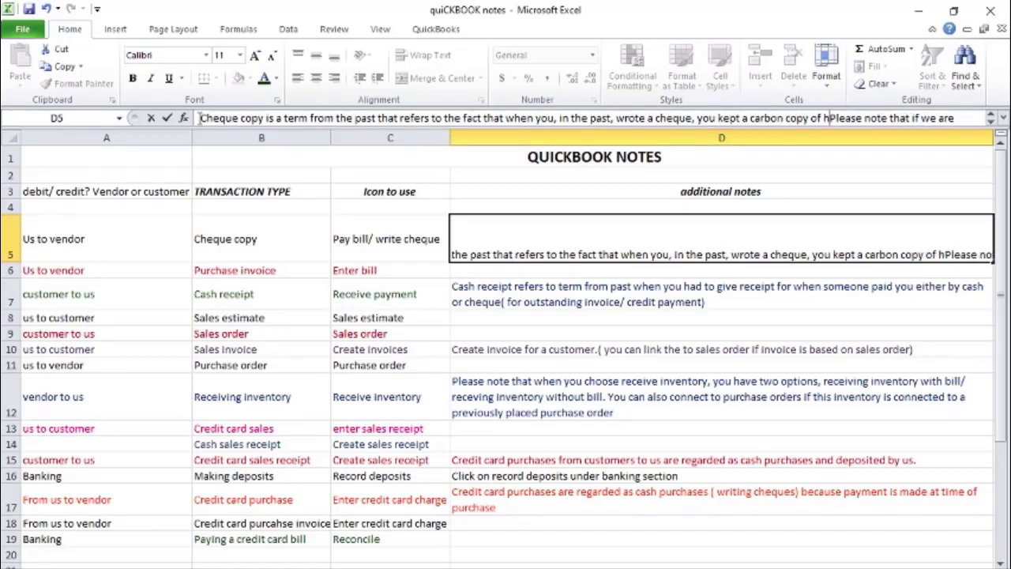
text(the cheq)
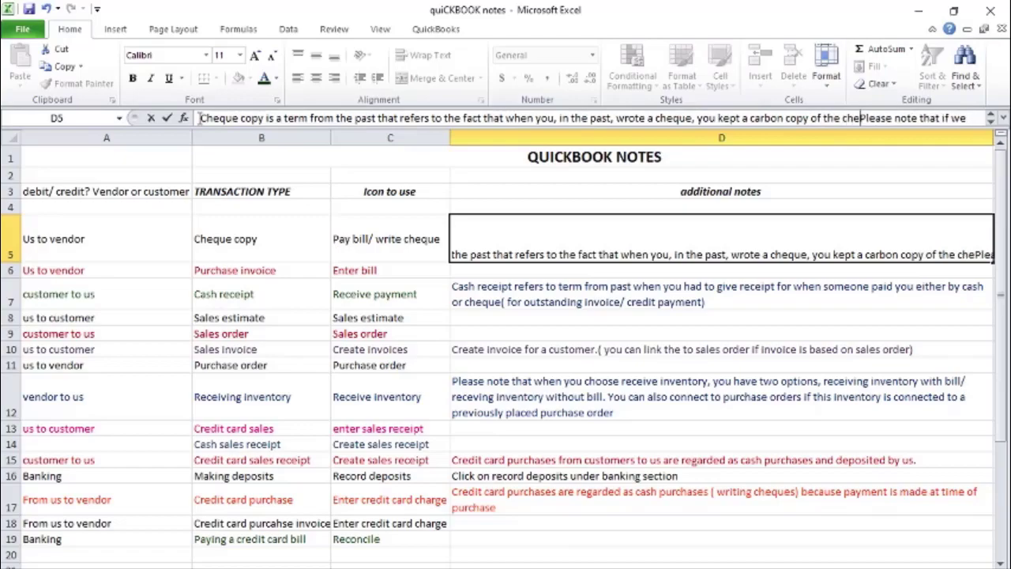
text(ue for yourse)
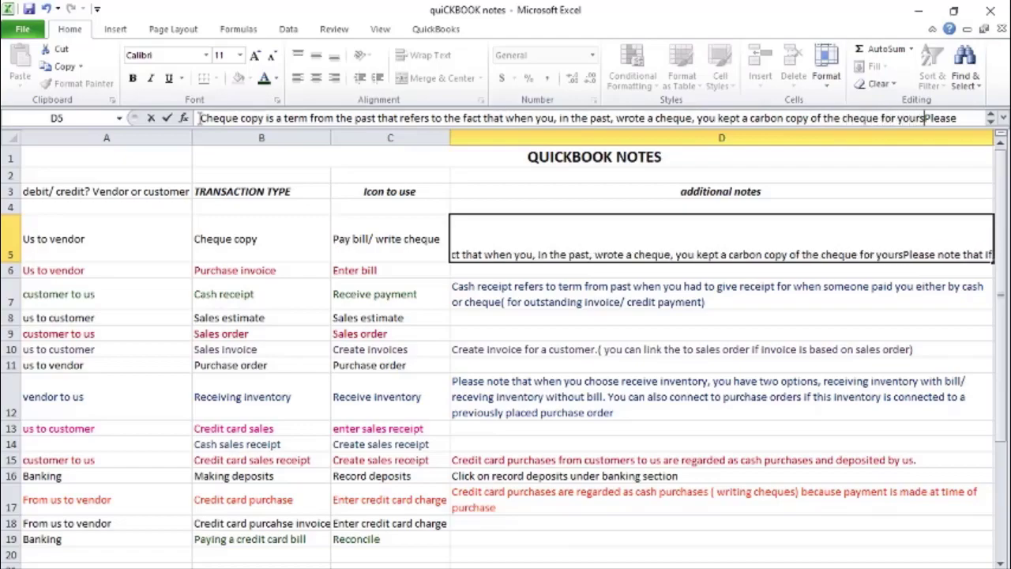
text(lf.)
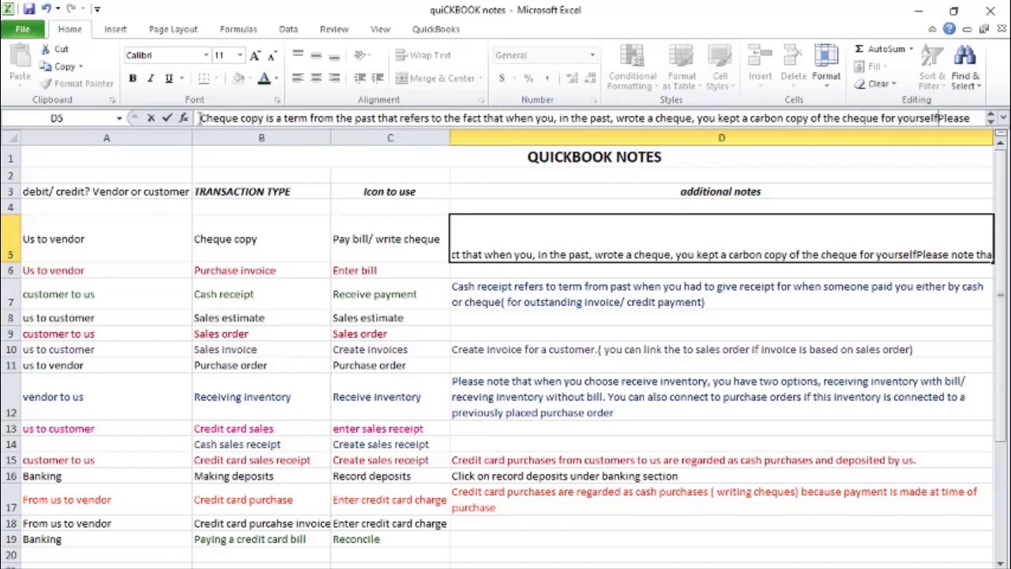
Complete the inserted D5 sentence with ", you kept a carbon copy of the cheque for yourself." and commit the cell
key(Return)
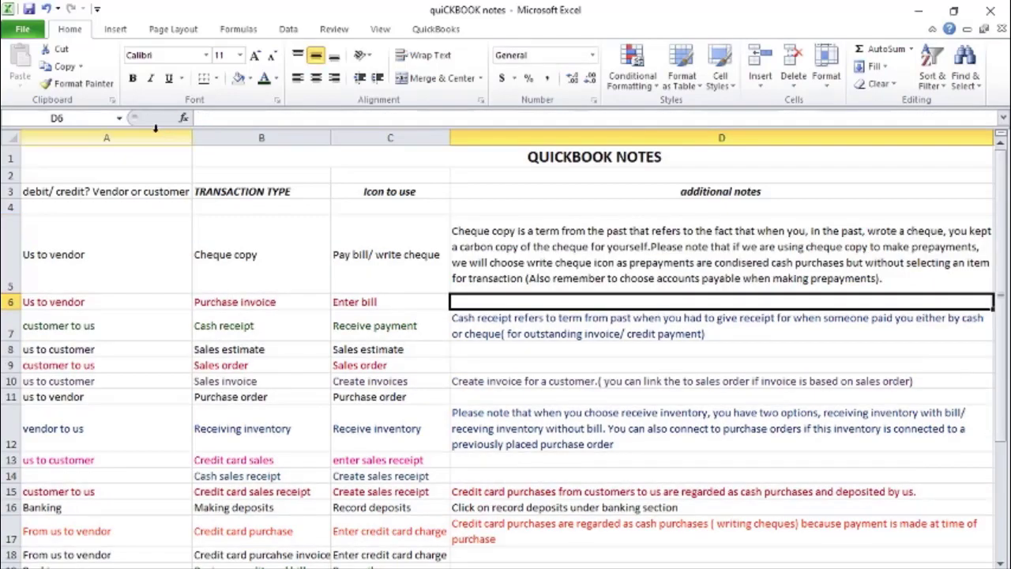
Add a space before "Please note" in D5 and italicise only the Cheque copy definition sentence that precedes it
click(654, 248)
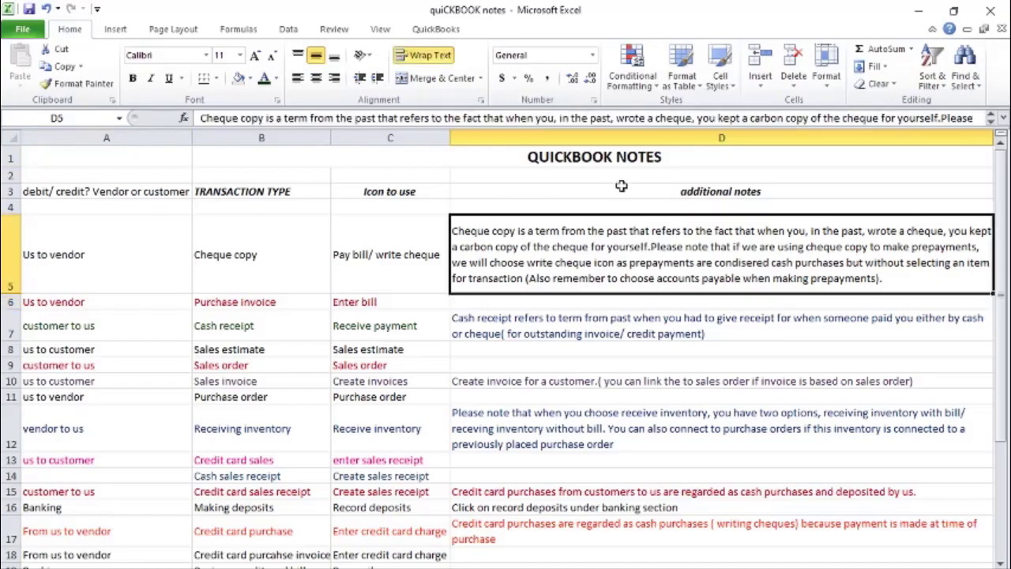
click(942, 118)
click(941, 117)
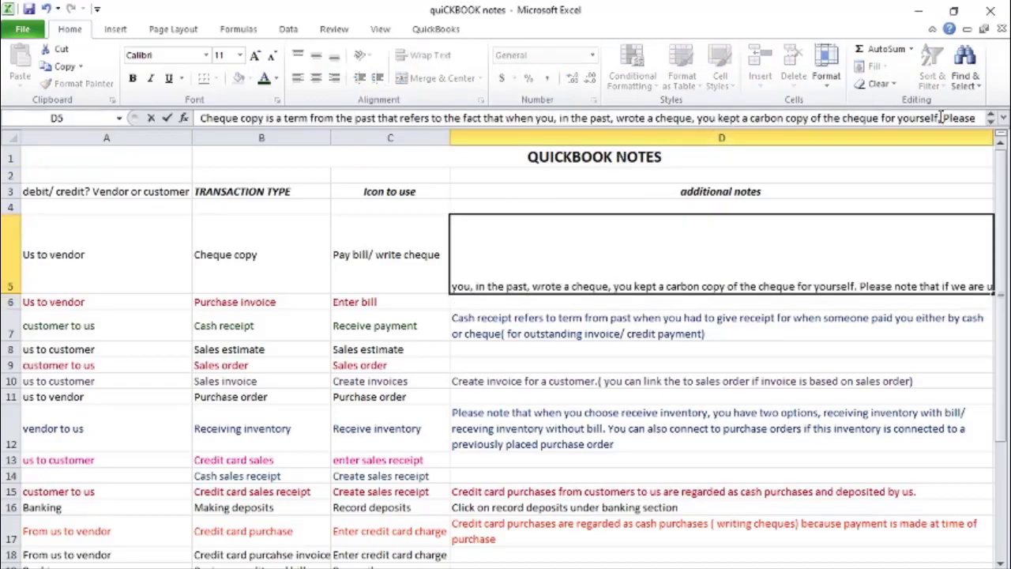
drag(941, 118, 189, 111)
key(ctrl+i)
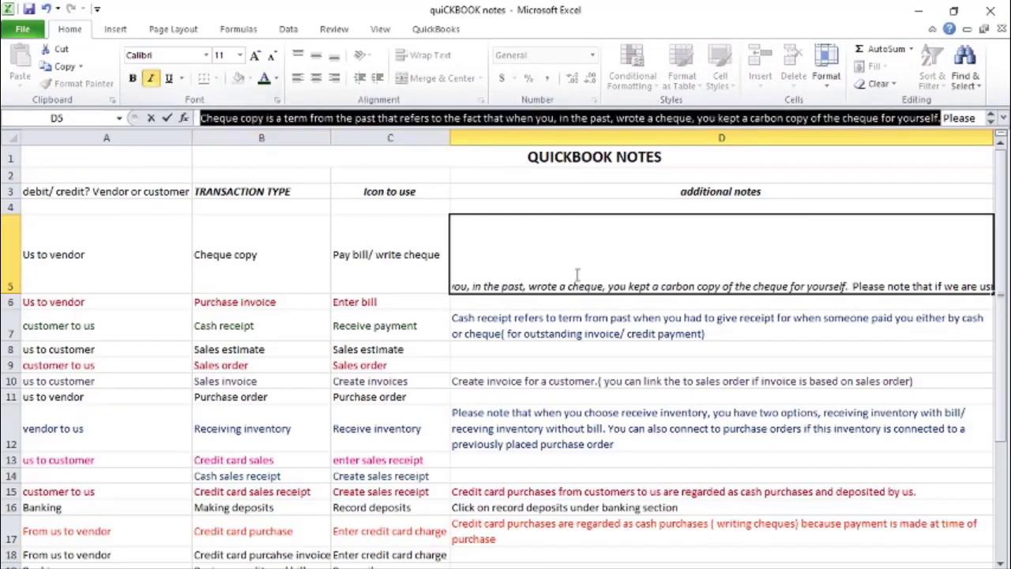
key(Return)
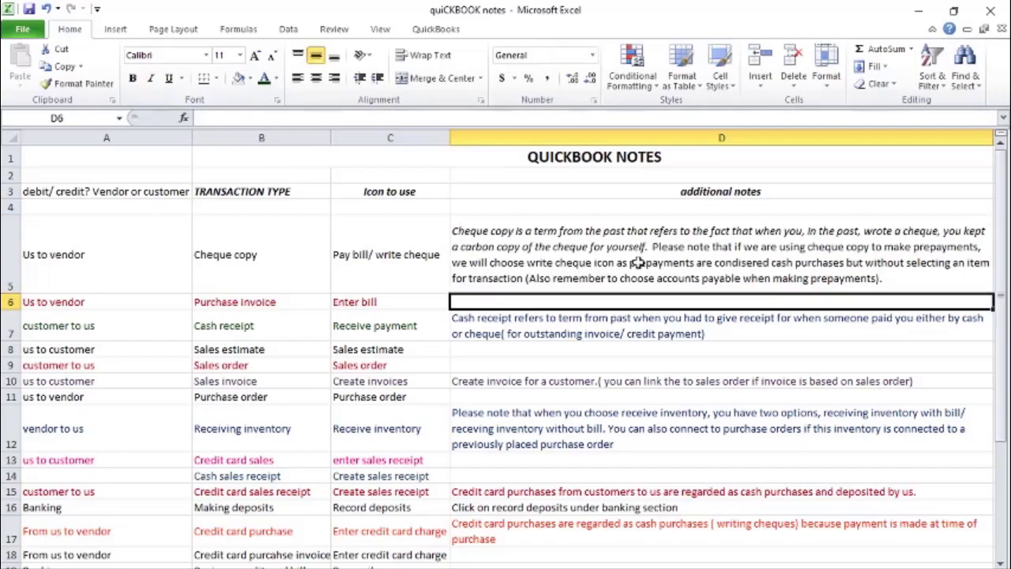
Italicise the whole Cash receipt note in D7
click(586, 328)
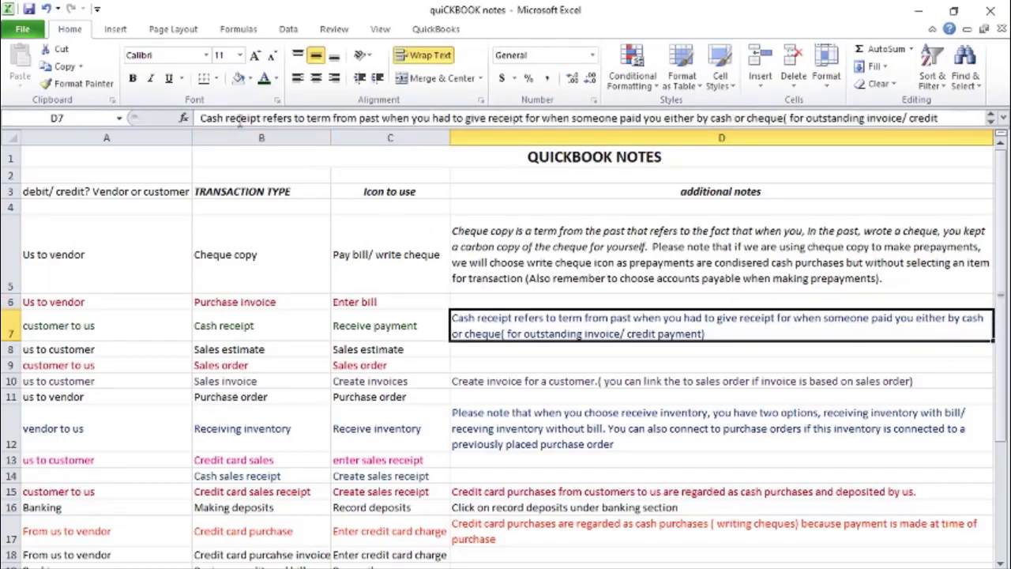
click(150, 78)
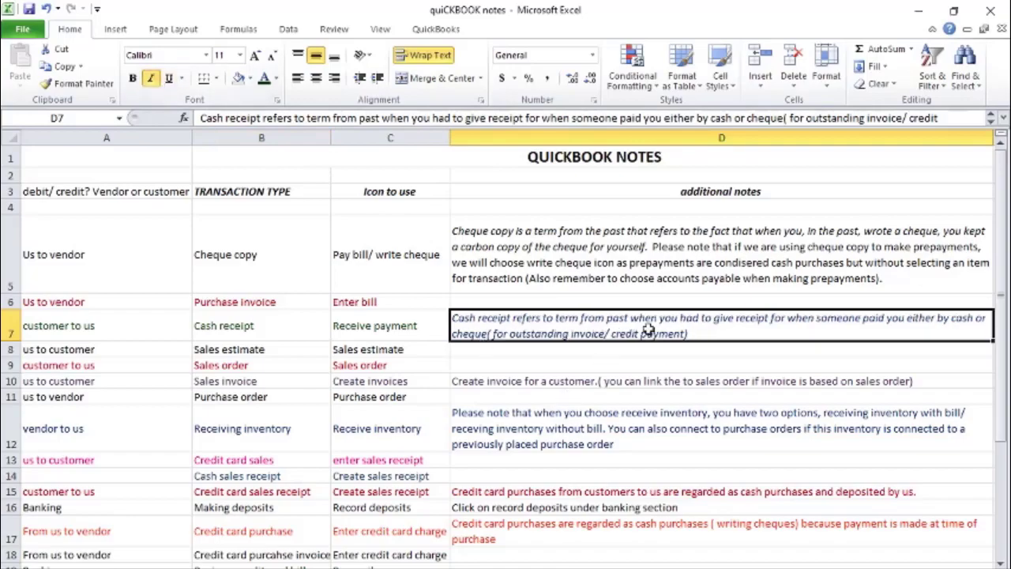
click(624, 367)
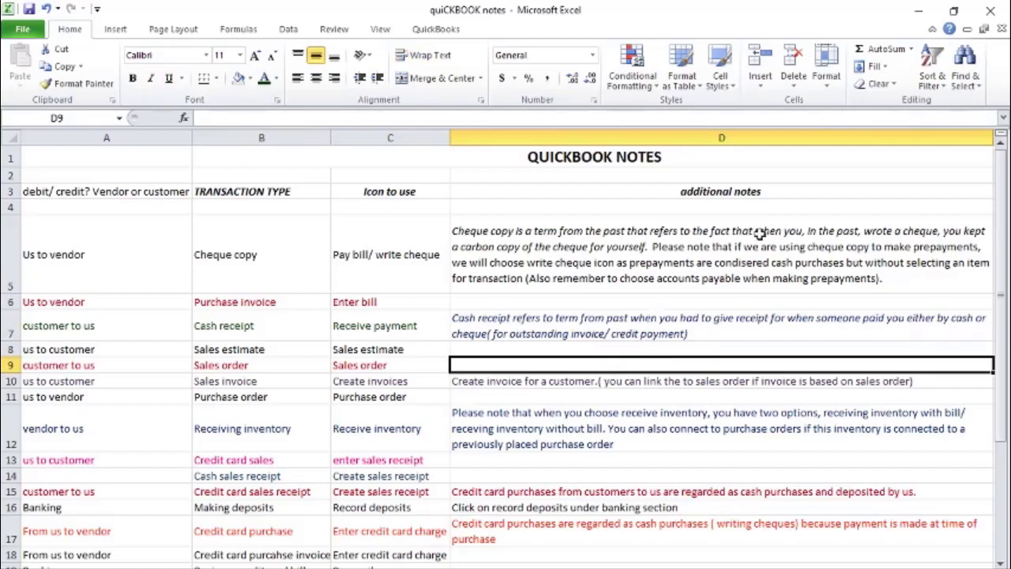
Switch to QuickBooks and submit only the 99.44 Northern Telecom bill, reference nt582, for payment by cheque
click(916, 13)
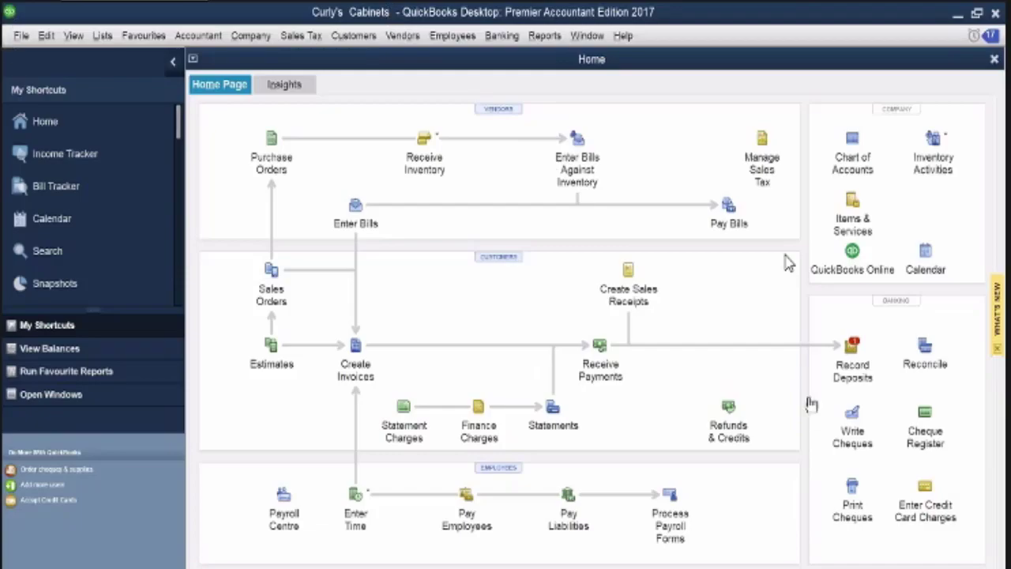
click(727, 209)
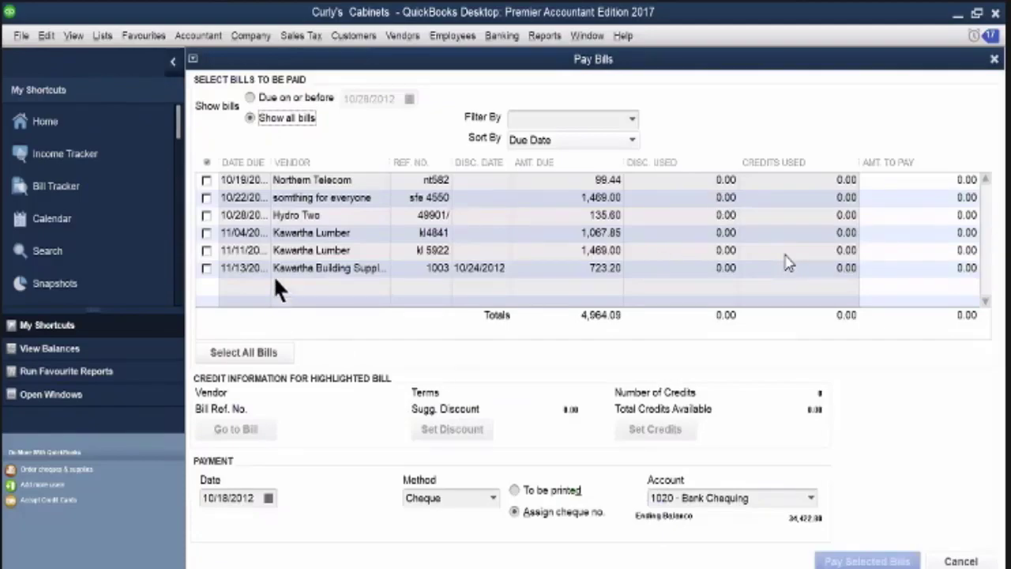
click(207, 180)
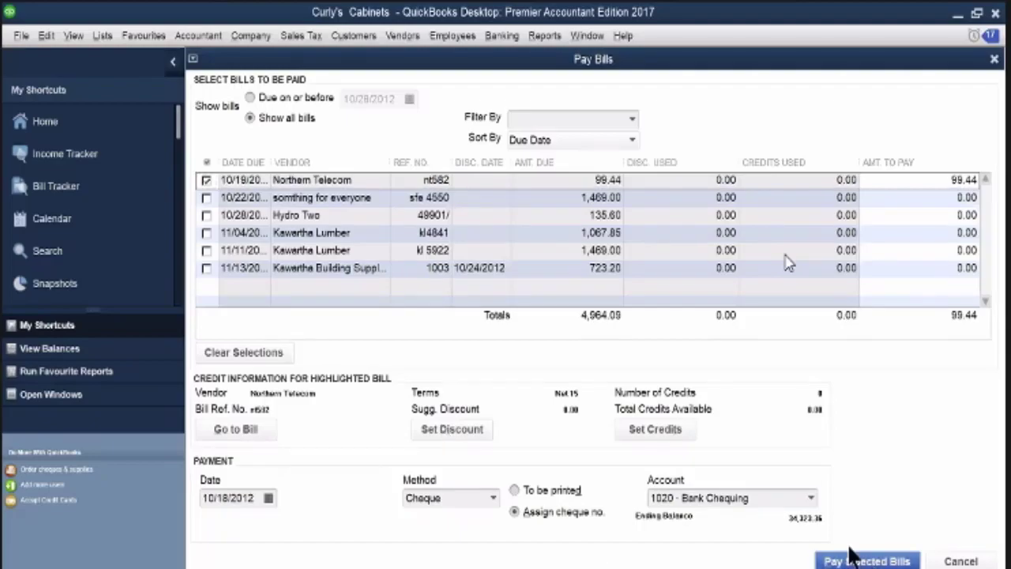
click(825, 559)
Assign cheque number 508 to the Northern Telecom bill payment and finish without paying more bills
click(309, 261)
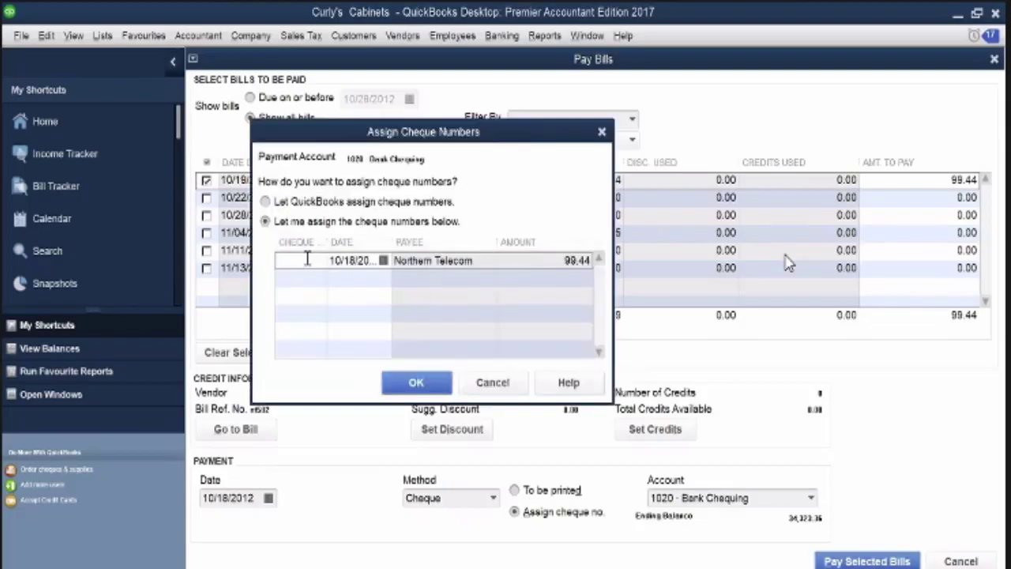
text(5)
text(08)
click(399, 386)
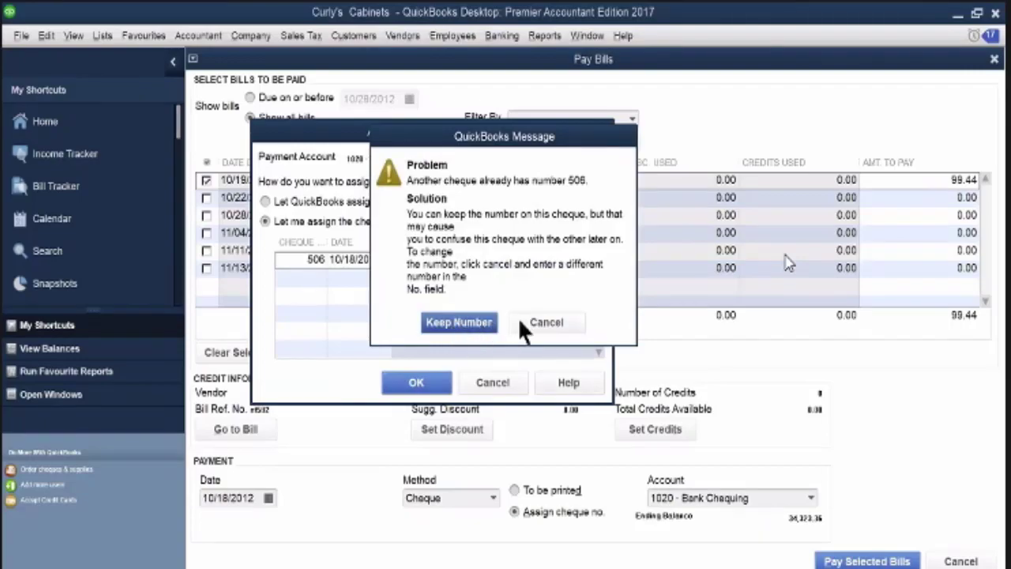
click(541, 316)
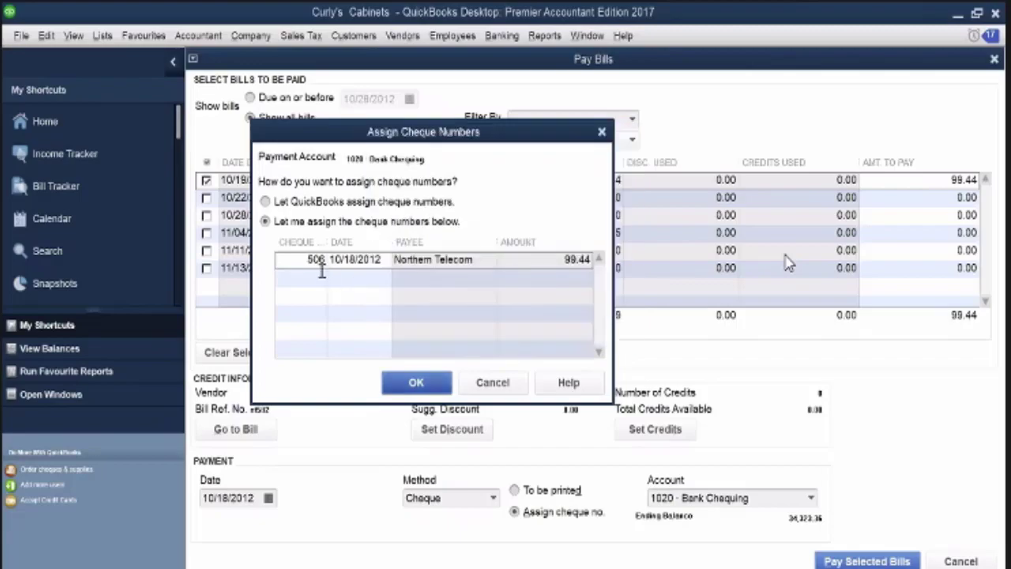
click(324, 264)
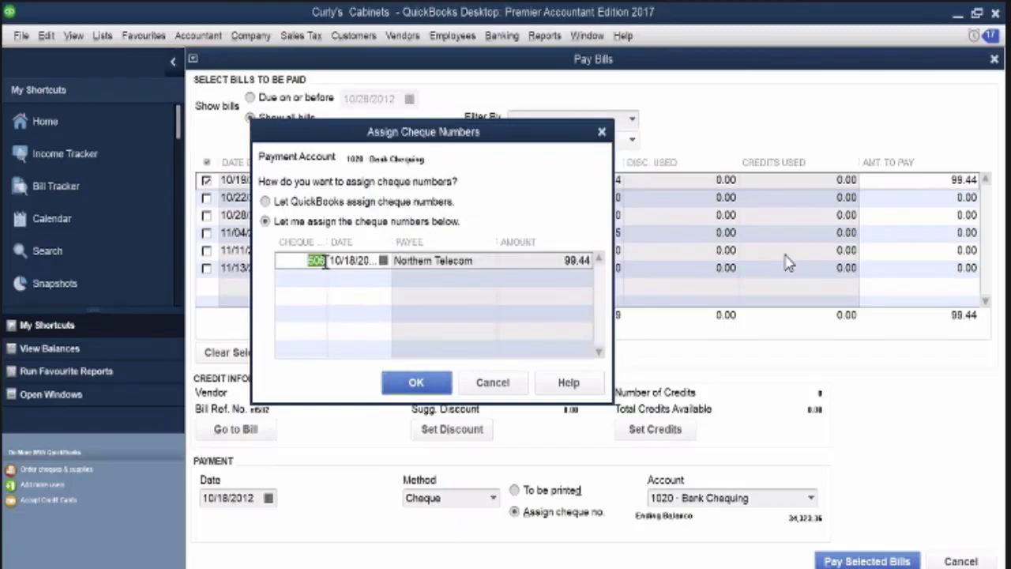
click(326, 263)
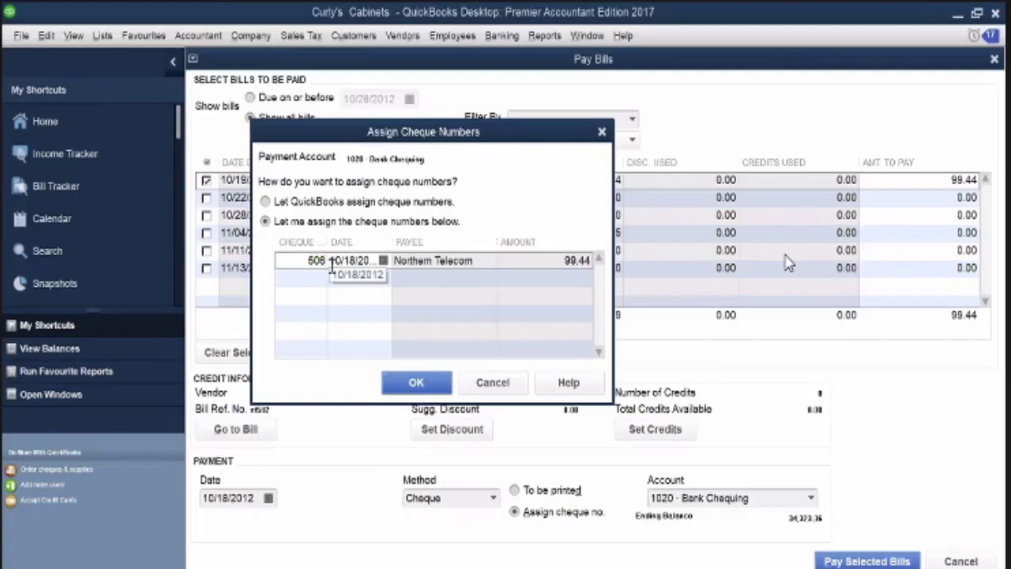
click(408, 385)
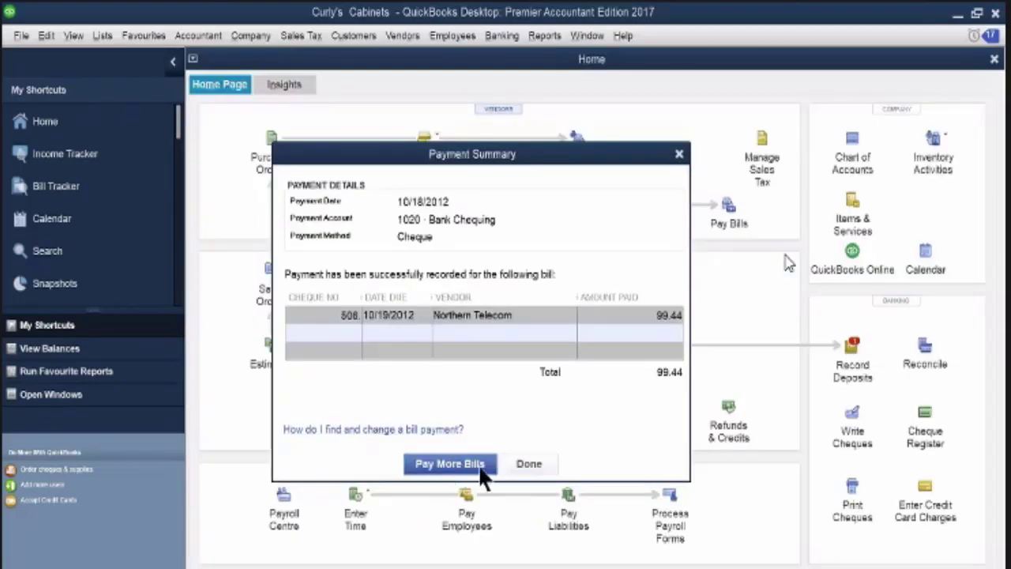
click(531, 464)
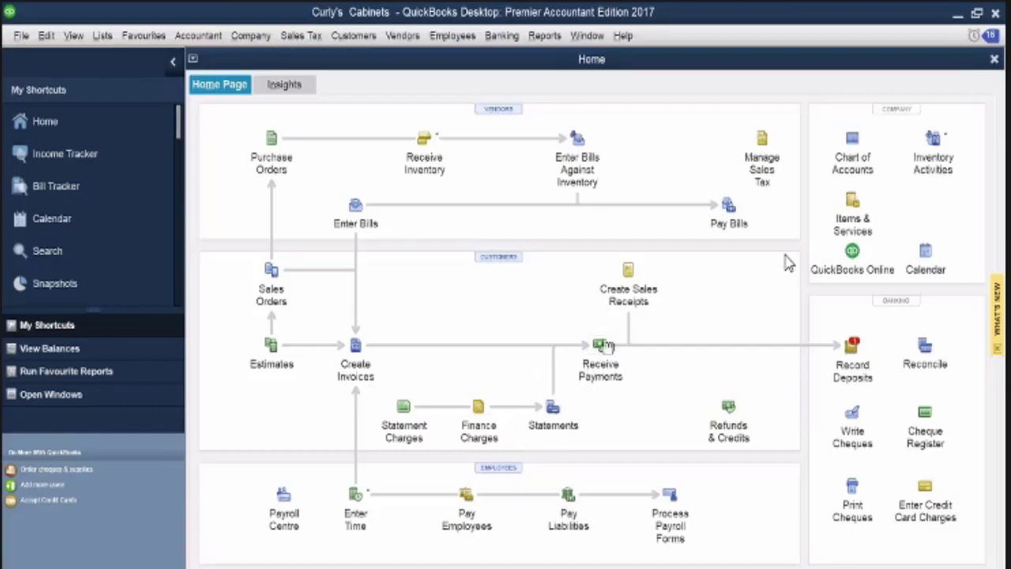
Start a sales receipt for the Cash Sales customer and add a Furniture item line
click(629, 272)
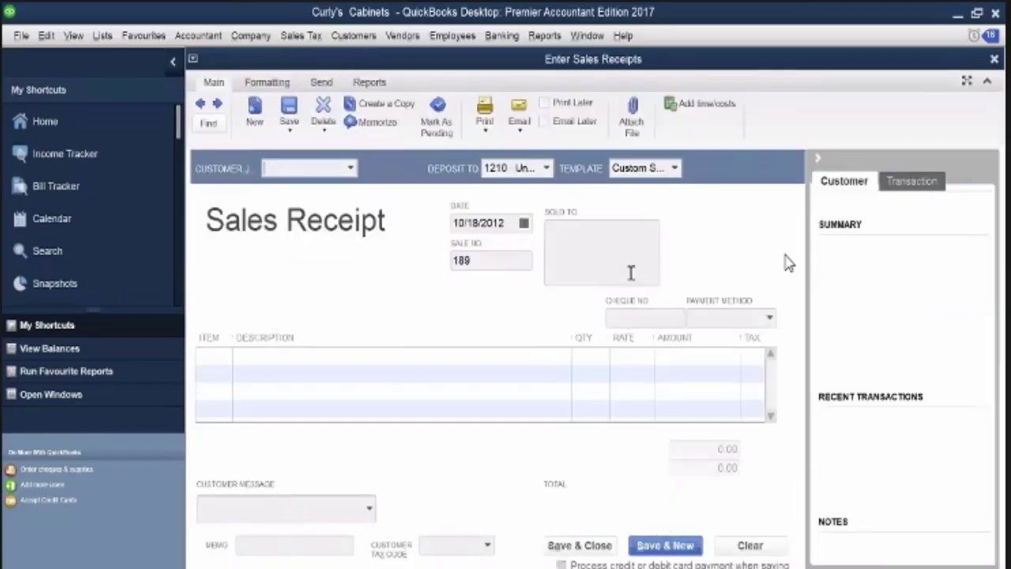
click(306, 167)
text(Cash Sales)
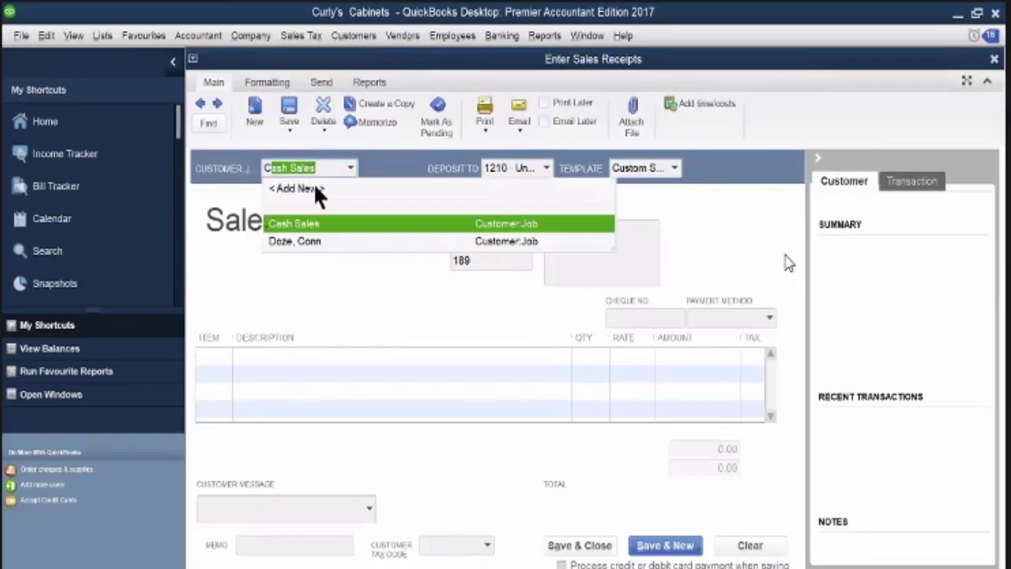
click(246, 400)
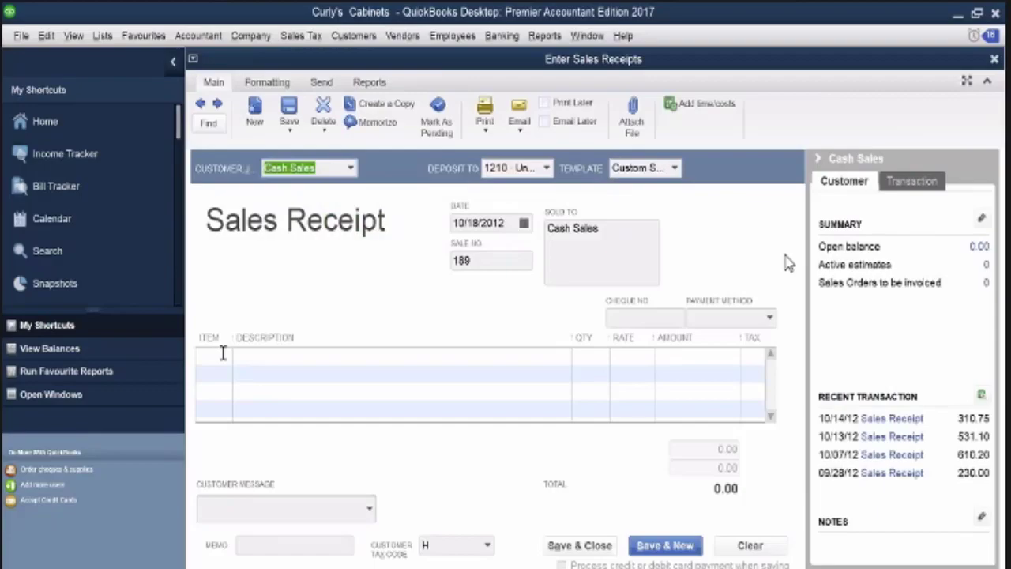
click(224, 355)
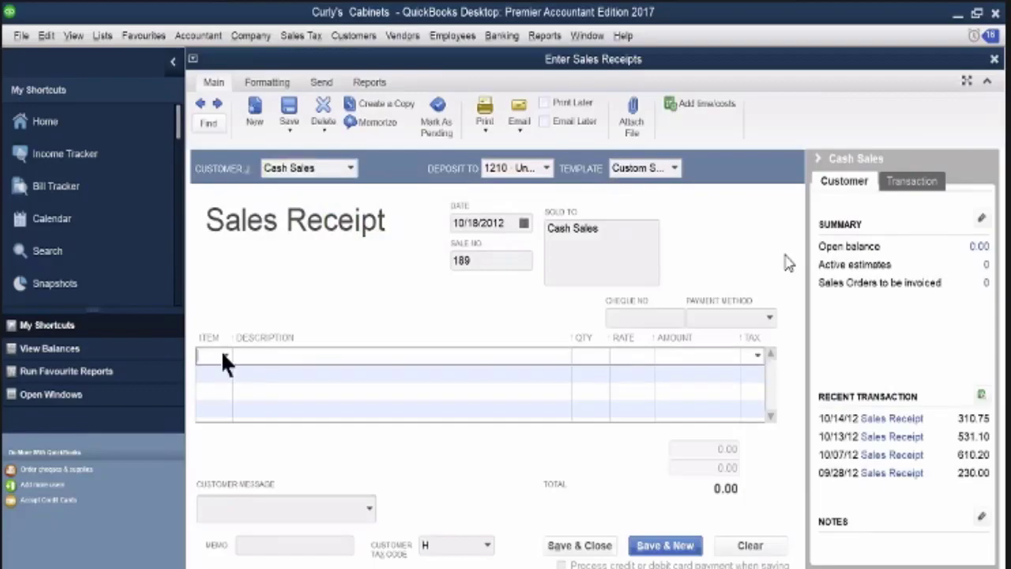
click(225, 355)
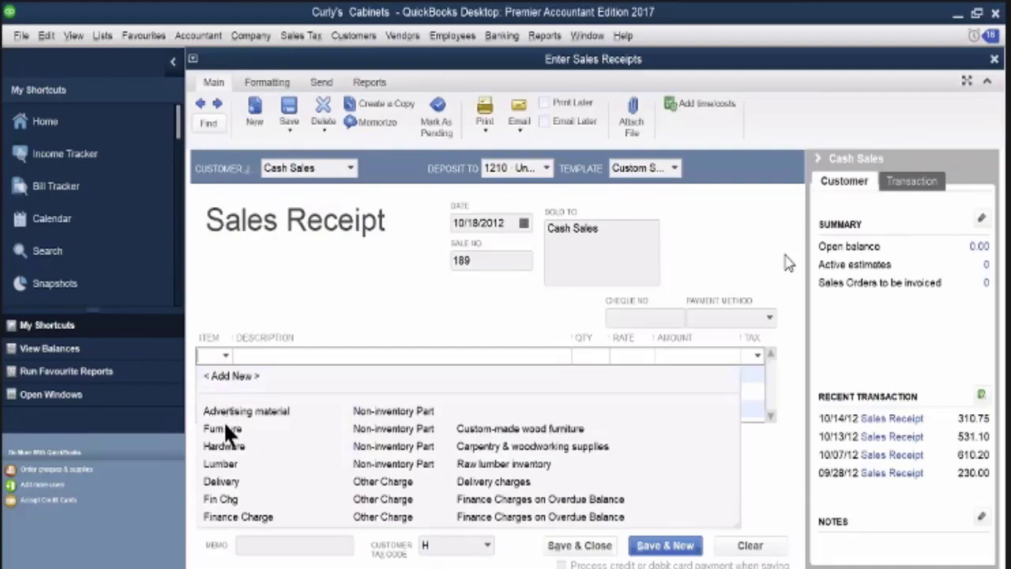
click(225, 428)
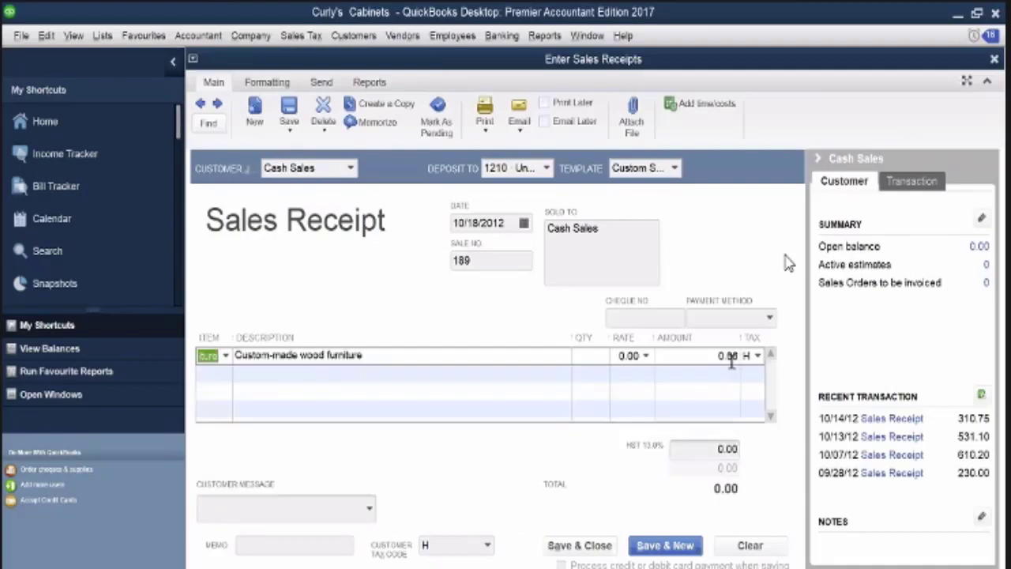
Complete the sales receipt with a furniture amount of 510.00, date 10/20/2012 and Visa payment, and save and close it
drag(720, 355, 738, 356)
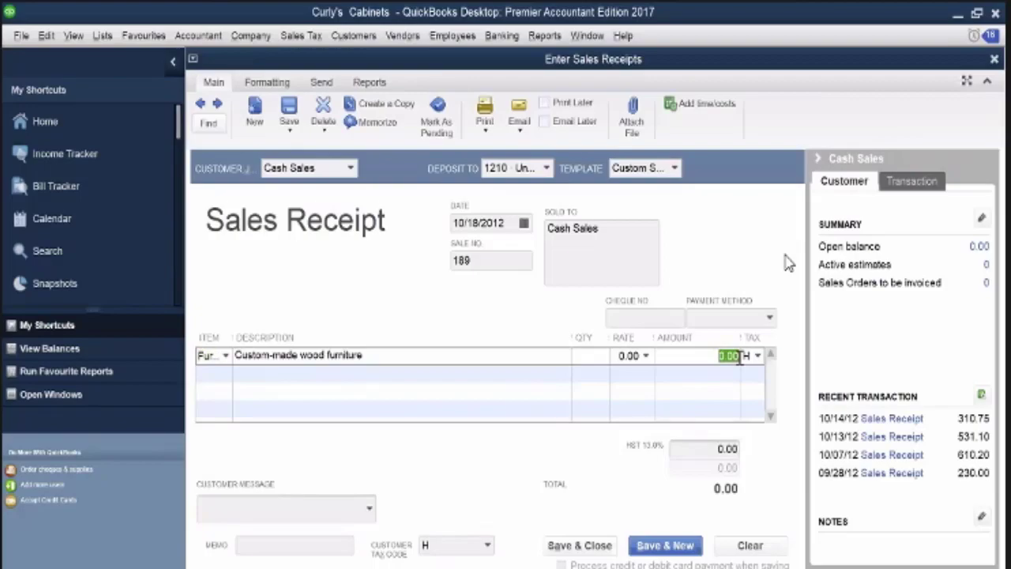
text(510)
key(Tab)
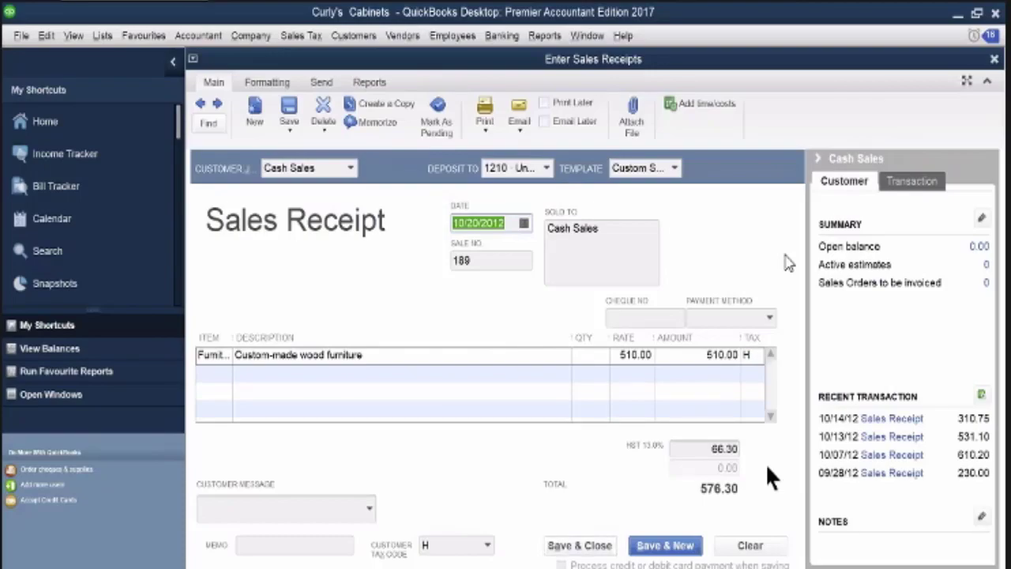
click(770, 318)
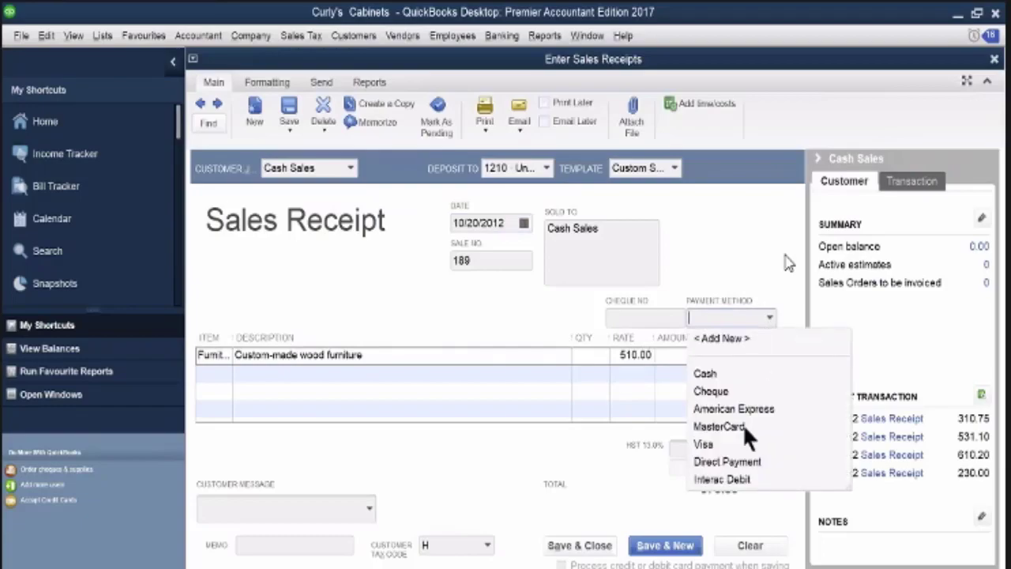
click(706, 440)
key(alt+s)
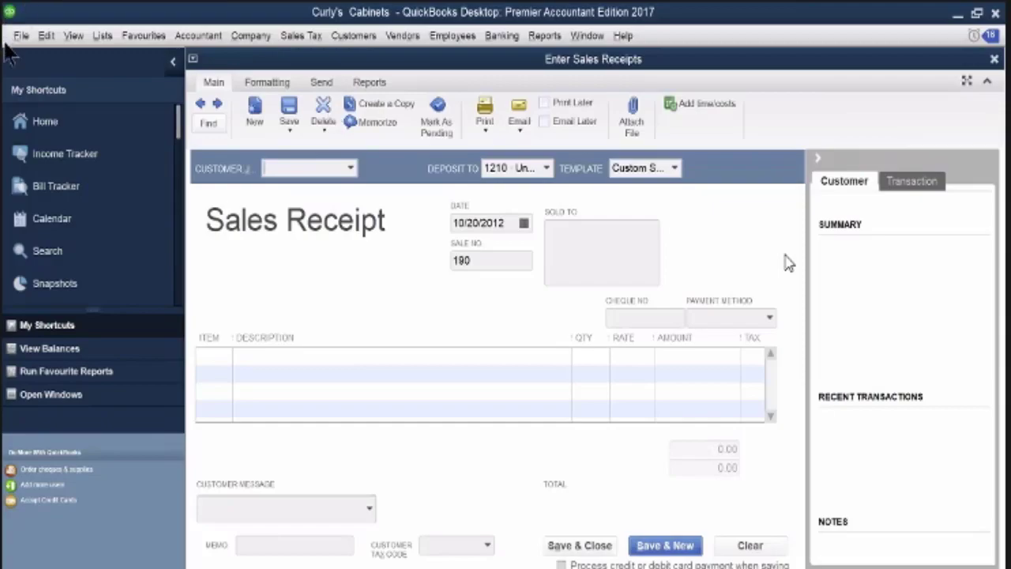
click(995, 59)
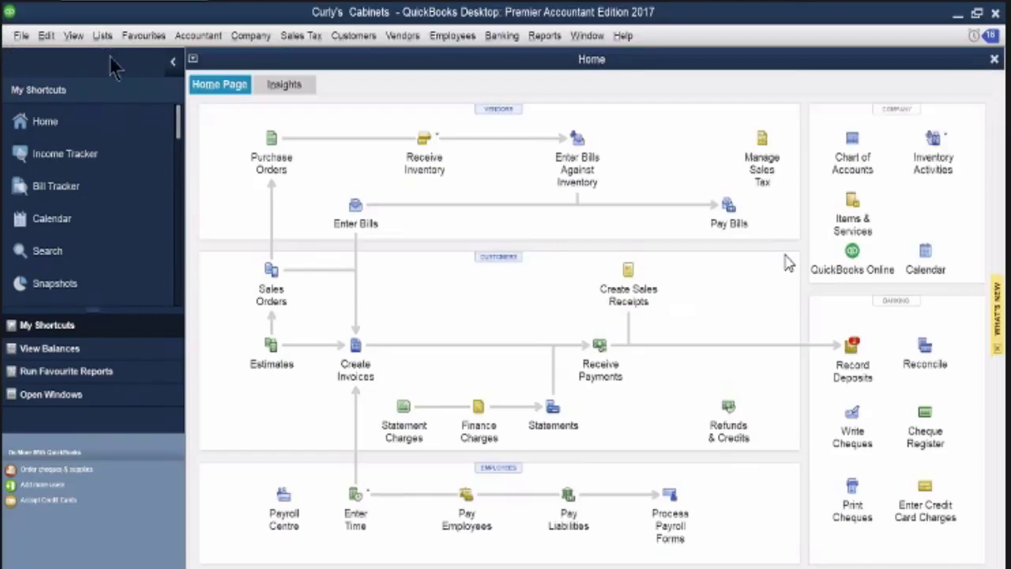
Record the memorized Otto's Autos Visa charge dated 10/20/2012 with reference number 7840, and close the memorized transaction list
click(102, 36)
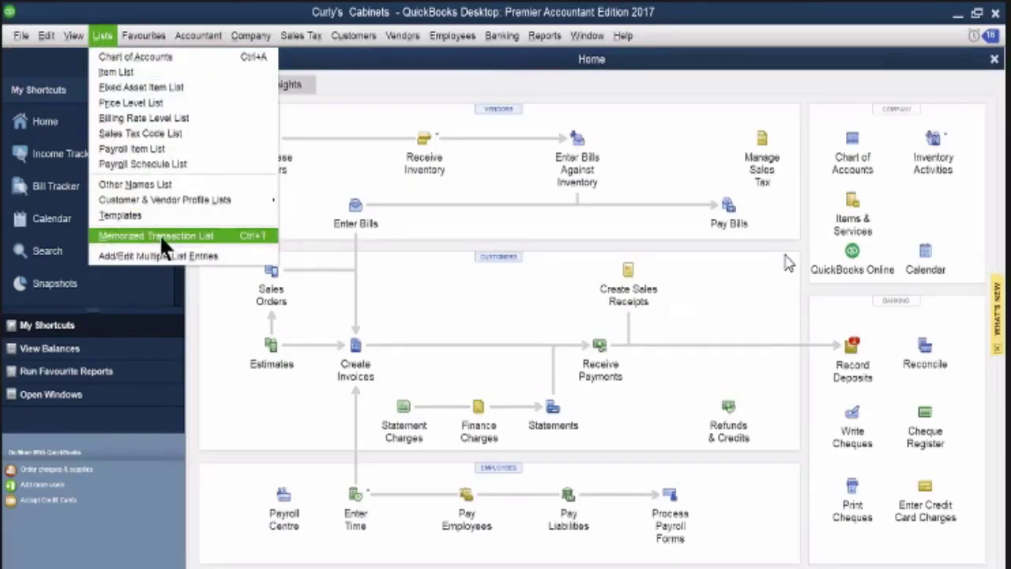
click(158, 236)
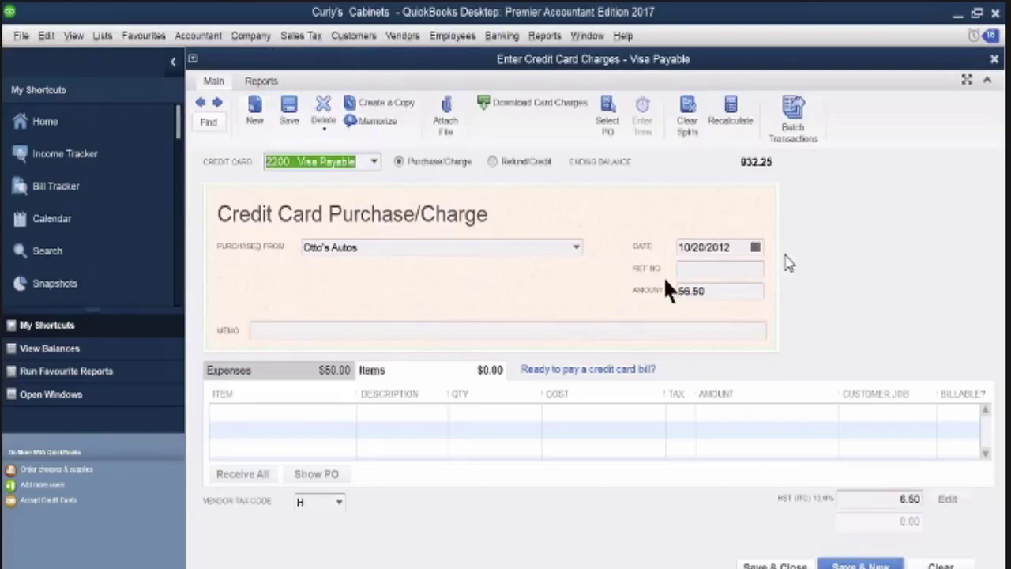
click(686, 268)
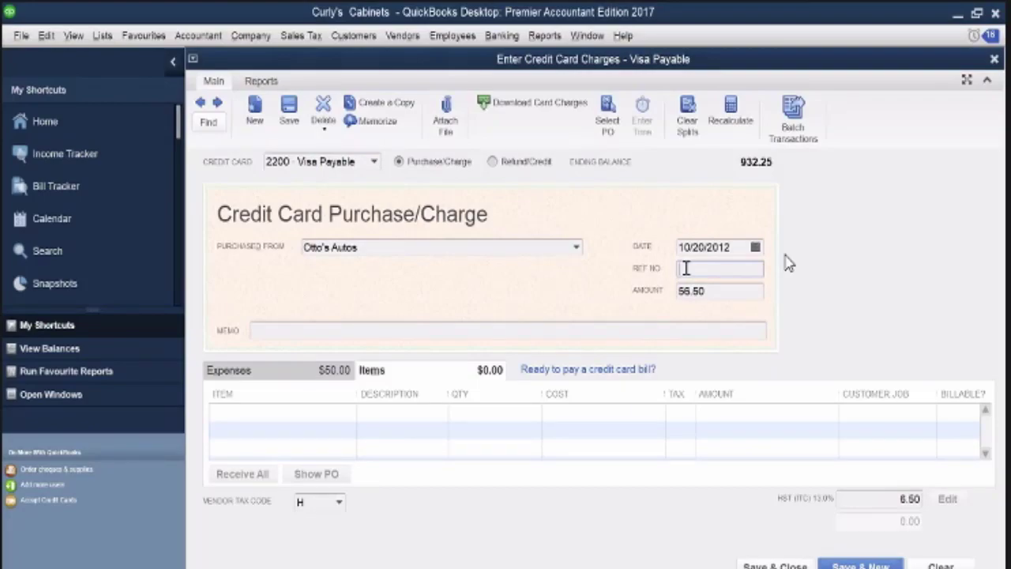
text(7840)
key(Tab)
key(ctrl+t)
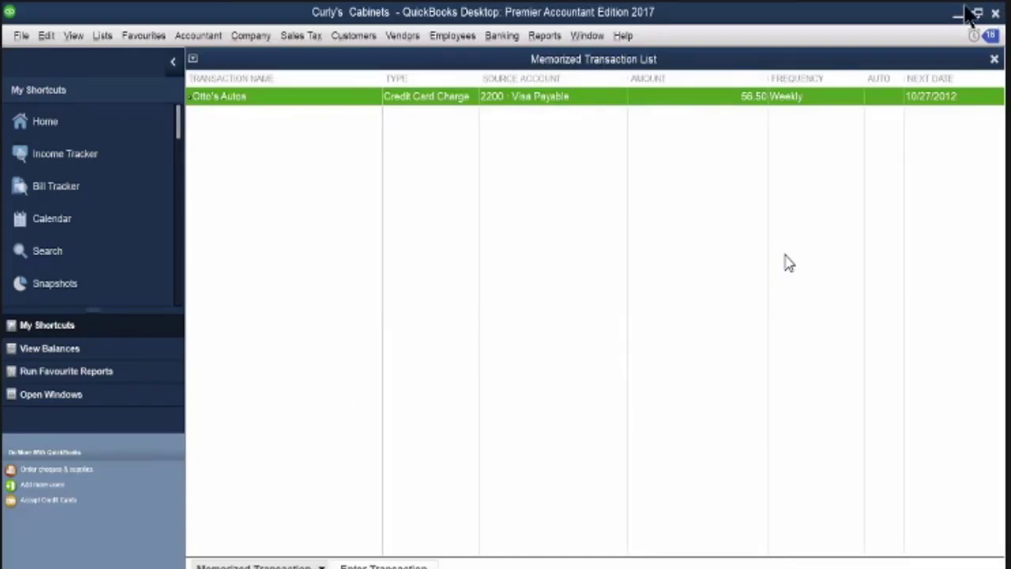
click(995, 59)
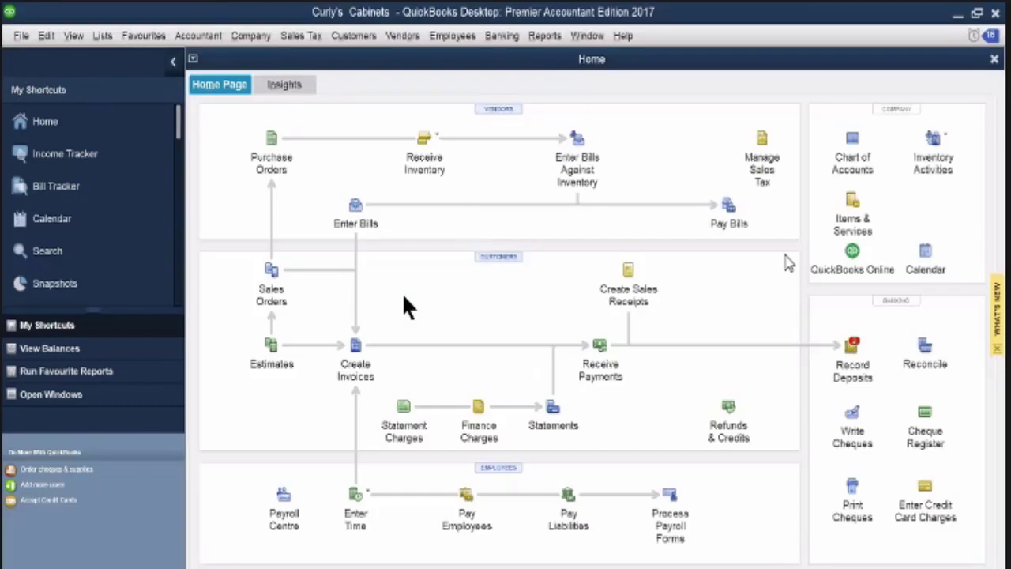
Create an invoice for the customer with the 10/10/2012 estimate of 3,022.75, filling it from that estimate
click(356, 345)
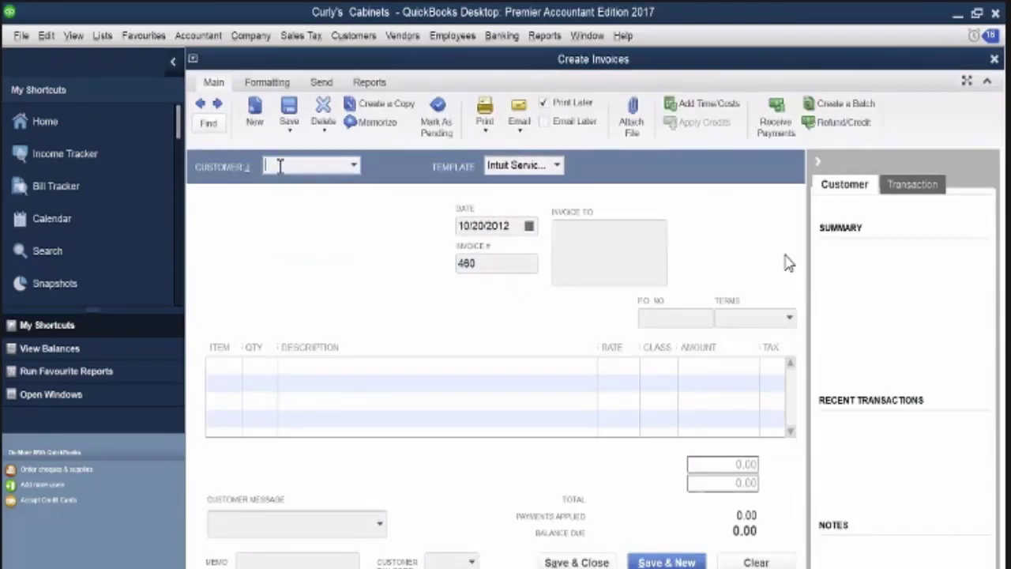
text(mina staples)
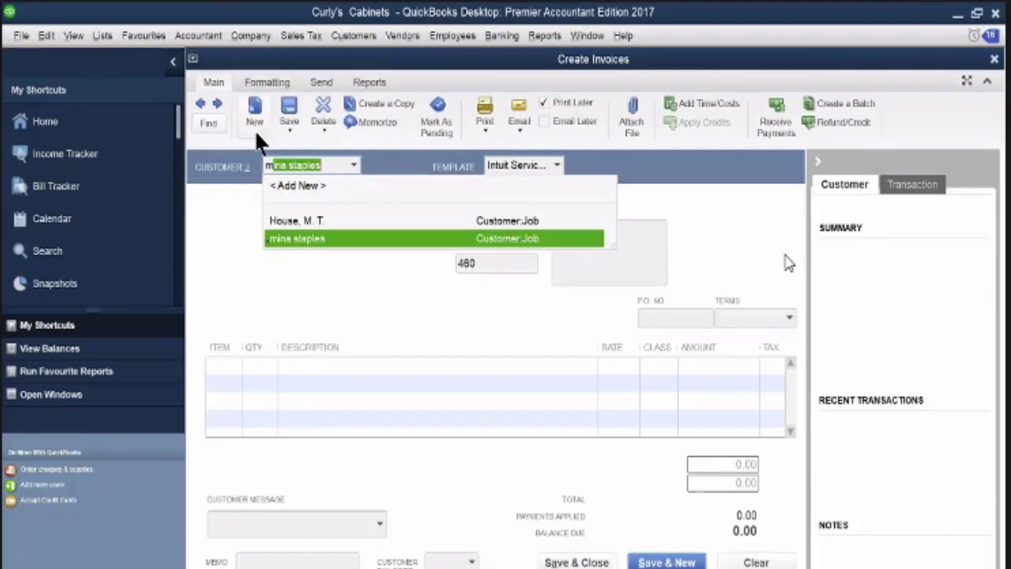
click(287, 239)
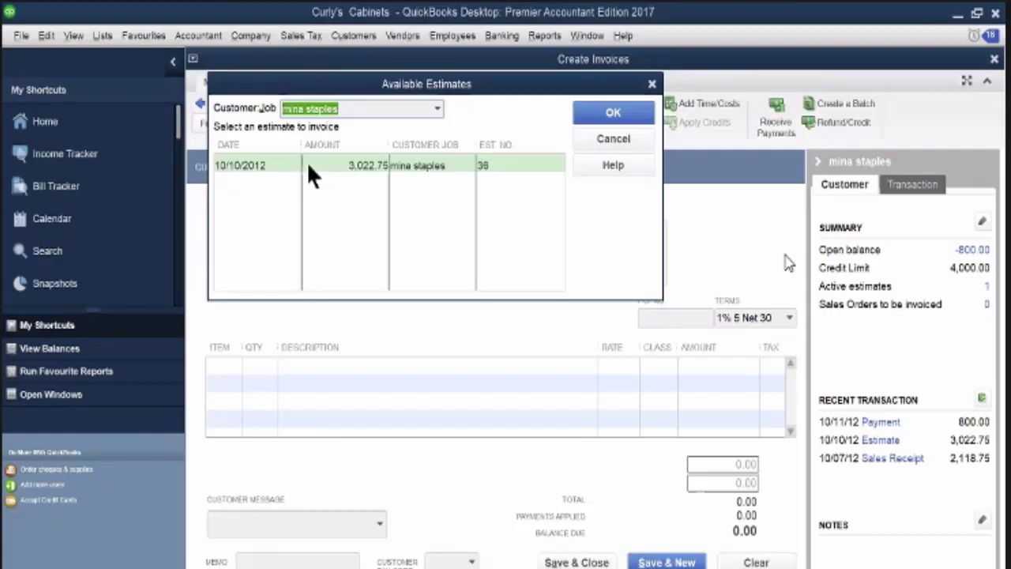
click(347, 167)
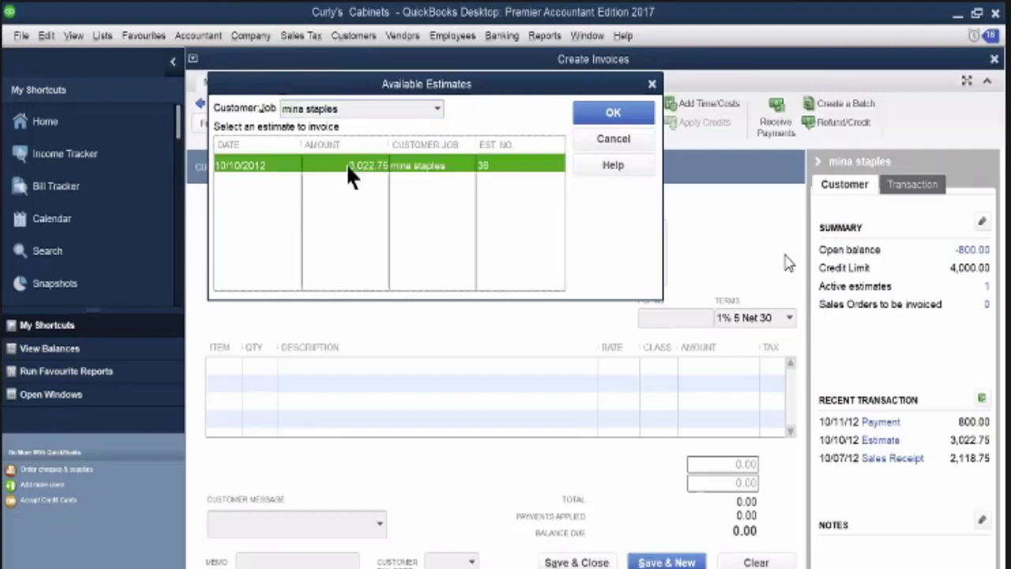
click(598, 114)
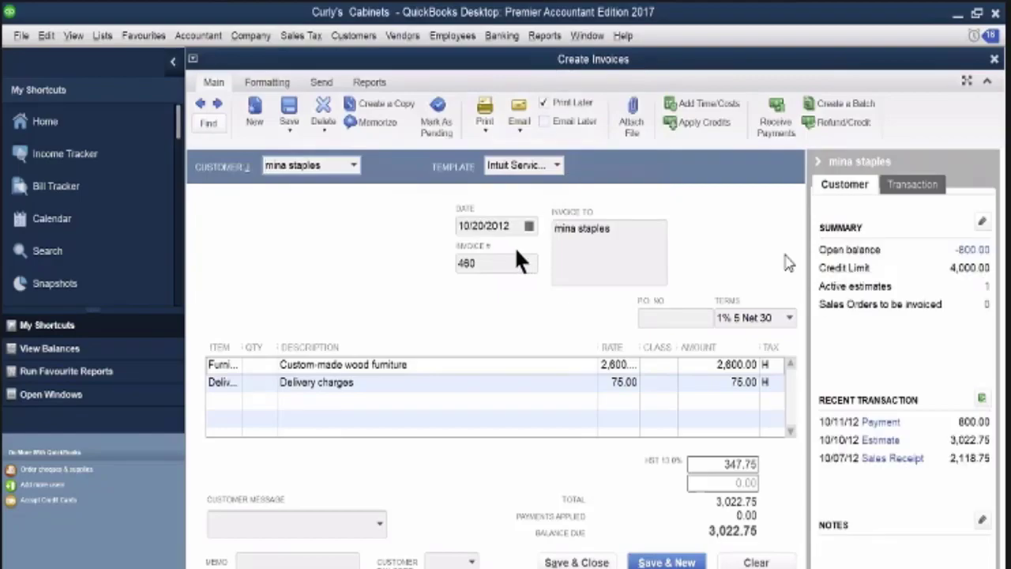
Date the invoice 10/21/2012 and save it, choosing to apply the customer's available credits
click(528, 226)
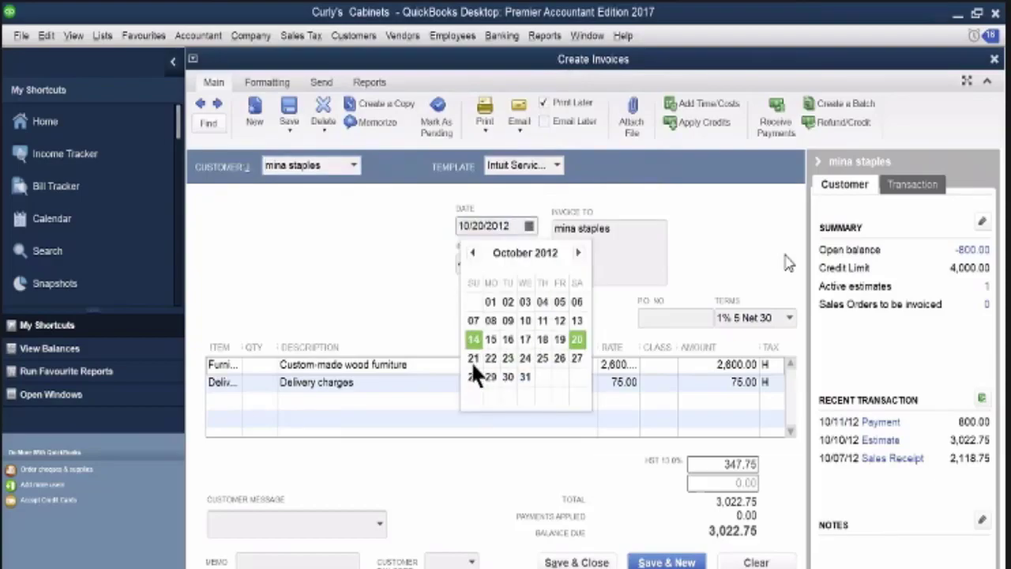
click(474, 358)
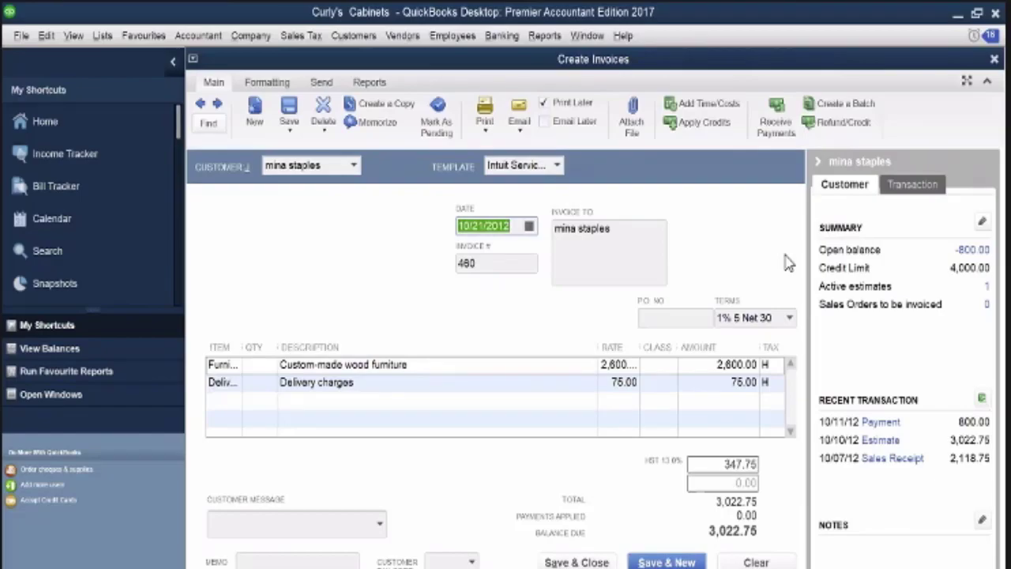
click(583, 563)
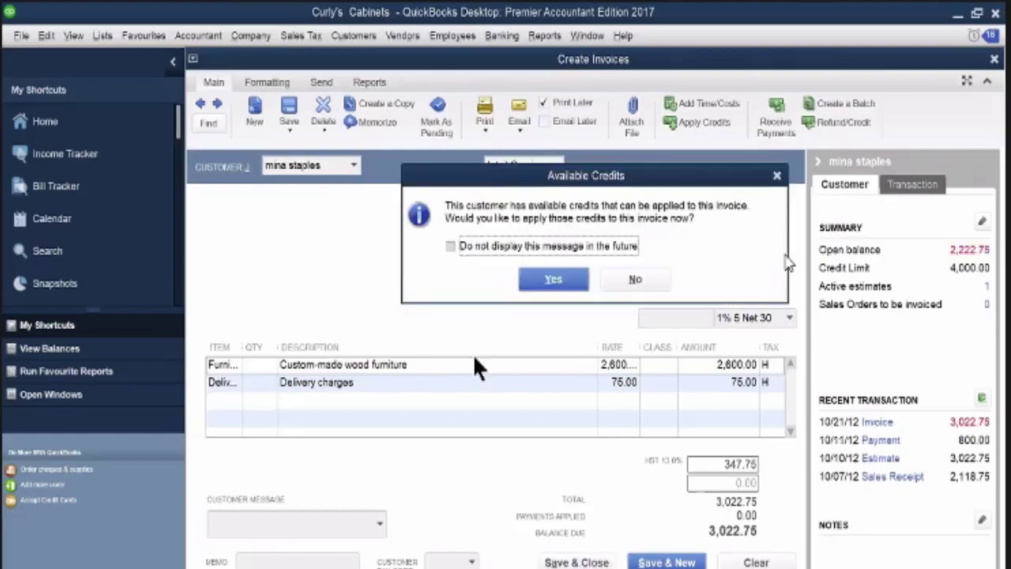
click(563, 280)
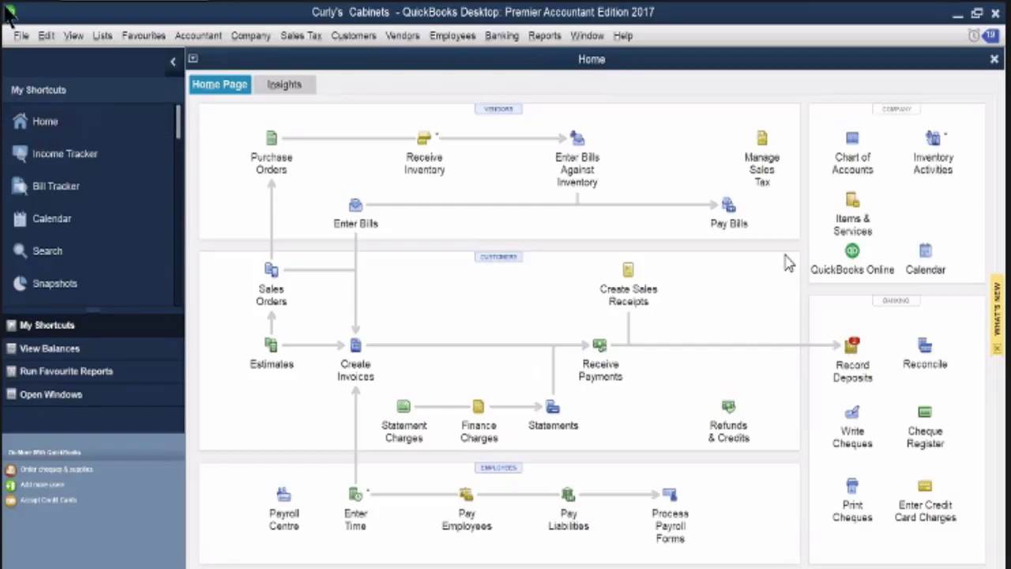
Deposit the 10/18/2012 cheque payment of 2,886.40 to Bank Chequing, filtering by Cash and Cheque, and save it to start another deposit
click(852, 346)
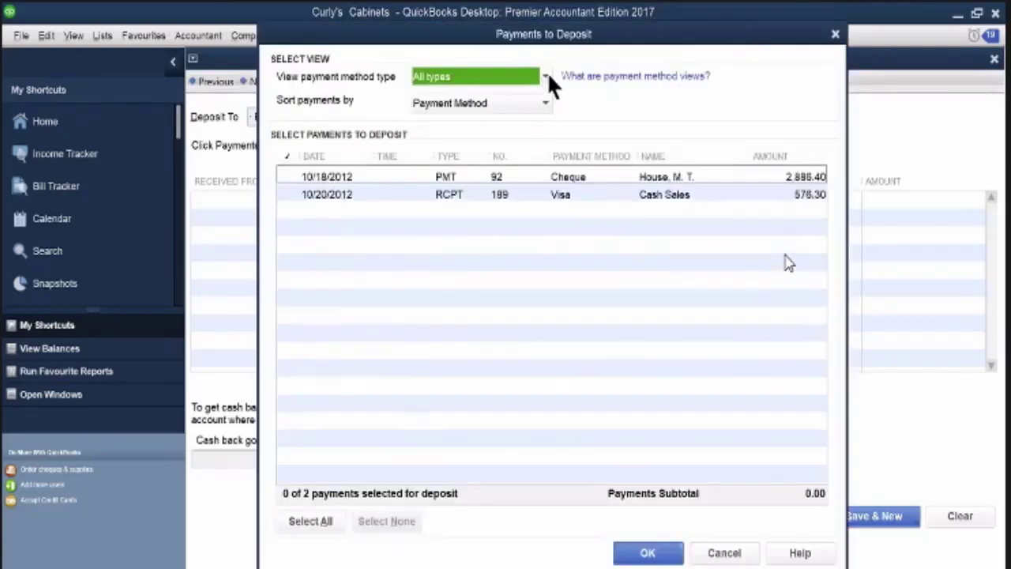
click(511, 76)
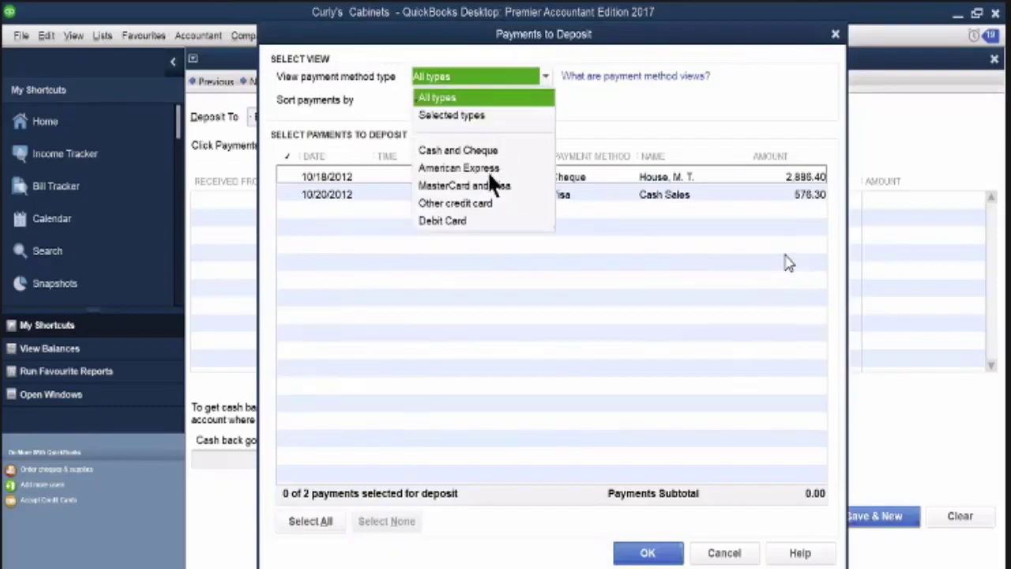
click(488, 150)
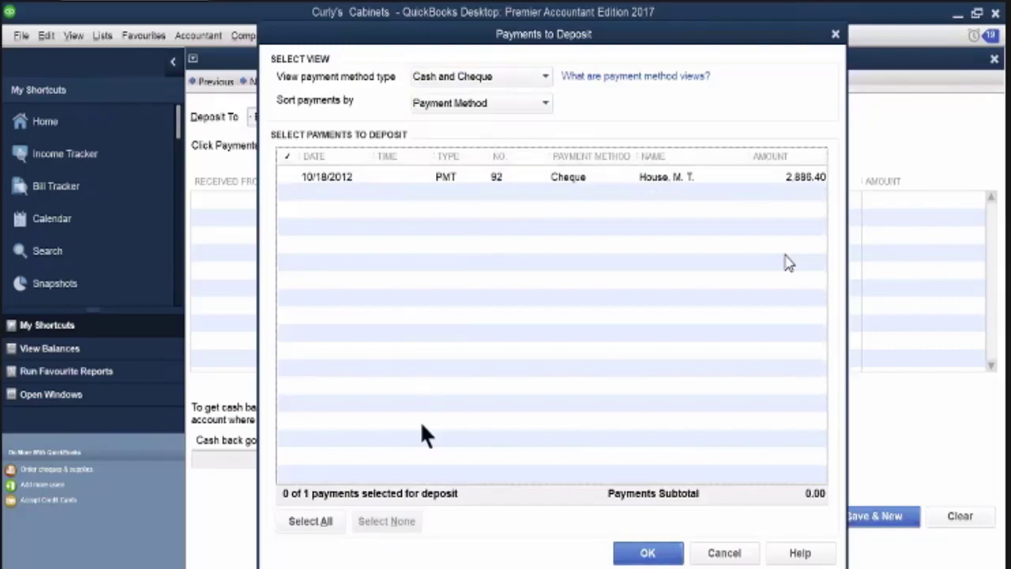
click(289, 176)
click(658, 555)
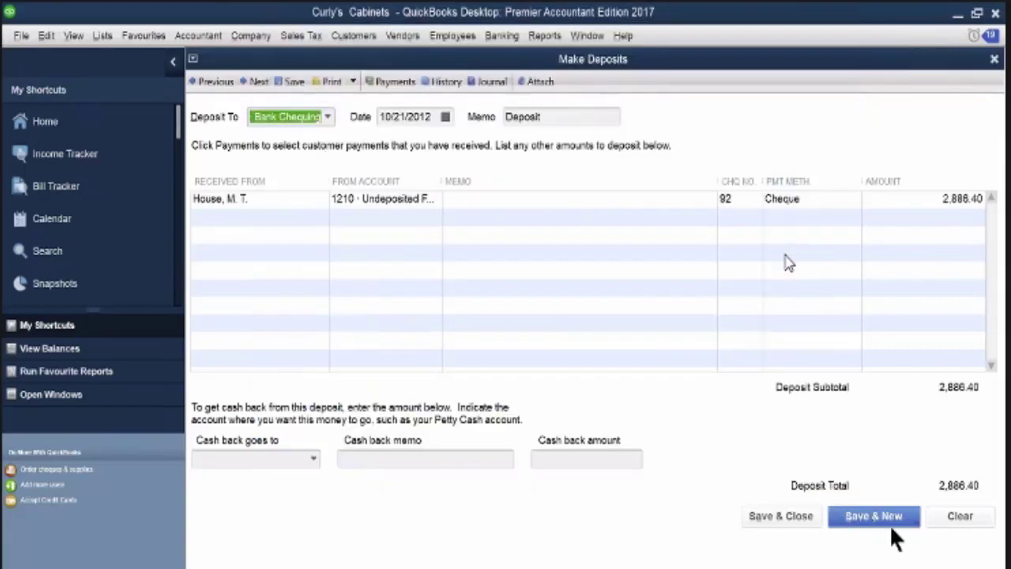
click(883, 520)
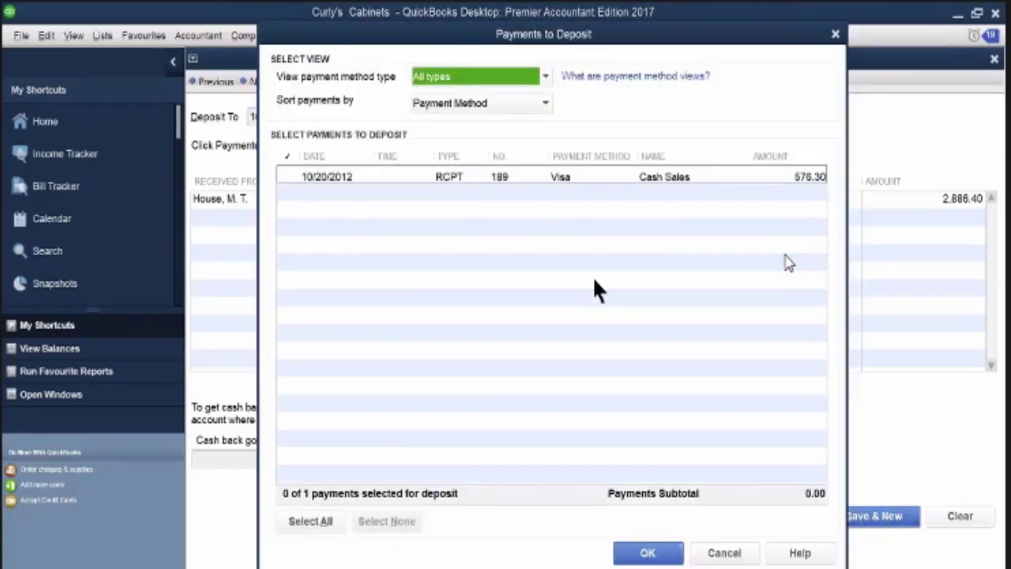
Deposit the 10/20/2012 Visa cash sale of 576.30 to the 1060 Bank Visa account, and save and close the deposit
click(292, 173)
click(652, 554)
click(327, 117)
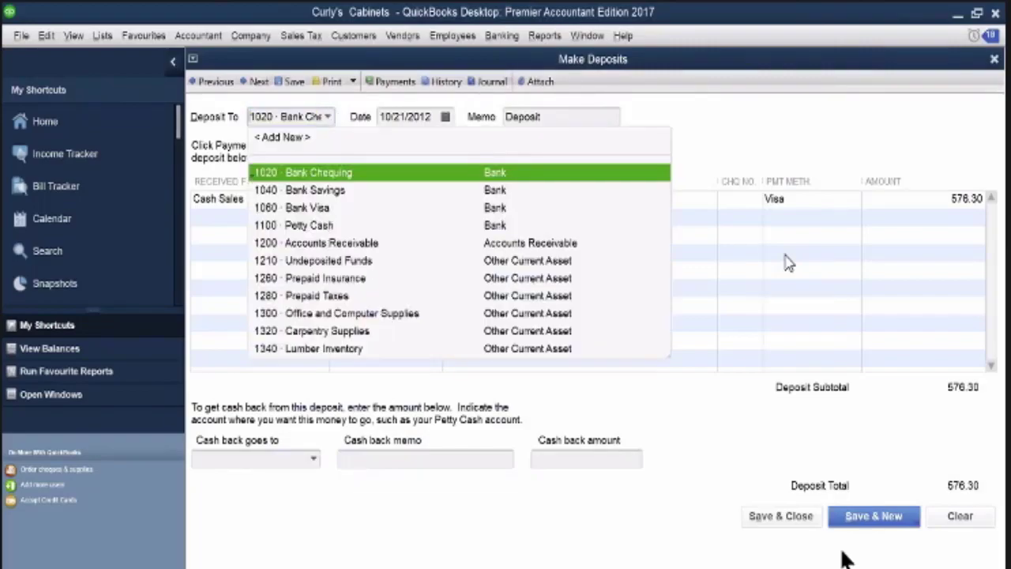
click(292, 208)
click(782, 516)
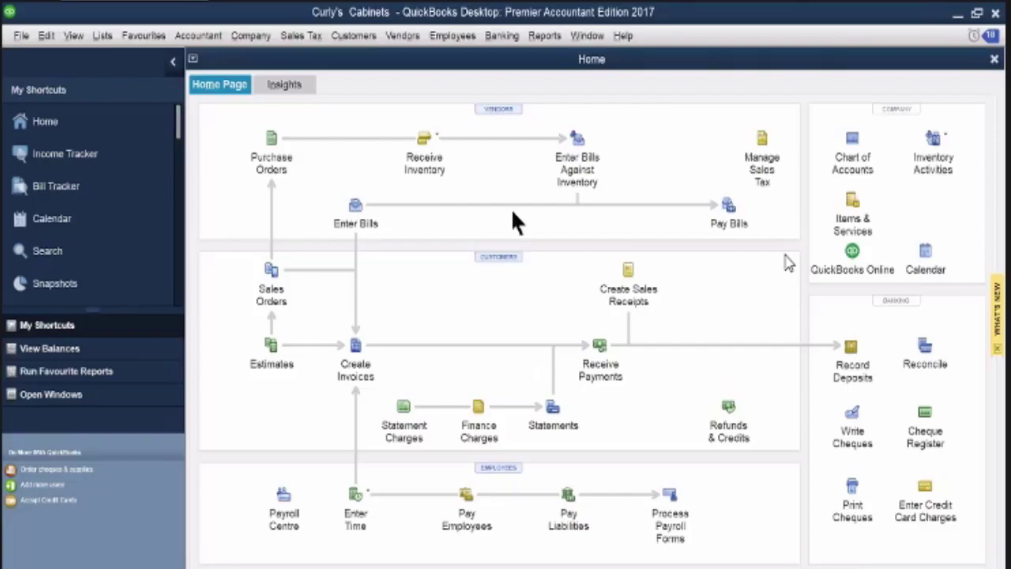
Start a bill from Kawartha Building Supplies against its open 10/16/2012 purchase order, and suppress the purchase tax code message in future
click(357, 210)
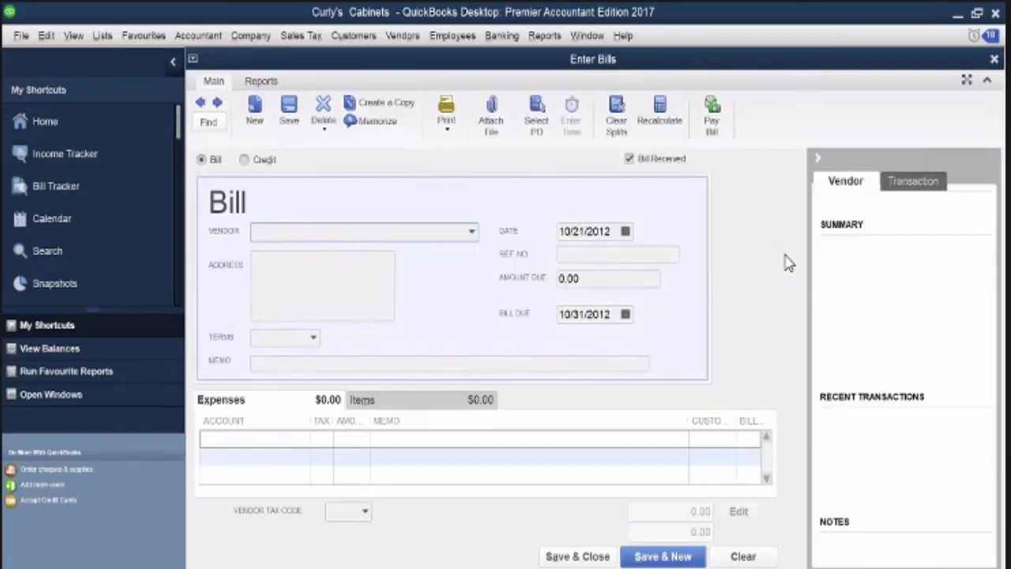
text(Kawartha Building Supplies)
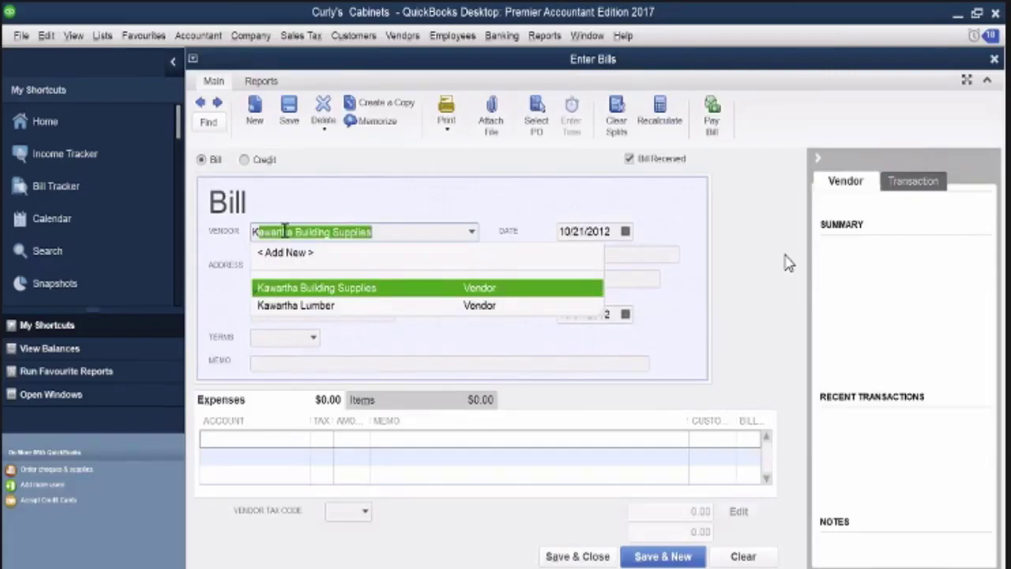
click(303, 289)
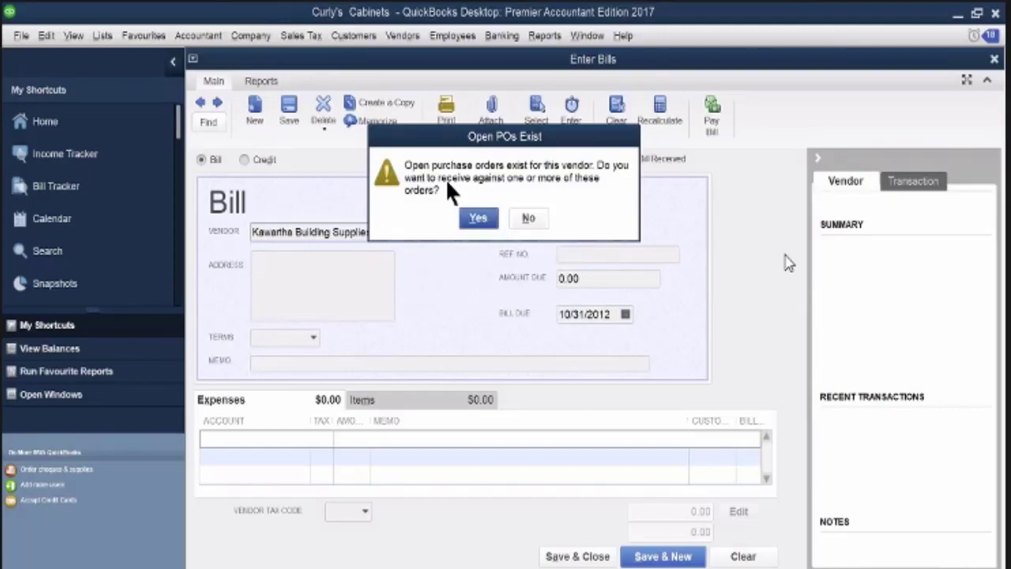
click(477, 222)
click(480, 236)
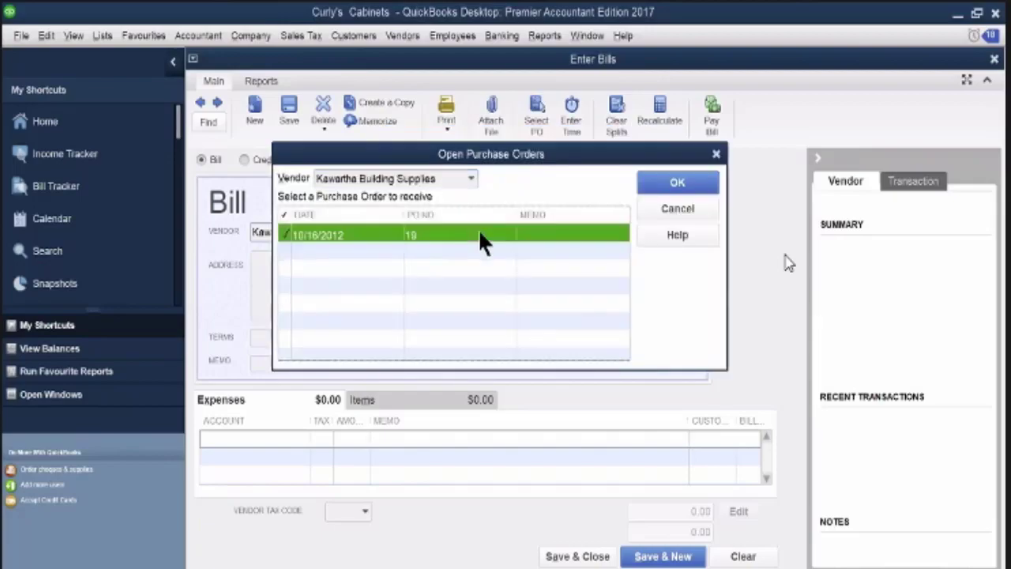
click(677, 190)
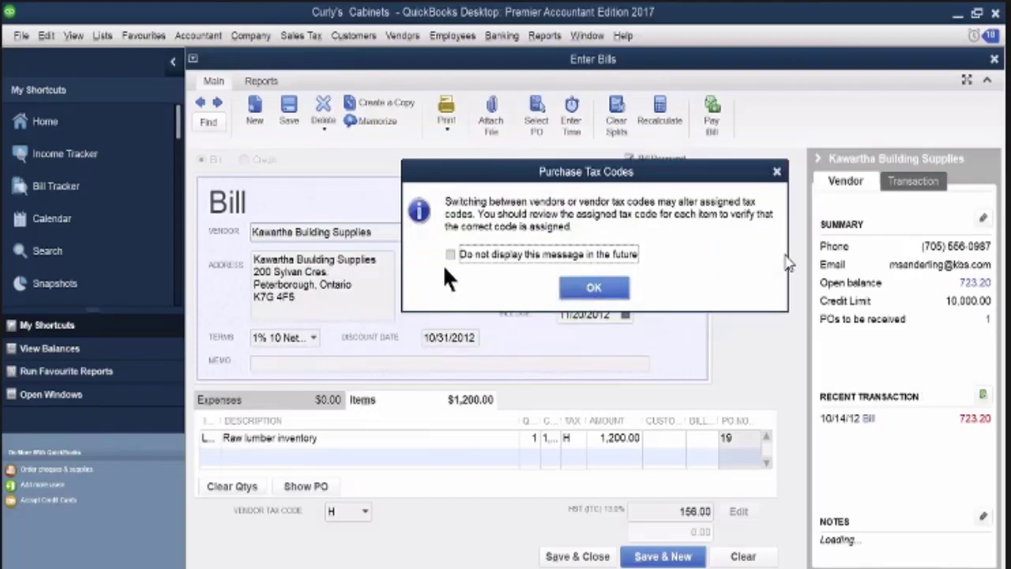
click(450, 255)
click(593, 289)
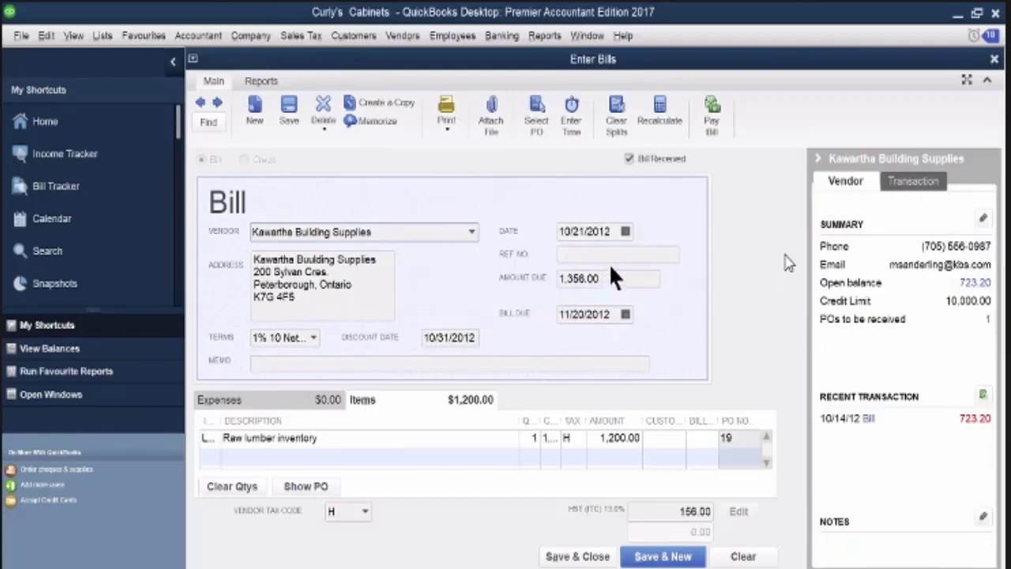
Date the Kawartha Building Supplies bill 10/22/2012 with reference number kbs 2191, and save and close it
click(625, 230)
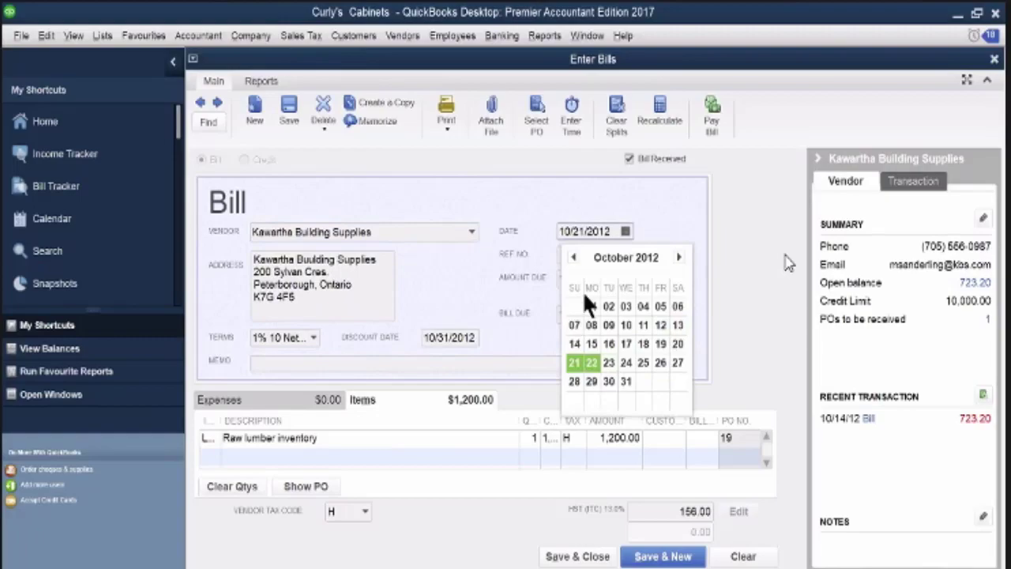
click(591, 362)
click(568, 252)
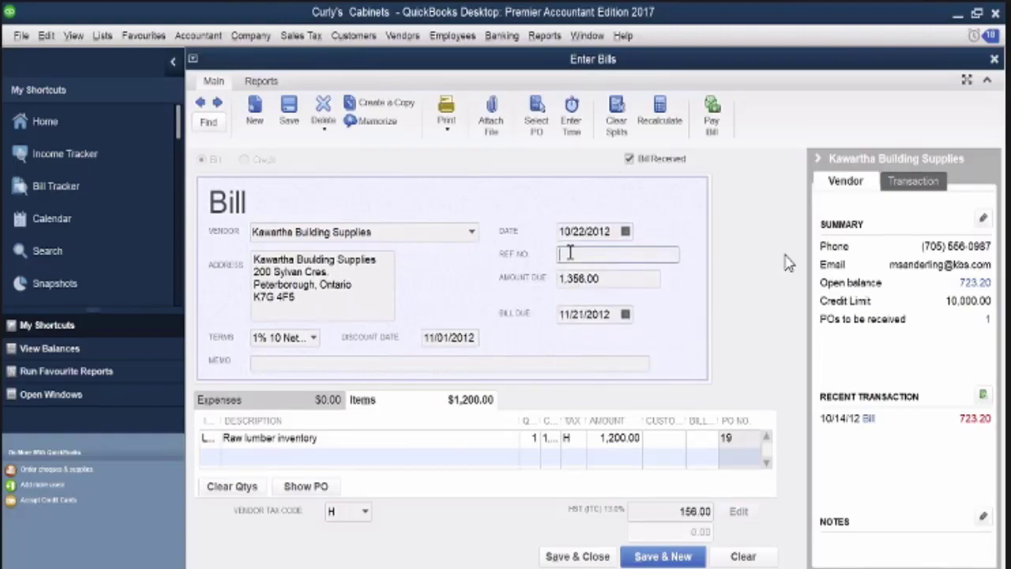
text(kbs 2191)
click(565, 557)
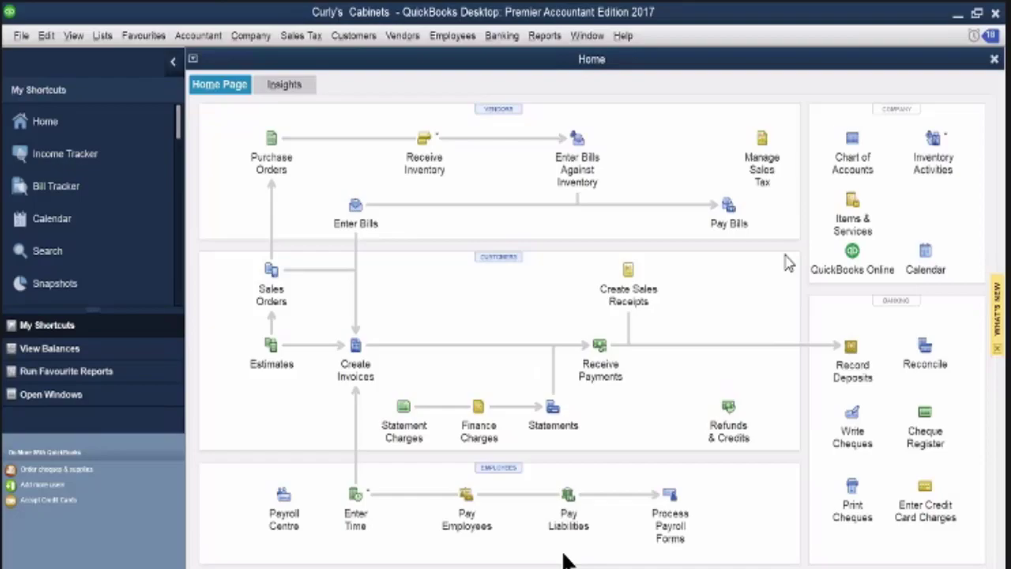
Pay the 1,469.00 bill sfe 4550 from Bank Chequing with cheque number 507 dated 10/22/2012, and finish the payment
click(728, 204)
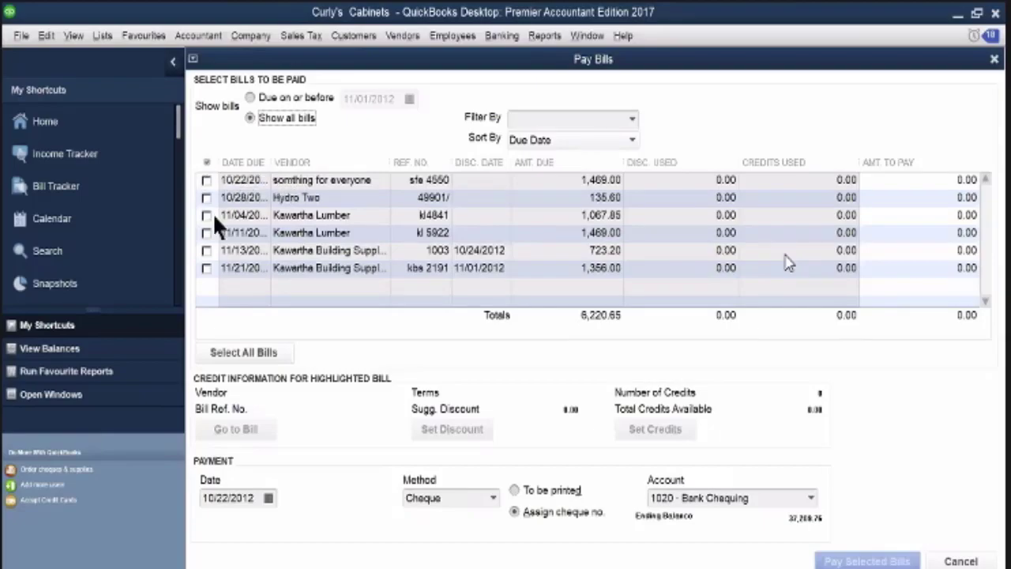
click(206, 180)
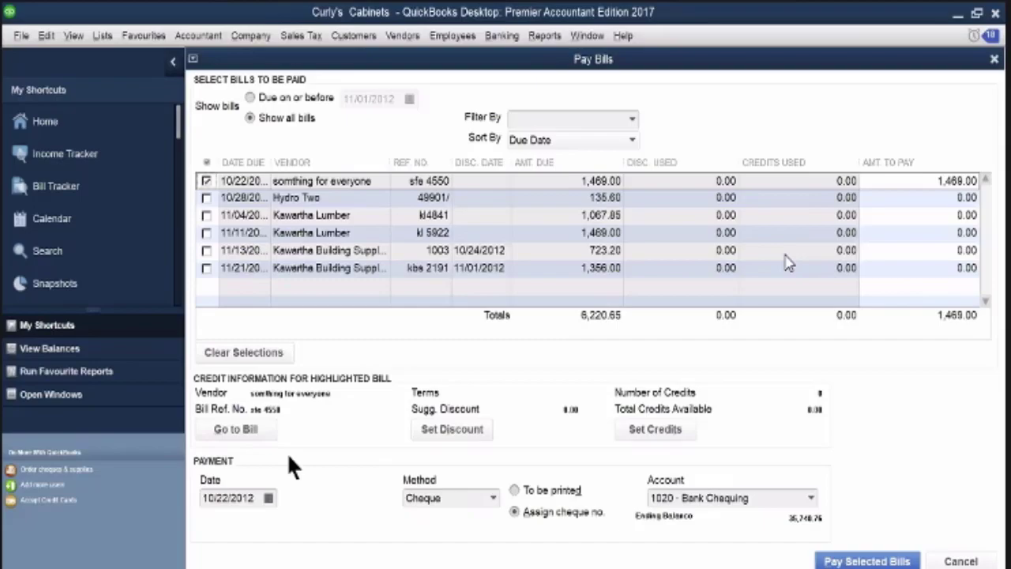
click(863, 559)
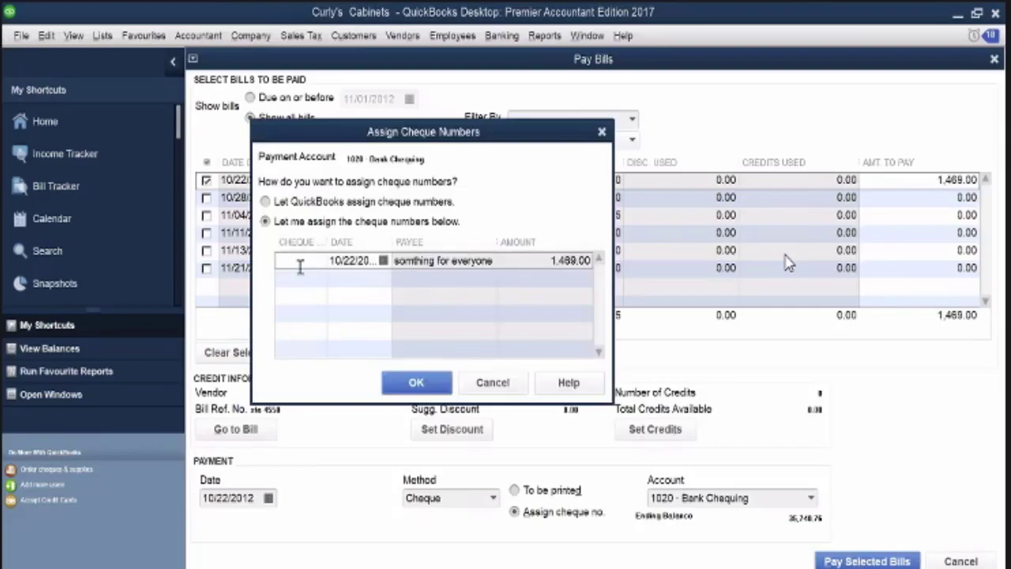
click(300, 261)
text(507)
click(416, 383)
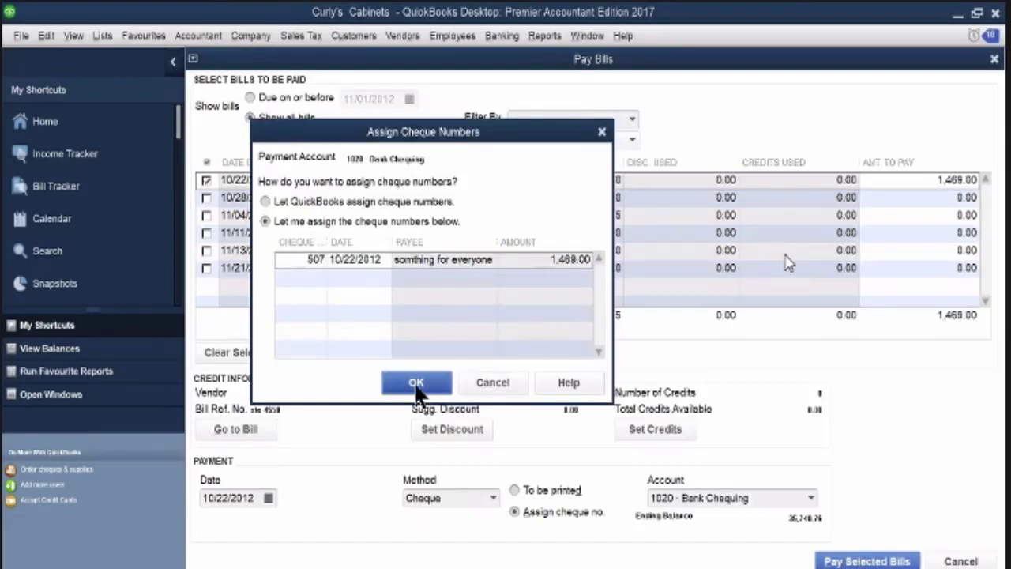
click(534, 460)
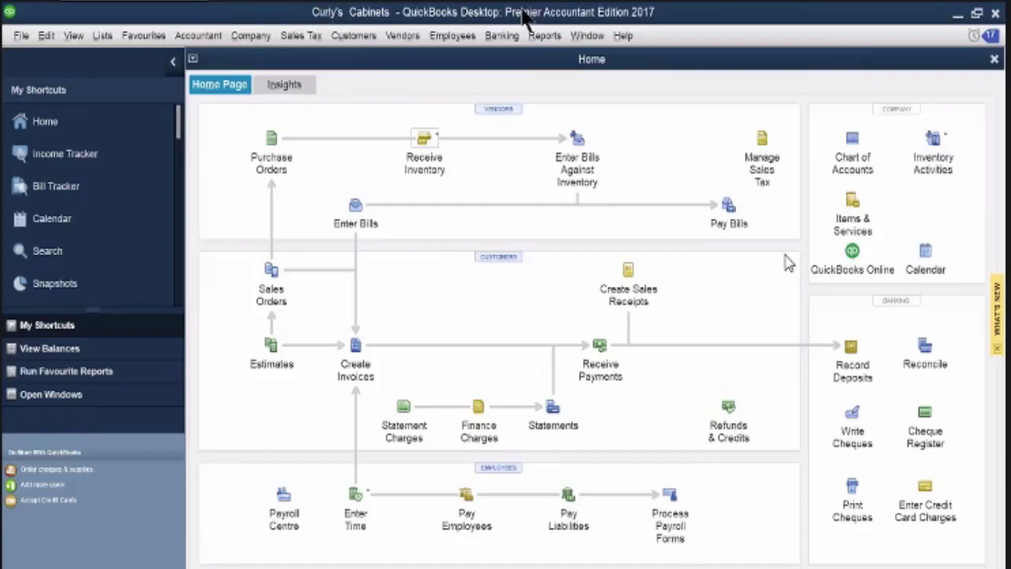
Pay Kawartha Building Supplies bill 1003 from Bank Chequing with cheque number 508, accepting the 6.40 discount to Purchase Discounts
click(727, 207)
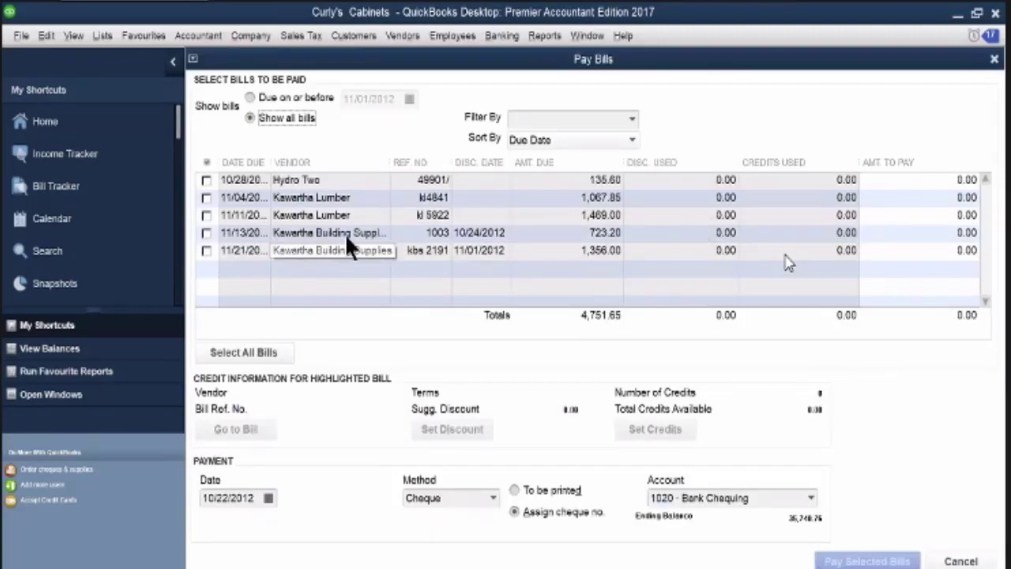
click(206, 233)
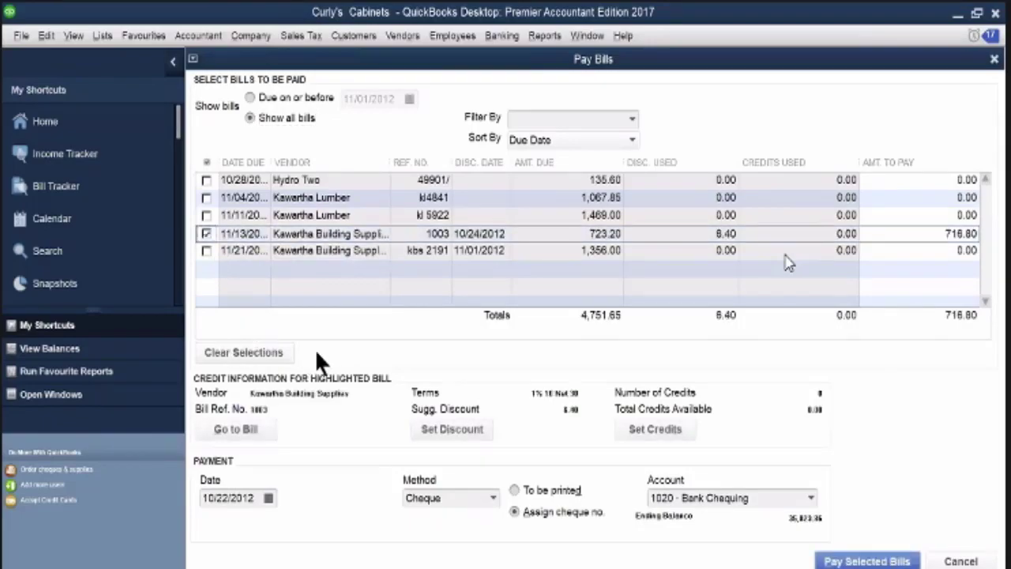
click(462, 433)
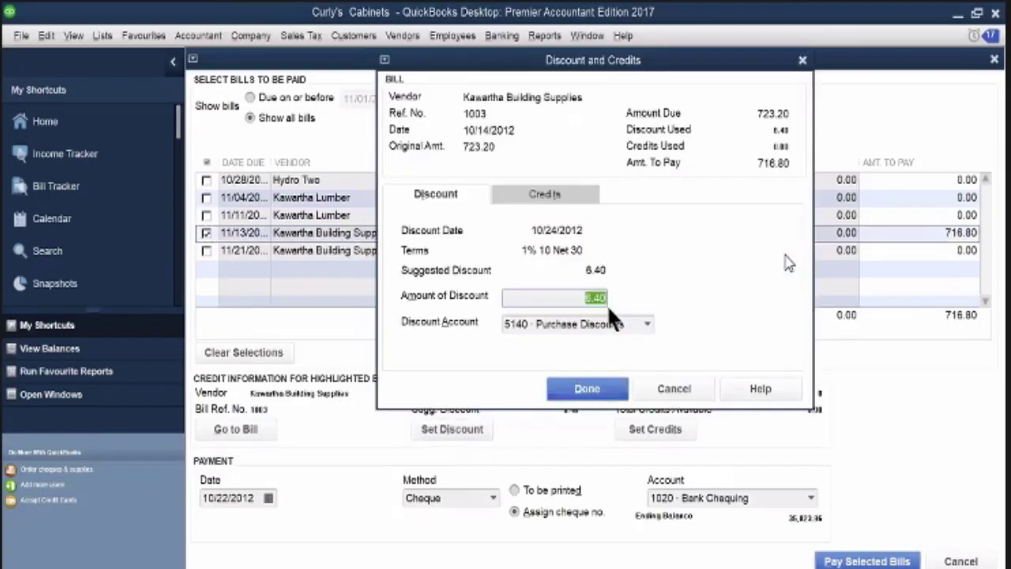
click(589, 390)
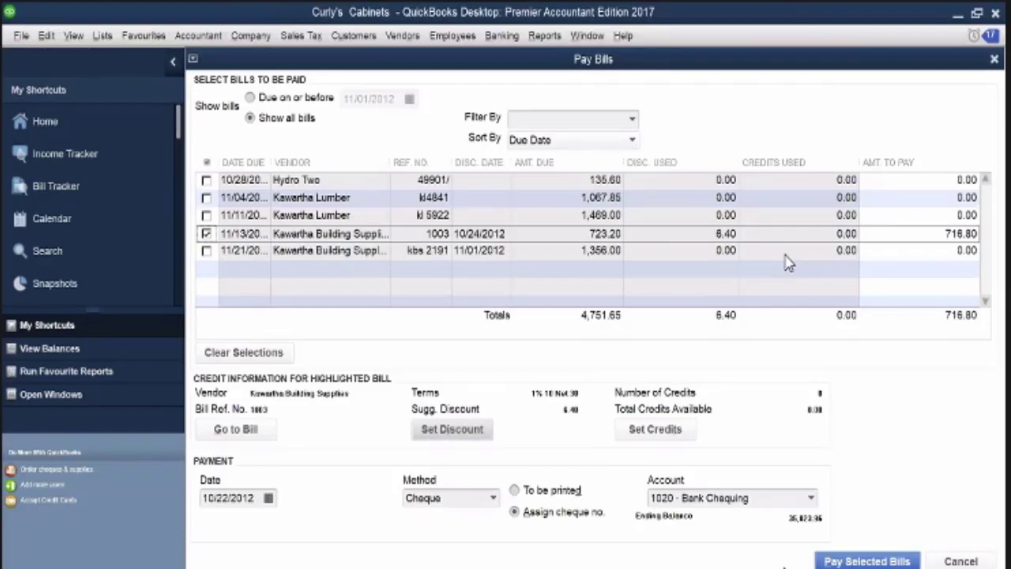
click(852, 561)
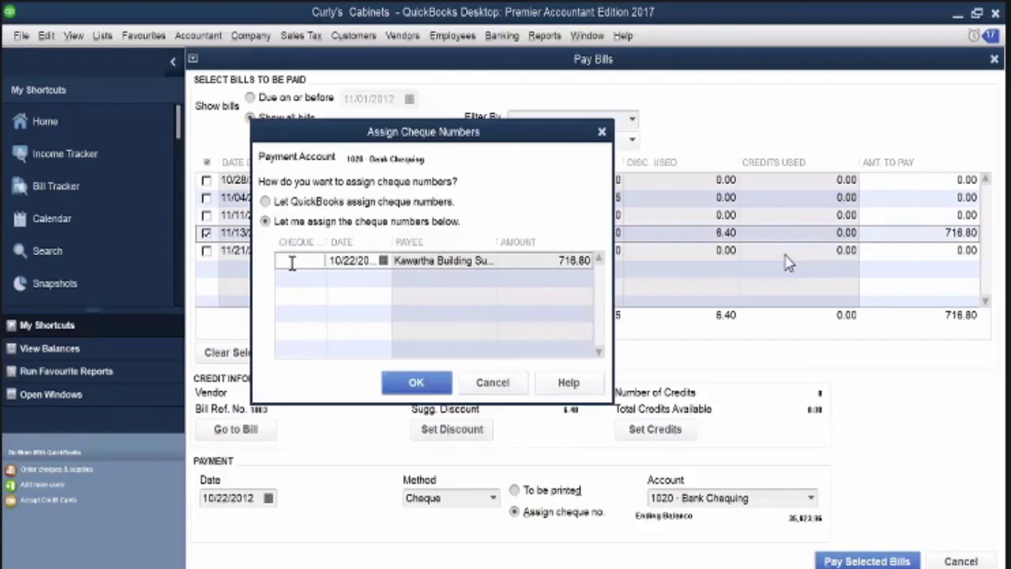
text(508)
click(415, 380)
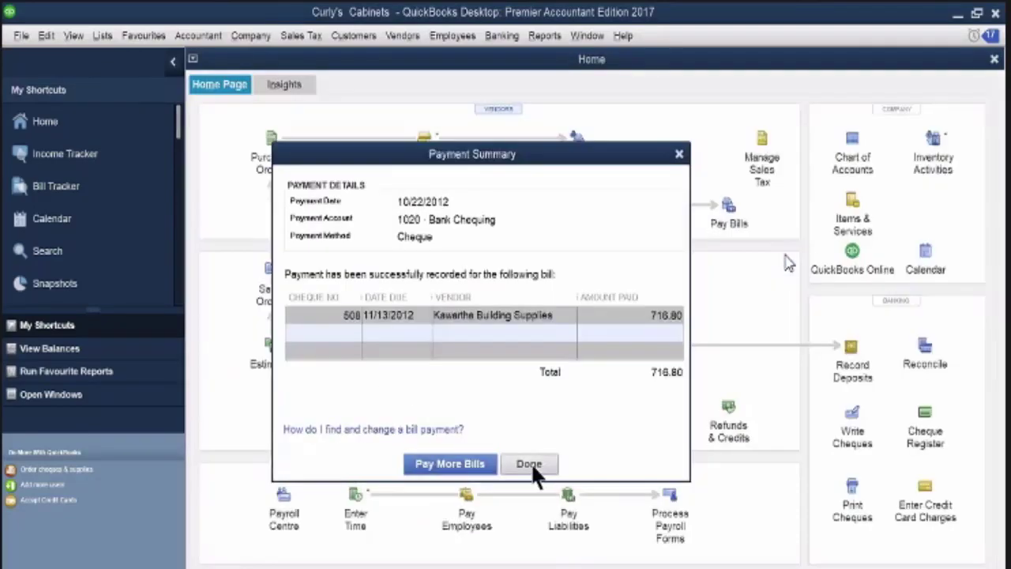
click(530, 464)
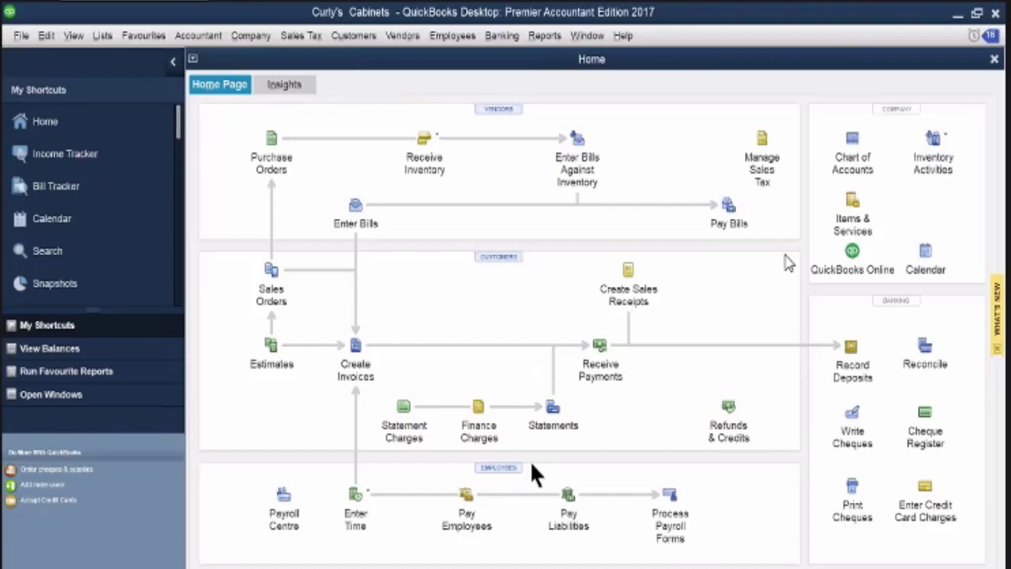
Pay the 135.60 Hydro Two bill from Bank Chequing with cheque number 509 dated 10/24/2012, and finish the payment
click(729, 205)
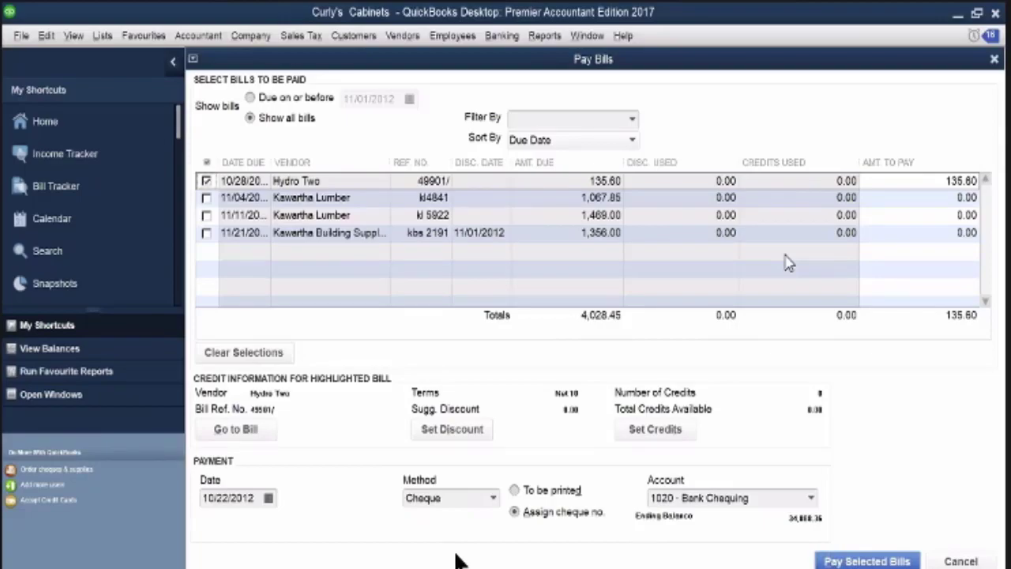
click(267, 497)
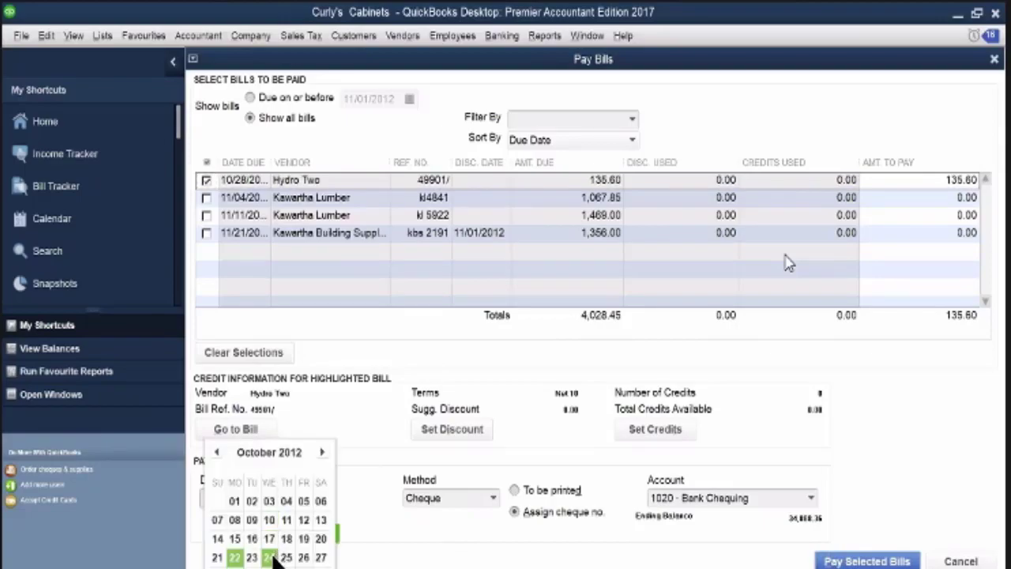
click(269, 556)
click(875, 559)
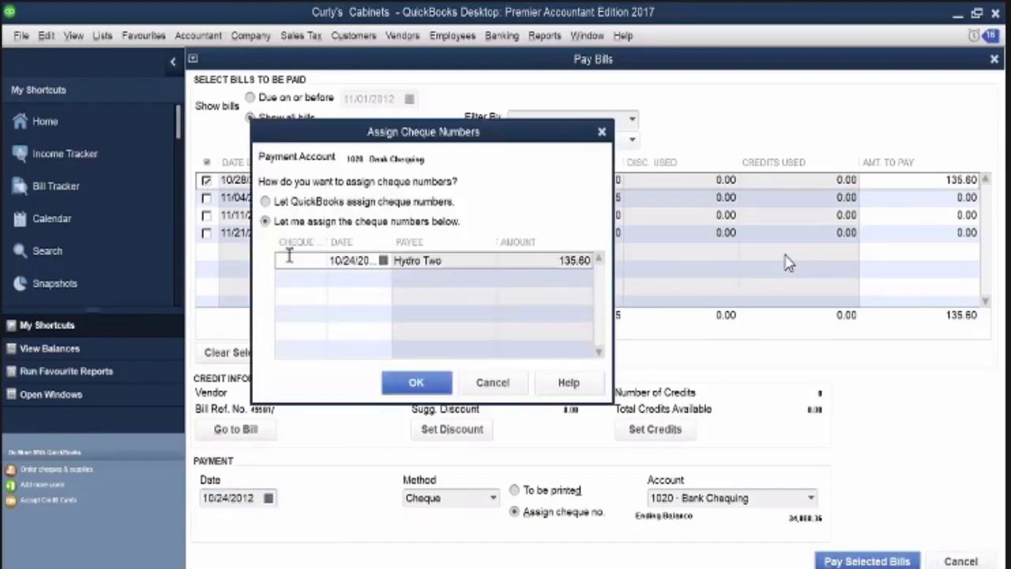
text(509)
click(409, 387)
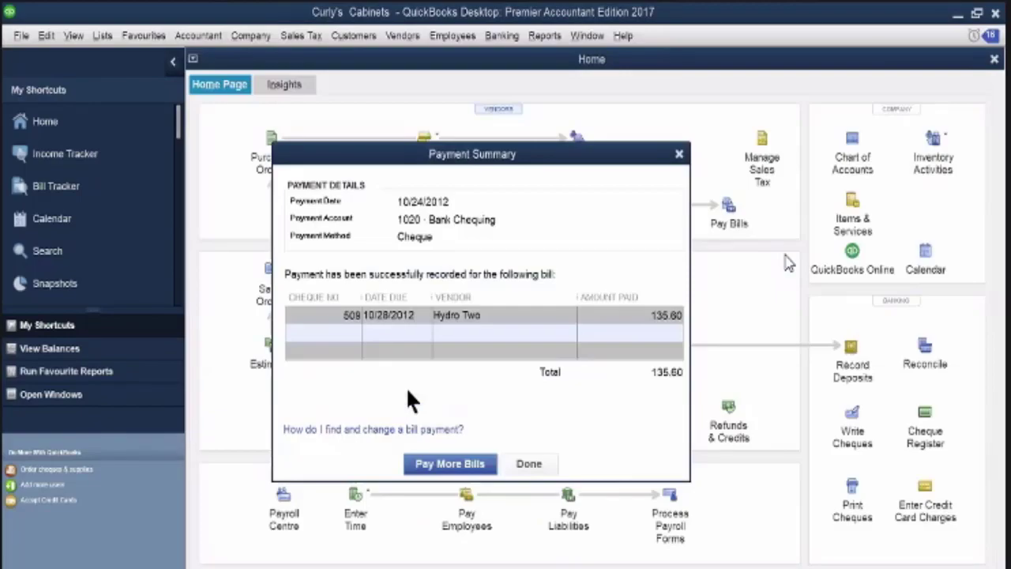
click(537, 467)
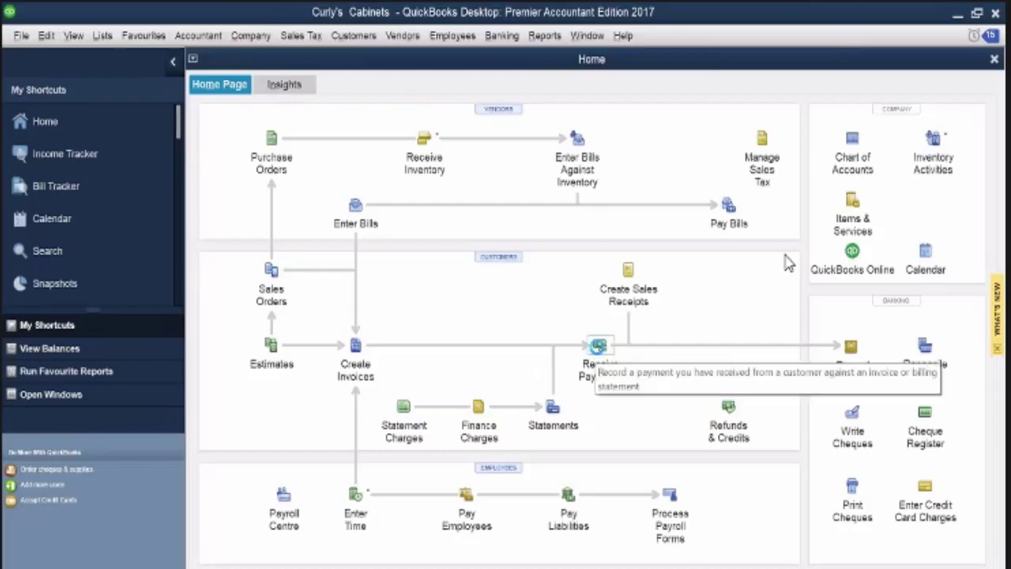
Start a customer payment for invoice 460, applying the 800.00 credit and the 26.75 discount to Sales Discounts
click(599, 349)
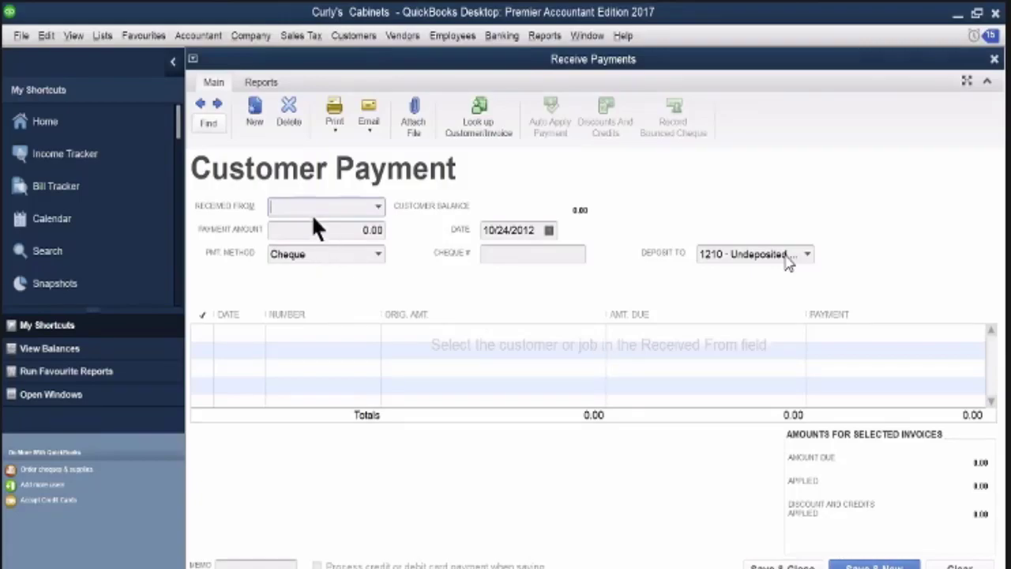
text(mina staples)
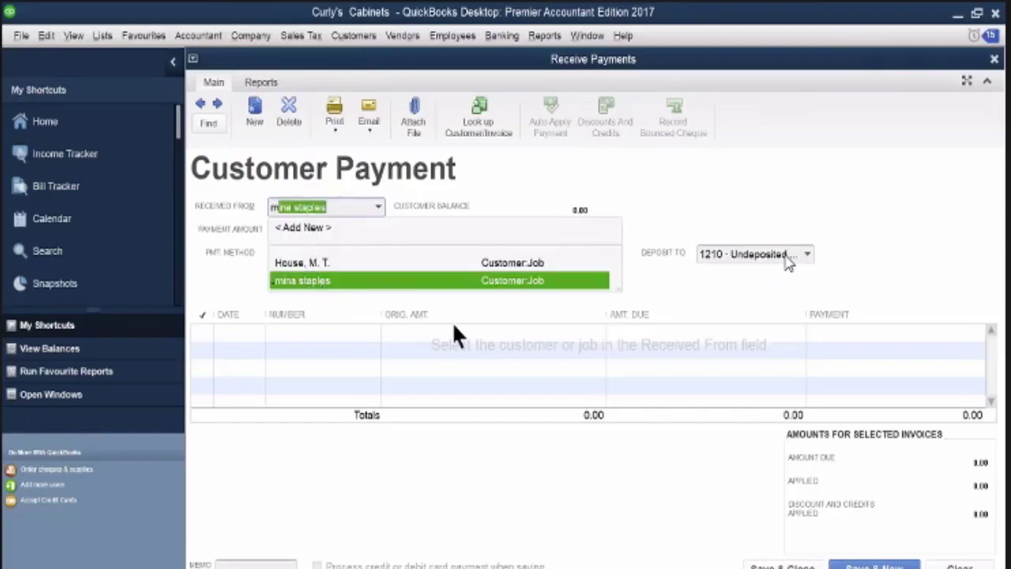
click(319, 281)
click(502, 329)
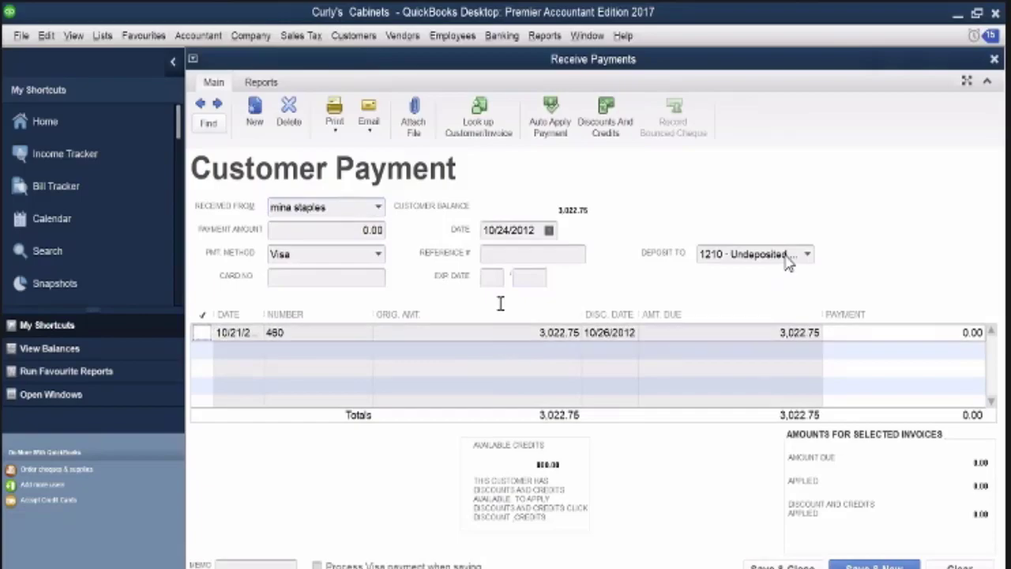
click(605, 121)
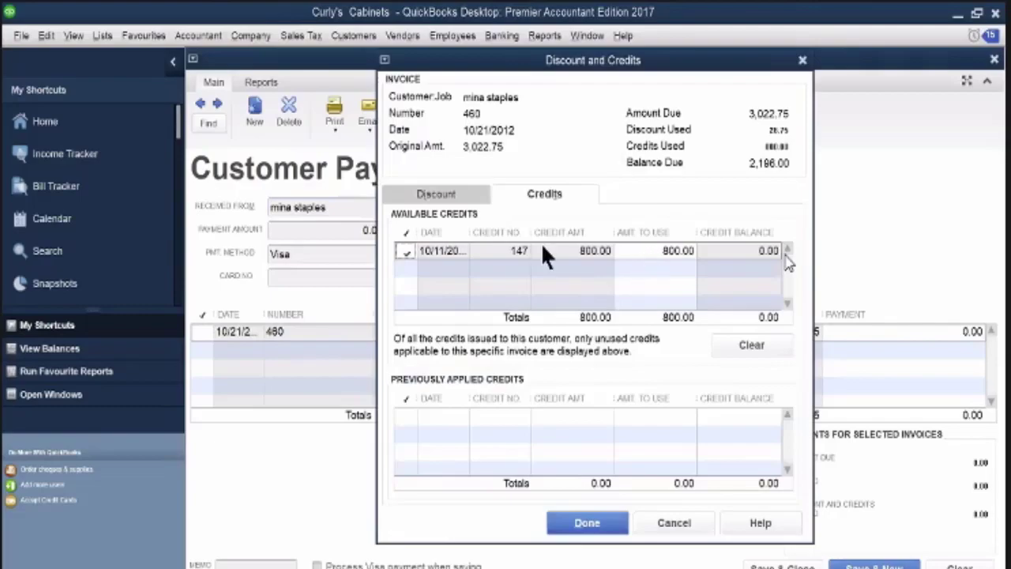
click(436, 194)
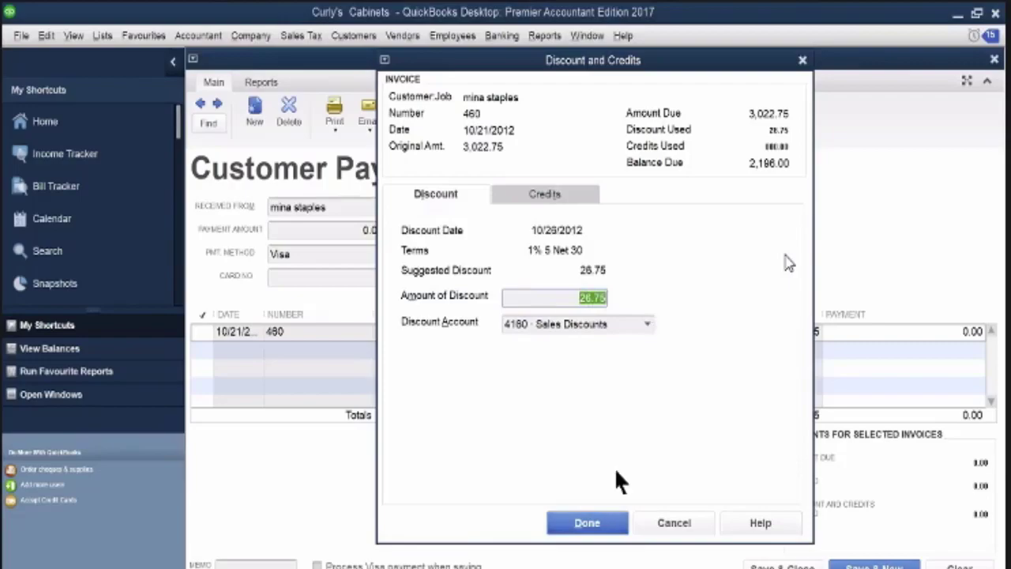
key(Return)
Enter a 2,196.00 payment by cheque number 463 against invoice 460, and save and close it
drag(345, 230, 390, 233)
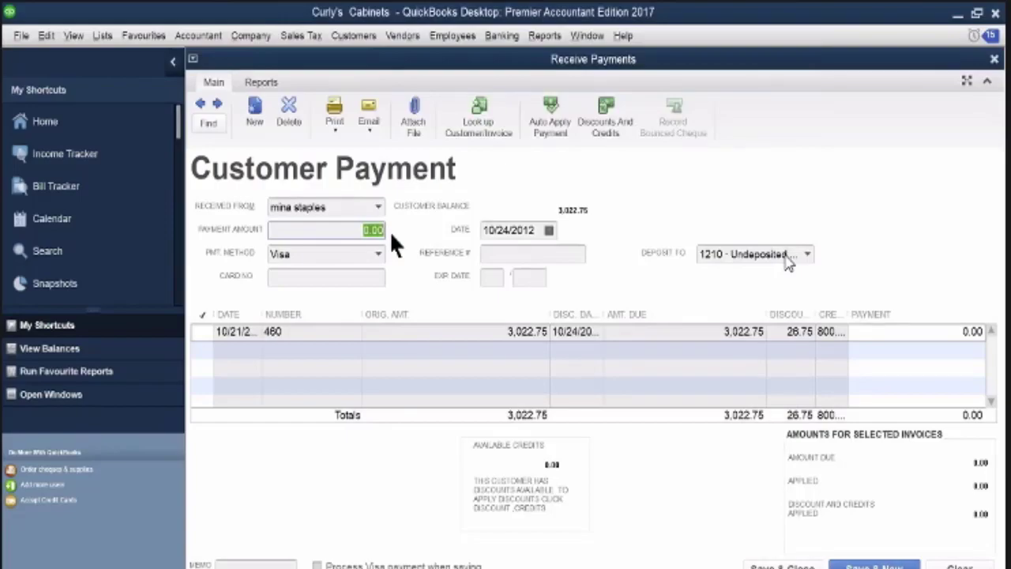
text(2196)
key(Tab)
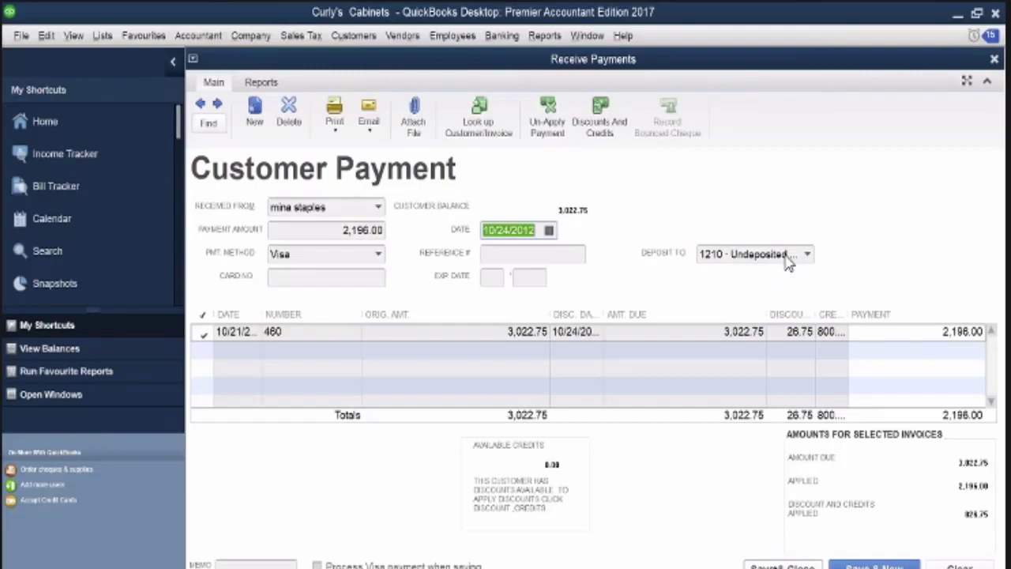
click(379, 256)
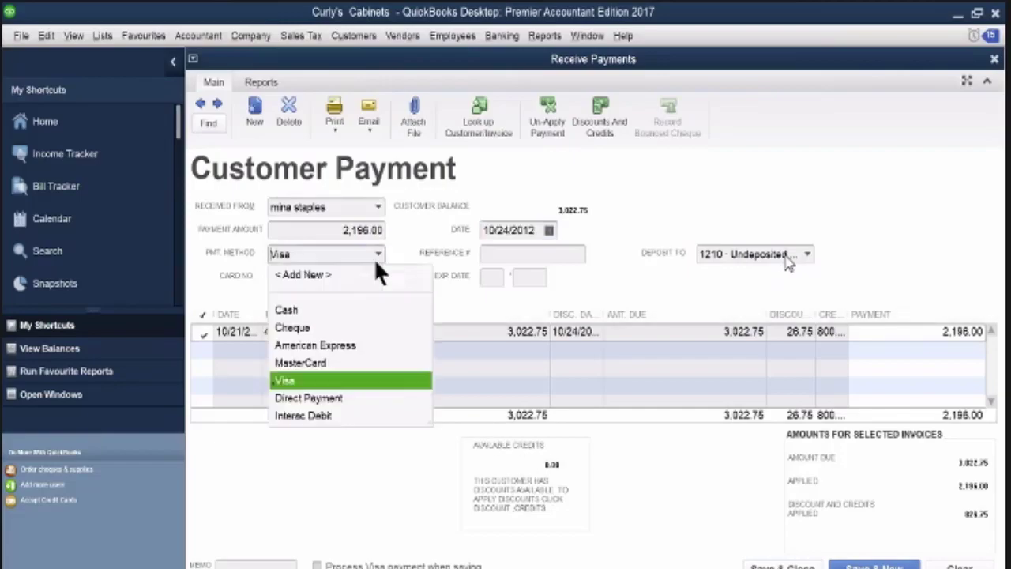
click(320, 328)
click(520, 257)
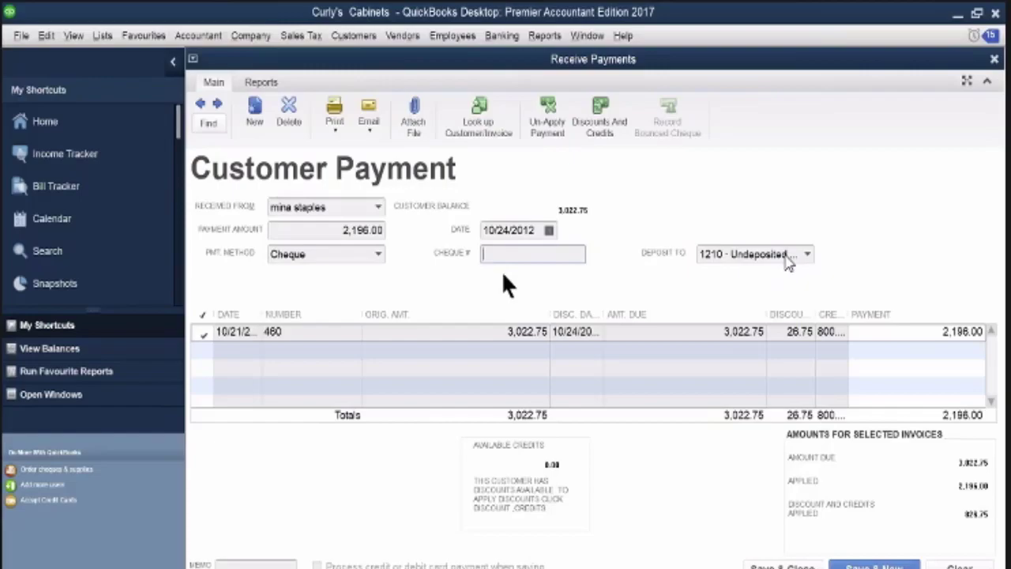
text(483)
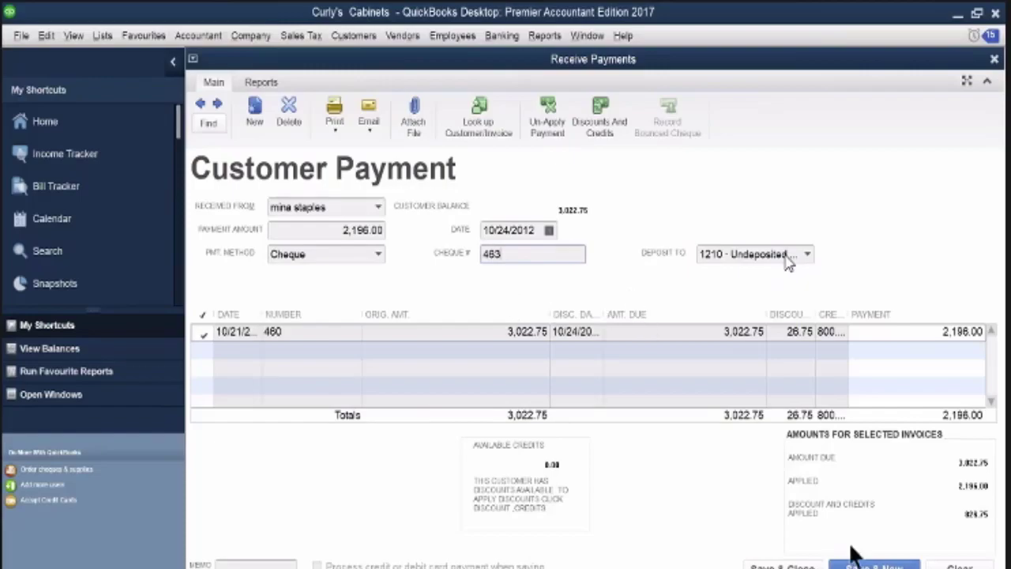
click(767, 567)
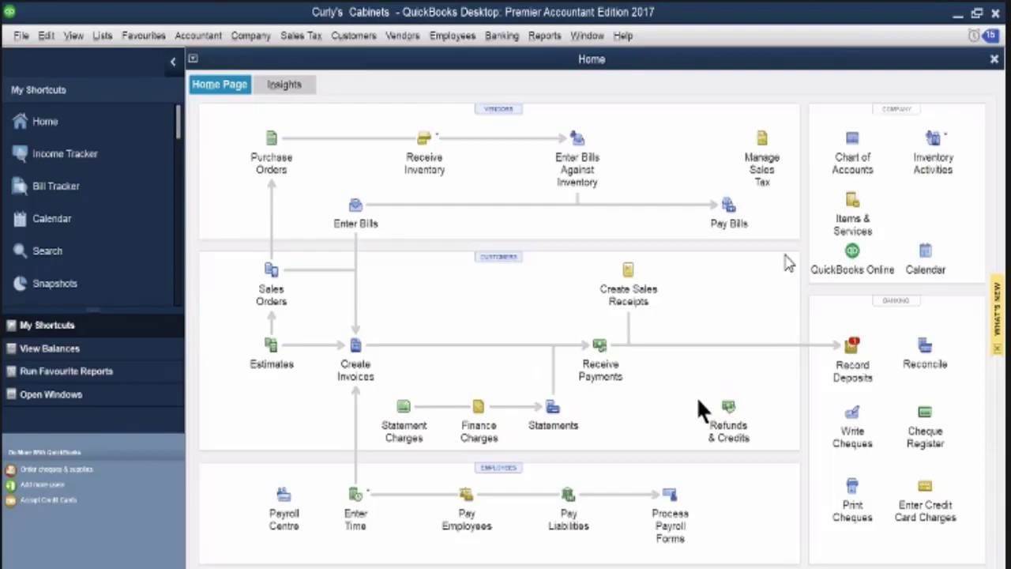
Start a sales receipt for Cash Sales with a Furniture line of 410.00
click(630, 274)
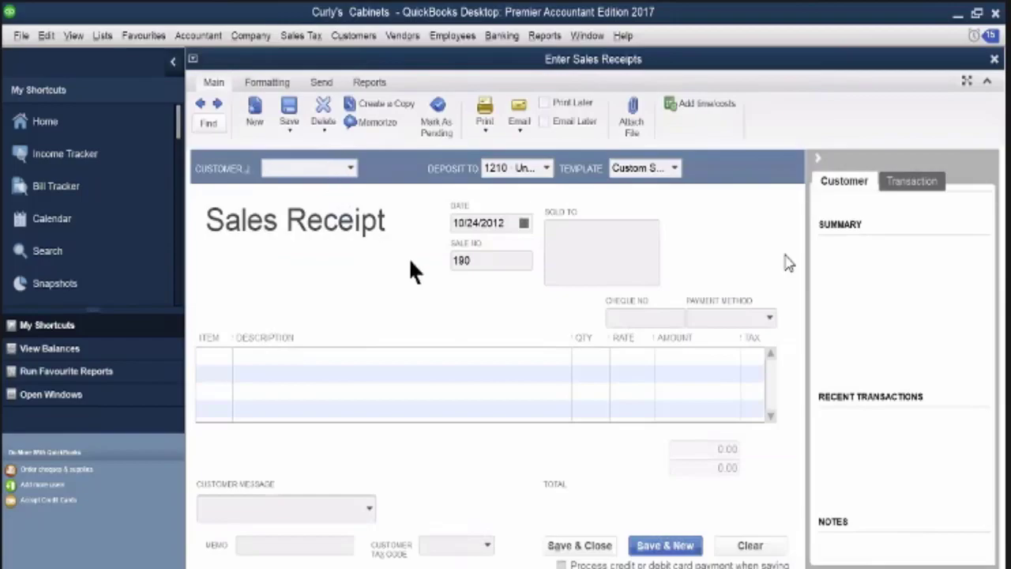
text(Cash Sales)
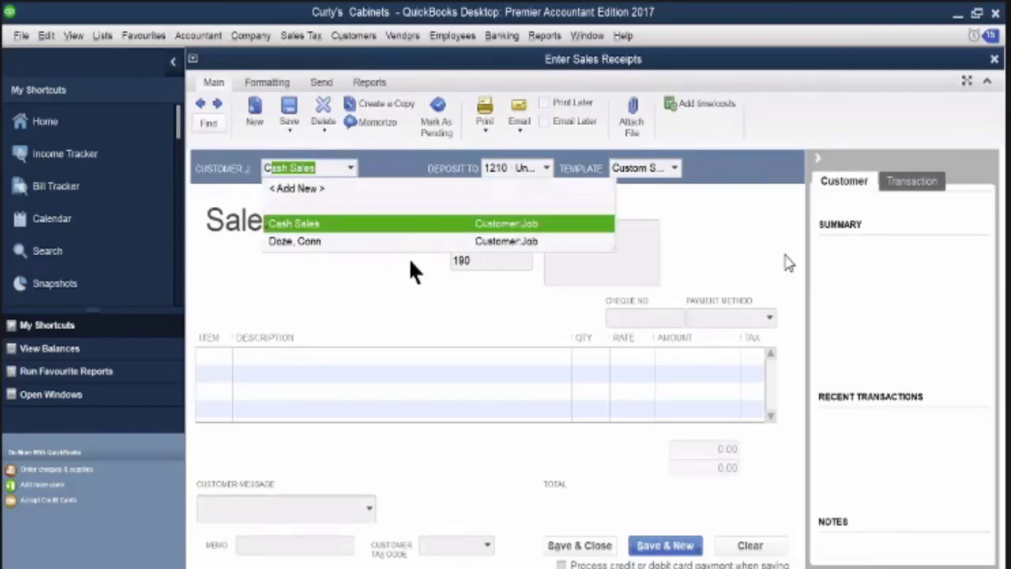
click(297, 223)
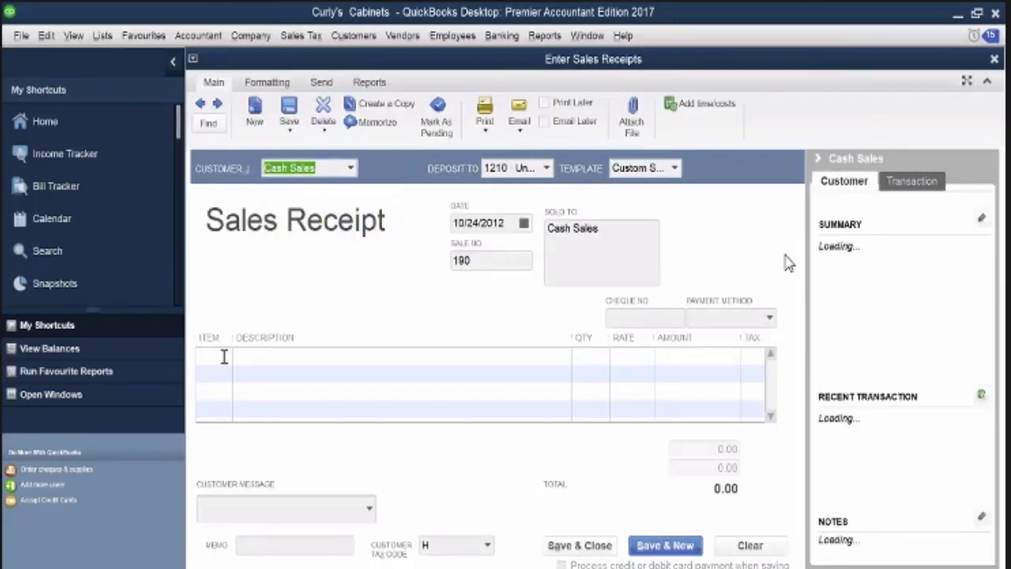
click(223, 359)
click(225, 356)
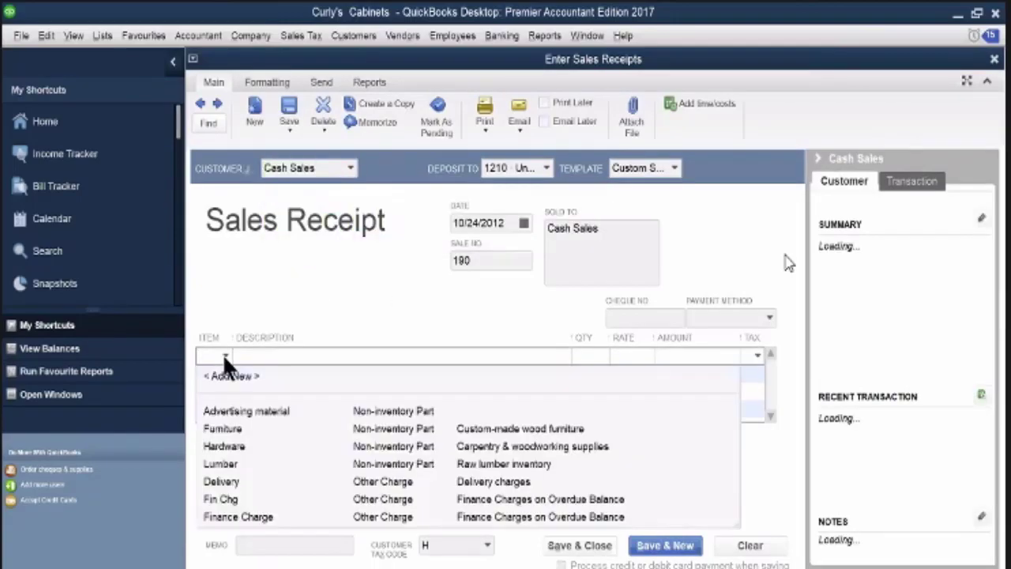
click(234, 431)
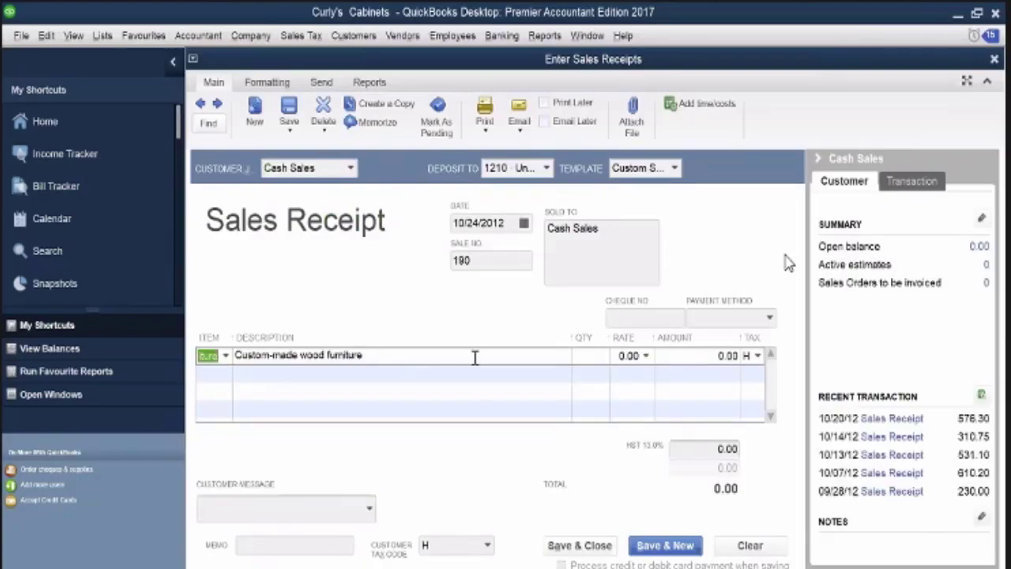
click(733, 355)
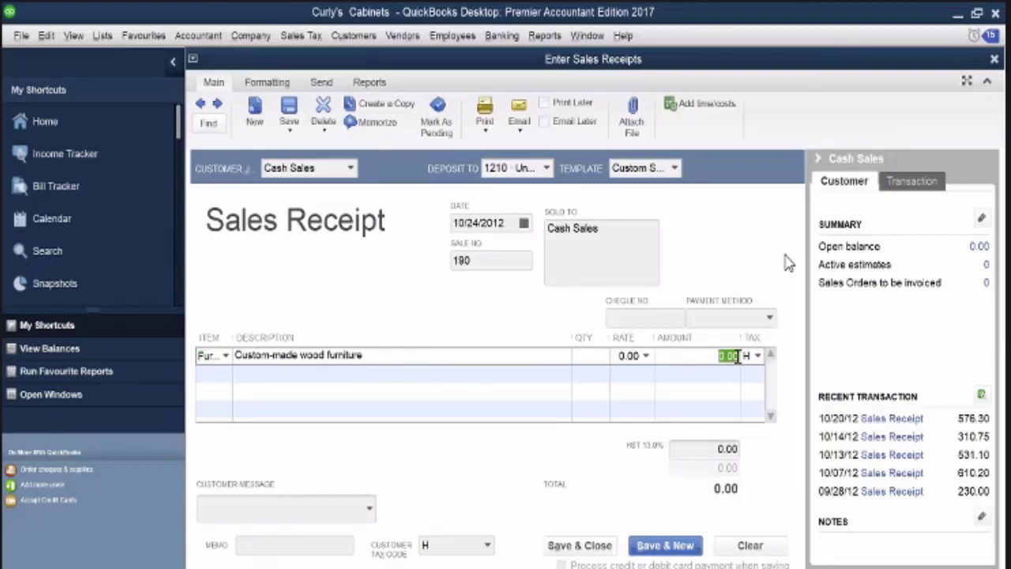
text(410)
key(Tab)
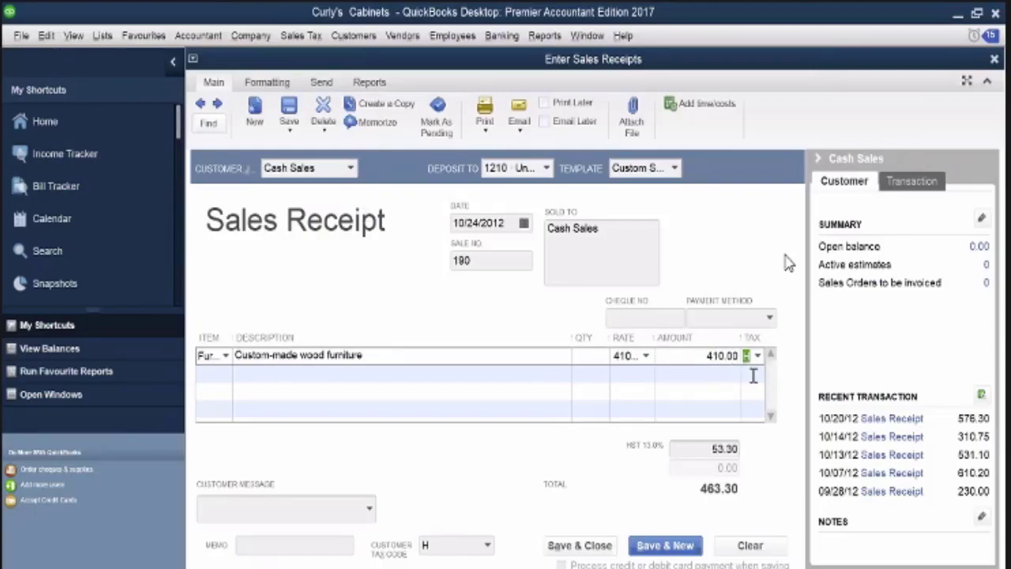
Add a second Furniture line of 3,100.00 to the sales receipt
click(226, 372)
click(225, 372)
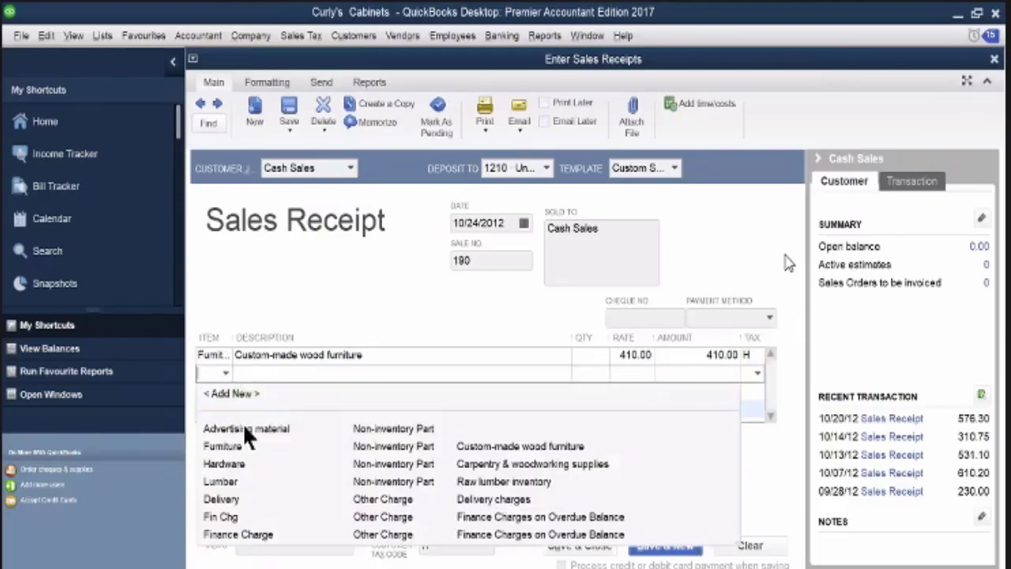
click(240, 444)
click(727, 368)
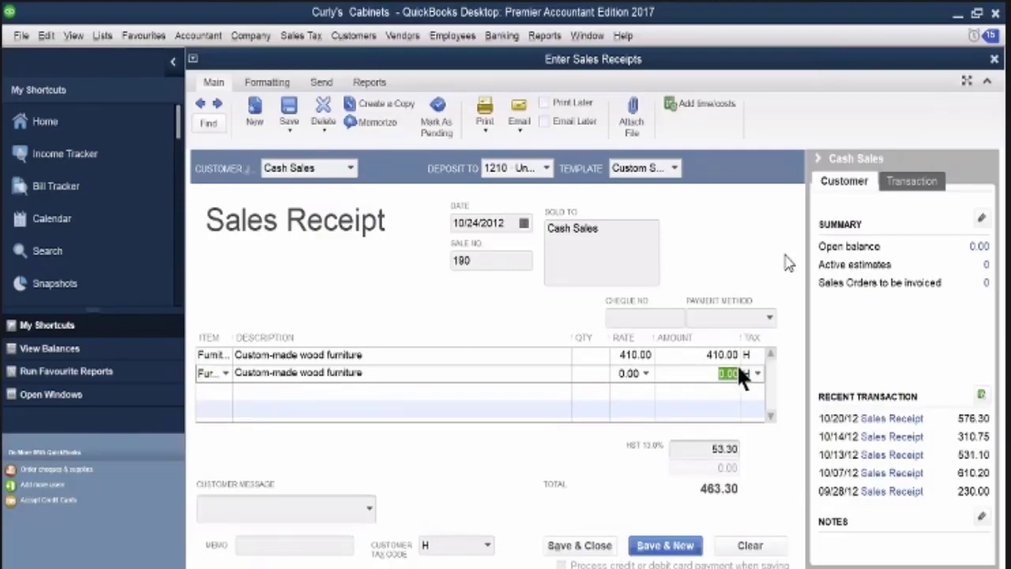
text(3100)
click(743, 373)
Add a third Furniture line of 1,650.00 to the sales receipt
click(221, 387)
click(225, 390)
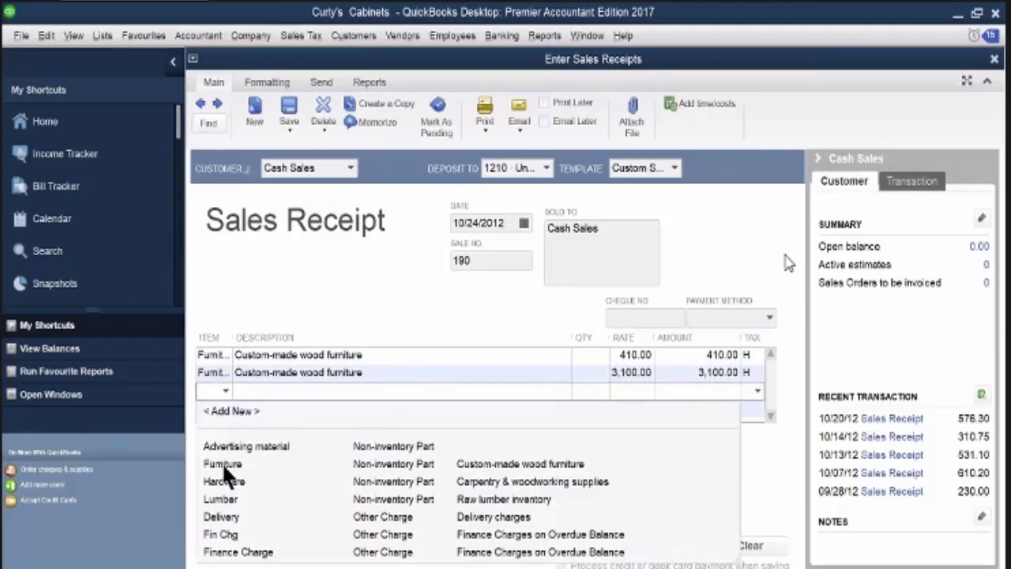
click(718, 395)
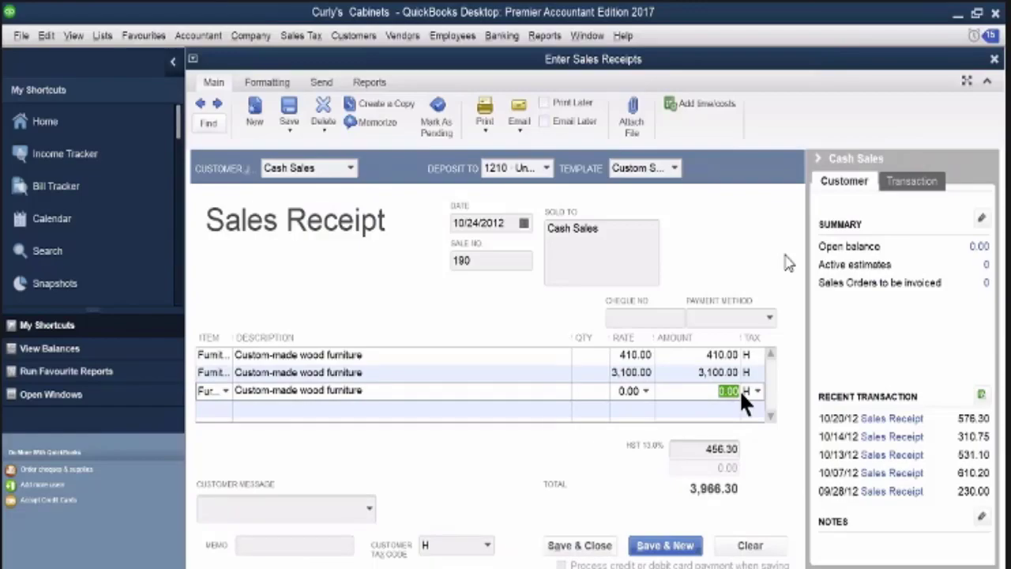
text(186)
text(0)
key(Tab)
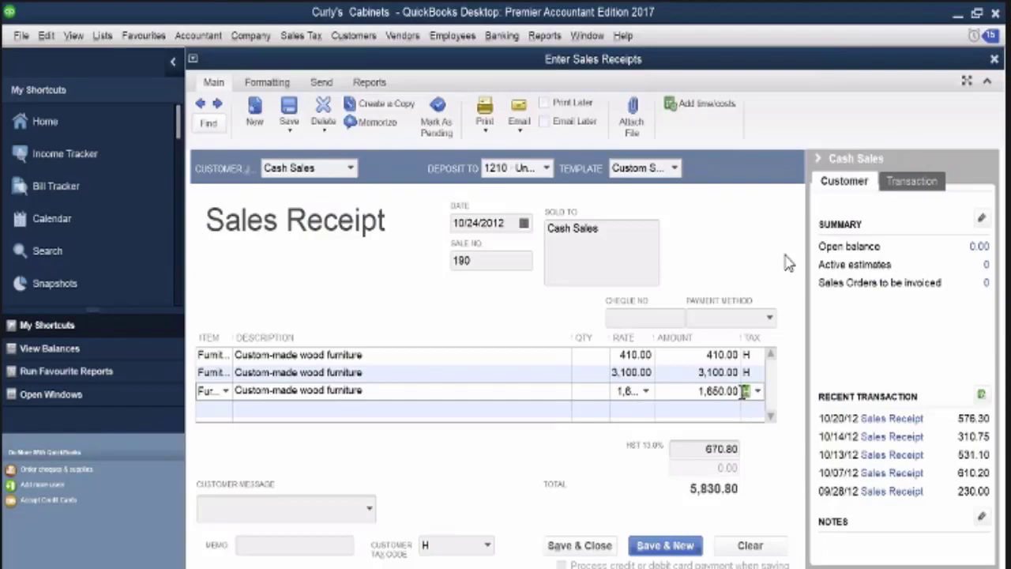
Extend the first line's description to read "Custom-made wood furniture-file cabinet"
click(373, 357)
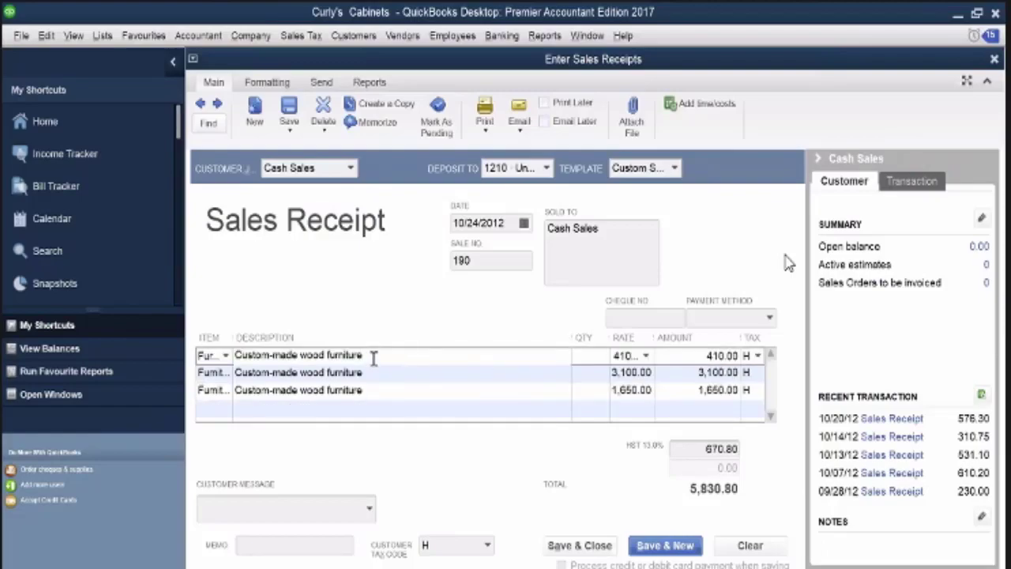
text(-)
text(file cabinet)
click(372, 376)
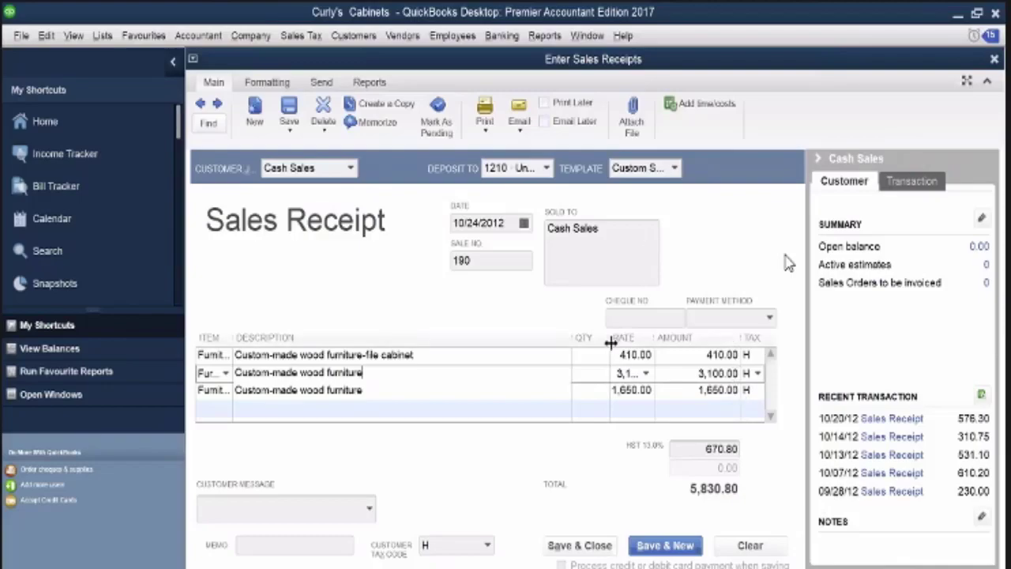
Set the sales receipt's payment method to Visa and its sale number to 191-193
click(770, 316)
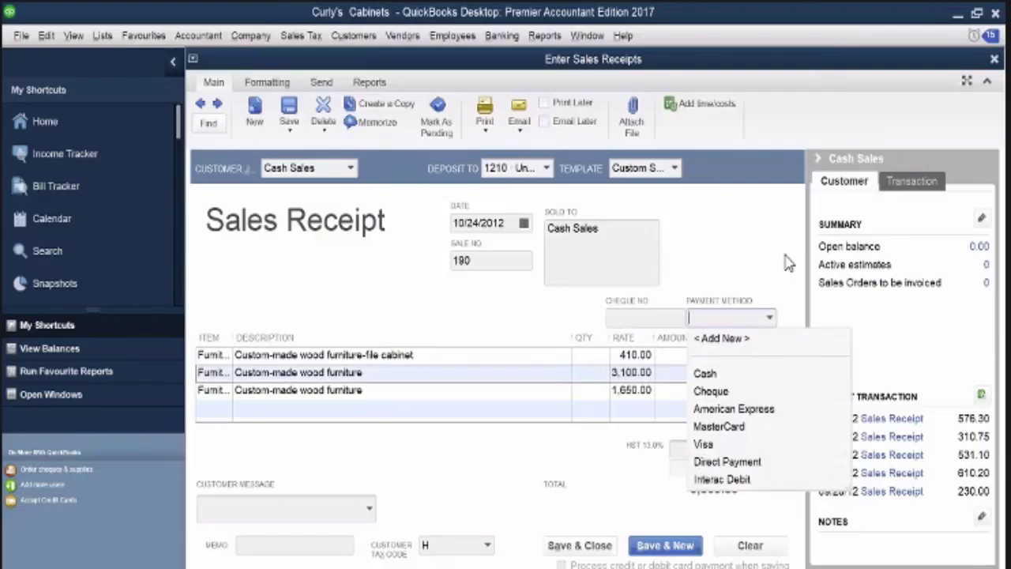
click(703, 445)
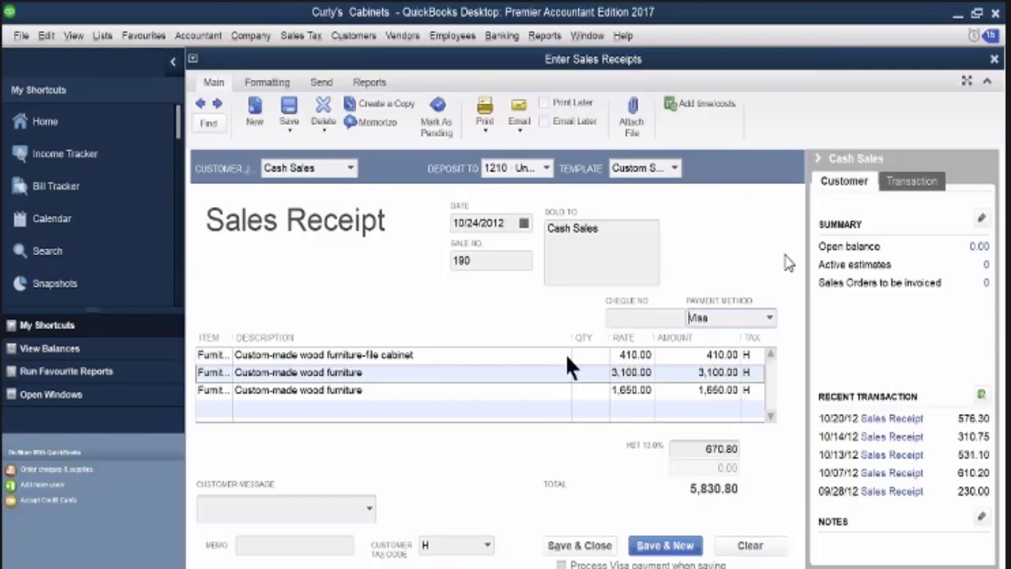
double_click(478, 263)
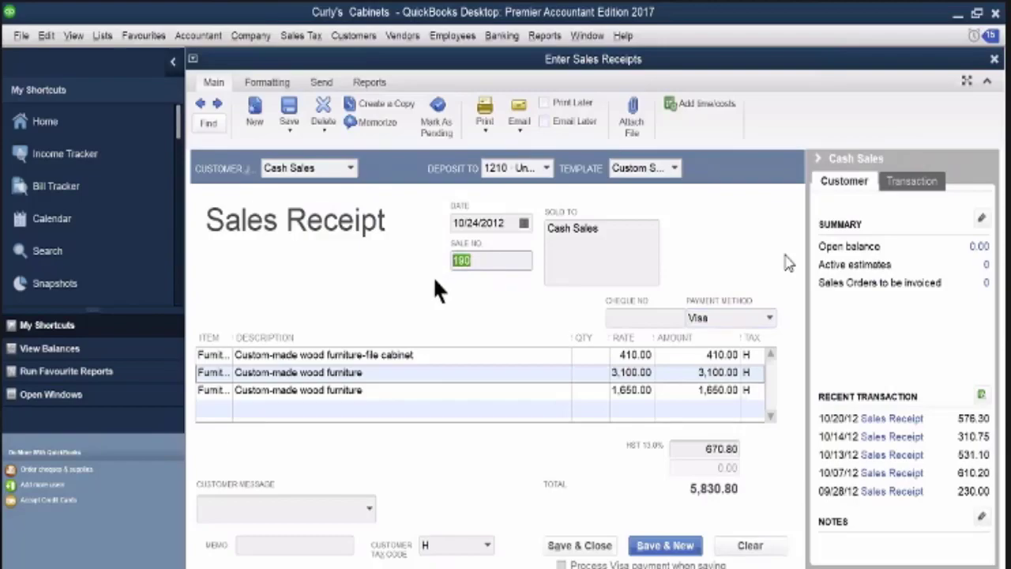
text(191-193)
Date the Cash Sales receipt 10/25/2012, and save and close it
click(523, 222)
click(537, 356)
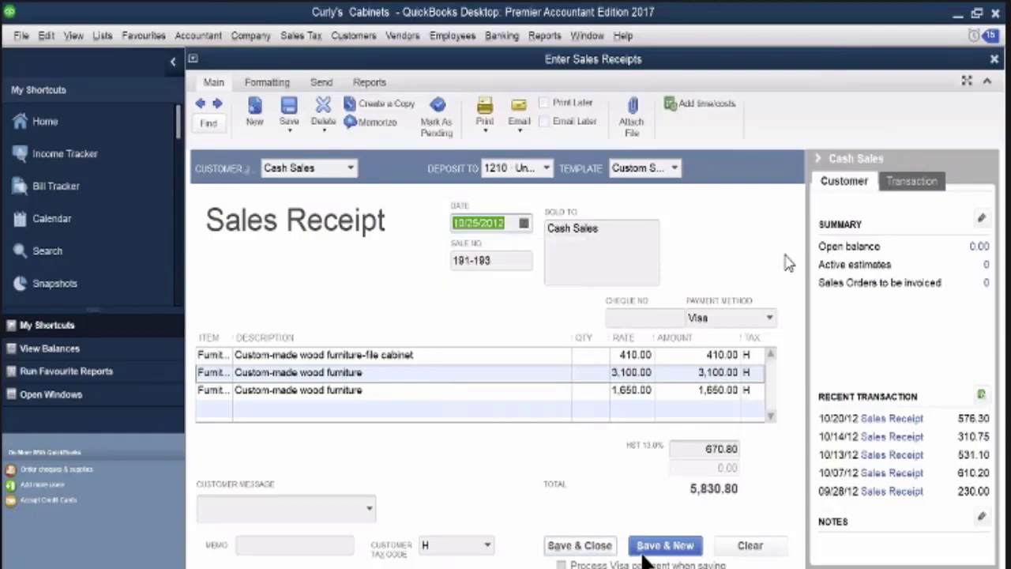
click(589, 546)
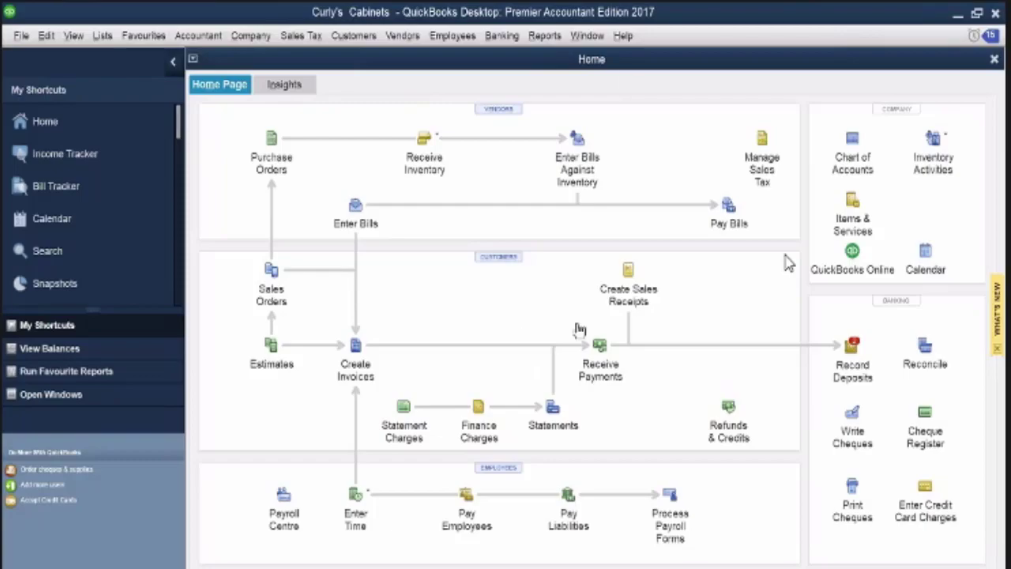
Start a new sales receipt for Cash Sales with Furniture as the first line item
click(629, 273)
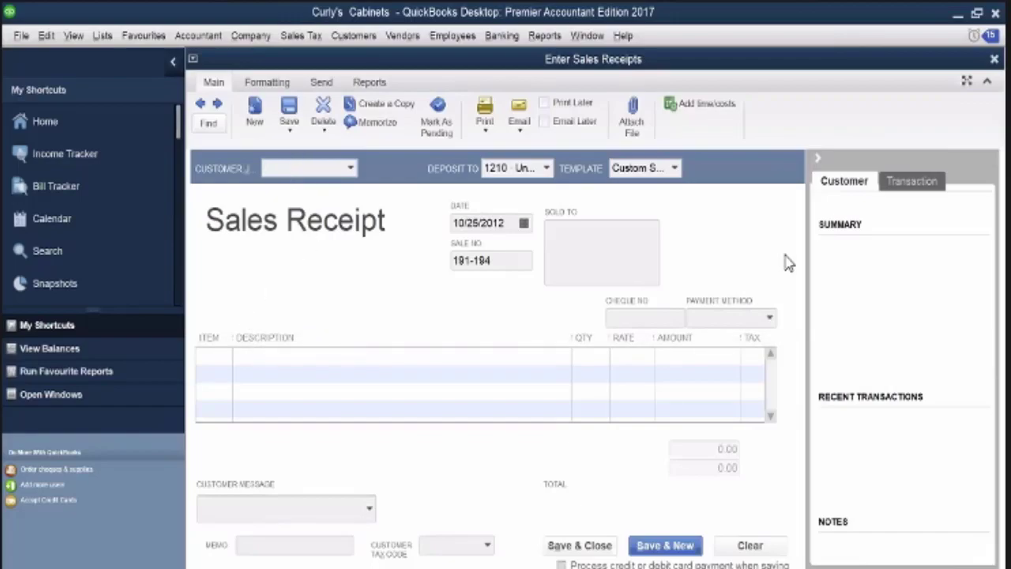
text(Cash Sales)
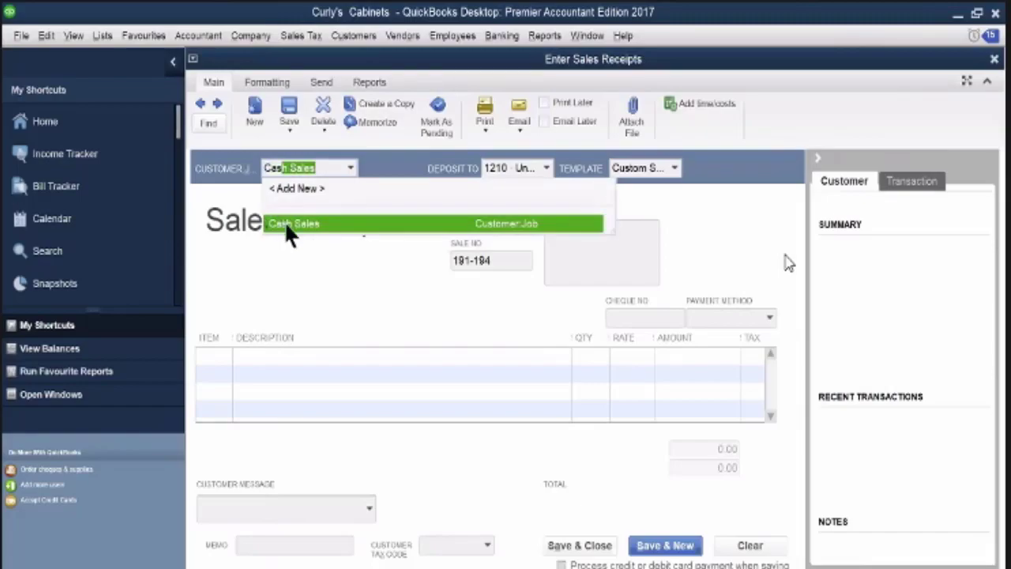
click(284, 223)
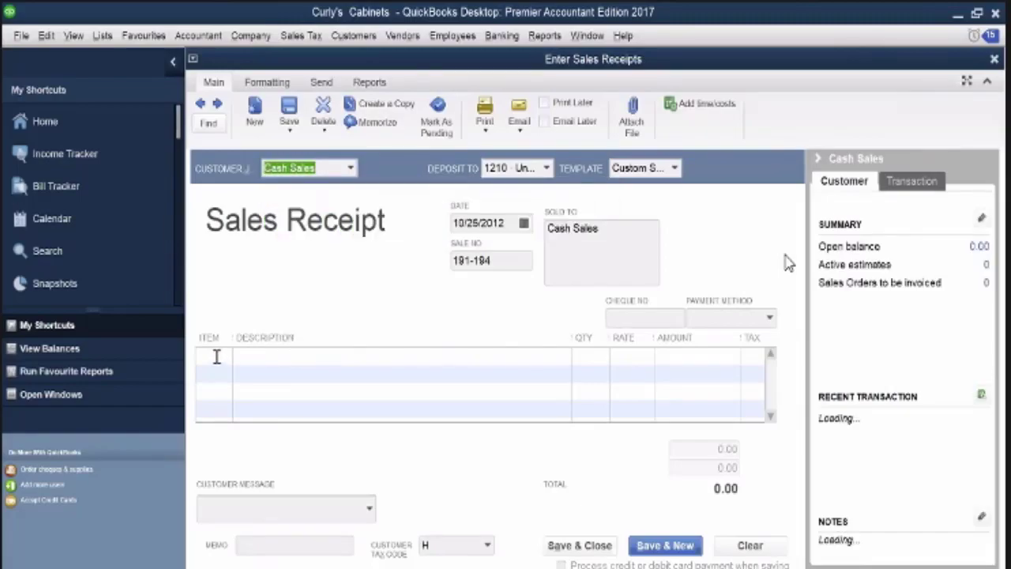
click(220, 355)
click(224, 354)
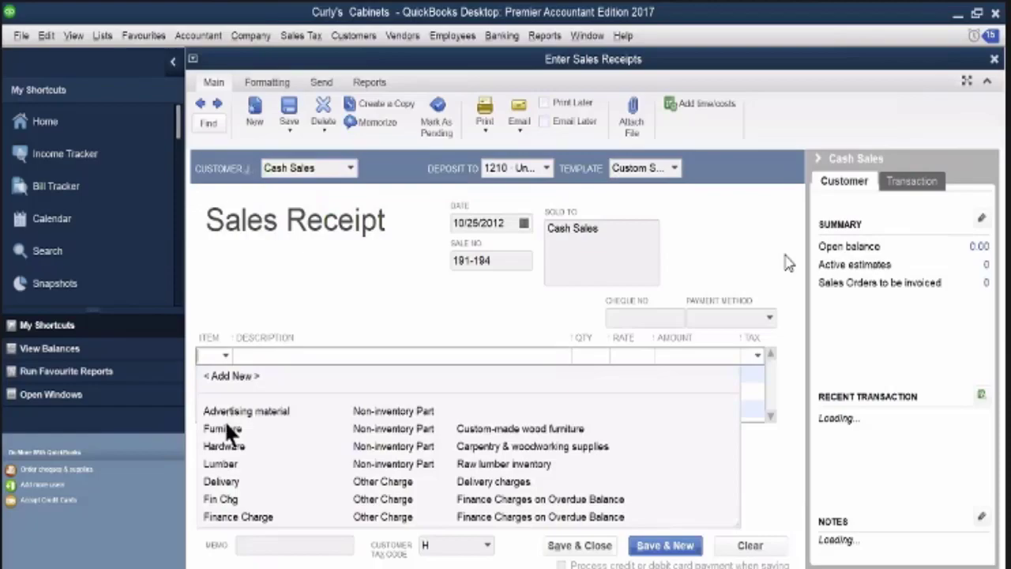
click(225, 425)
Extend the Furniture line's description to read "Custom-made wood furniture coffee table"
click(372, 357)
click(372, 357)
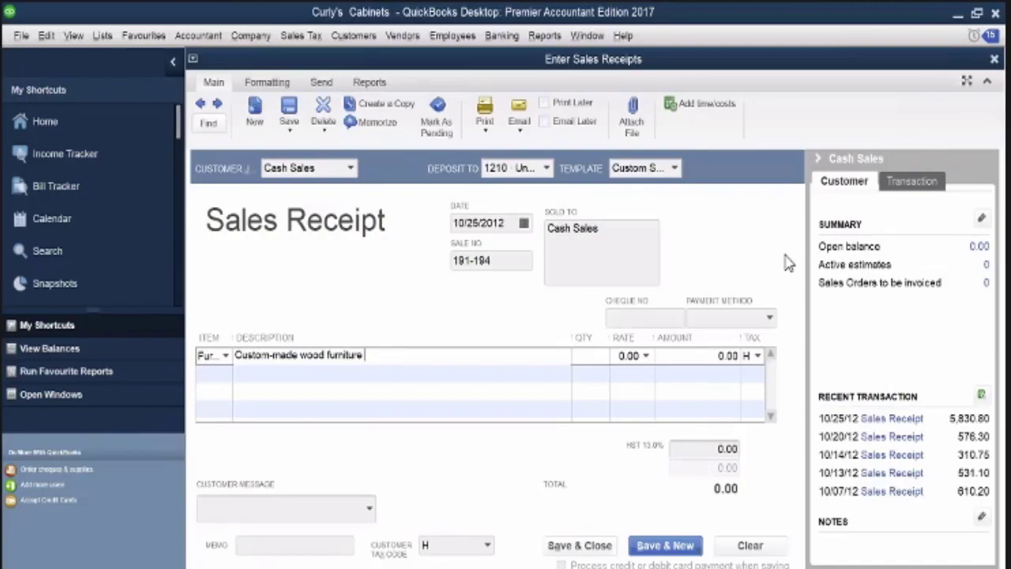
text(coffee table)
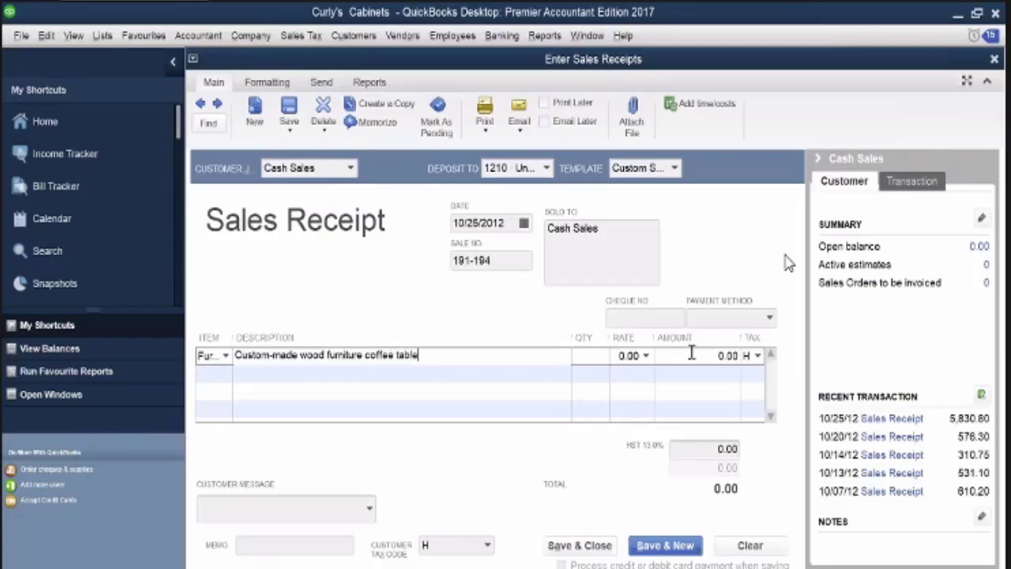
Set the coffee table line's amount to 400.00, and save the receipt to start a new one
click(740, 357)
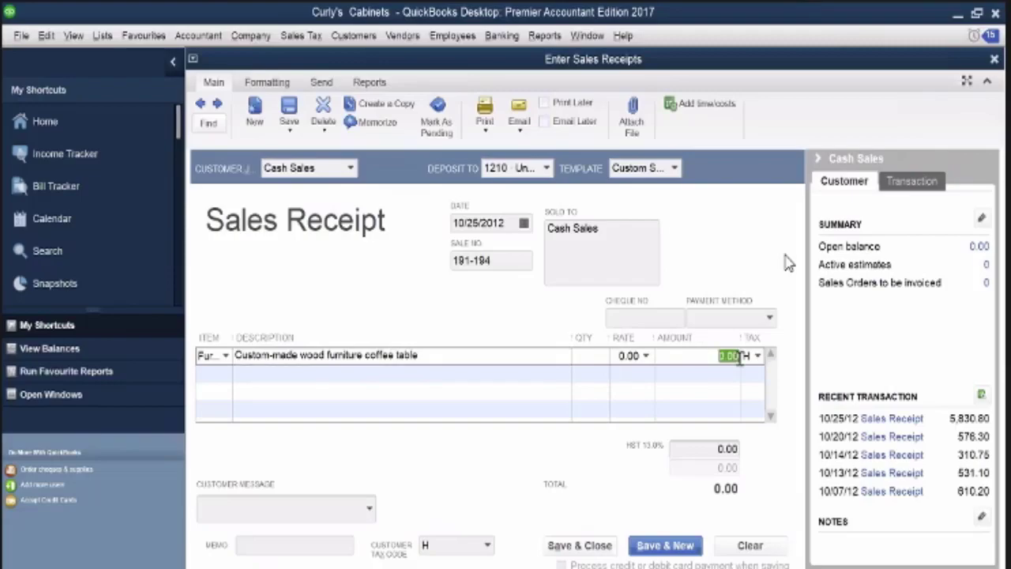
text(40)
key(Tab)
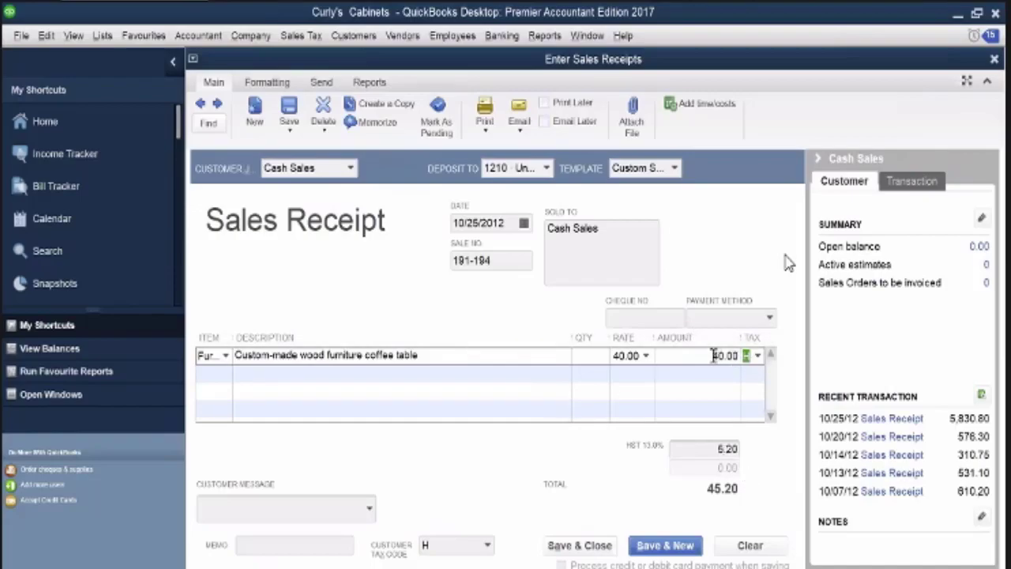
click(739, 356)
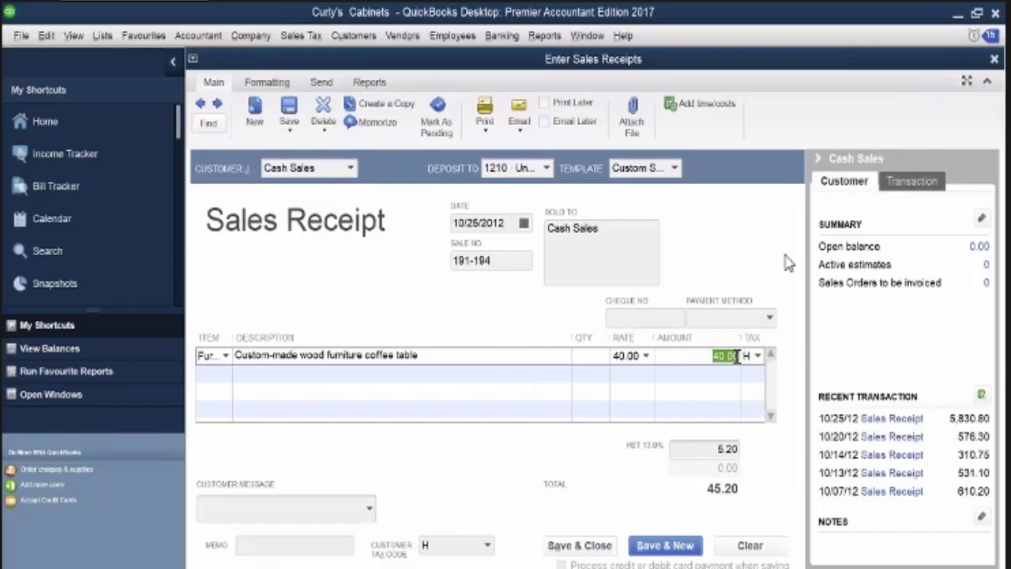
text(400)
key(Tab)
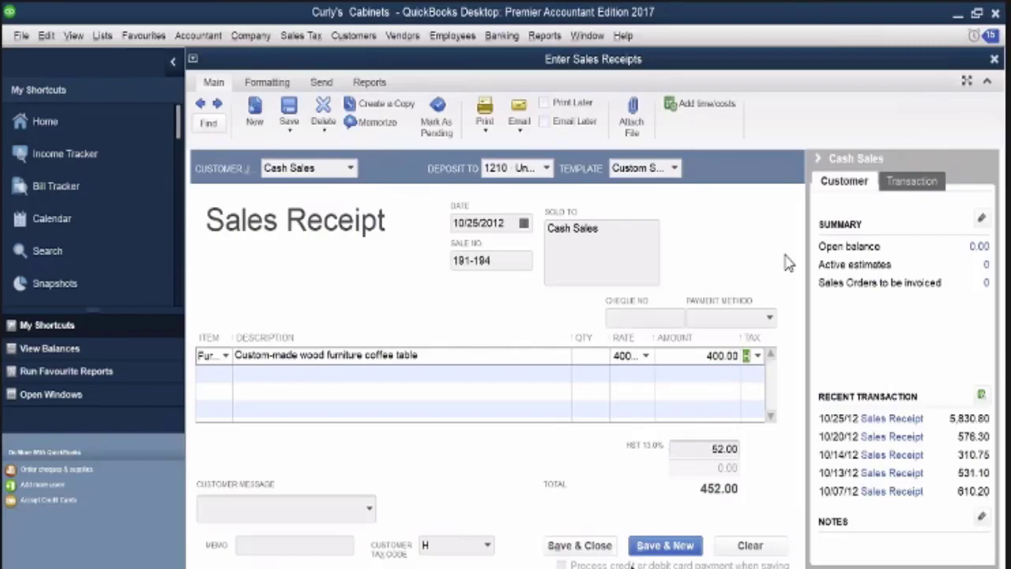
key(Return)
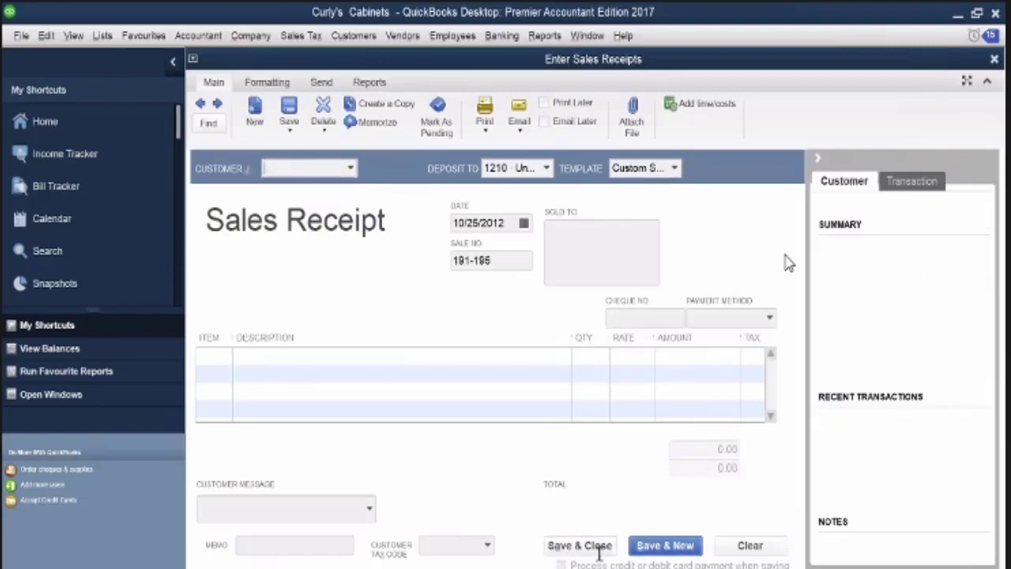
Fill the new sales receipt for Cash Sales with one Furniture line of 90.00
text(c)
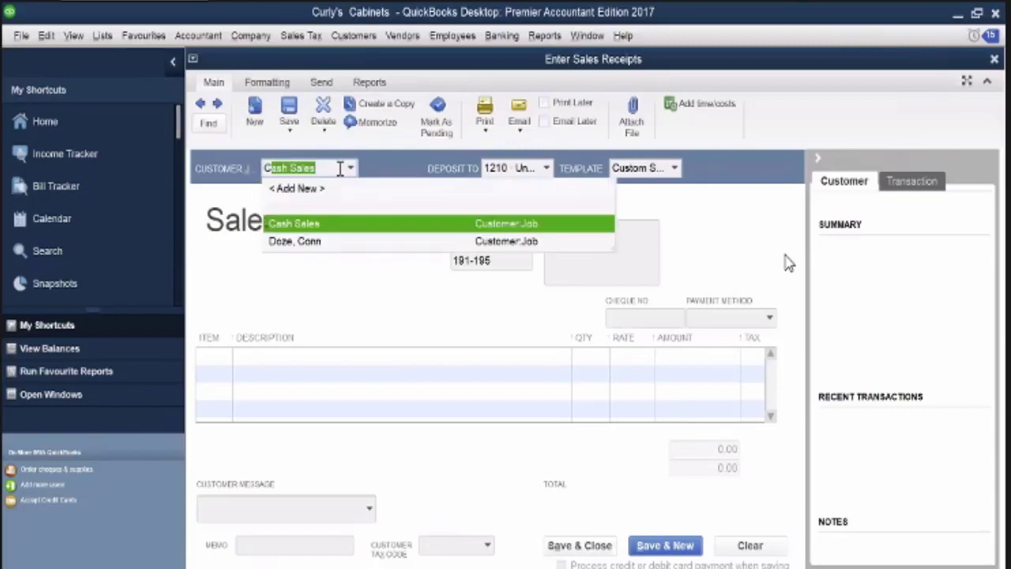
click(312, 227)
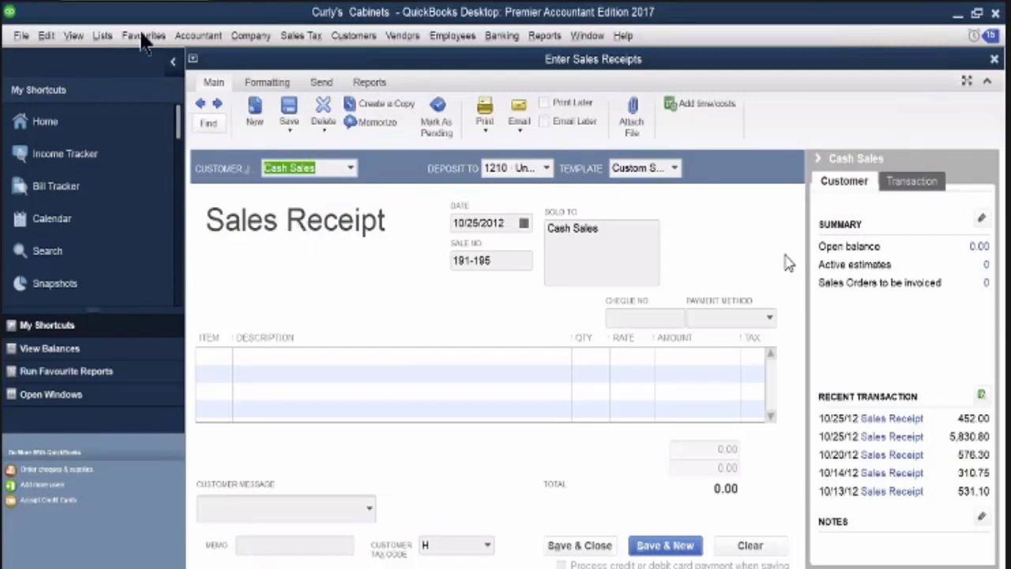
click(202, 108)
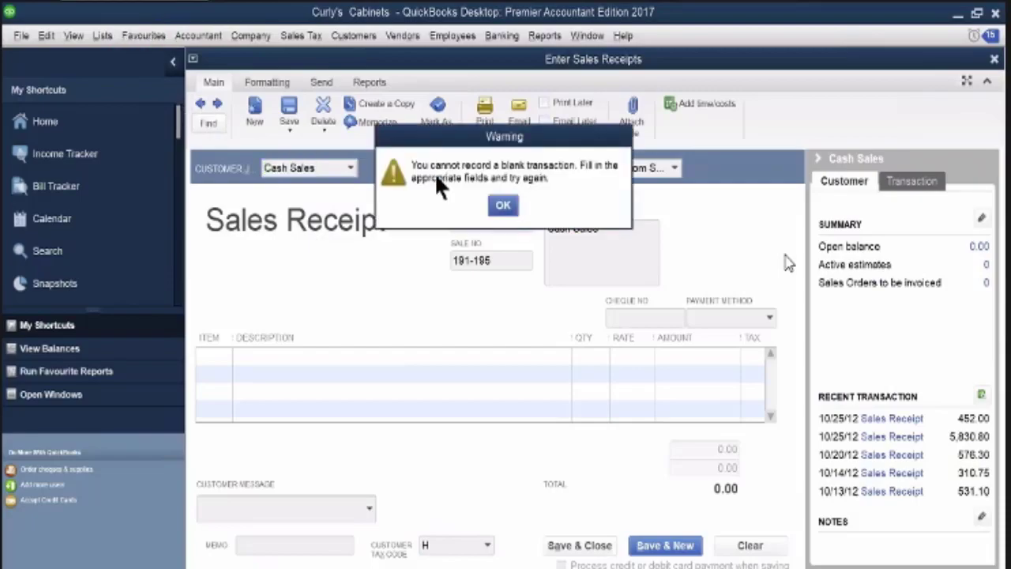
click(503, 205)
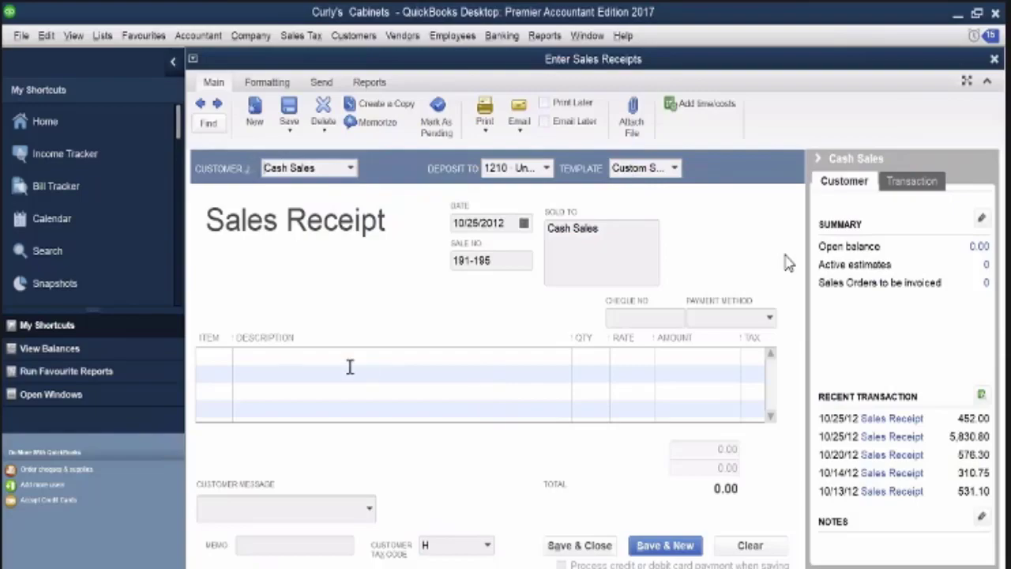
click(224, 357)
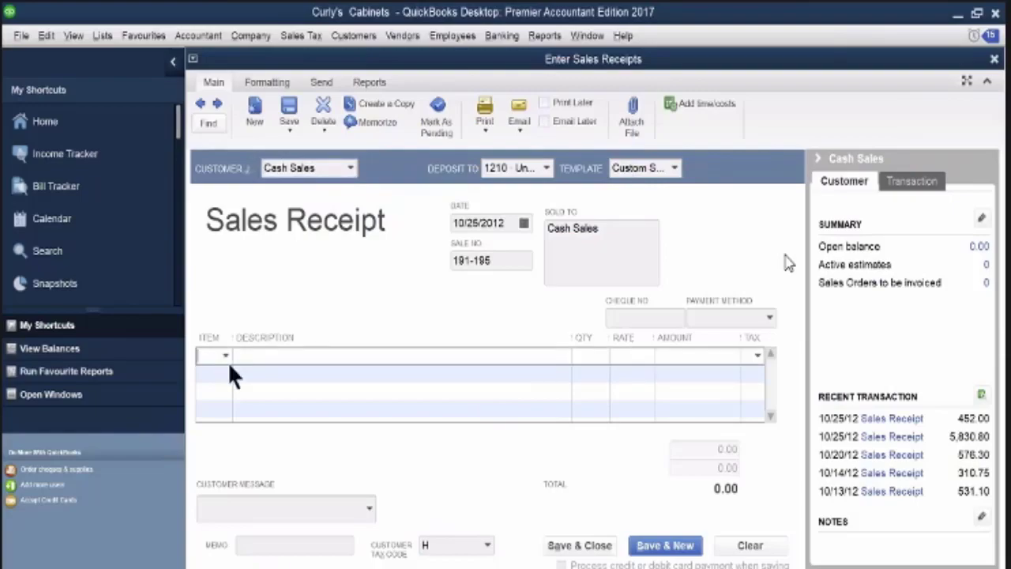
click(239, 432)
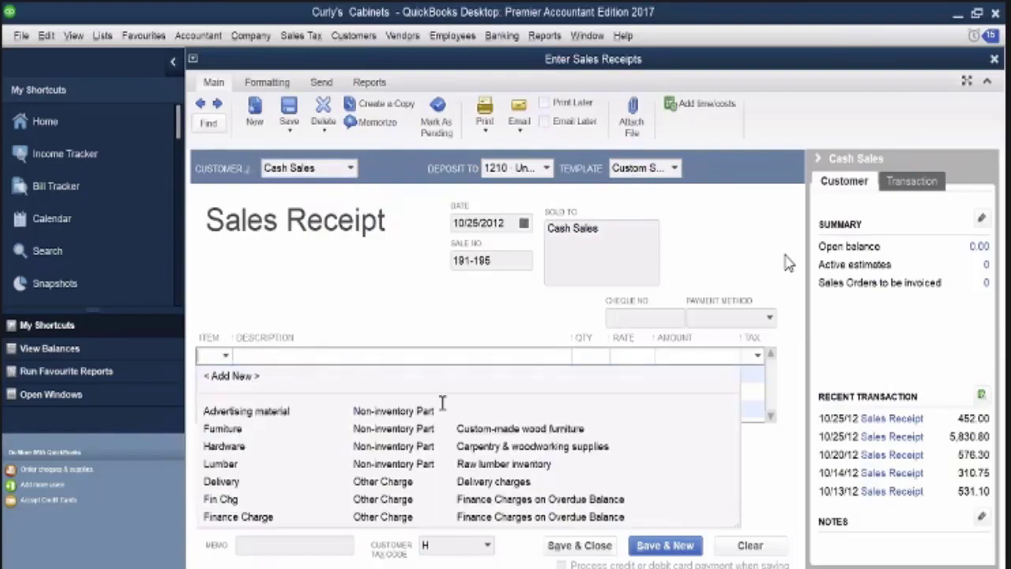
click(702, 357)
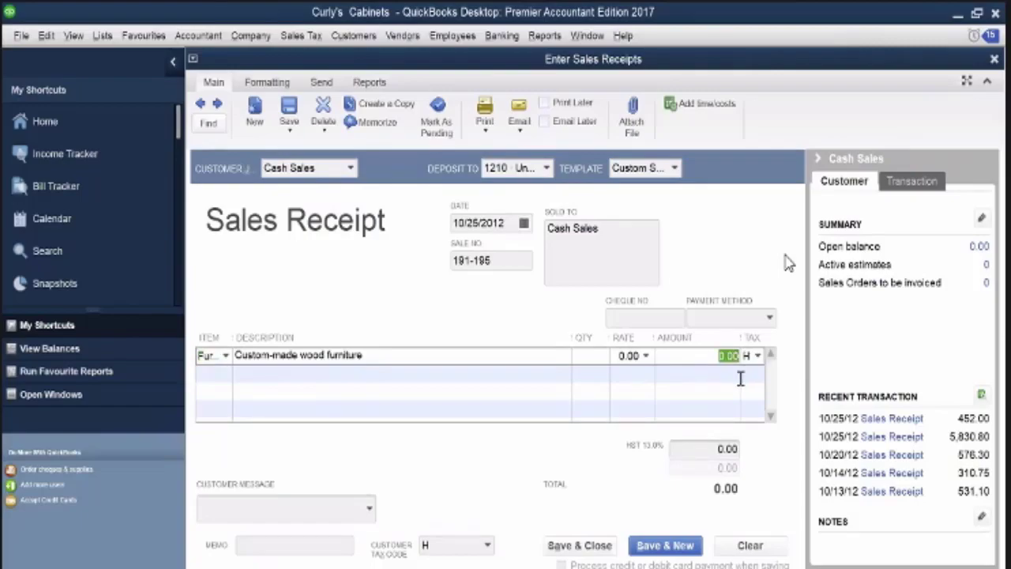
text(80)
Set the payment method to Cash and the sale number to 195, then save the receipt and start a new one
click(766, 313)
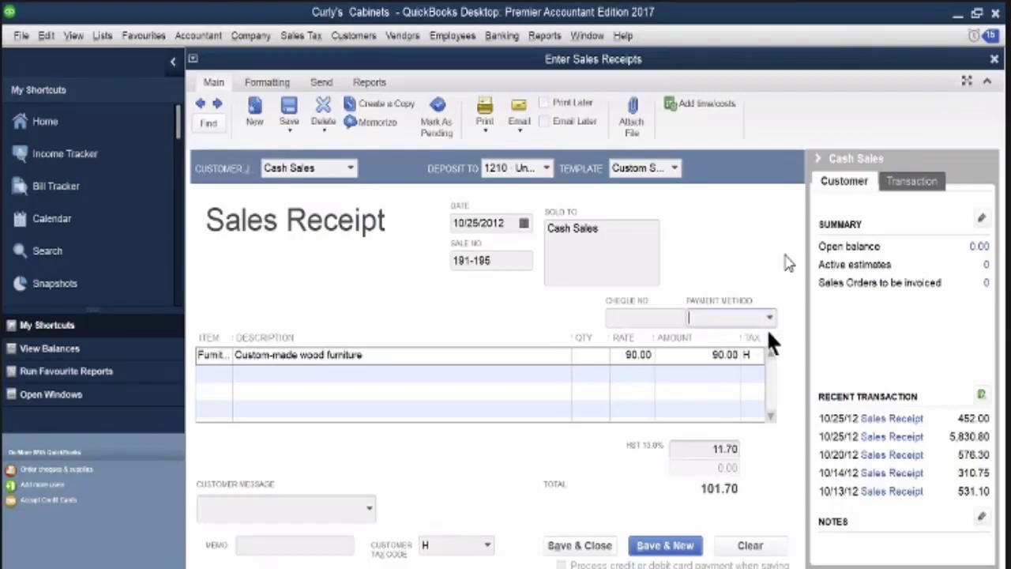
click(767, 318)
click(714, 374)
drag(494, 261, 413, 260)
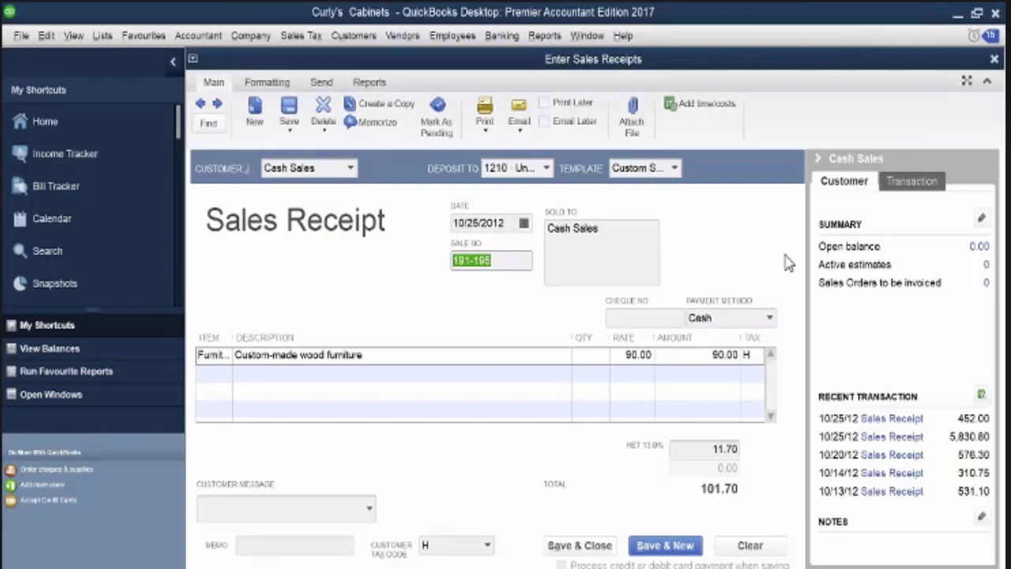
text(195)
key(alt+s)
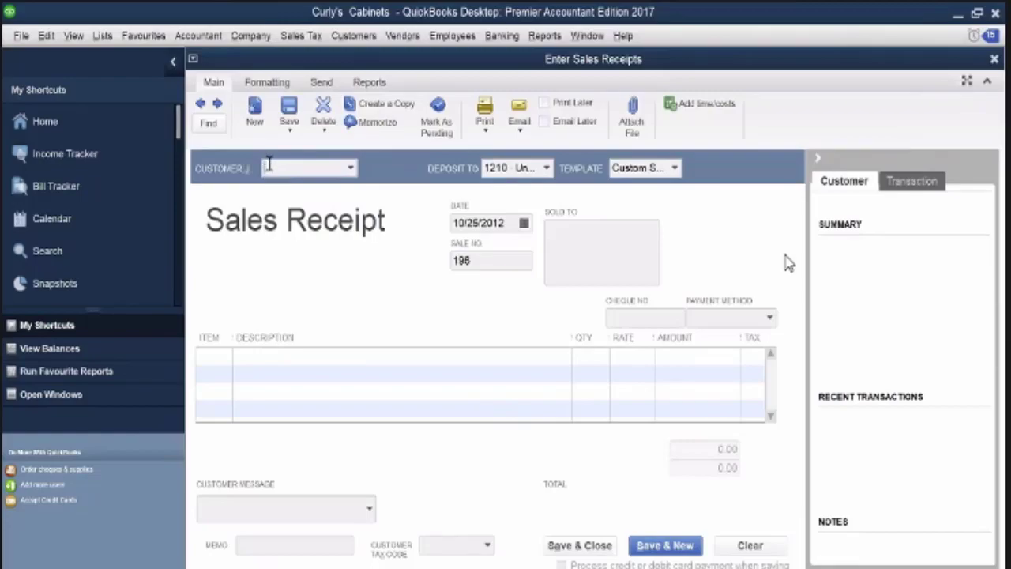
Fill in another Cash Sales receipt with a single Furniture line of 250.00
text(Cash Sales)
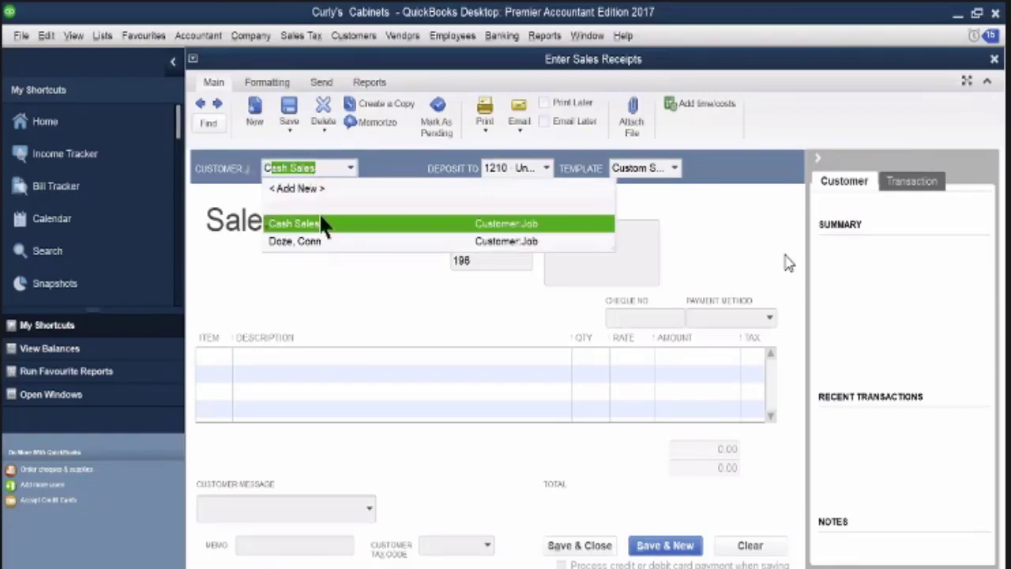
click(220, 359)
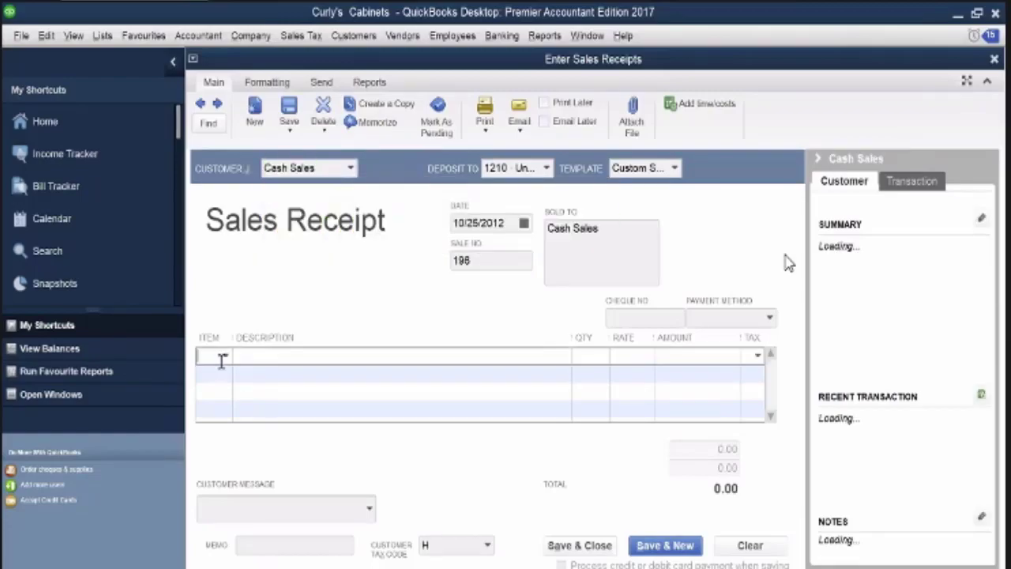
click(225, 357)
click(248, 426)
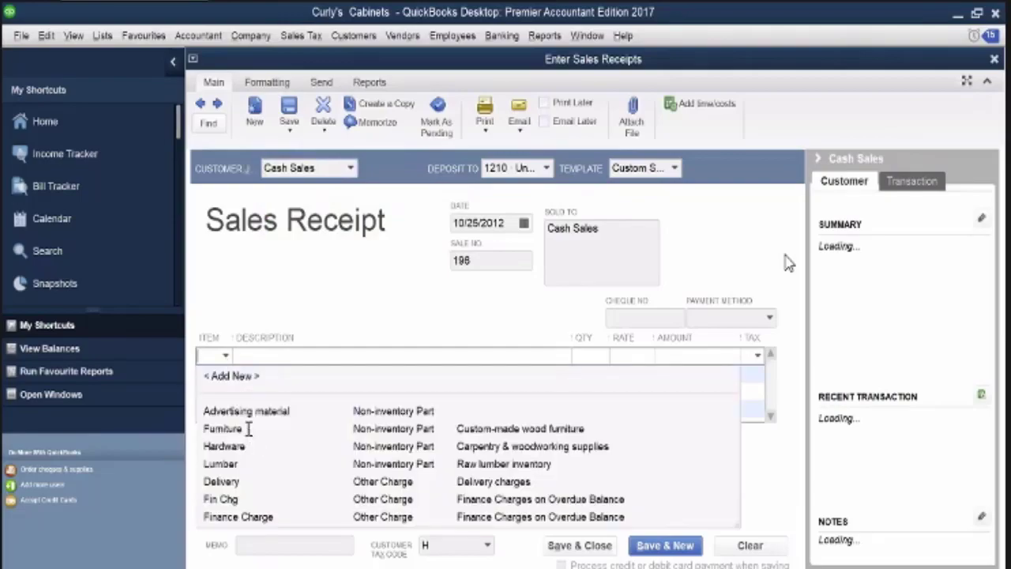
click(707, 355)
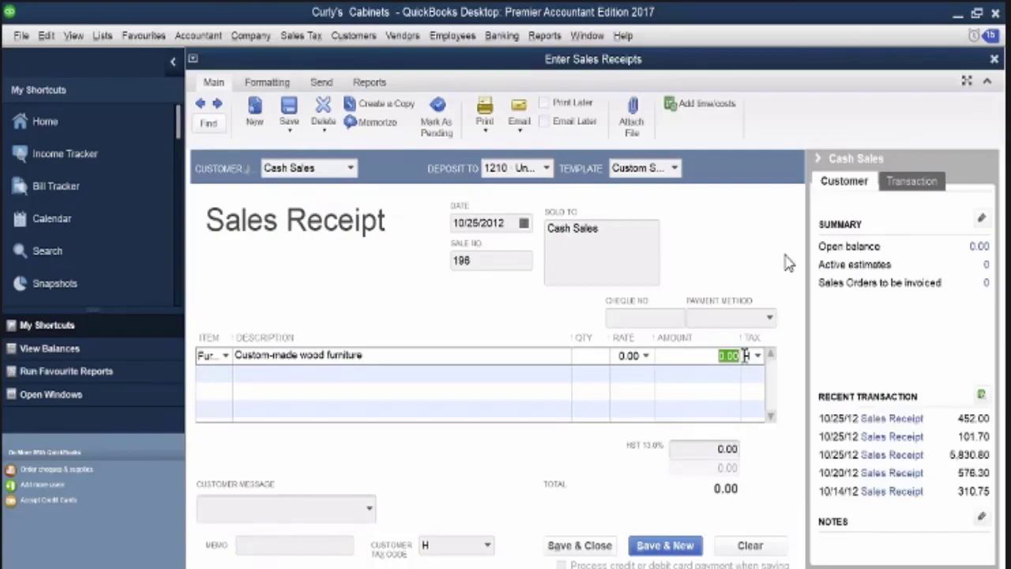
text(250)
key(Tab)
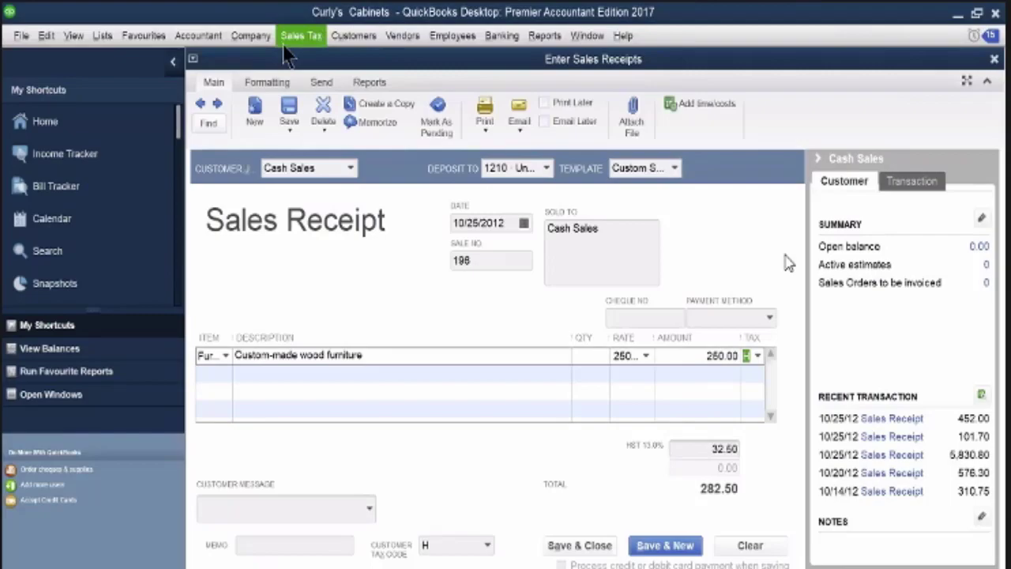
Set the payment method of the 250.00 furniture receipt to Cash and save it
click(769, 318)
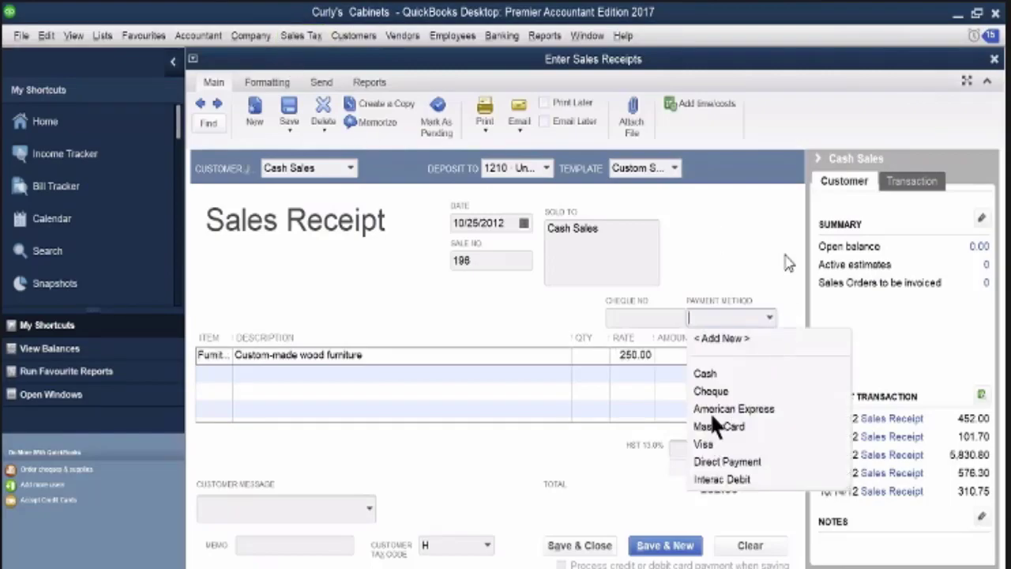
click(711, 374)
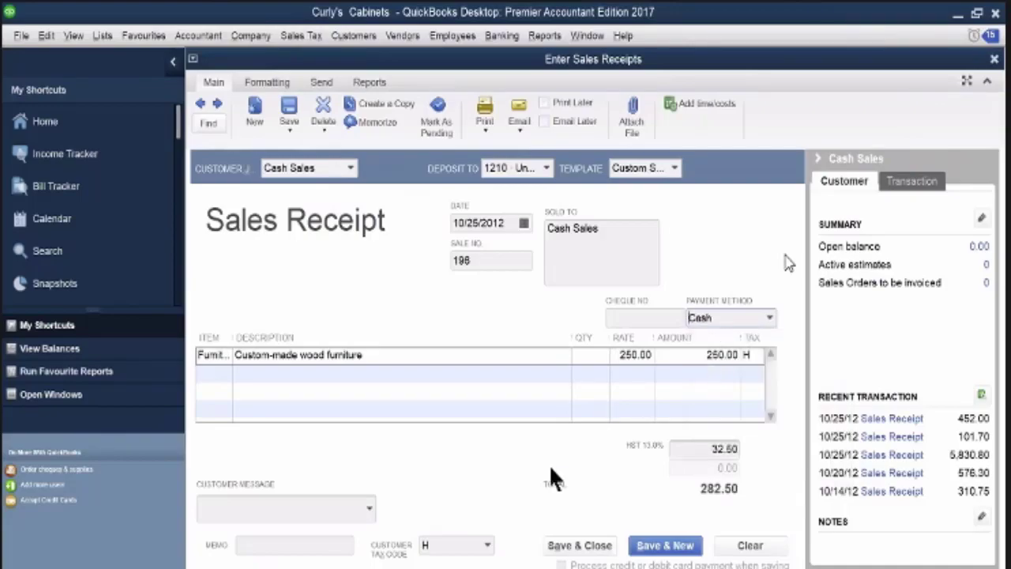
click(585, 546)
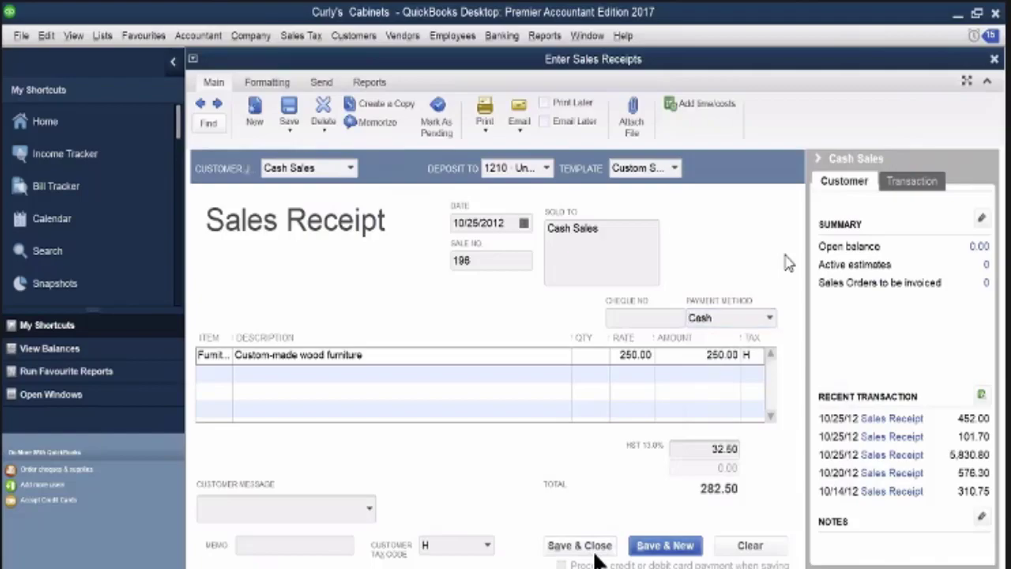
Go back to the coffee table receipt, set its payment method to Cash, and record the change
click(201, 104)
click(204, 105)
click(203, 105)
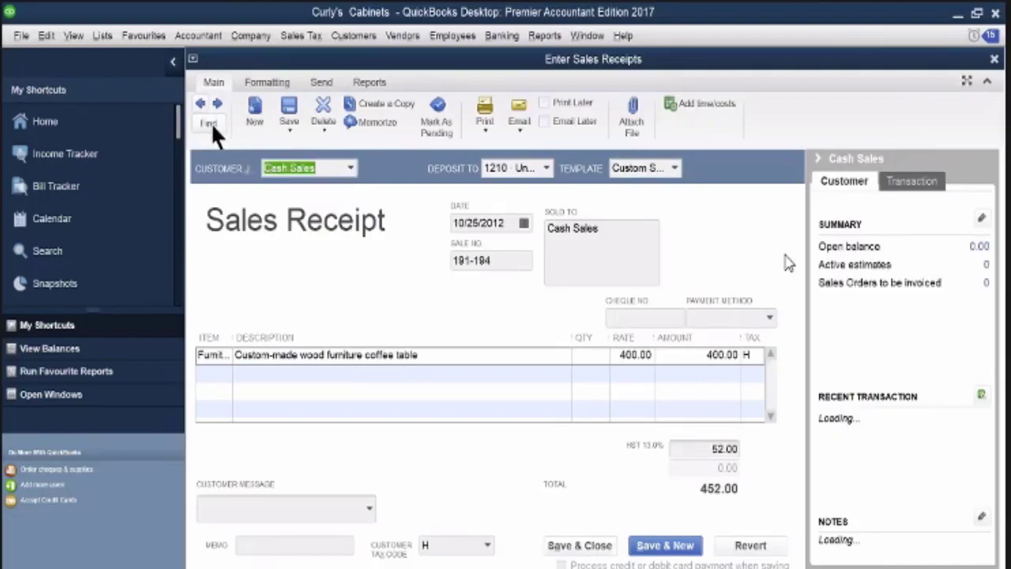
click(768, 317)
click(699, 374)
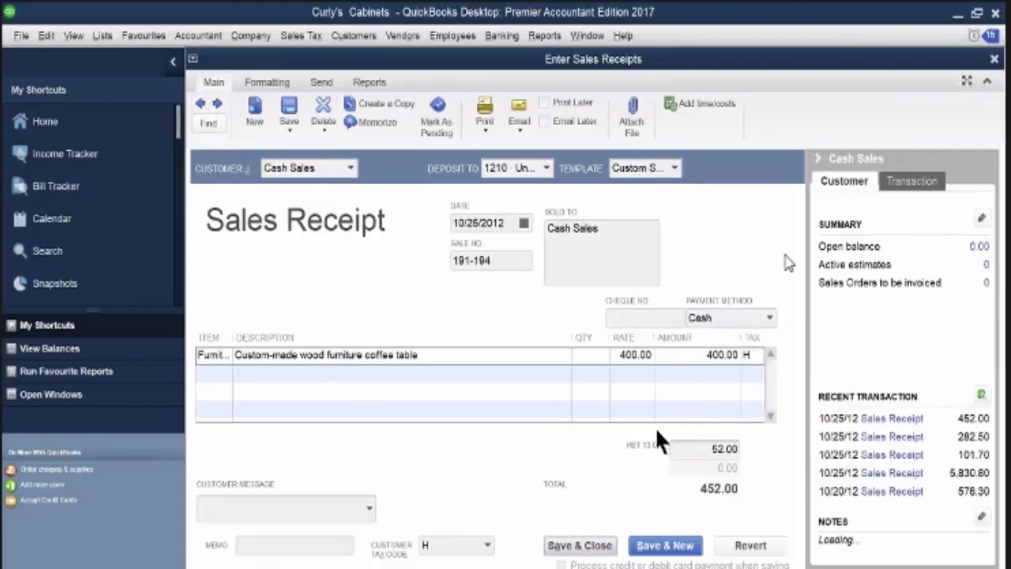
click(580, 545)
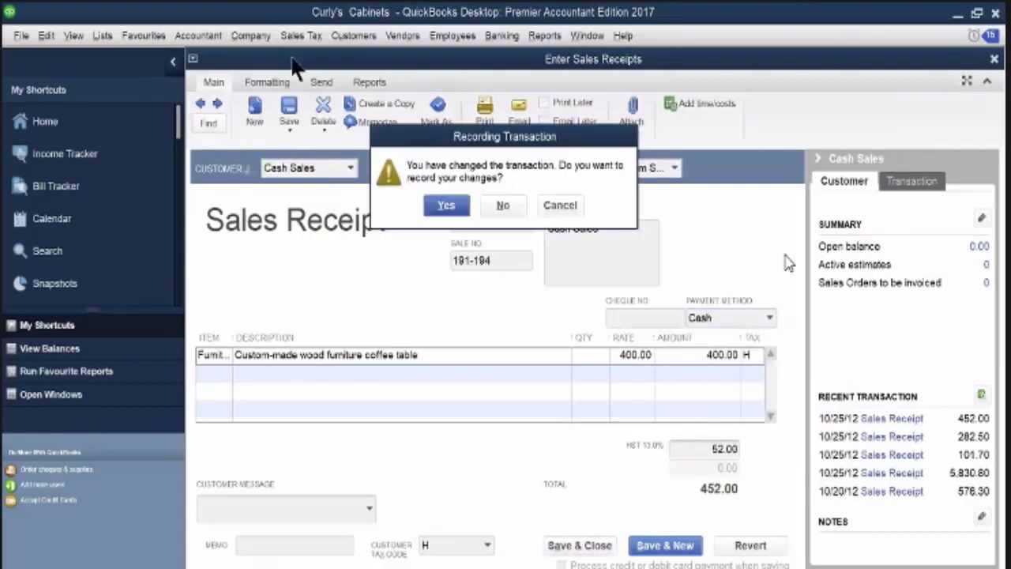
click(447, 206)
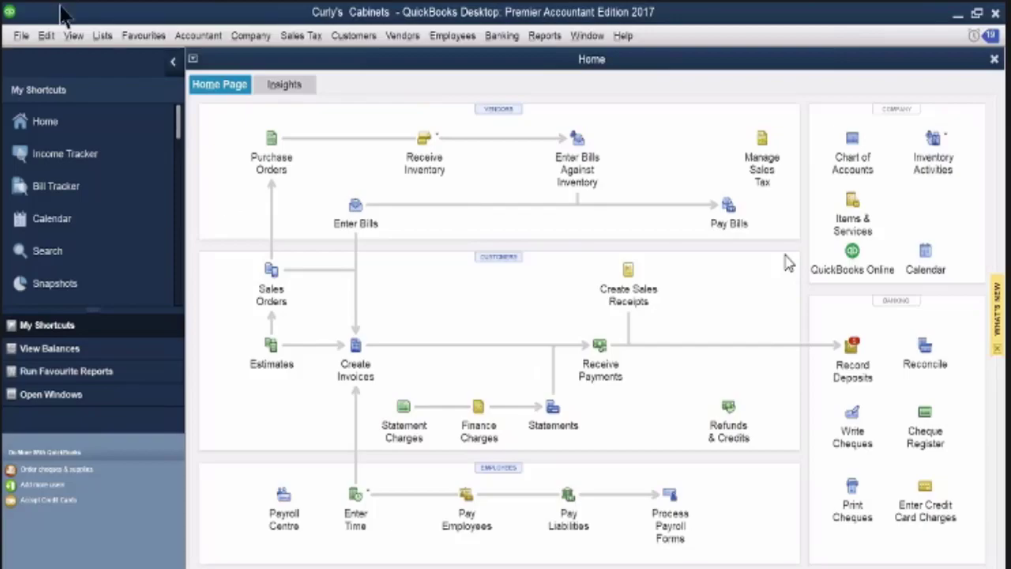
Open the memorized Otto's Autos credit card charge from the Memorized Transaction List
click(103, 35)
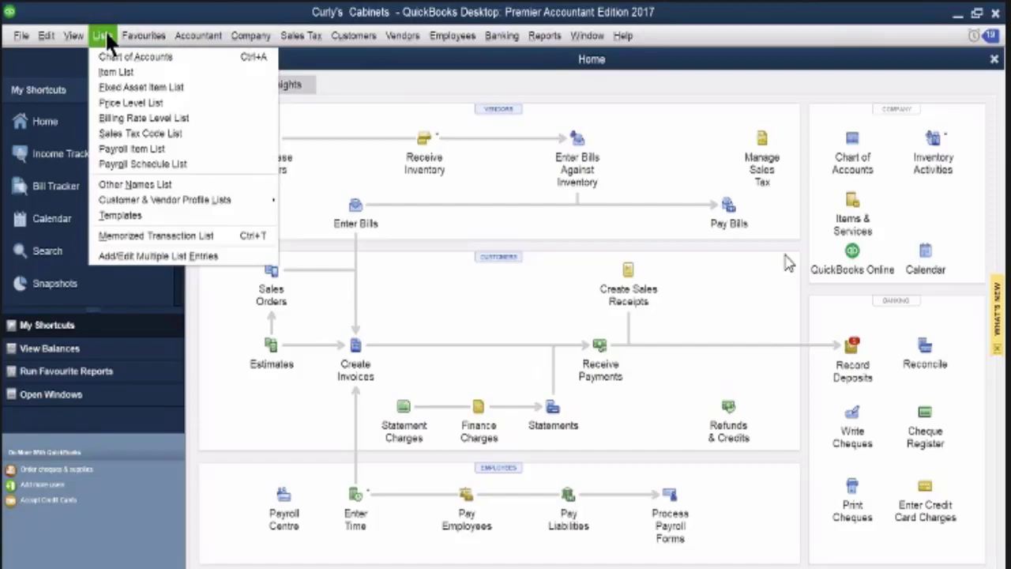
click(132, 235)
double_click(286, 103)
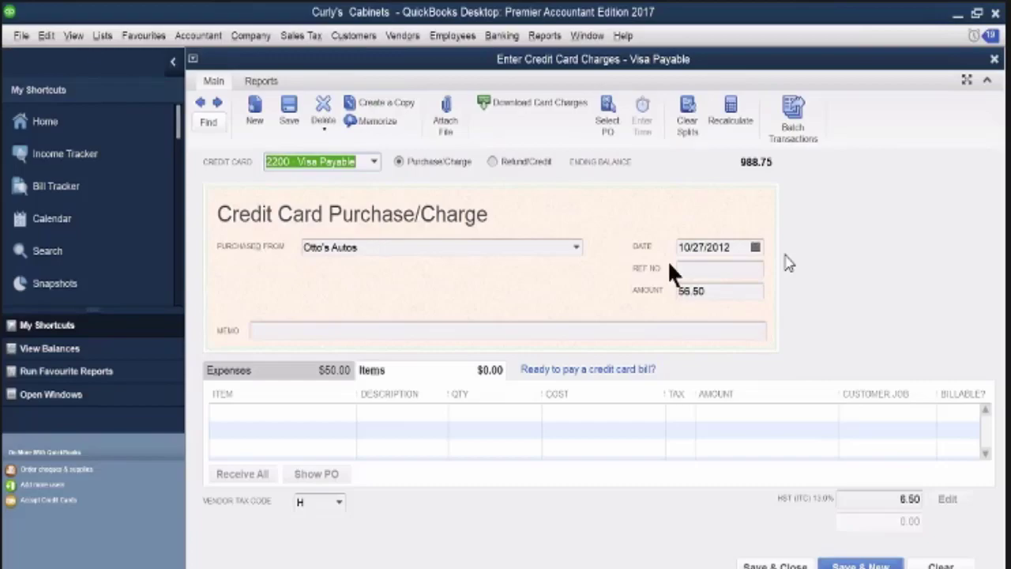
Set the Otto's Autos charge's reference number to 8223, record the charge, and close the Memorized Transaction List
click(692, 267)
text(8223)
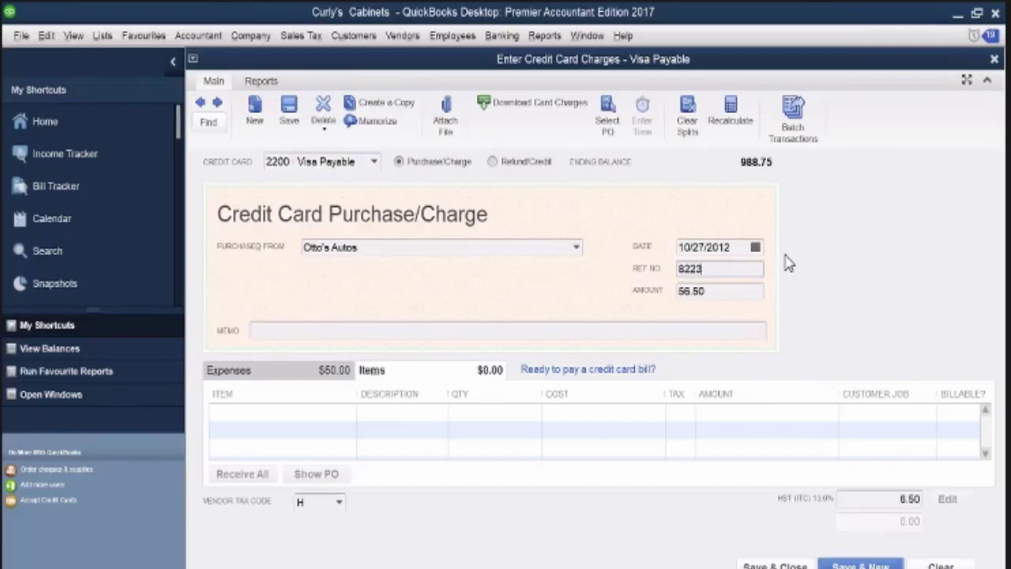
key(Tab)
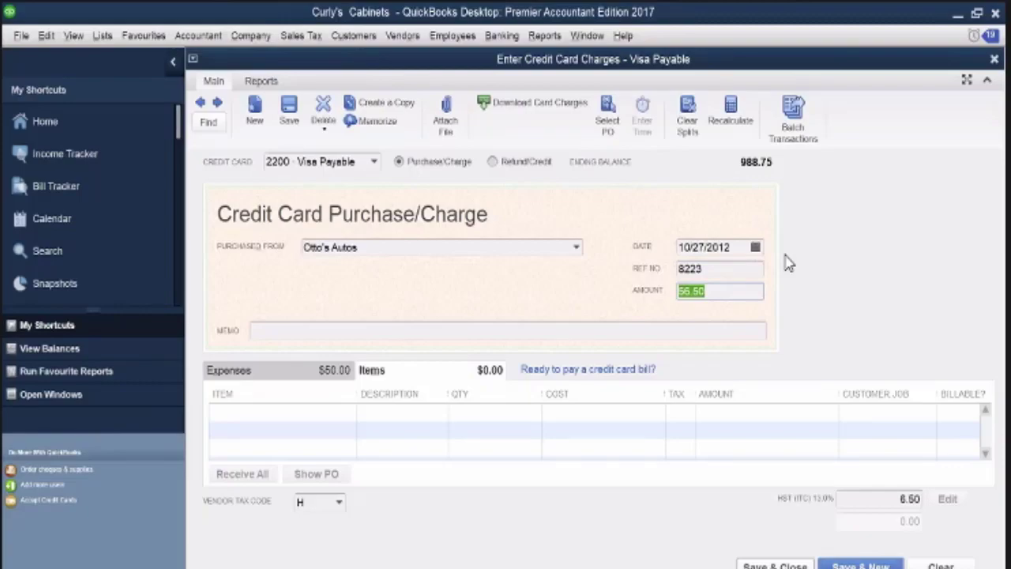
key(ctrl+t)
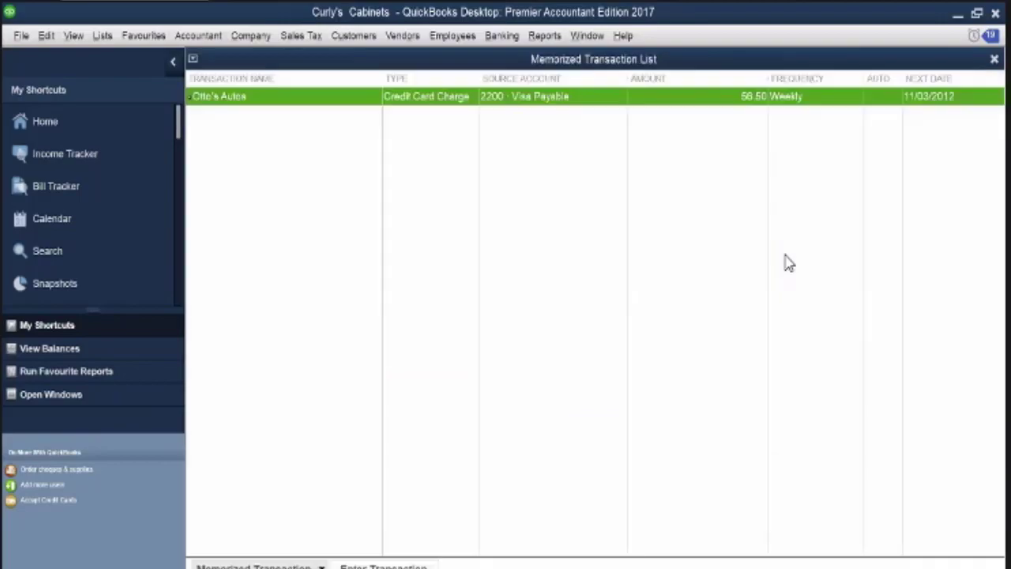
click(994, 60)
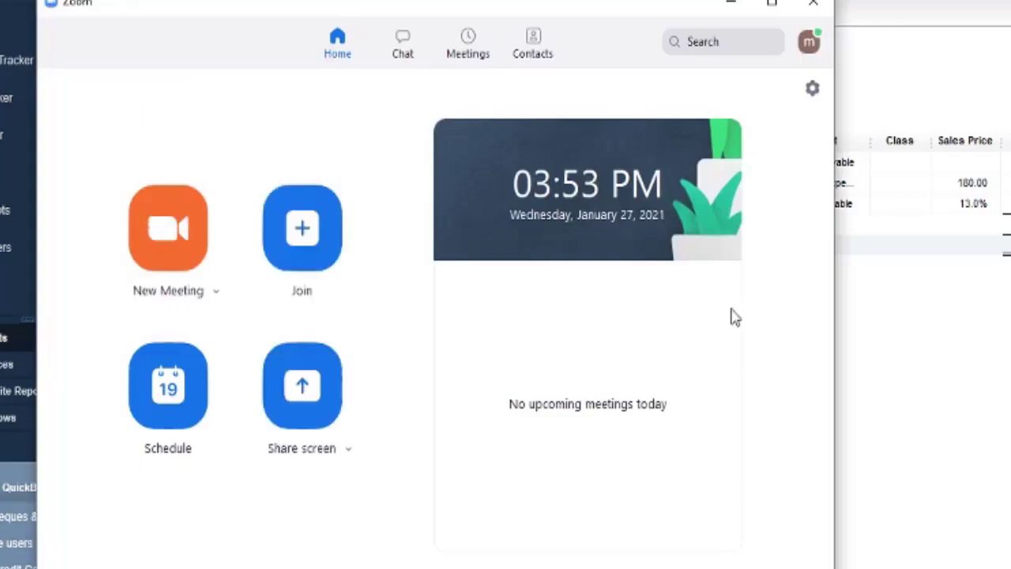
click(727, 4)
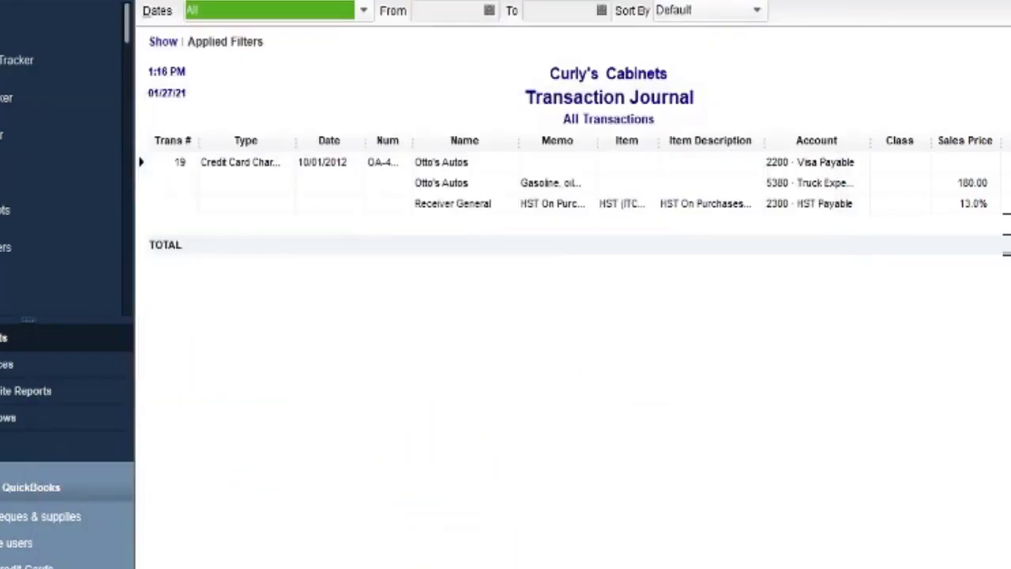